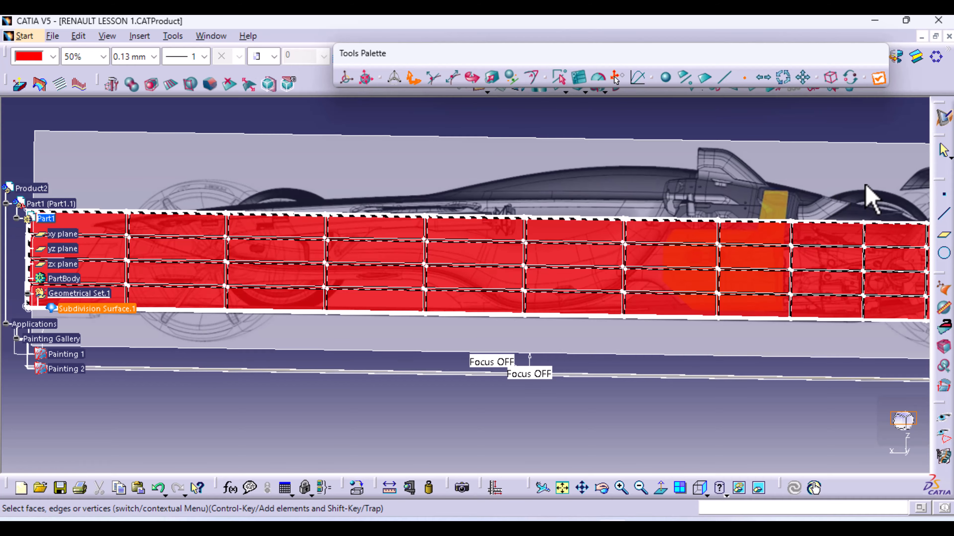
Set the weight of the vertices along the subdivision surface's longitudinal centreline to 96%
middle_click_drag(300, 181, 504, 274)
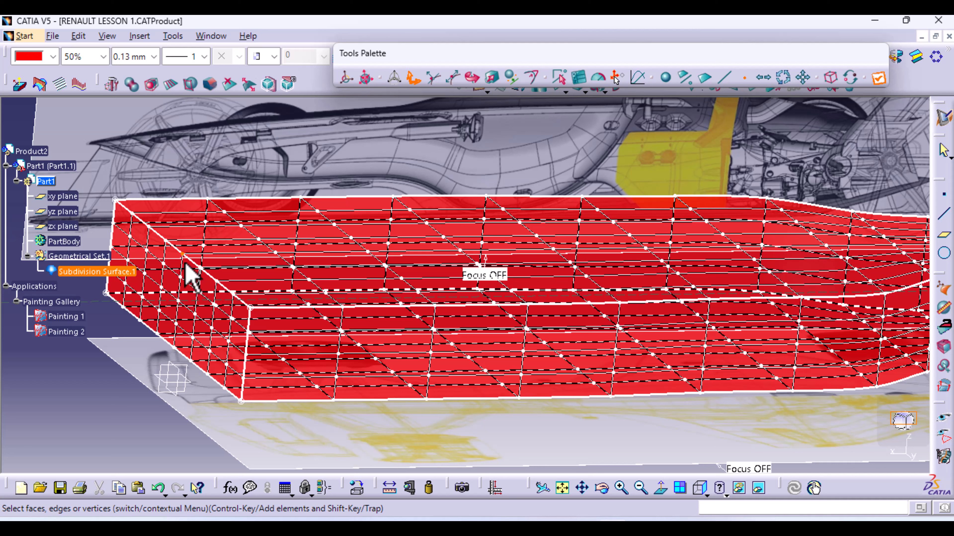
left_click(781, 77)
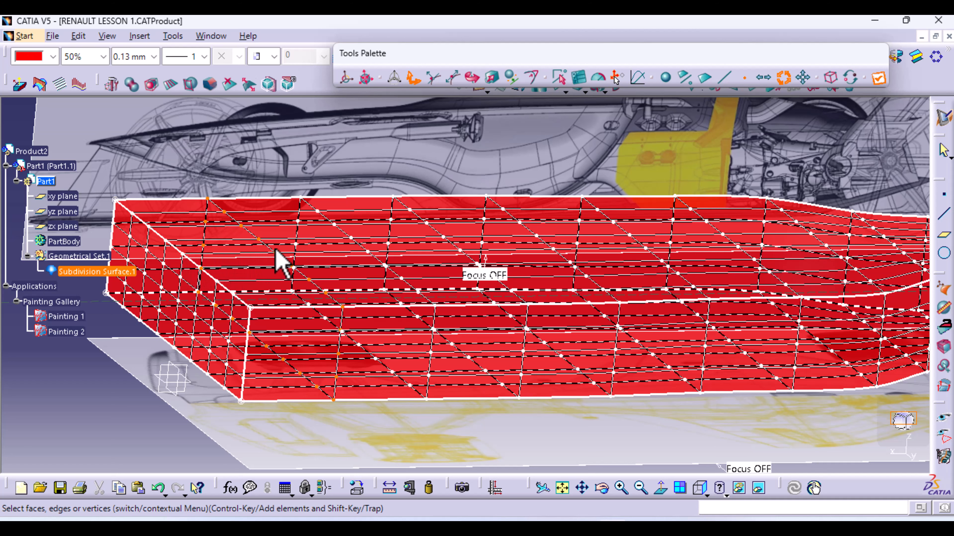
left_click(180, 280)
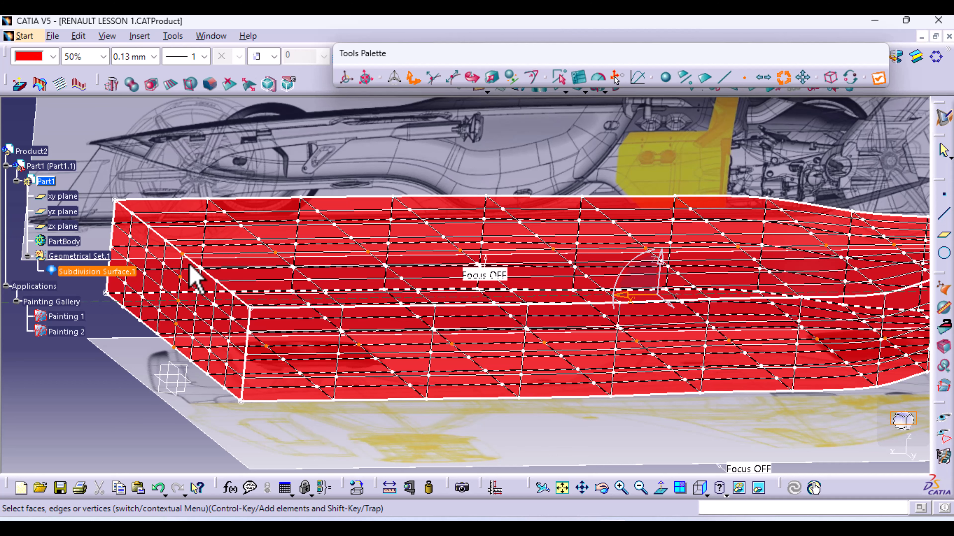
middle_click_drag(280, 291, 420, 410)
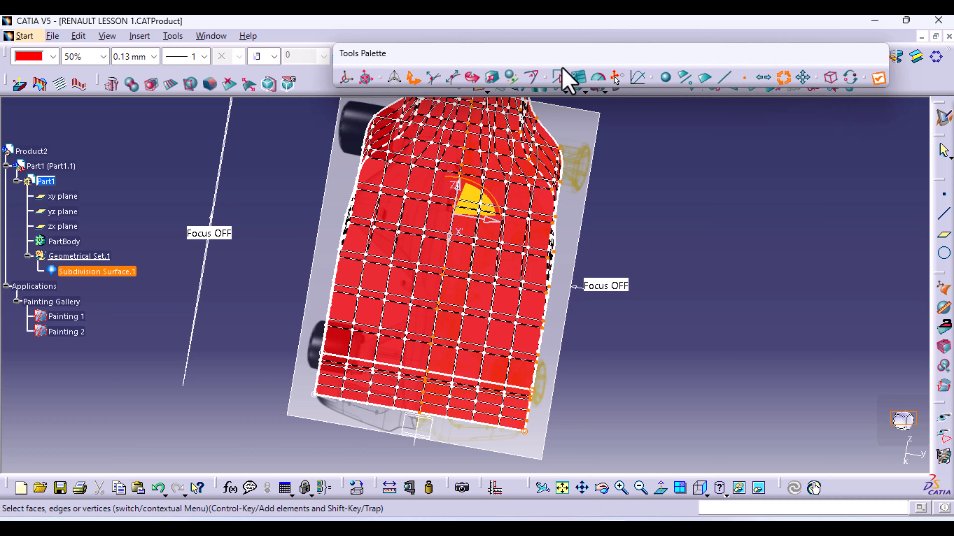
left_click(533, 79)
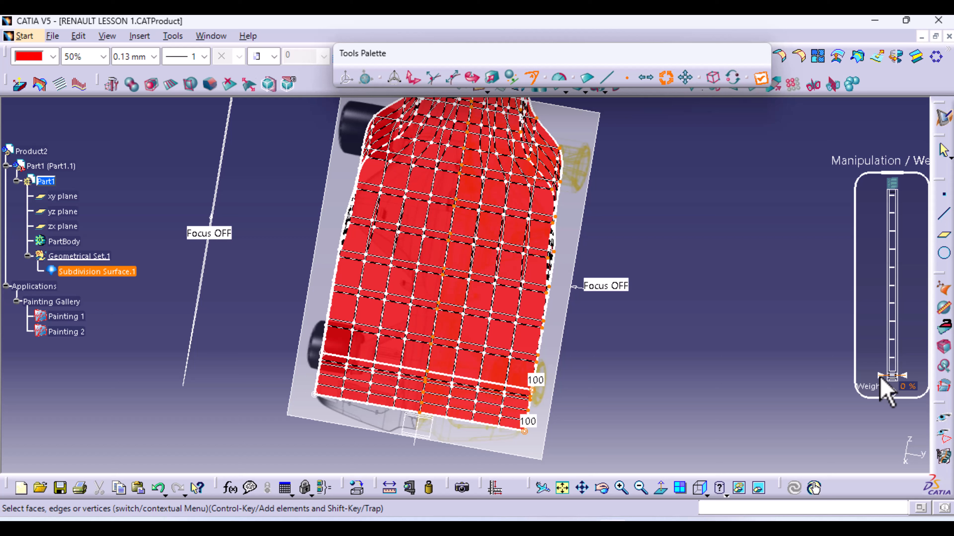
left_click_drag(881, 379, 886, 217)
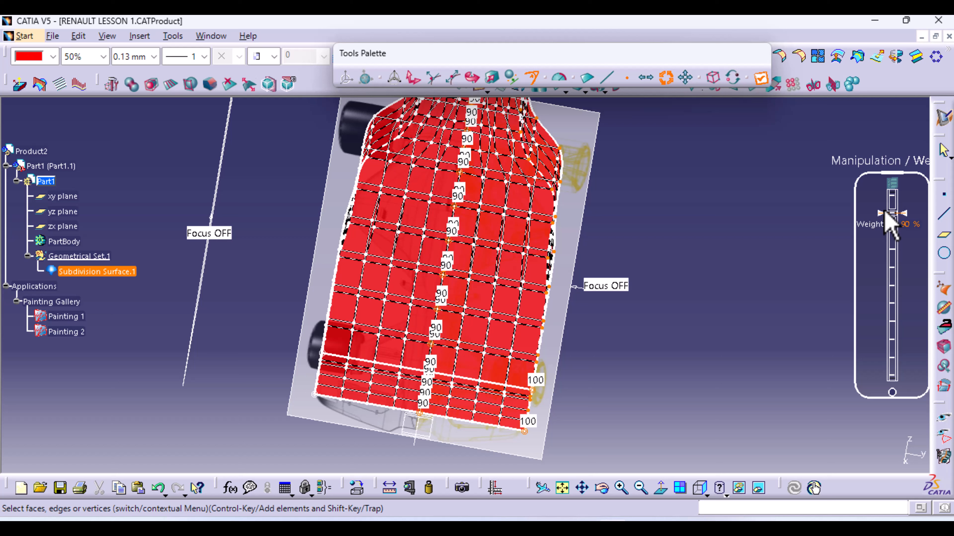
left_click_drag(884, 213, 879, 203)
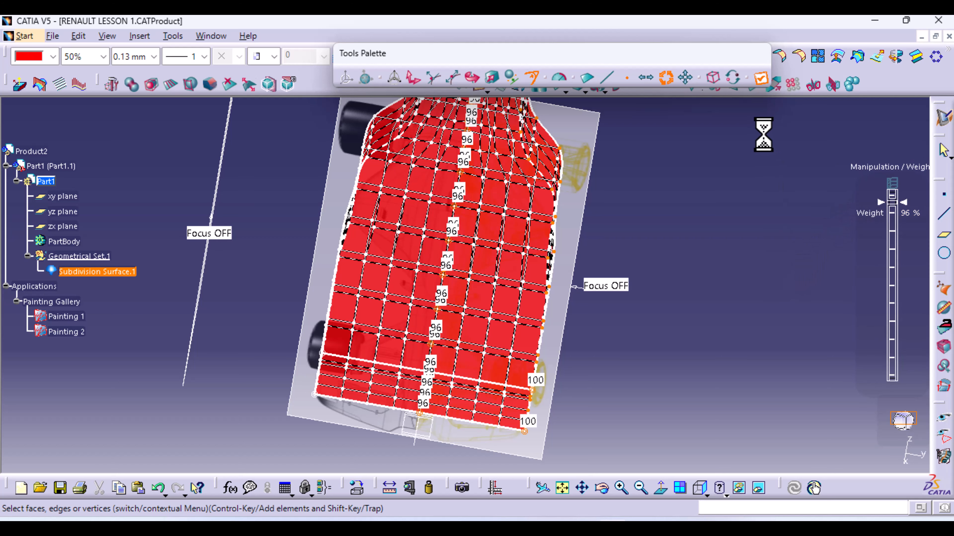
left_click(412, 78)
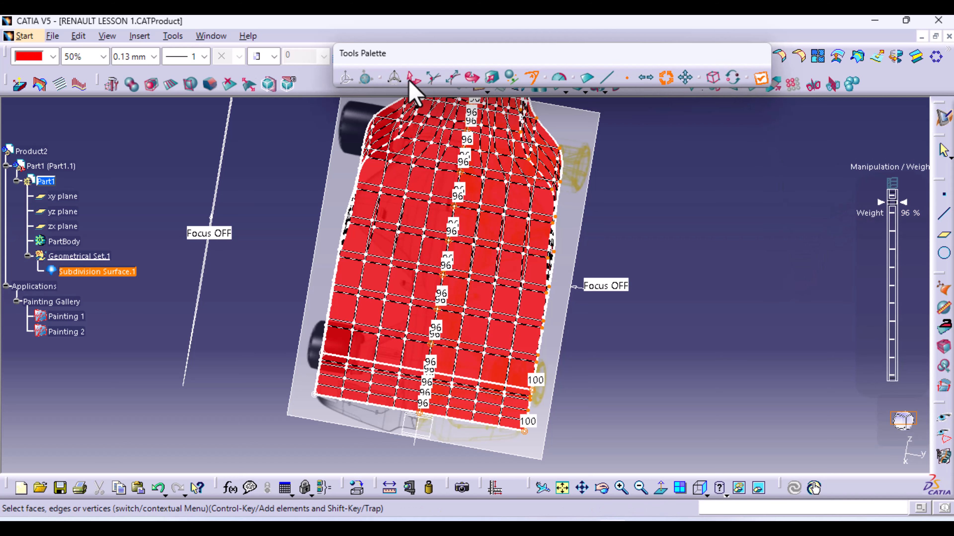
key("Right")
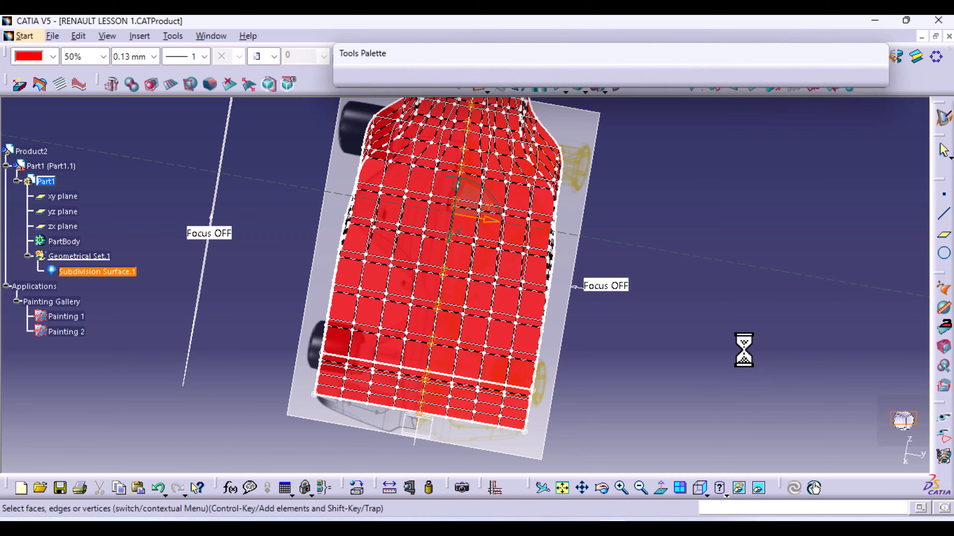
middle_click_drag(673, 386, 402, 308)
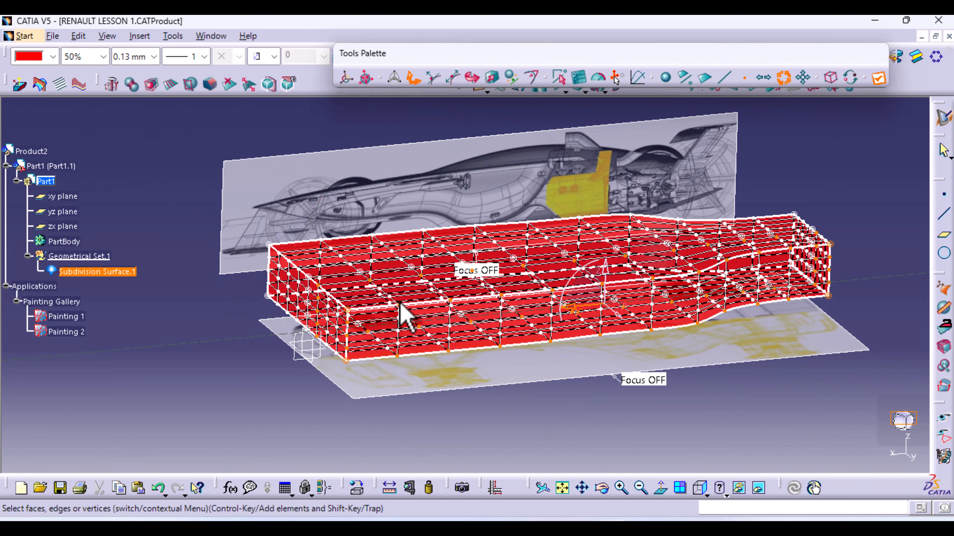
left_click(361, 272)
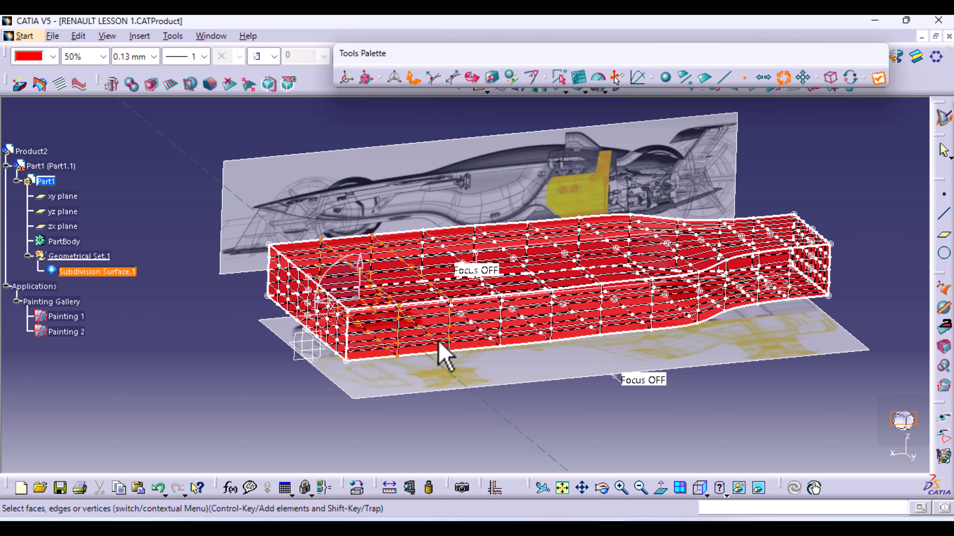
mouse_move(404, 413)
middle_mouse_down()
mouse_move(415, 388)
mouse_move(412, 398)
middle_mouse_up()
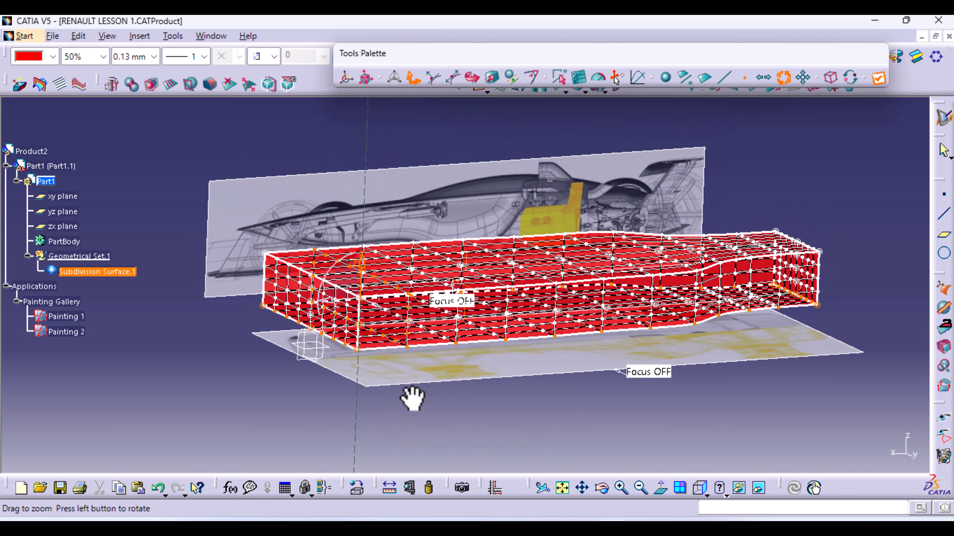
Raise the third top centreline vertex from the nose, above the front wheel, to the body outline in the side-view blueprint
left_click(699, 488)
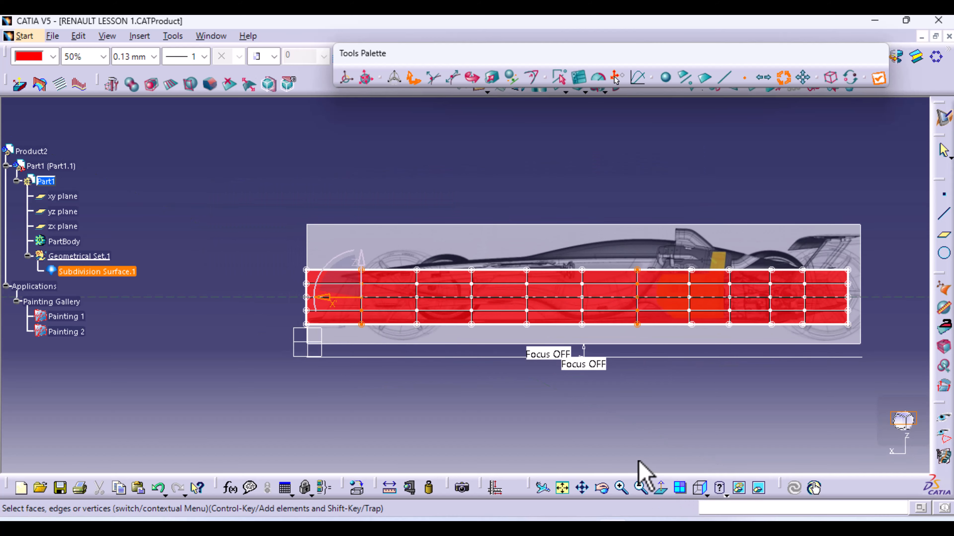
middle_click_drag(436, 426, 435, 294)
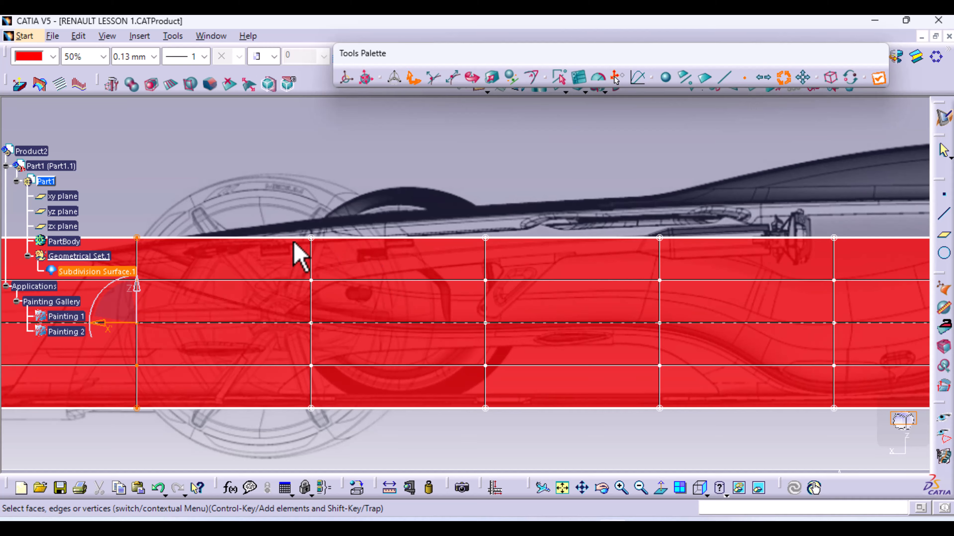
middle_click_drag(332, 280, 339, 305)
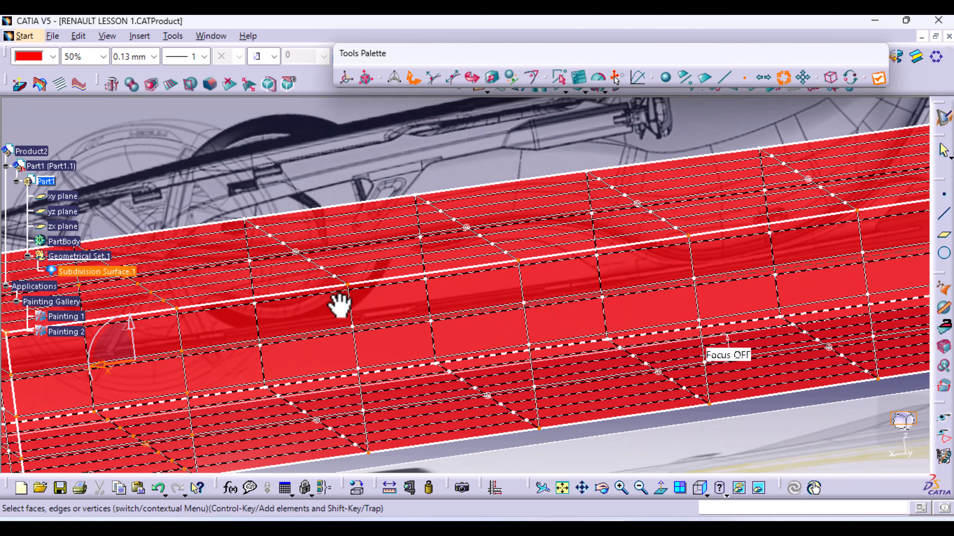
left_click(296, 254)
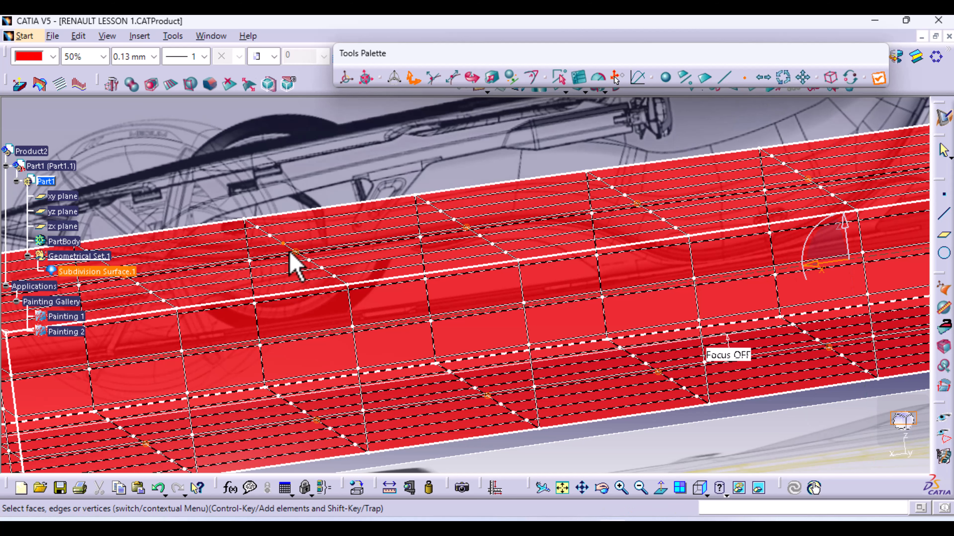
left_click(297, 251)
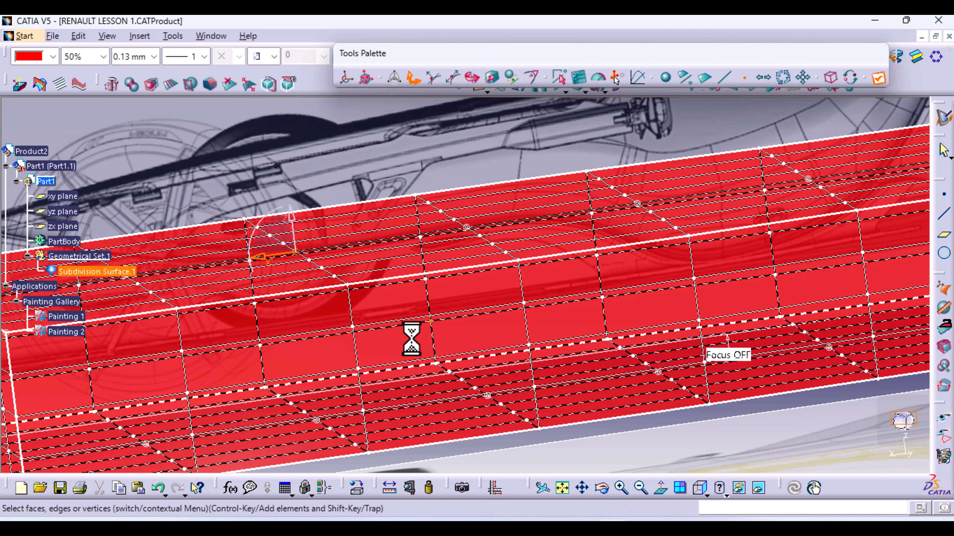
left_click(698, 487)
left_click(687, 462)
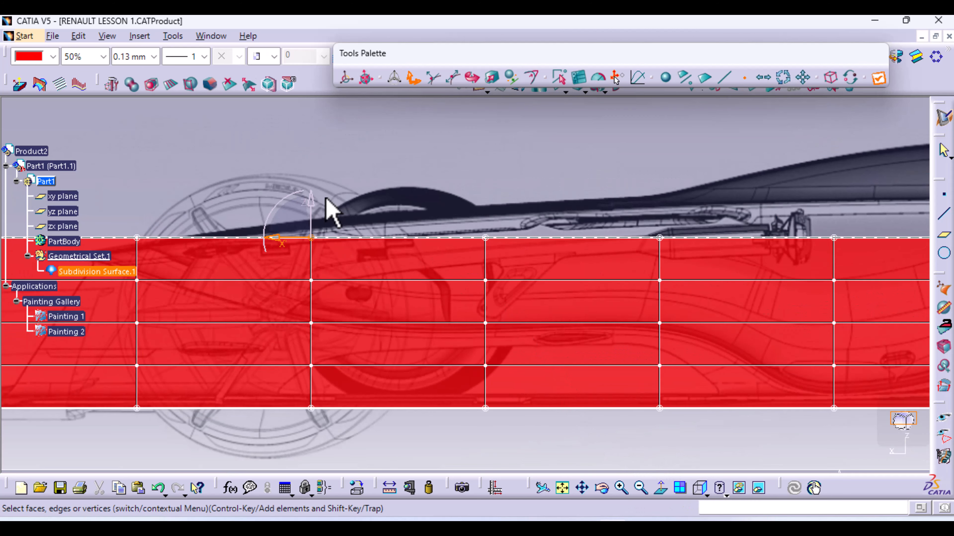
left_click_drag(311, 205, 307, 183)
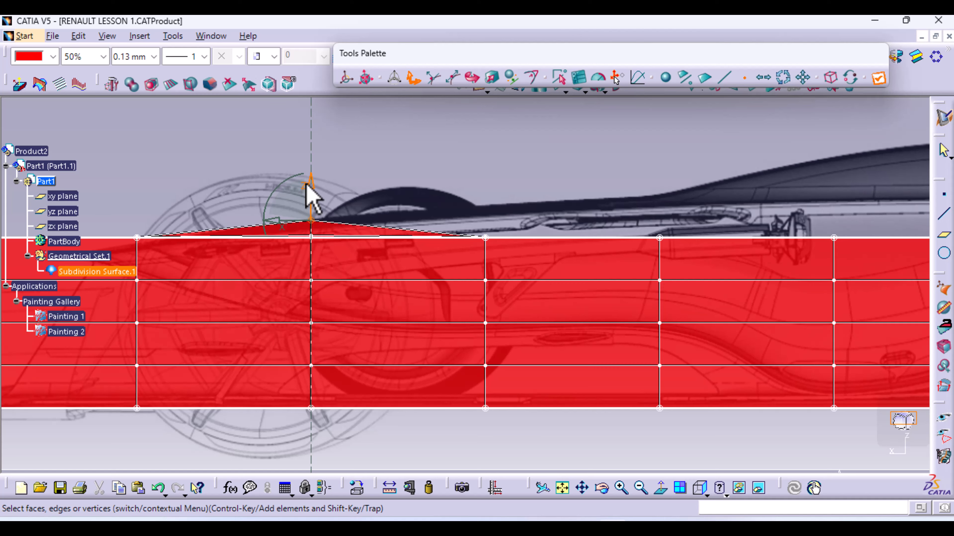
Raise the fourth top centreline vertex from the nose vertically to the blueprint's upper body outline
middle_click_drag(453, 200, 467, 227)
left_click(487, 230)
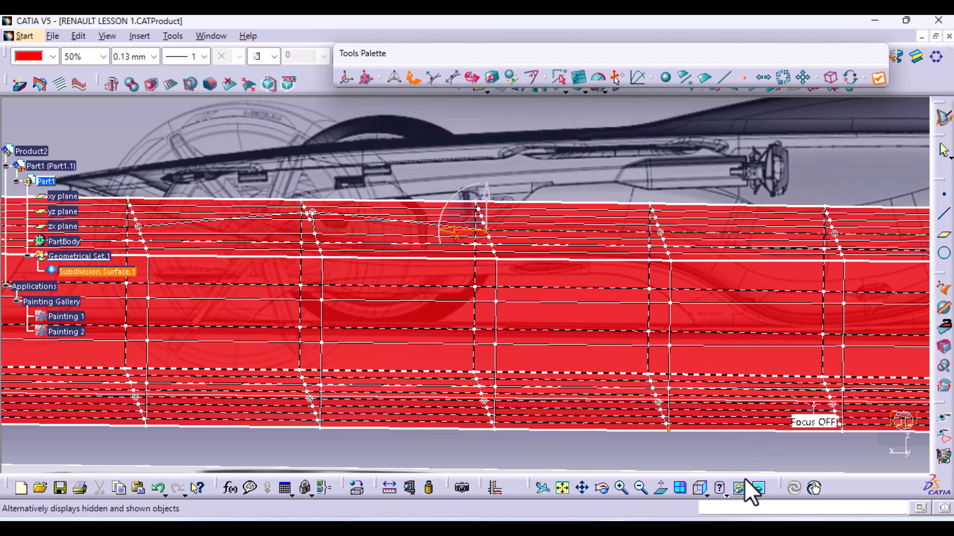
left_click(699, 489)
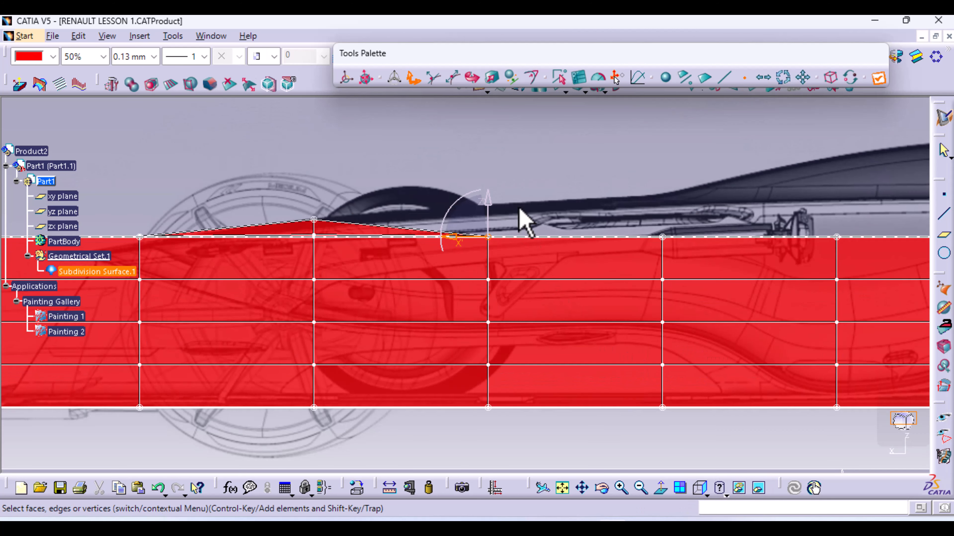
left_click_drag(486, 201, 485, 171)
Raise the fifth top centreline vertex to the blueprint outline, where the dark upper bodywork begins to rise
middle_click_drag(589, 213, 426, 256)
middle_click_drag(512, 255, 506, 296)
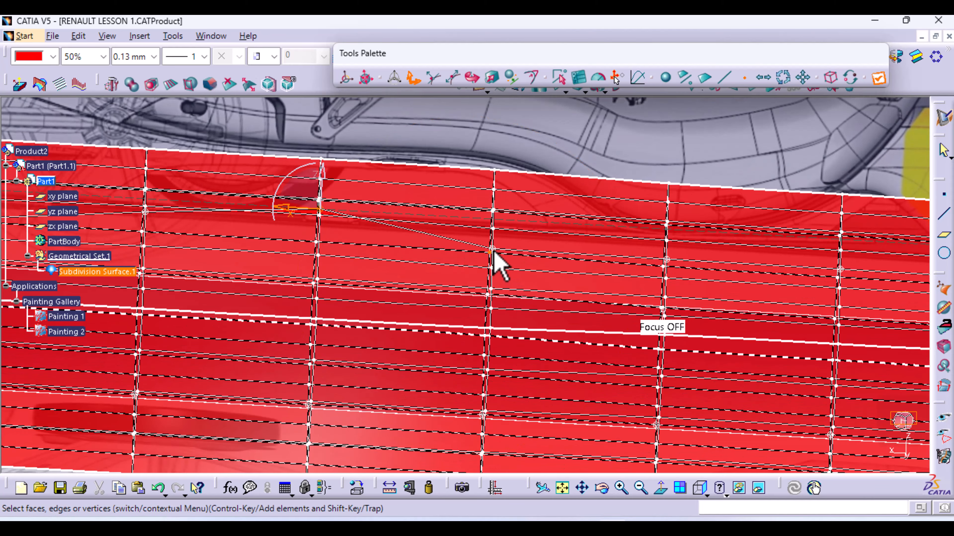
left_click(492, 259)
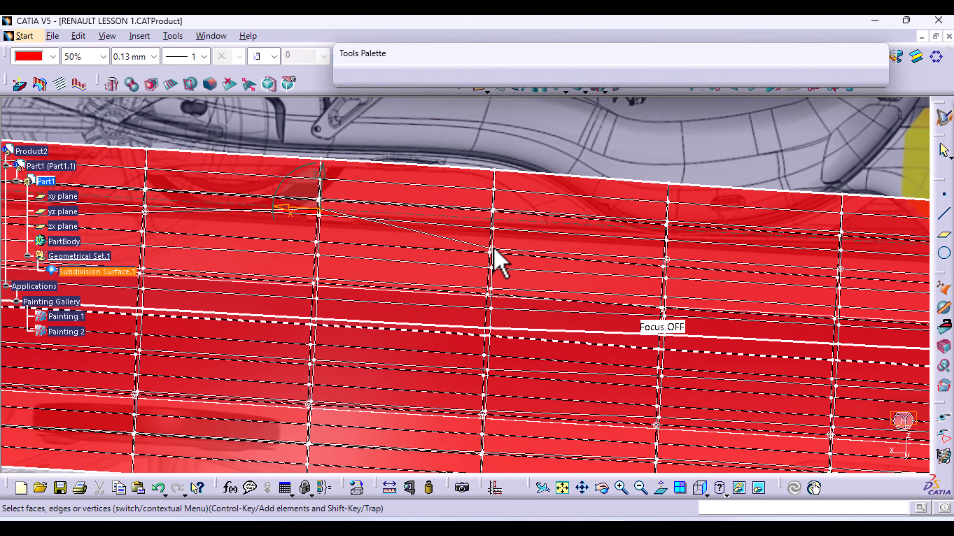
left_click(699, 489)
left_click(686, 465)
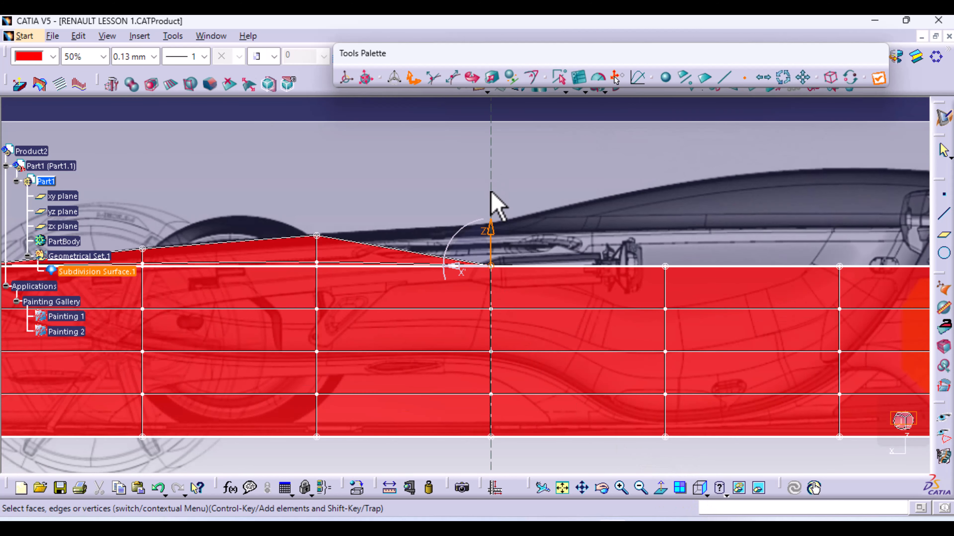
left_click_drag(489, 230, 488, 190)
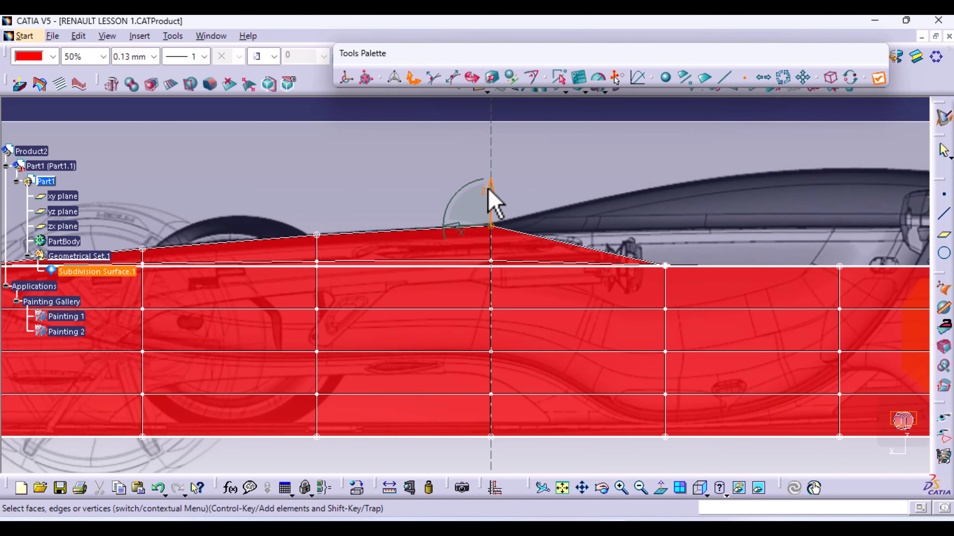
Raise the sixth top centreline vertex to the rising curve of the dark upper bodywork in the side view
middle_click_drag(658, 230, 449, 290)
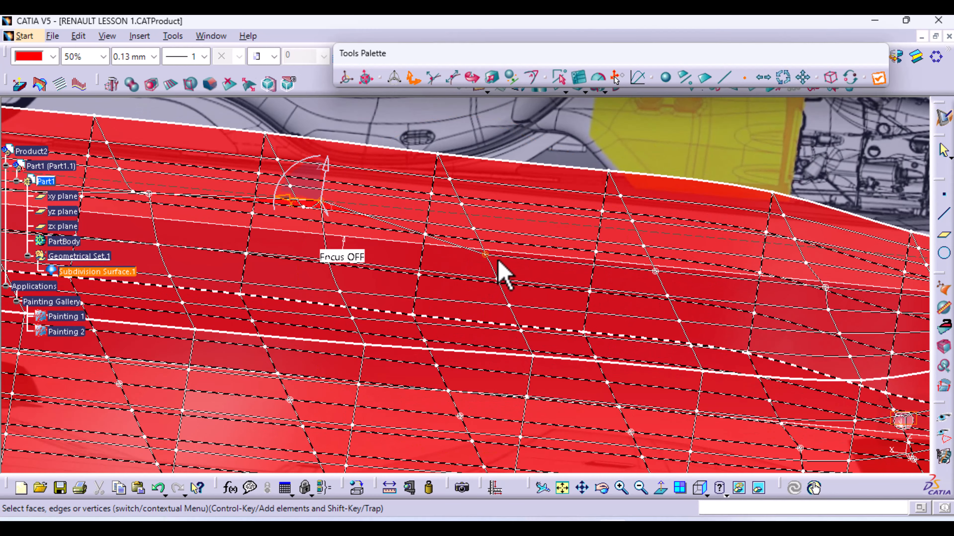
left_click(485, 255)
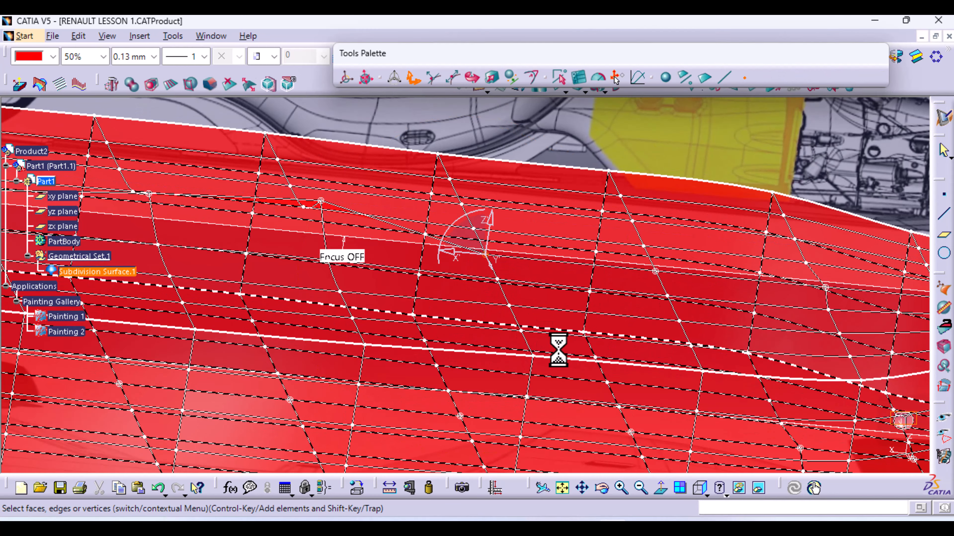
left_click(701, 492)
left_click(688, 464)
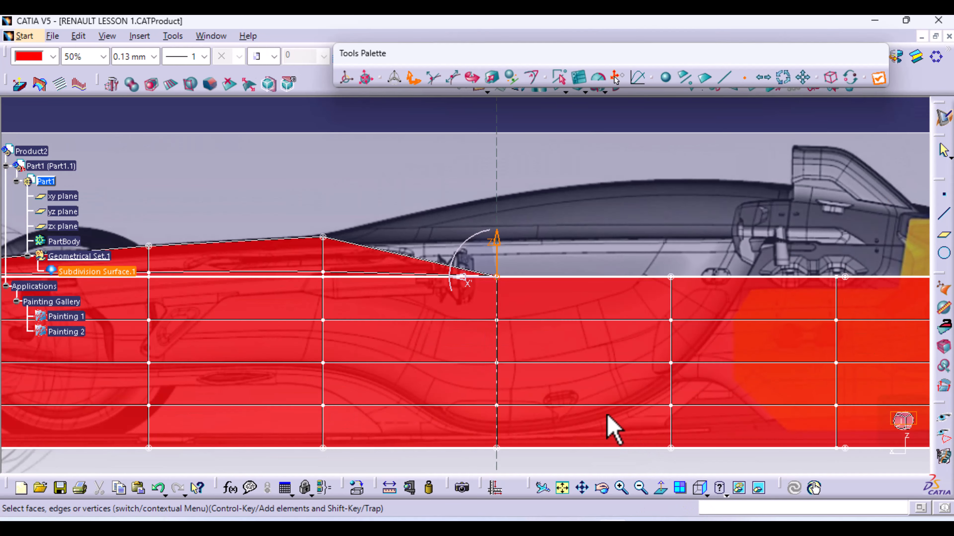
left_click_drag(496, 239, 487, 162)
Raise the seventh top centreline vertex to the crest of the upper bodywork, ahead of the blueprint's fin
middle_click_drag(600, 215, 447, 287)
left_click(453, 278)
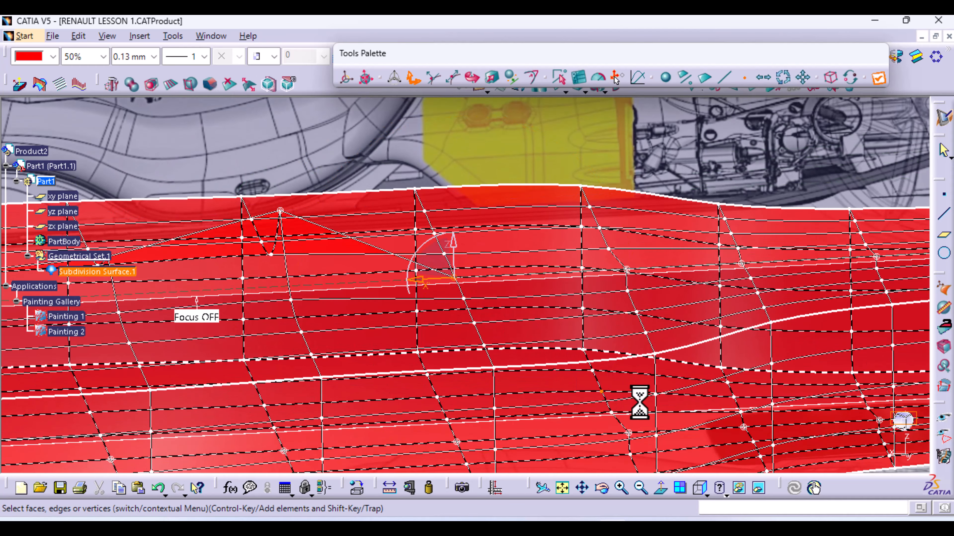
left_click(698, 488)
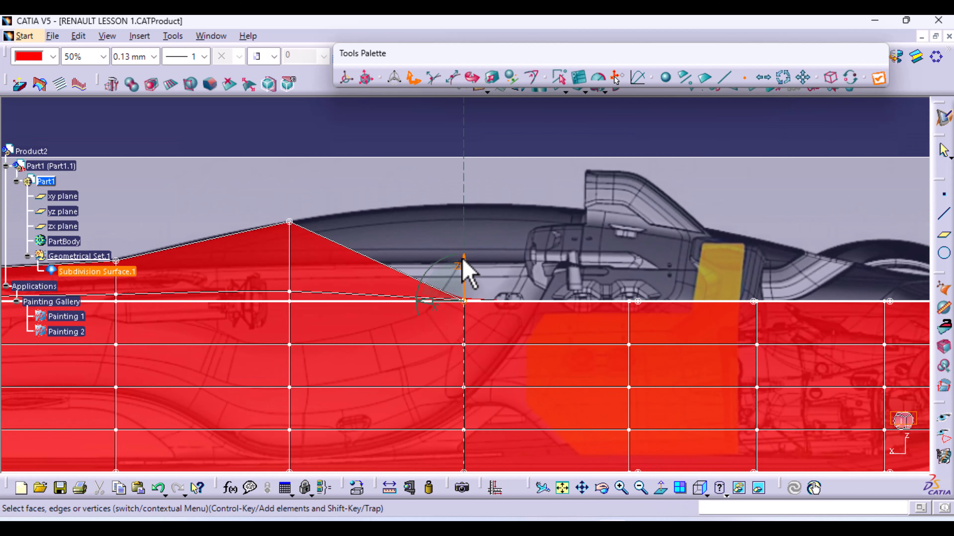
left_click_drag(463, 259, 451, 164)
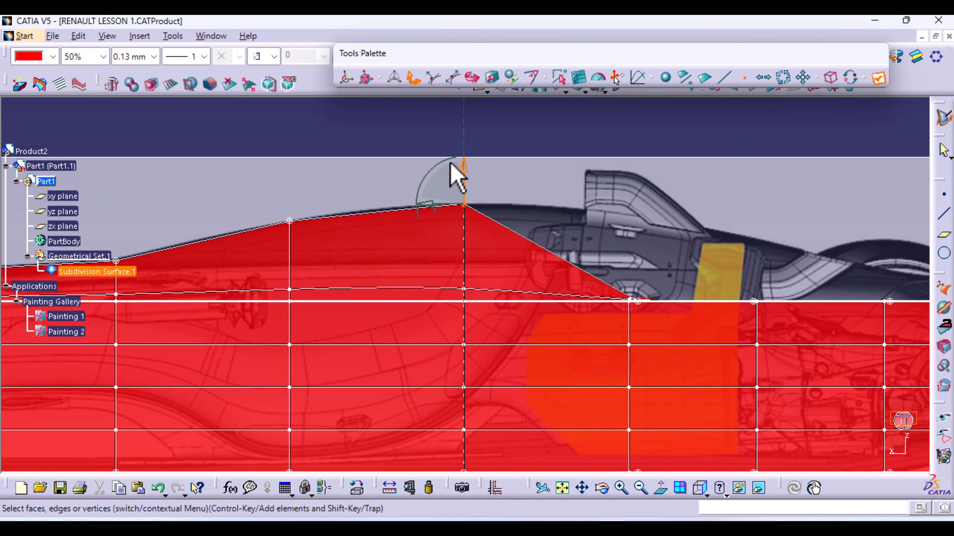
Raise the eighth top centreline vertex to the base of the fin in the side-view blueprint
middle_click_drag(589, 227, 503, 279)
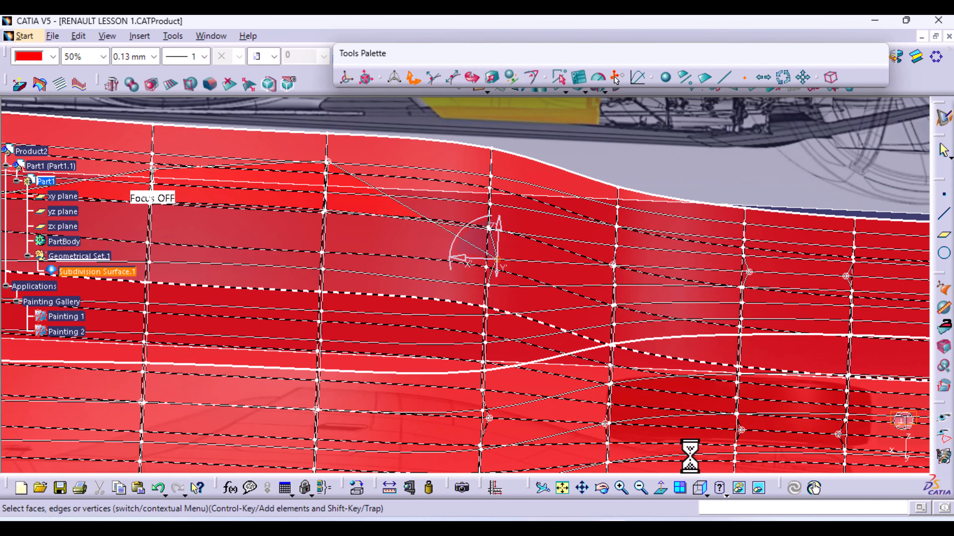
left_click(699, 487)
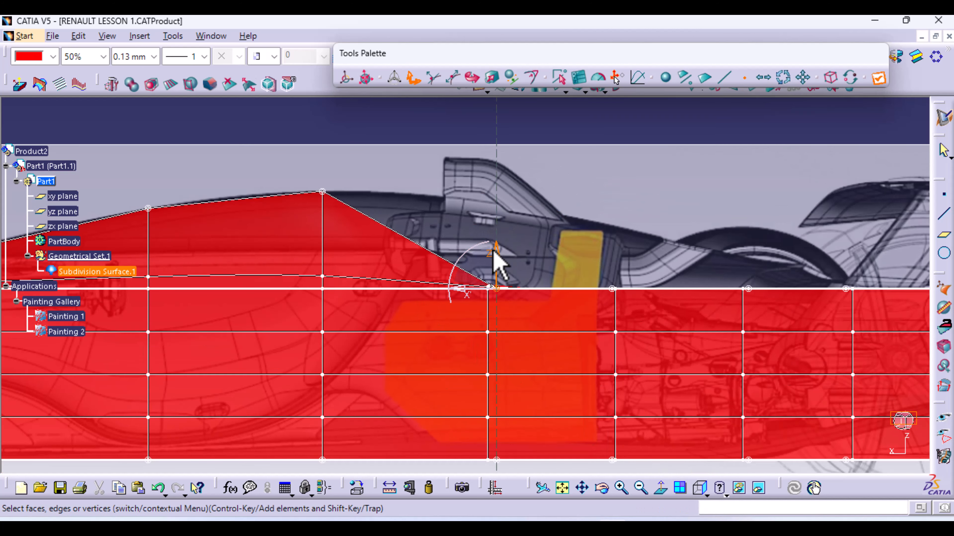
left_click_drag(496, 258, 494, 160)
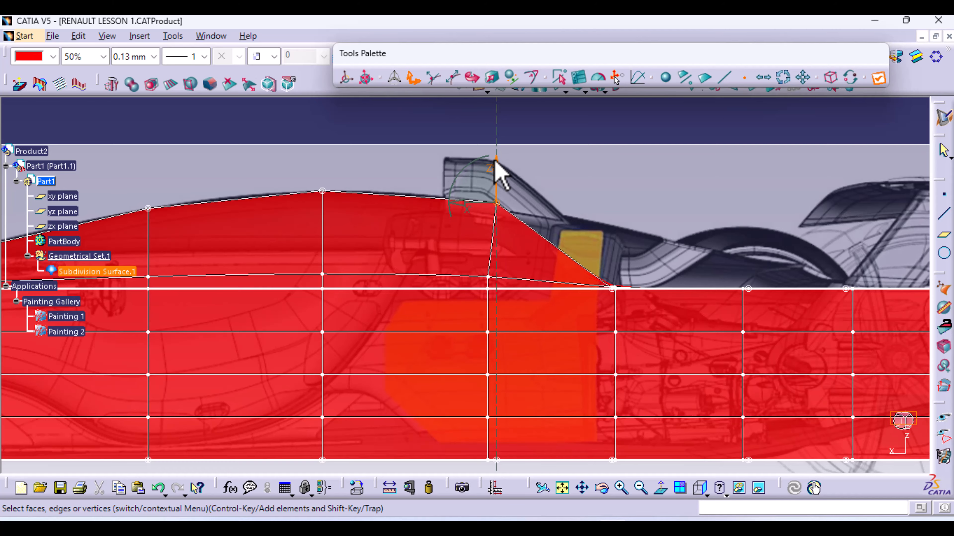
Raise the ninth top centreline vertex to the blueprint outline just behind the fin, above the rear edge of the yellow block
middle_click_drag(539, 203, 415, 279)
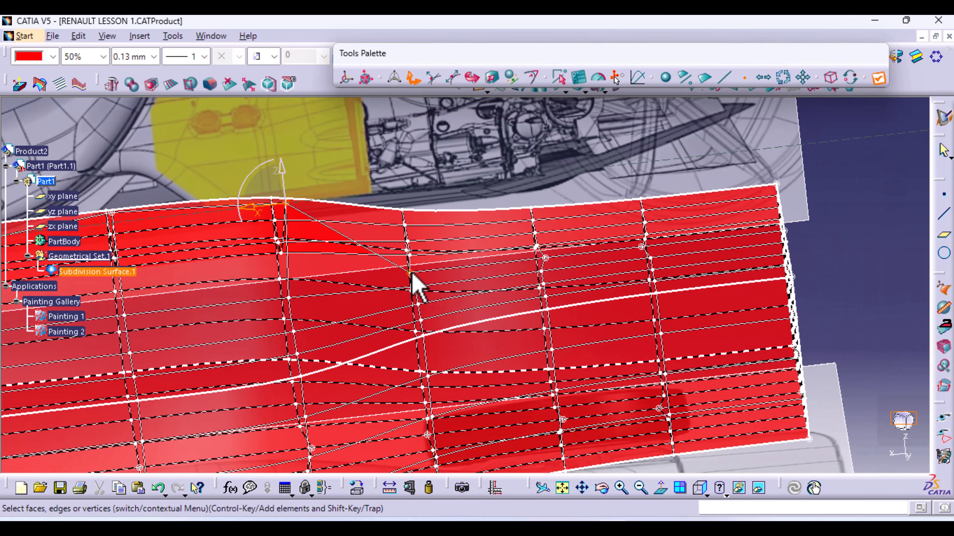
left_click(410, 273)
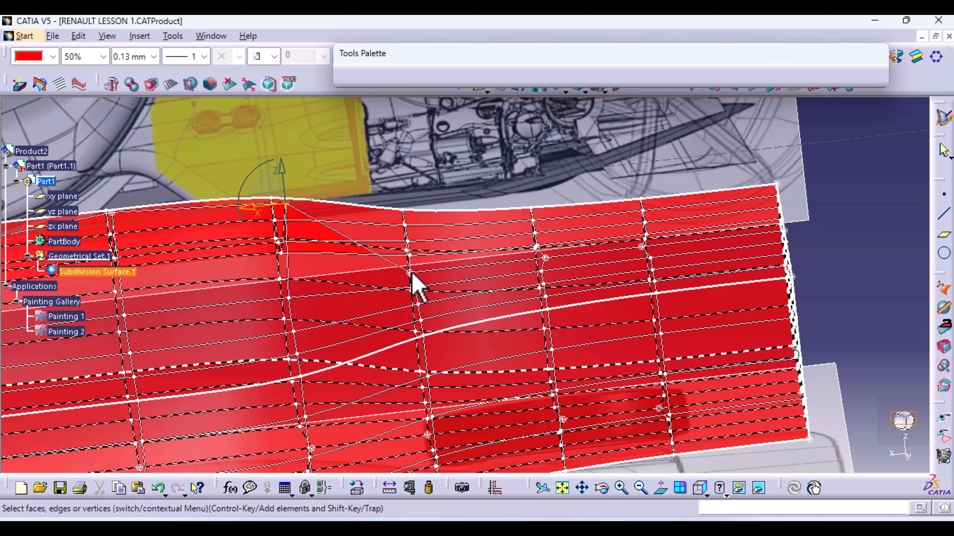
left_click(699, 488)
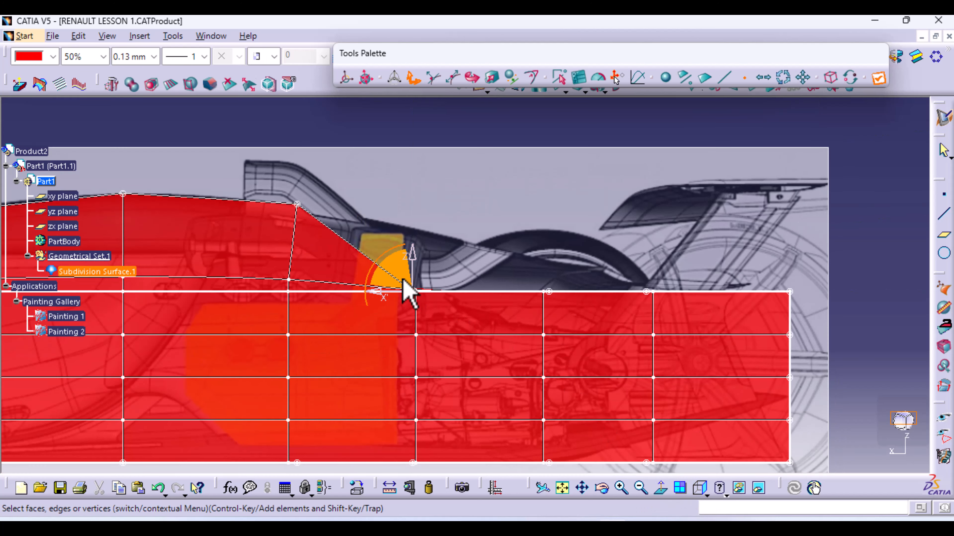
left_click_drag(416, 266, 425, 192)
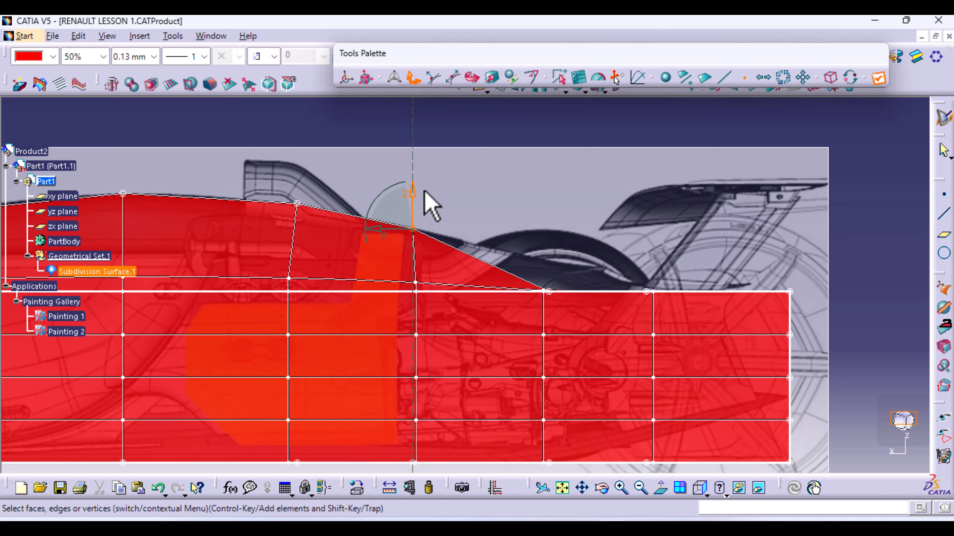
Raise the tenth top centreline vertex to continue the downward slope of the rear bodywork, beside the blueprint's rear wheel
middle_click_drag(513, 223, 495, 281)
left_click(485, 257)
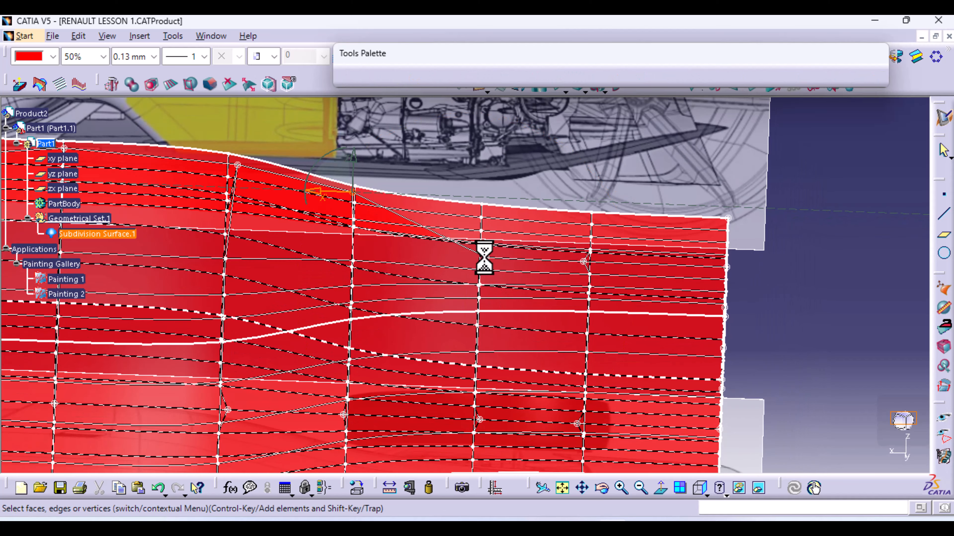
left_click(699, 488)
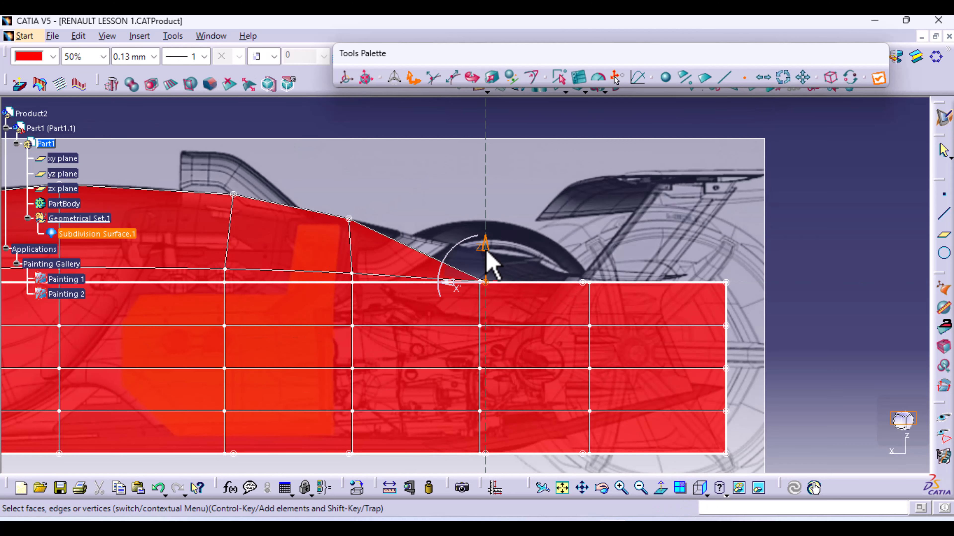
left_click_drag(487, 252, 482, 219)
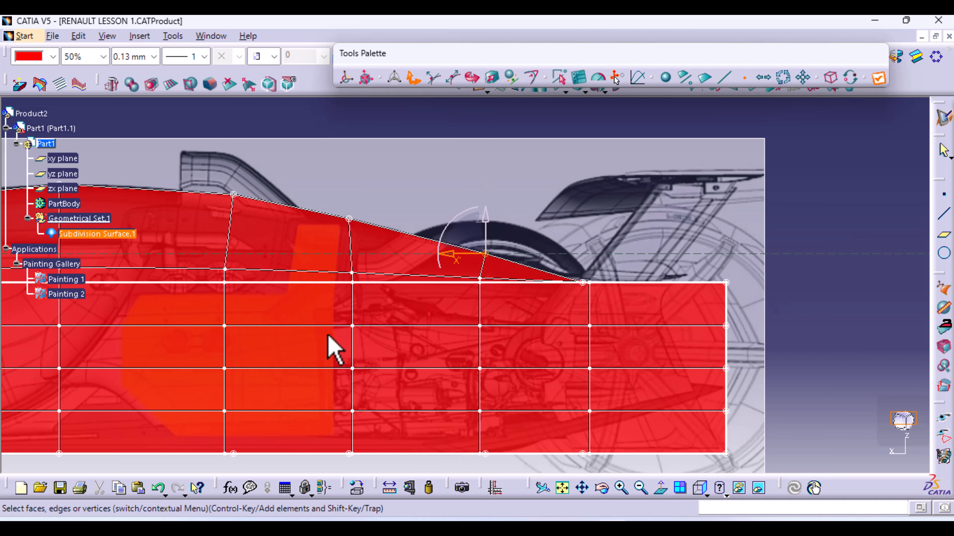
Lower the first top centreline vertex at the front end of the box towards the blueprint's nose tip
middle_click_drag(334, 345, 415, 296)
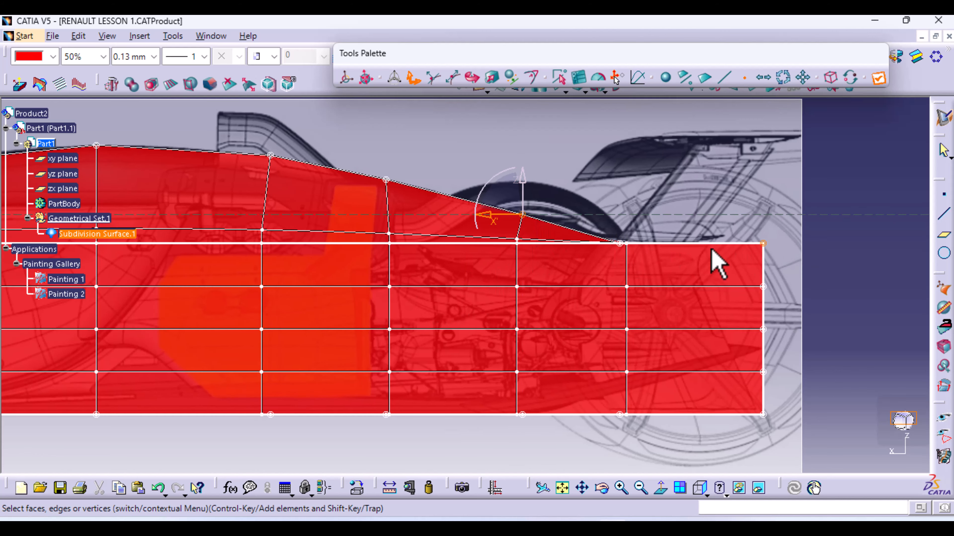
middle_click_drag(266, 270, 469, 306)
middle_click_drag(294, 249, 447, 246)
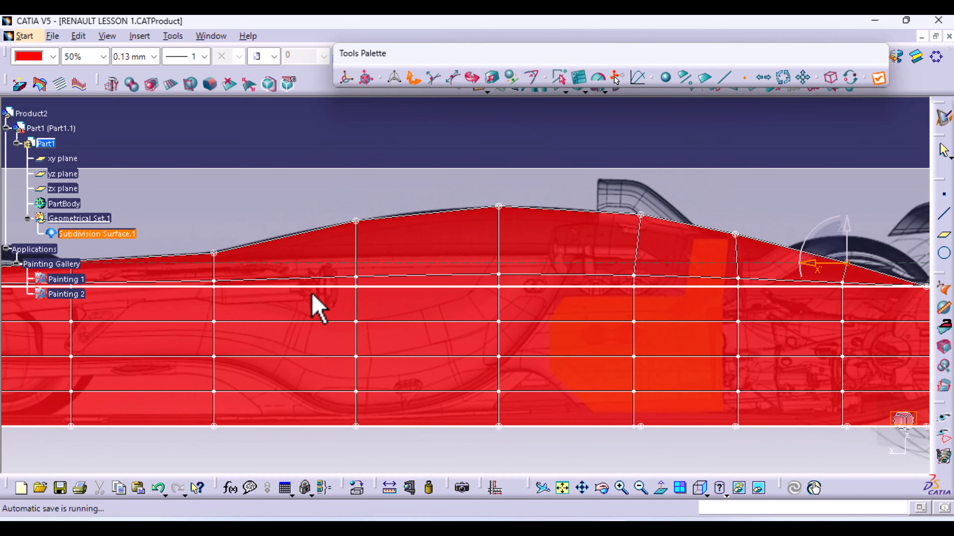
middle_click_drag(318, 306, 774, 256)
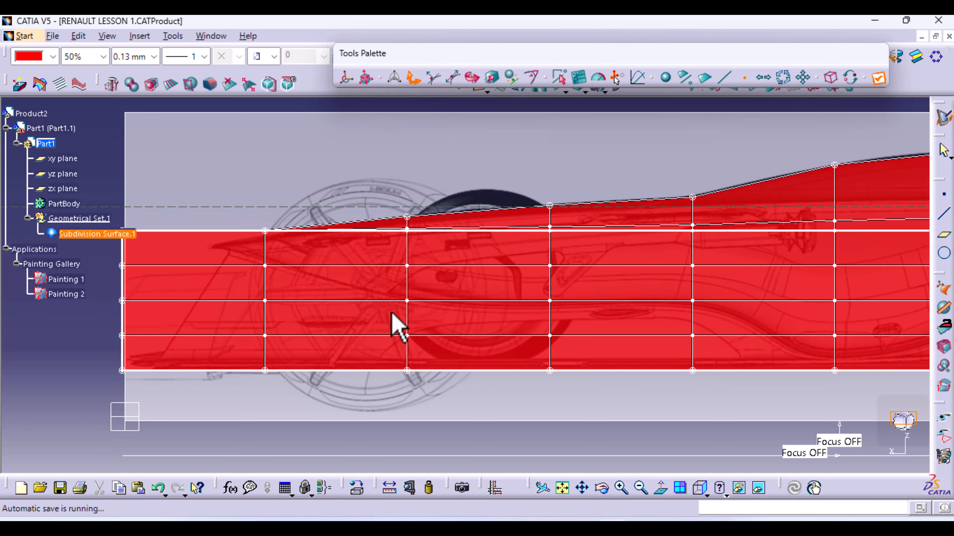
middle_click_drag(494, 298, 606, 287)
middle_click_drag(258, 259, 297, 274)
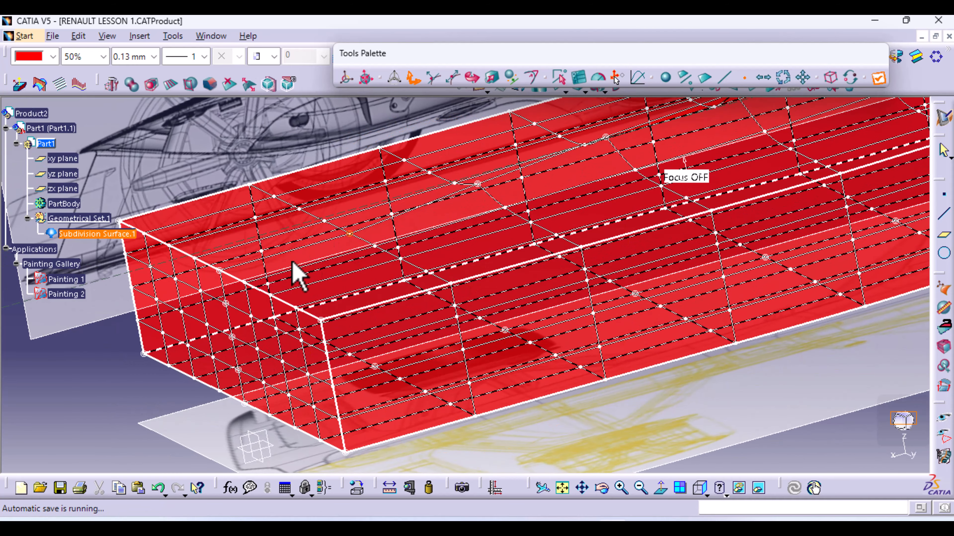
left_click(219, 273)
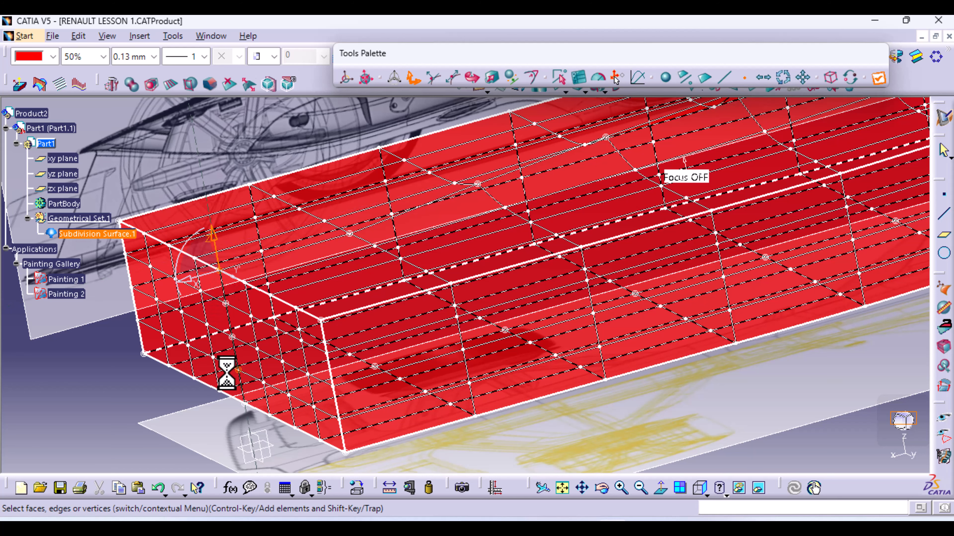
left_click(700, 490)
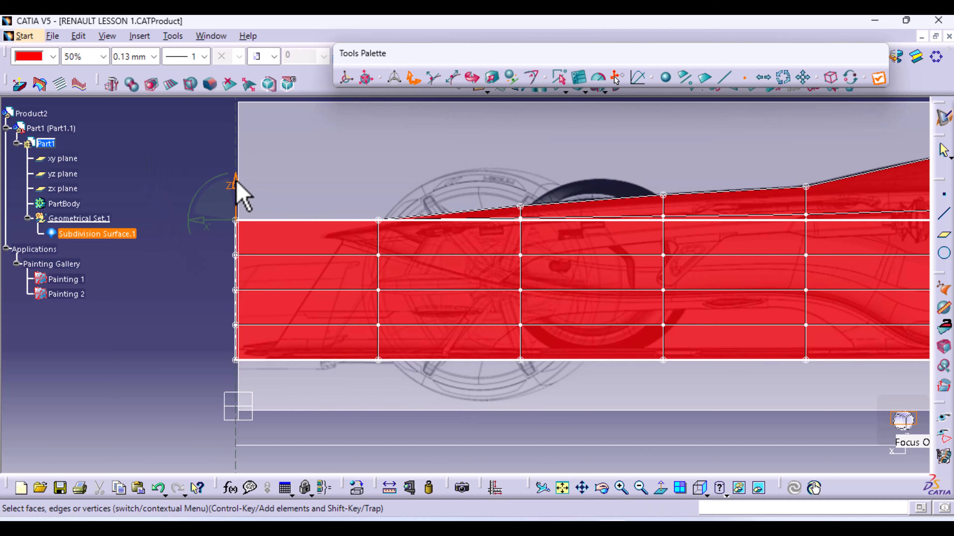
left_click_drag(236, 181, 227, 206)
Lower the second top centreline vertex slightly to follow the sloping nose outline in the side view
middle_click_drag(362, 187, 375, 206)
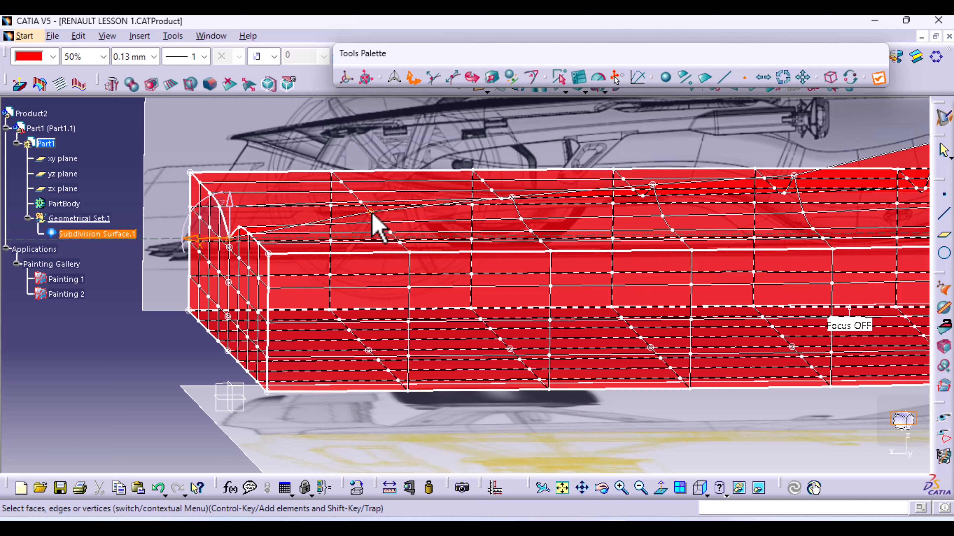
left_click(371, 213)
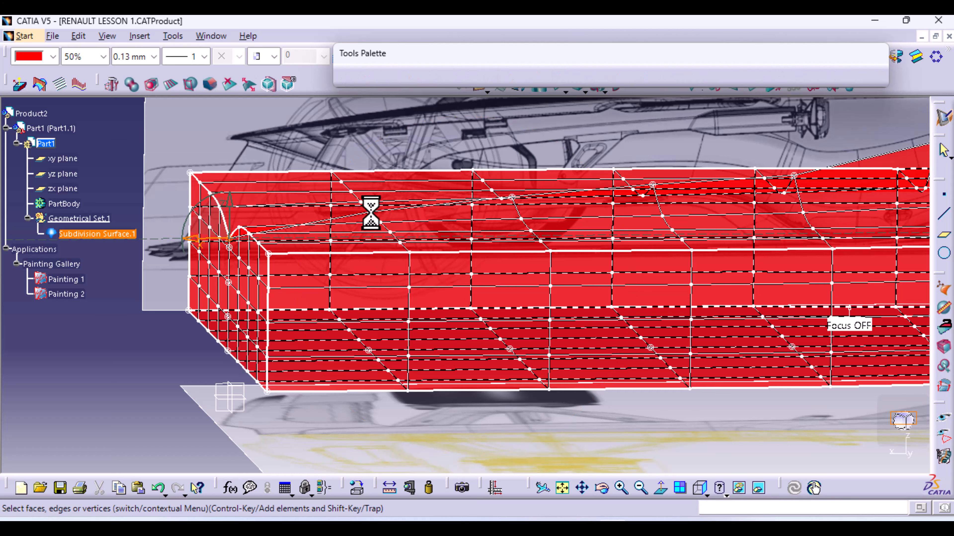
left_click(699, 489)
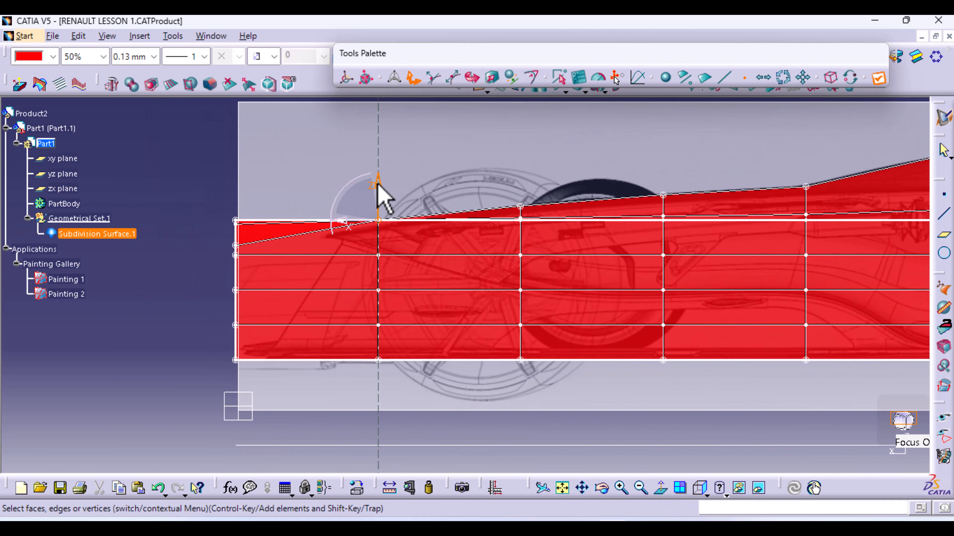
left_click_drag(378, 180, 378, 184)
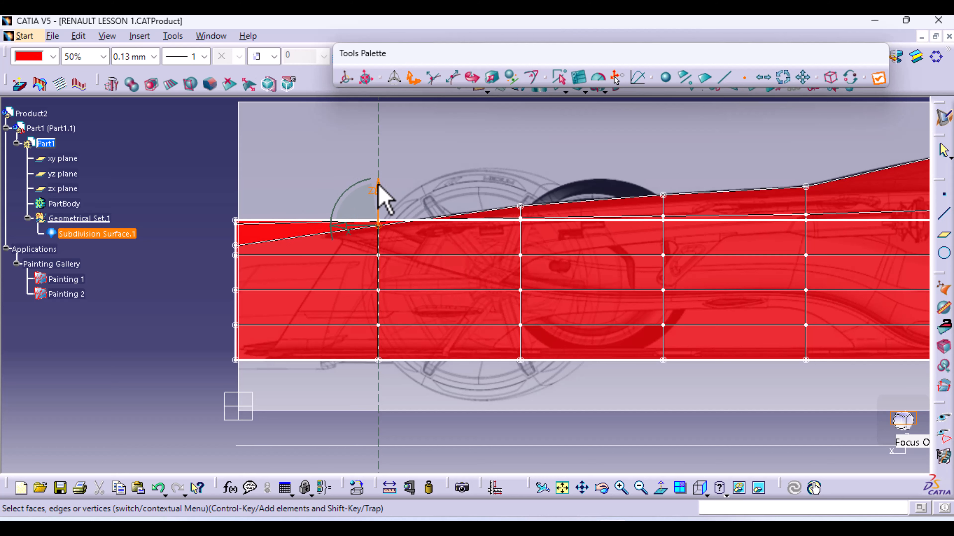
Lower the first top centreline vertex further at the nose tip to steepen the front slope
left_click(236, 245)
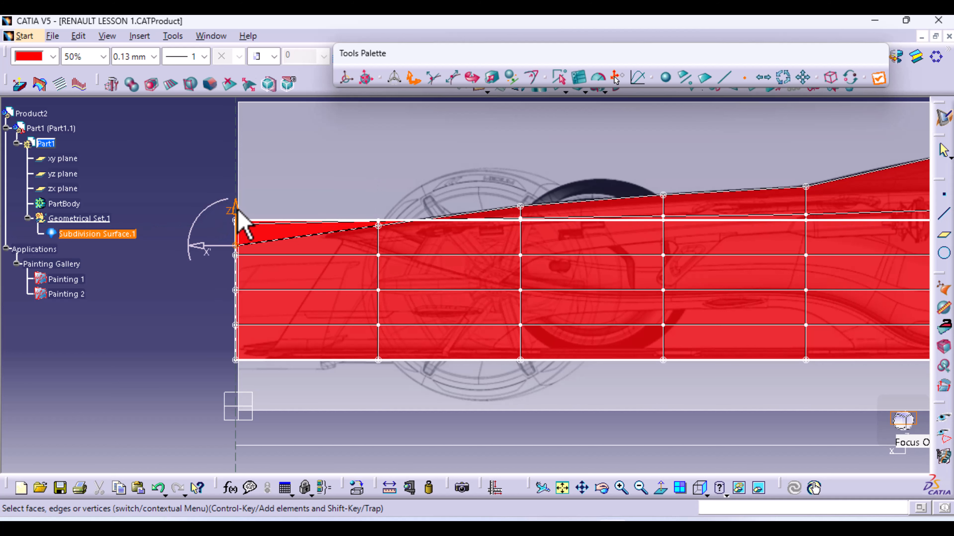
left_click_drag(235, 209, 235, 214)
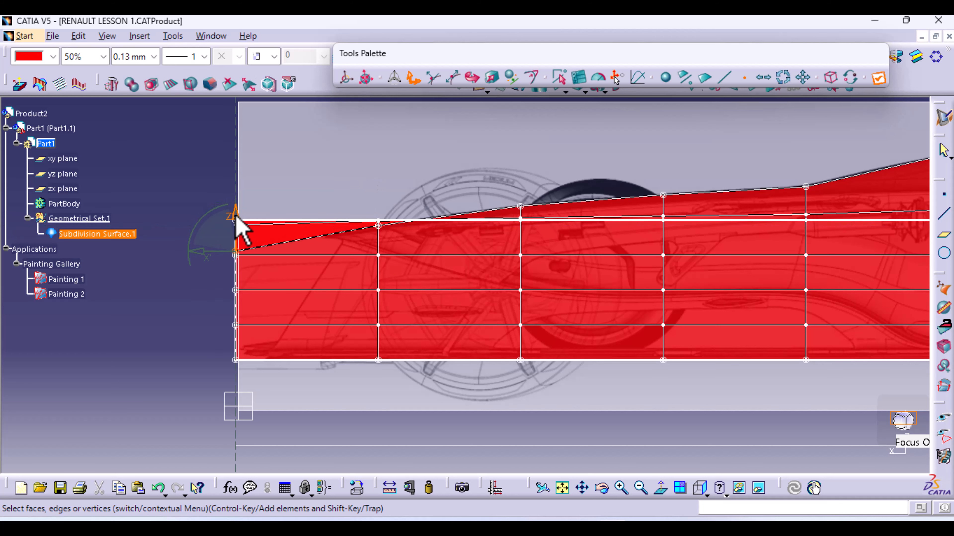
mouse_move(564, 267)
middle_mouse_down()
mouse_move(560, 251)
mouse_move(551, 350)
mouse_move(451, 292)
mouse_move(387, 302)
middle_mouse_up()
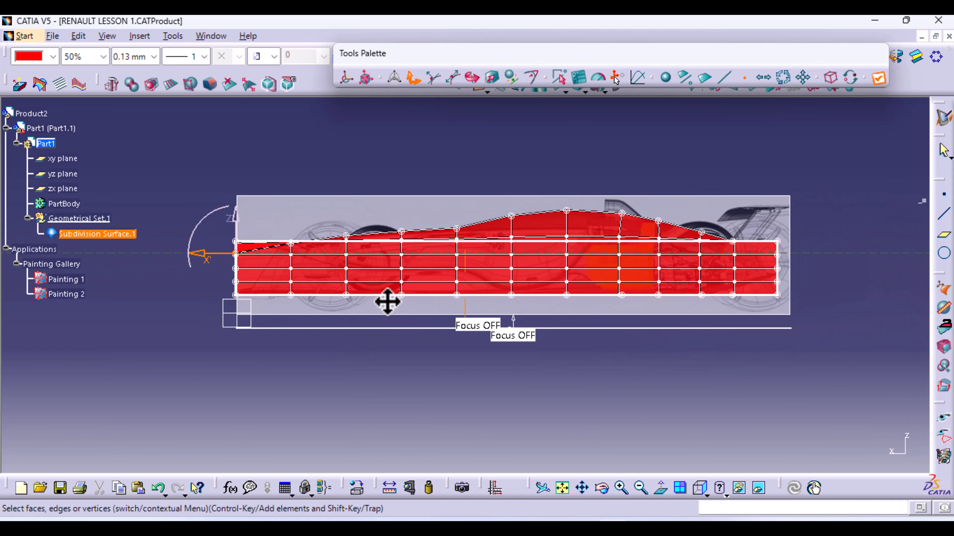
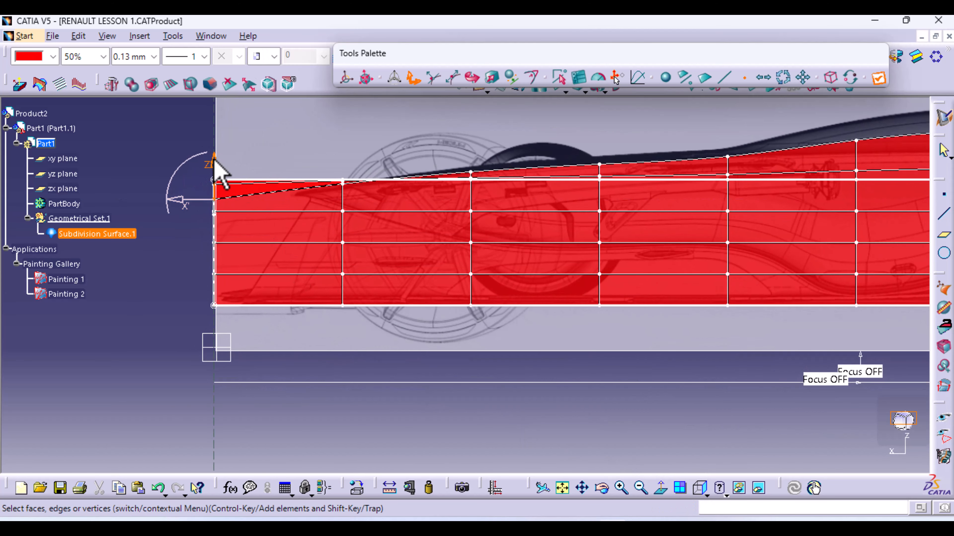
left_click_drag(214, 158, 214, 164)
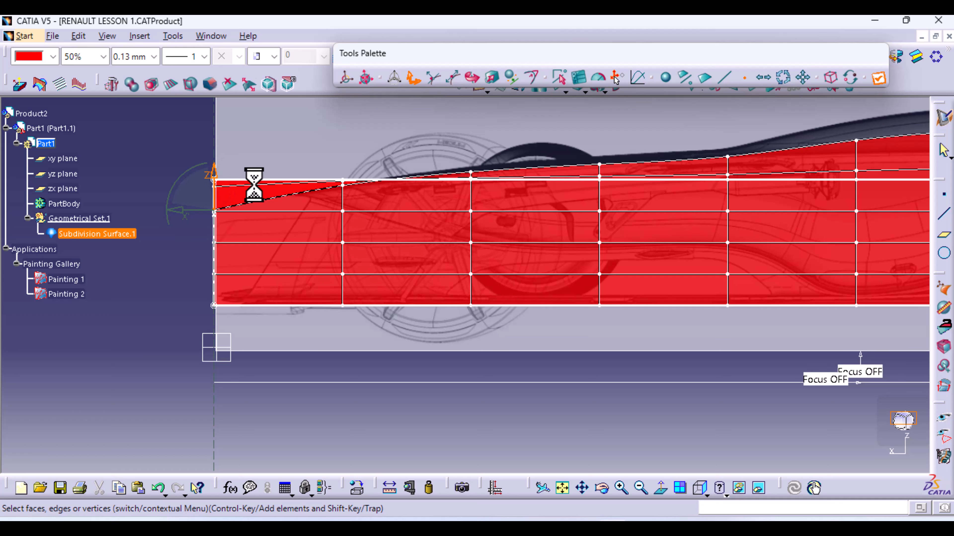
Raise the third and fourth top centreline vertices so the smoothed surface meets the blueprint outline around the front wheel
left_click(470, 210)
left_click(471, 172)
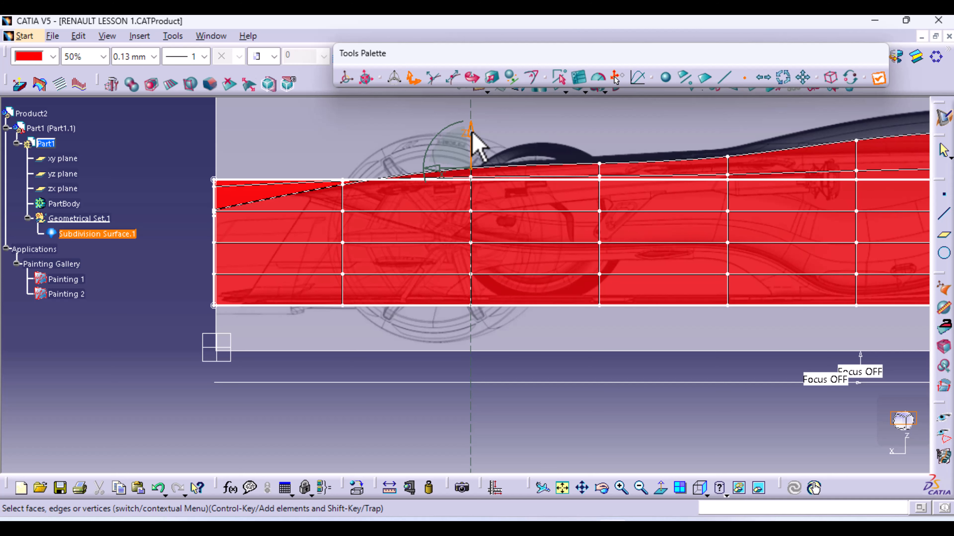
middle_click_drag(592, 245, 393, 264)
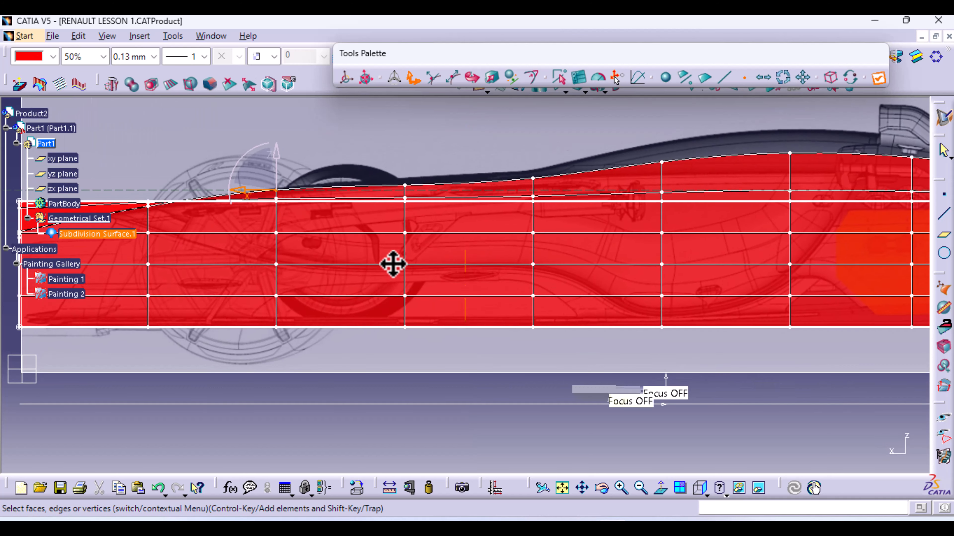
left_click(405, 186)
left_click_drag(403, 157, 403, 142)
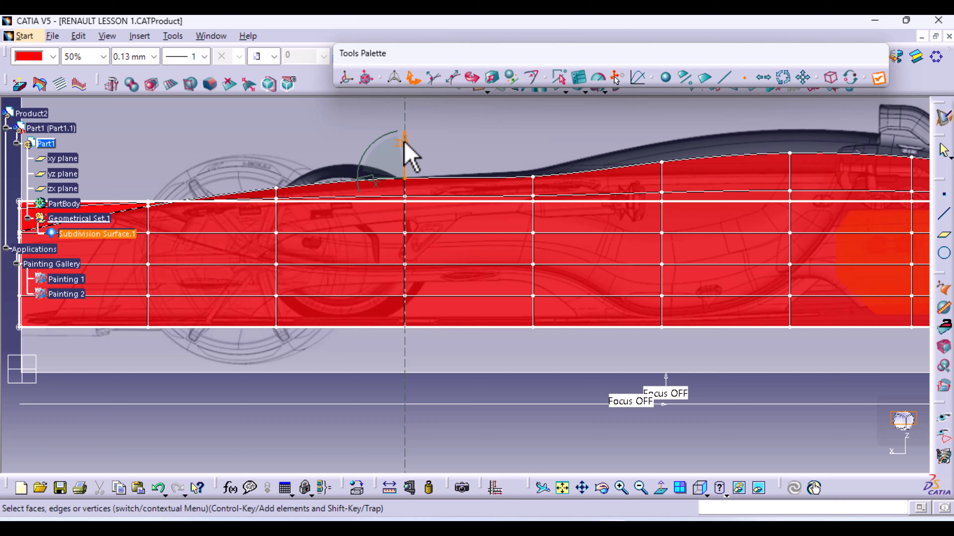
Raise the fifth and sixth top centreline vertices so the smoothed surface follows the rising curve of the dark upper bodywork
left_click(533, 177)
left_click_drag(534, 152, 533, 146)
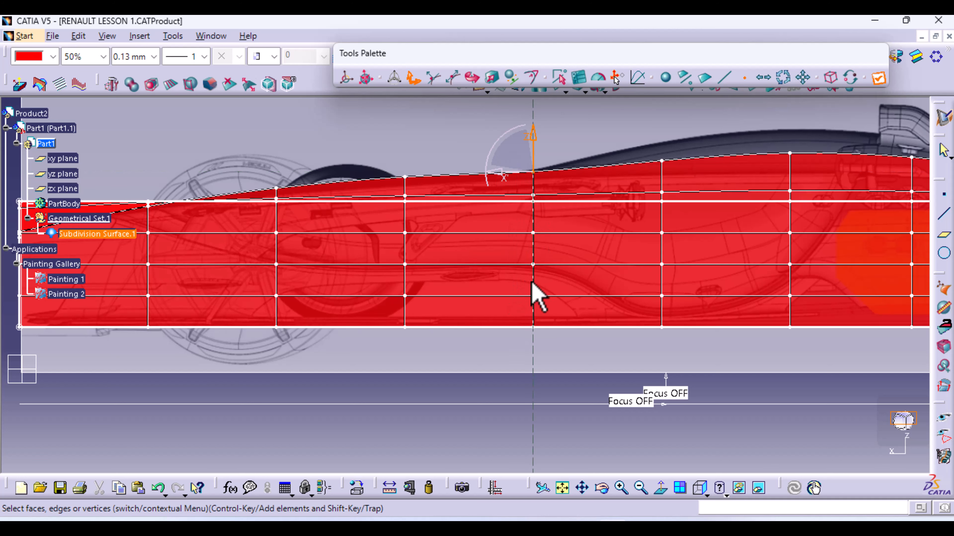
middle_click_drag(591, 235, 377, 291)
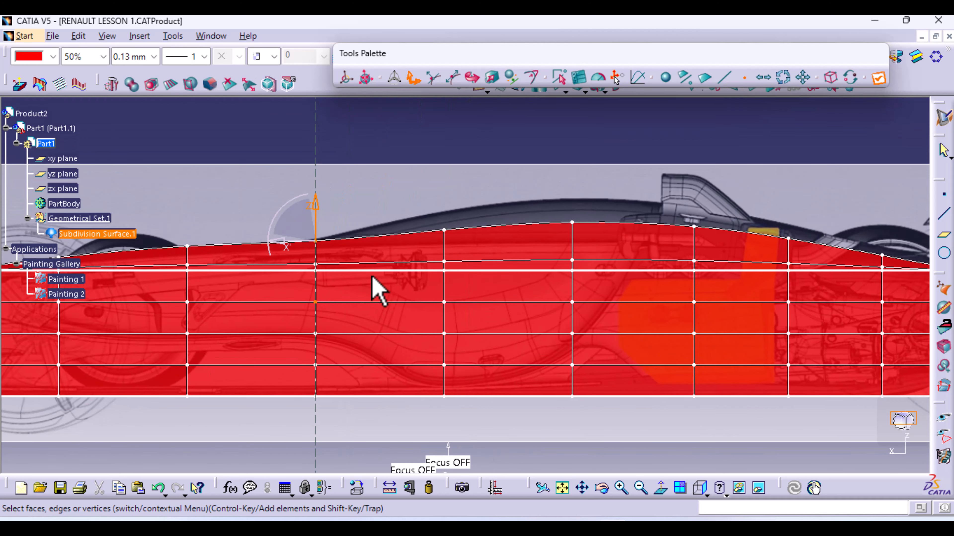
left_click(444, 230)
left_click_drag(447, 196, 445, 160)
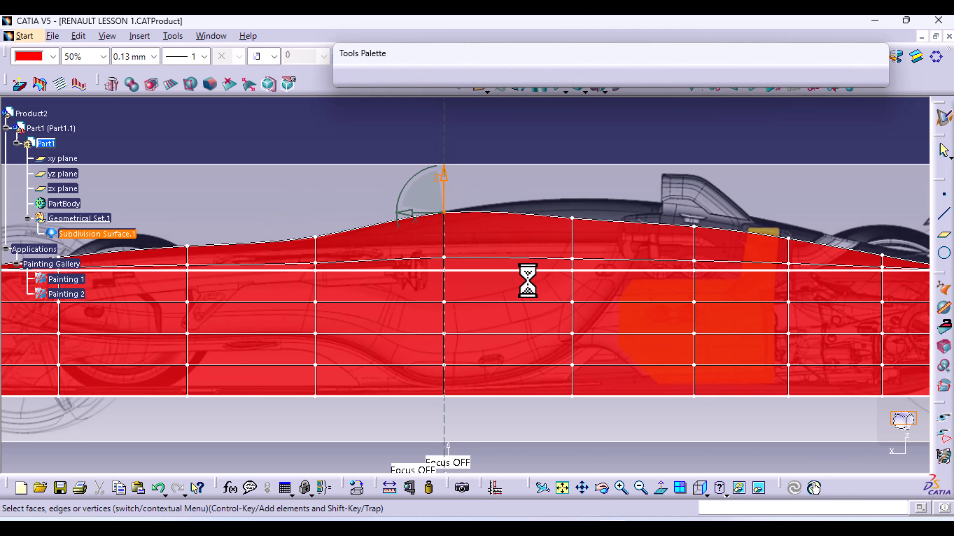
Raise the seventh top centreline vertex to the crest of the upper bodywork and lower the sixth slightly to fit the curve
middle_click_drag(528, 277, 394, 265)
left_click(400, 247)
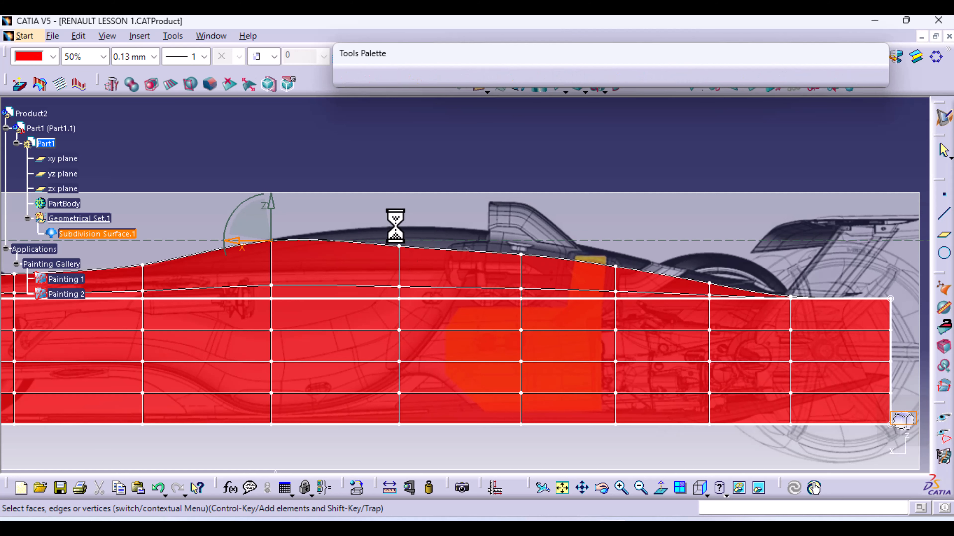
left_click_drag(403, 216, 402, 181)
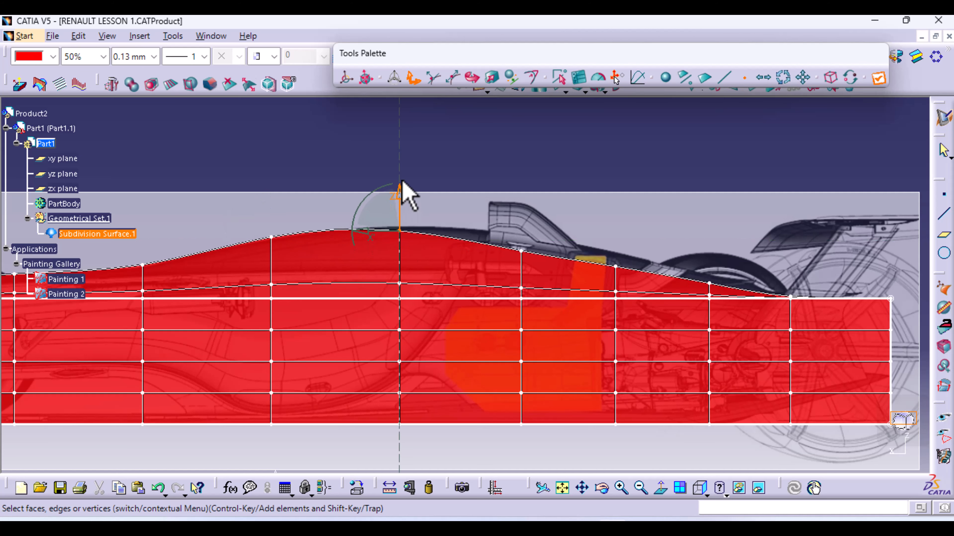
left_click(271, 237)
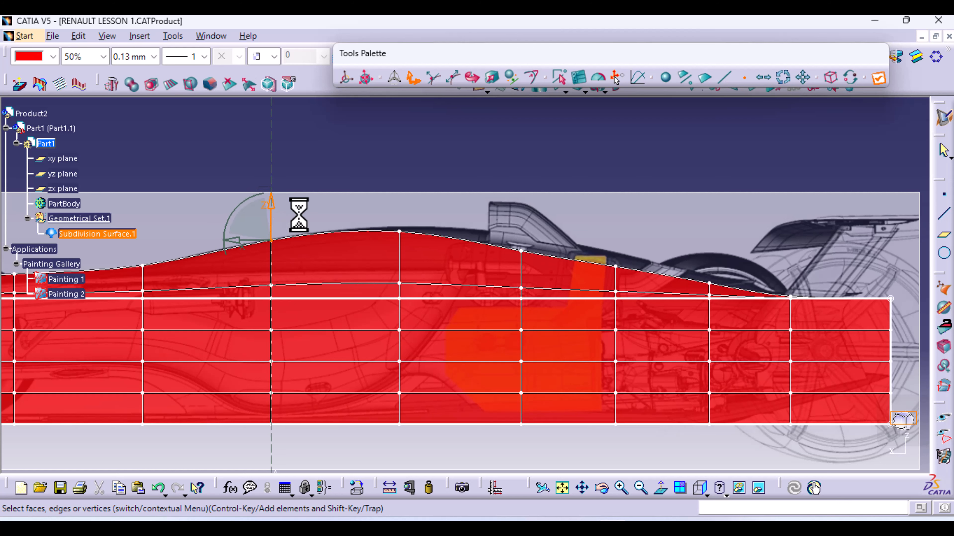
left_click(404, 233)
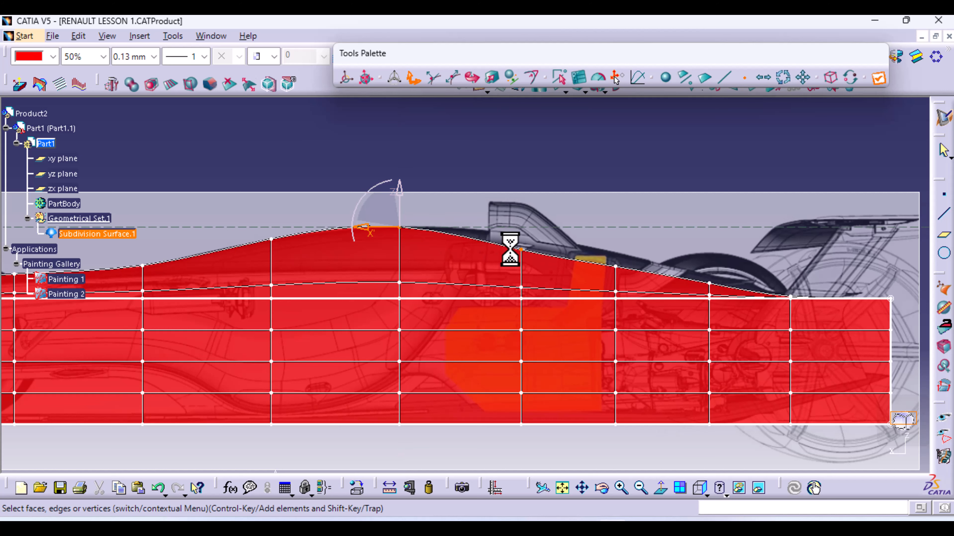
Raise the eighth and ninth top centreline vertices to fit the smoothed surface to the bodywork slope beneath and behind the fin
left_click(522, 251)
left_click_drag(517, 222, 530, 206)
middle_click_drag(568, 334, 425, 330)
left_click(473, 263)
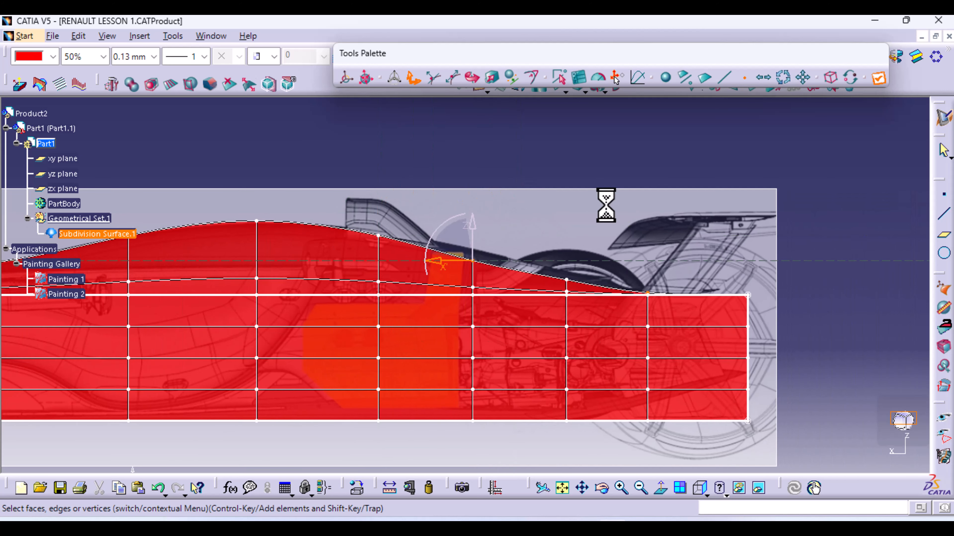
left_click_drag(472, 228, 474, 211)
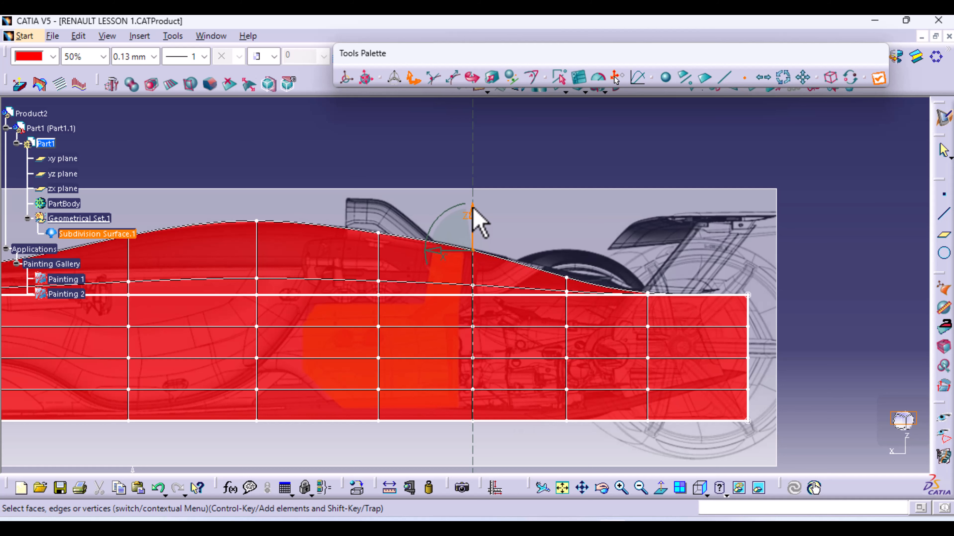
left_click(378, 233)
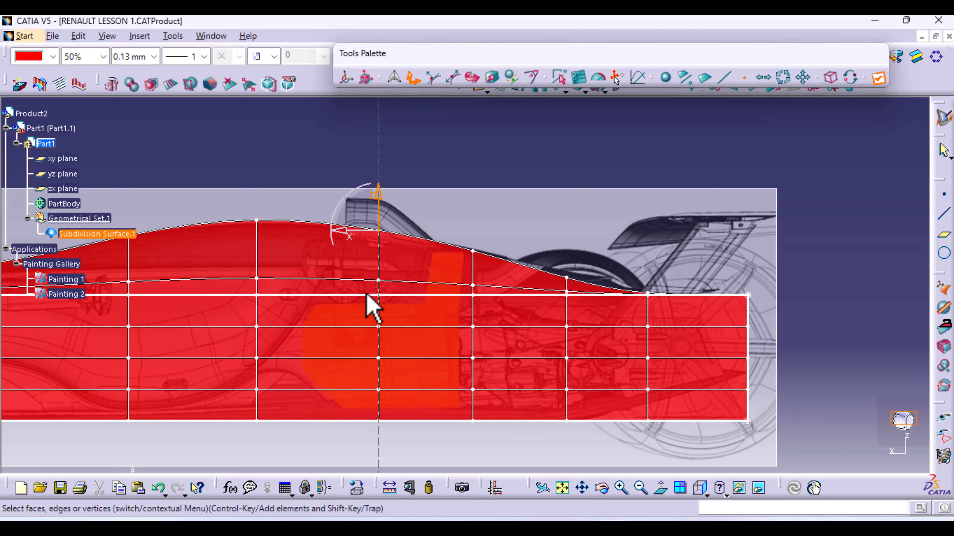
Fine-tune the tenth, sixth and seventh top centreline vertices vertically to fit the smoothed surface to the blueprint's upper outline
left_click(567, 278)
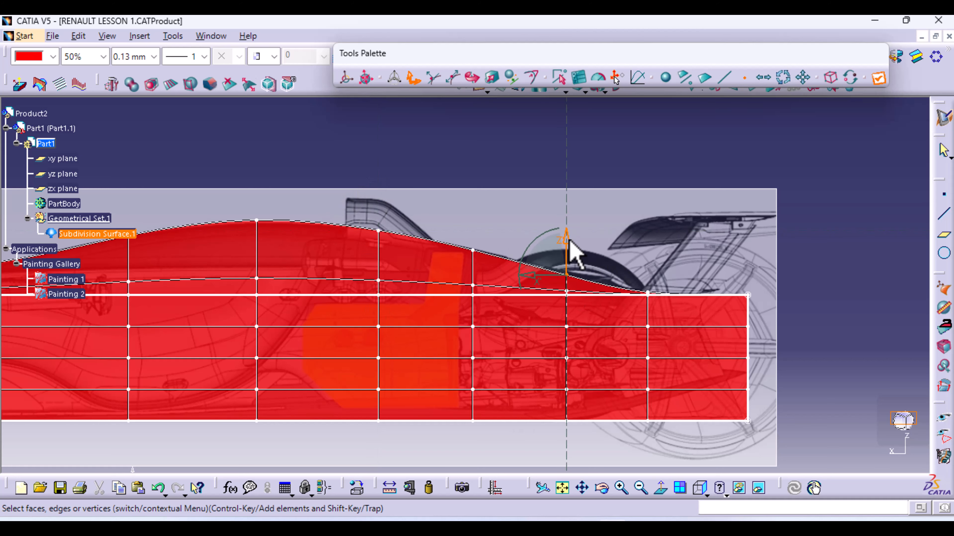
middle_click_drag(344, 294, 537, 274)
left_click(320, 217)
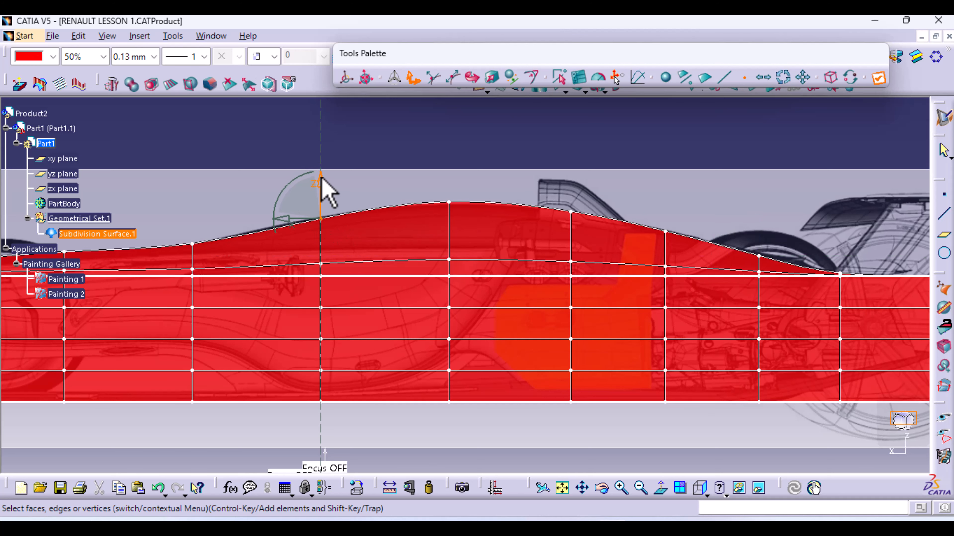
left_click(449, 203)
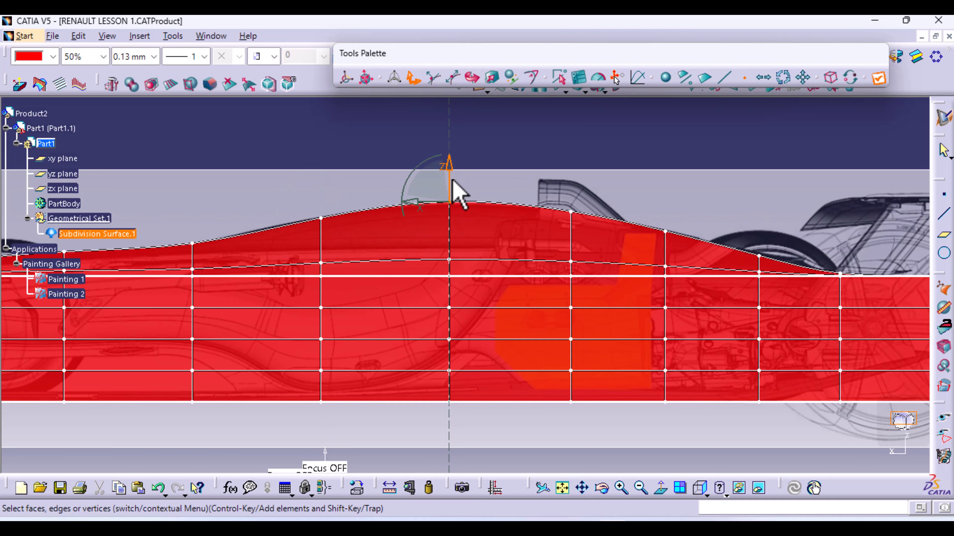
middle_click_drag(302, 279, 390, 273)
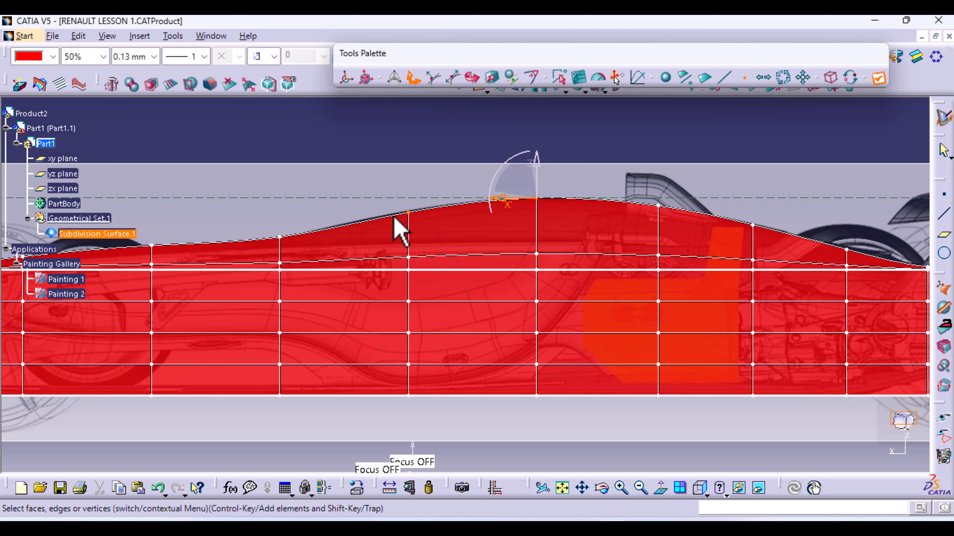
left_click(408, 213)
middle_click_drag(490, 174, 485, 237)
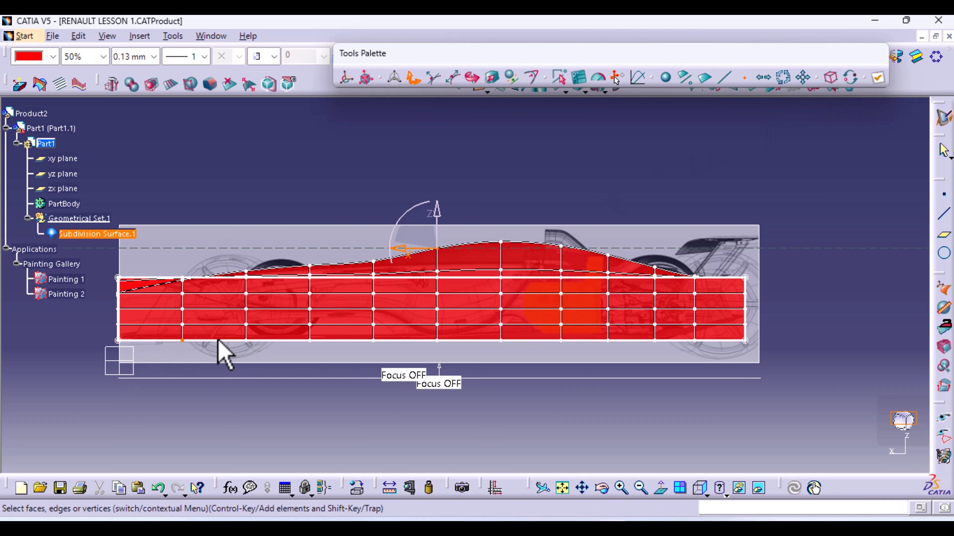
Inspect the reshaped centreline ridge from the front, top and sides, and finish modifying the subdivision surface
middle_click_drag(285, 271, 306, 288)
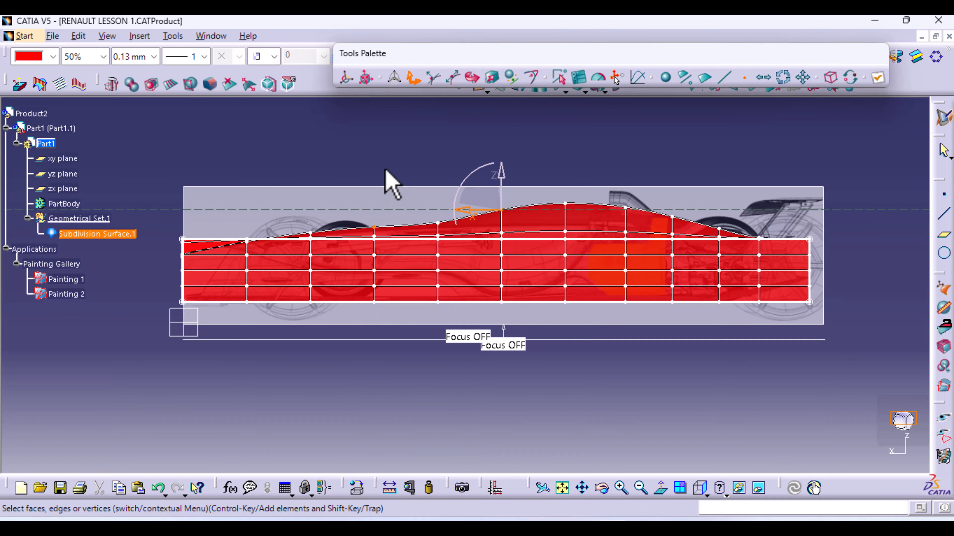
middle_click_drag(299, 186, 477, 262)
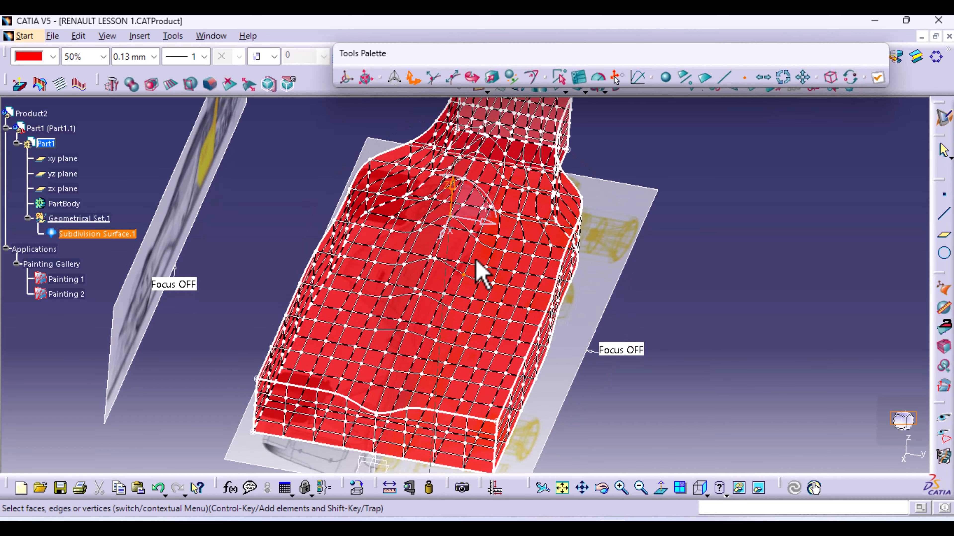
middle_click_drag(443, 307, 440, 283)
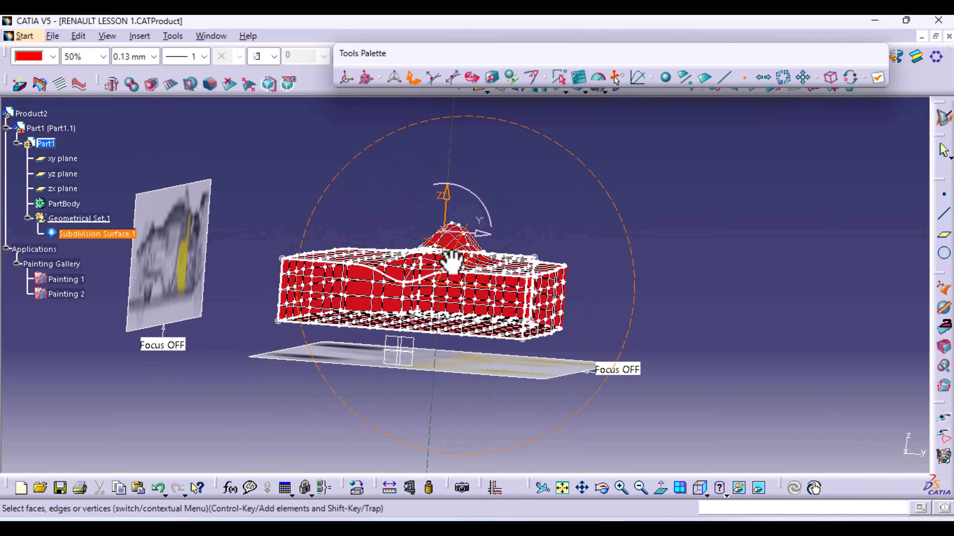
middle_click_drag(450, 311, 436, 378)
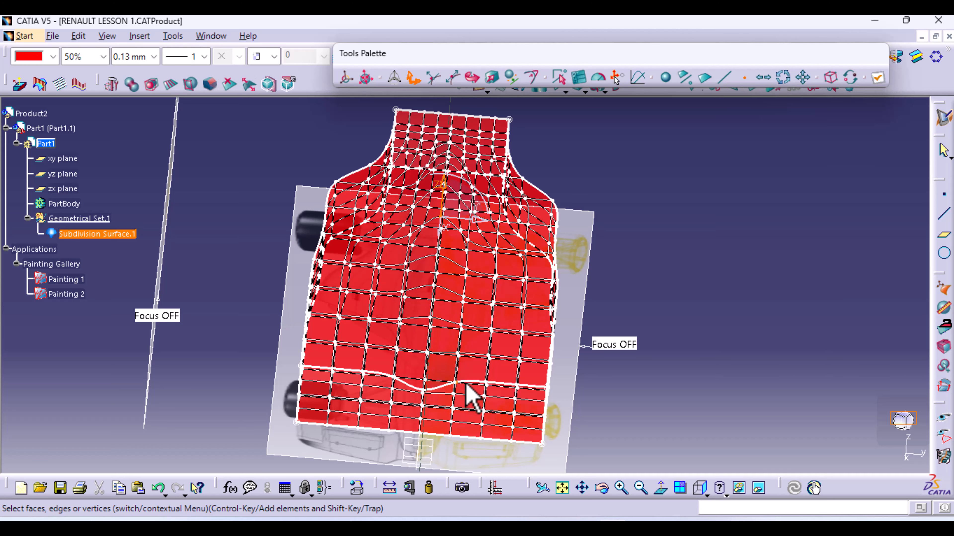
middle_click_drag(456, 421, 438, 377)
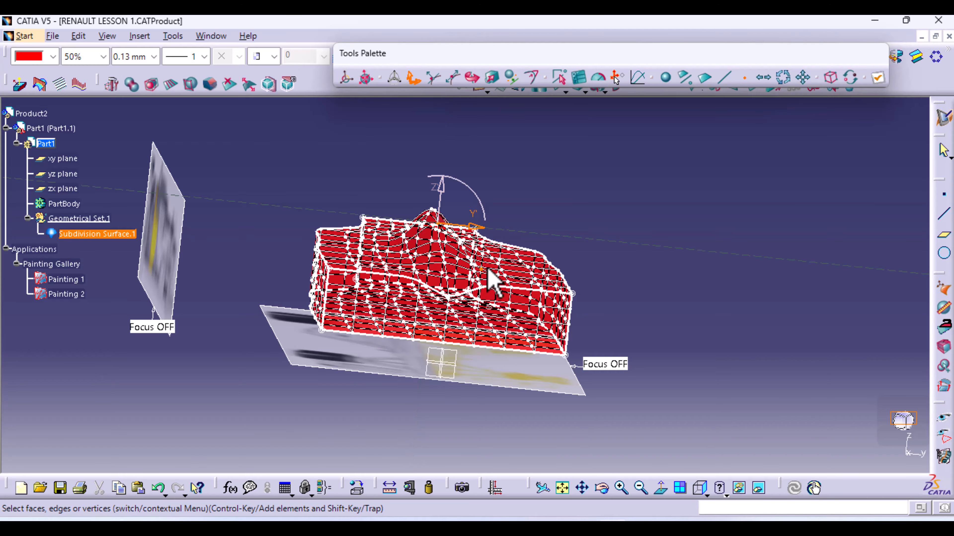
middle_click_drag(492, 281, 404, 326)
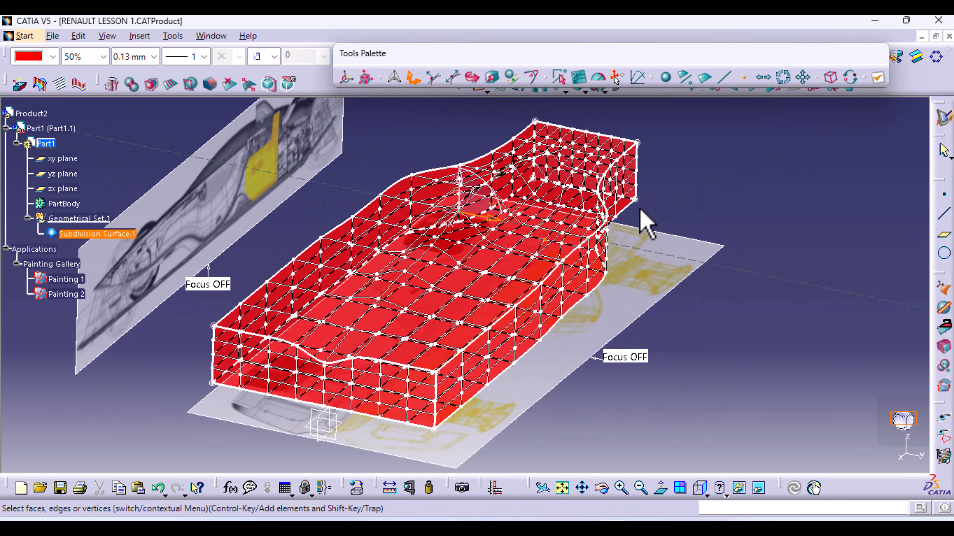
left_click(879, 79)
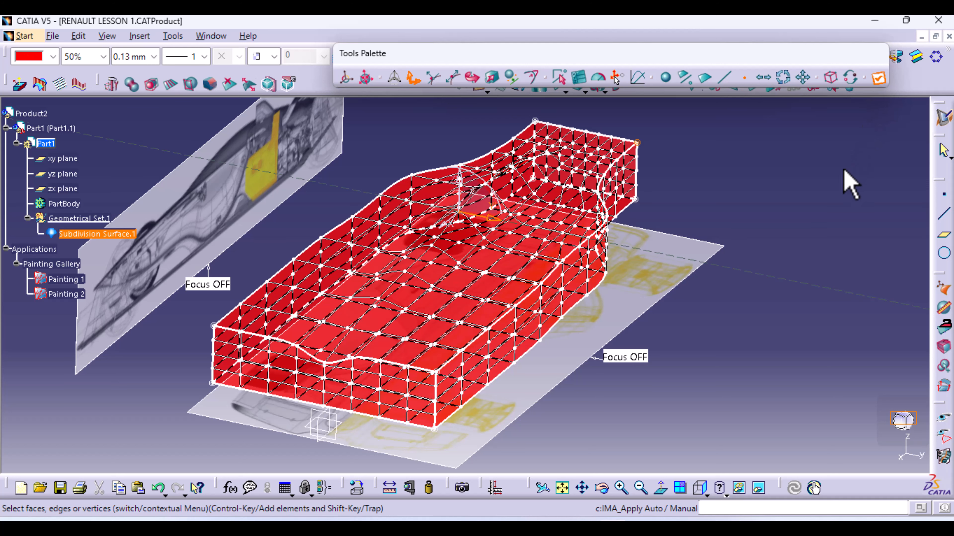
key("Escape")
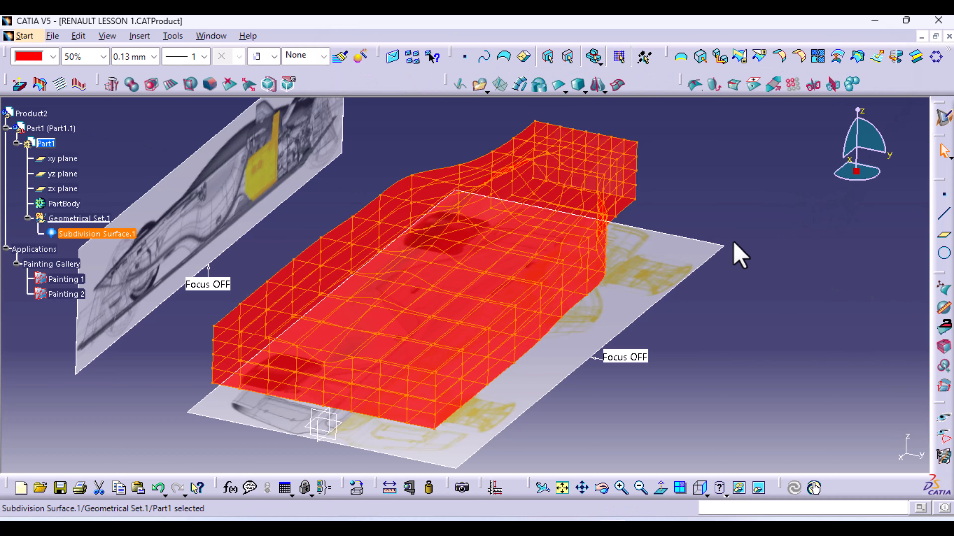
Set the subdivision surface's opacity to 100% to examine the solid body shape, and return it to 50%
left_click(104, 57)
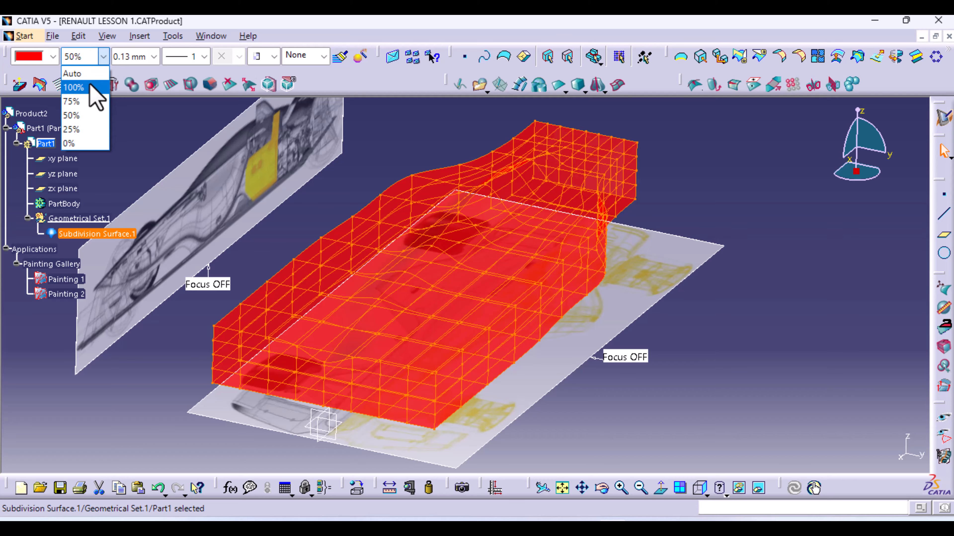
left_click(75, 88)
mouse_move(244, 202)
middle_mouse_down()
mouse_move(390, 288)
mouse_move(335, 345)
mouse_move(409, 260)
mouse_move(400, 177)
mouse_move(364, 187)
mouse_move(330, 277)
mouse_move(362, 281)
mouse_move(361, 228)
mouse_move(359, 236)
middle_mouse_up()
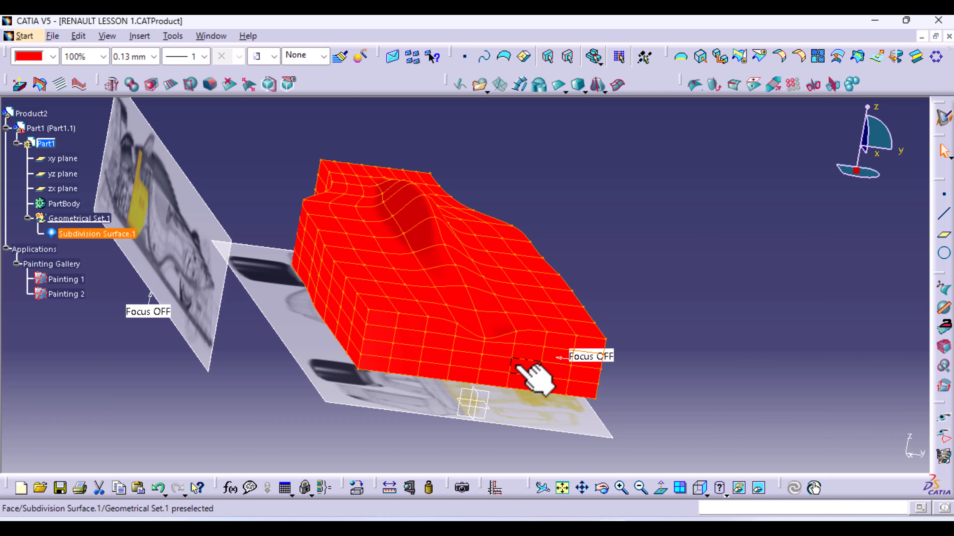
middle_click_drag(484, 276, 390, 298)
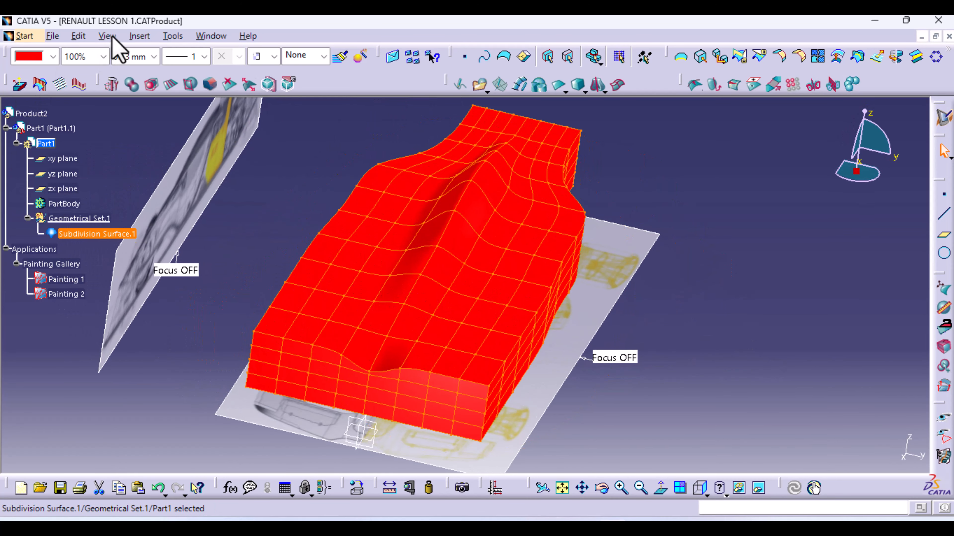
left_click(104, 57)
left_click(82, 115)
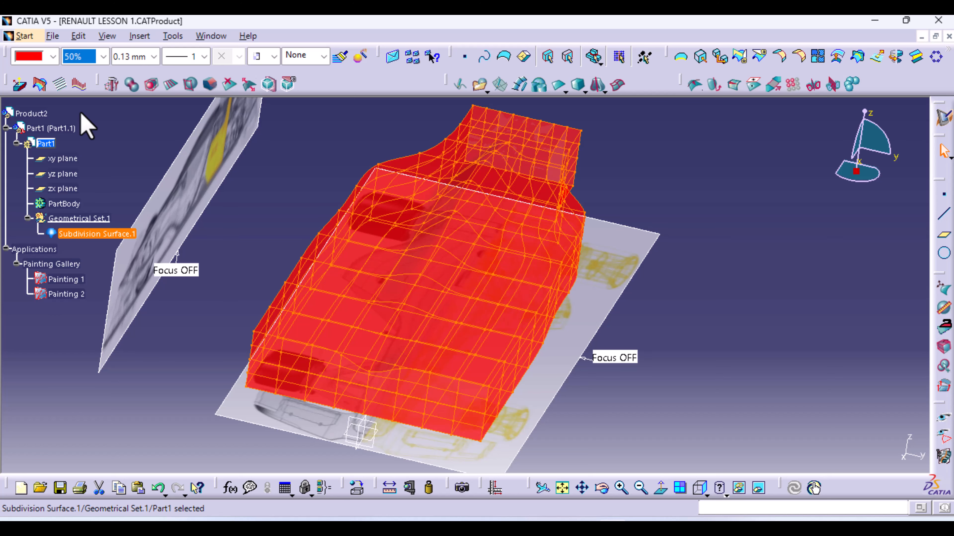
Show the model in the standard top view and set the transparency of Painting 2 to 83
left_click(705, 490)
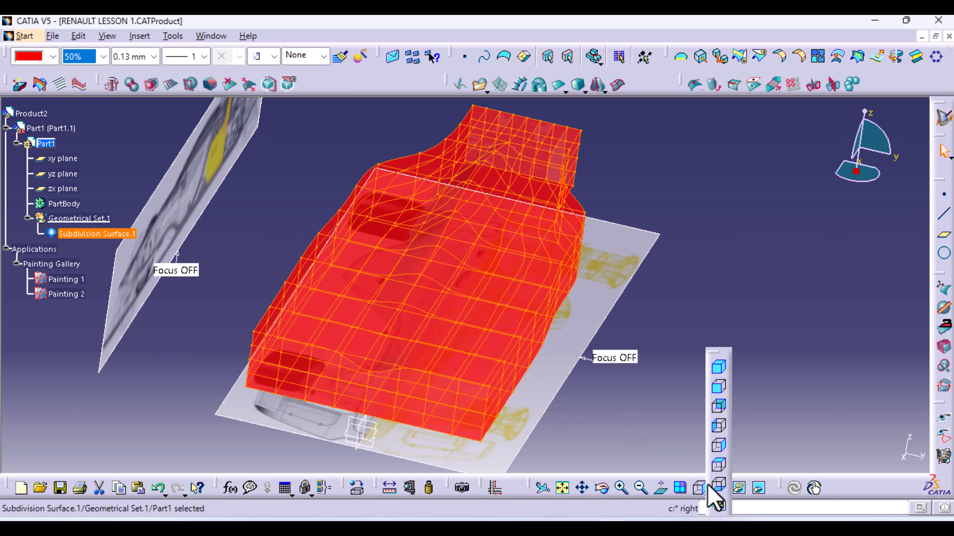
left_click(719, 473)
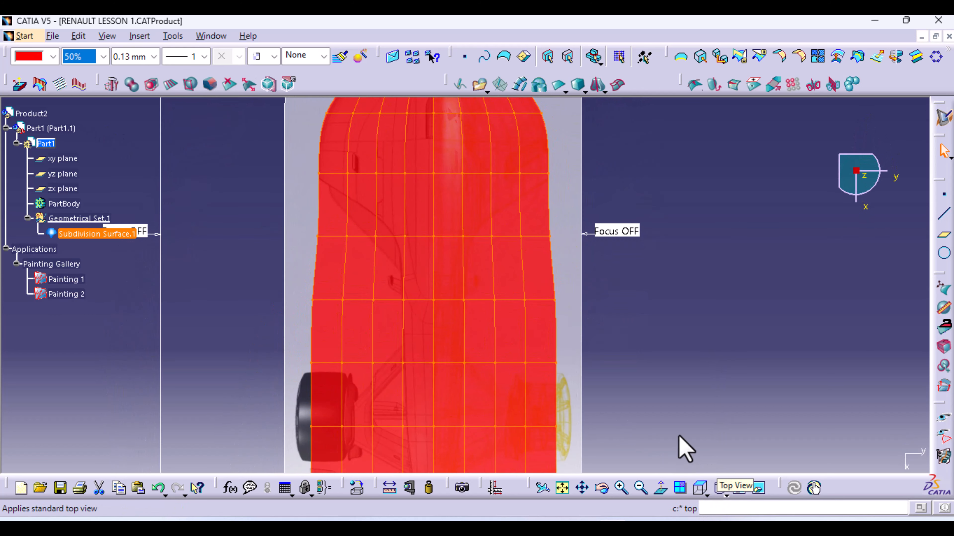
middle_click_drag(570, 217, 550, 152)
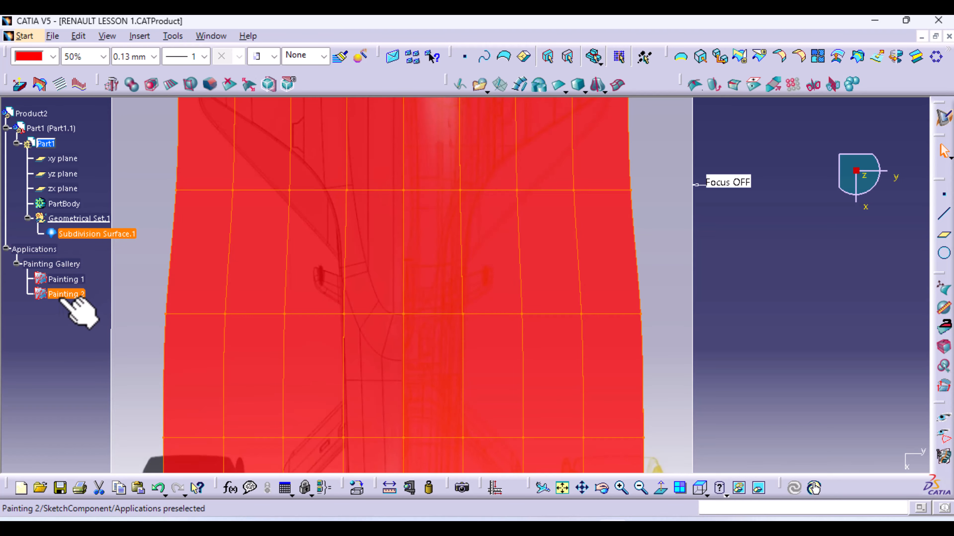
right_click(62, 295)
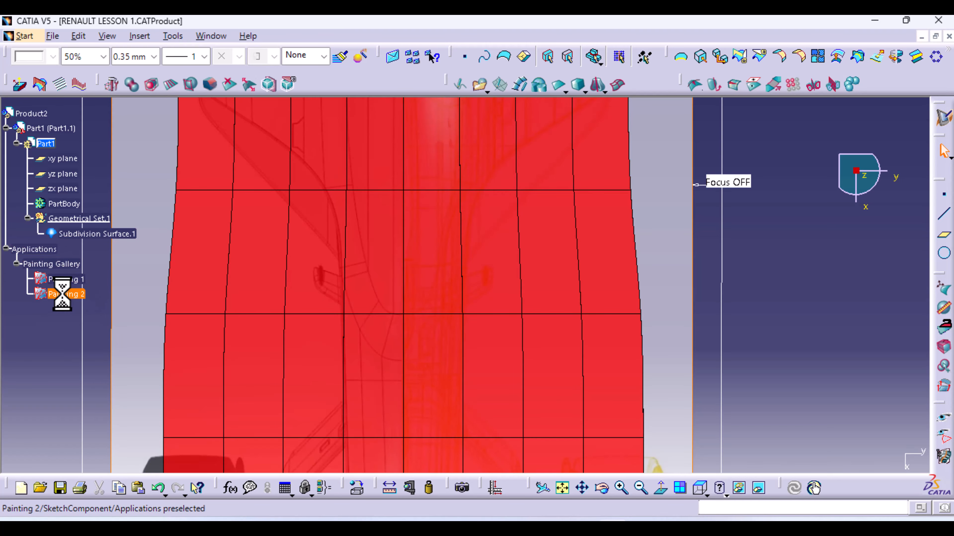
left_click(133, 271)
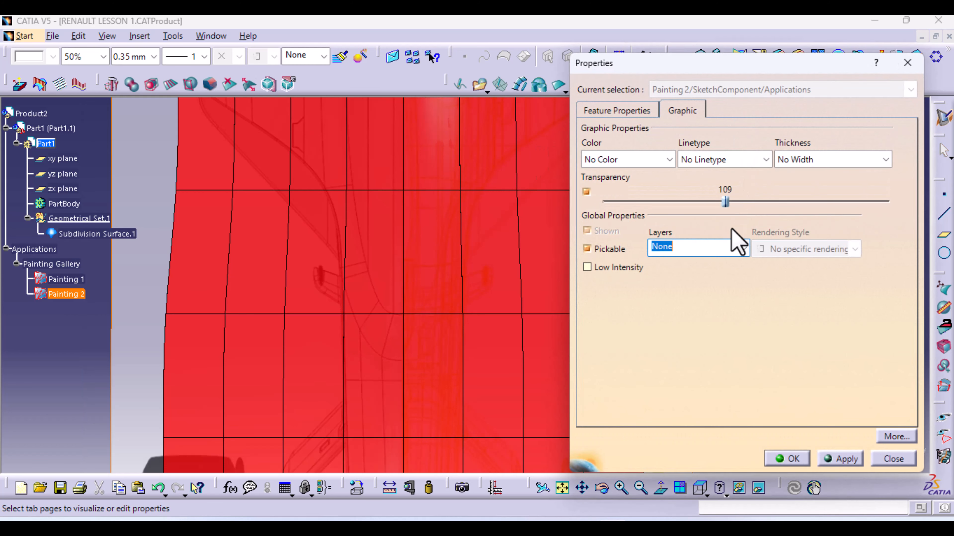
left_click_drag(724, 202, 691, 202)
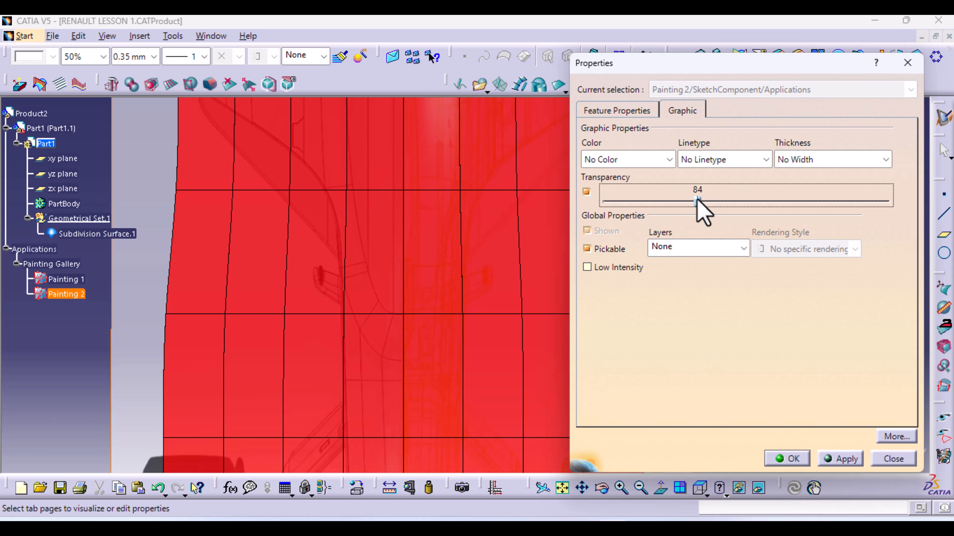
left_click(840, 458)
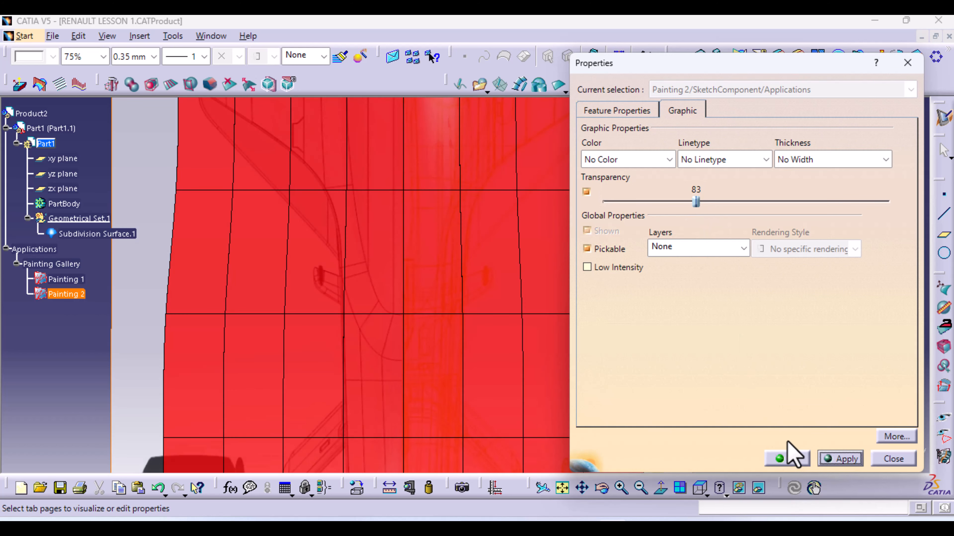
left_click(788, 459)
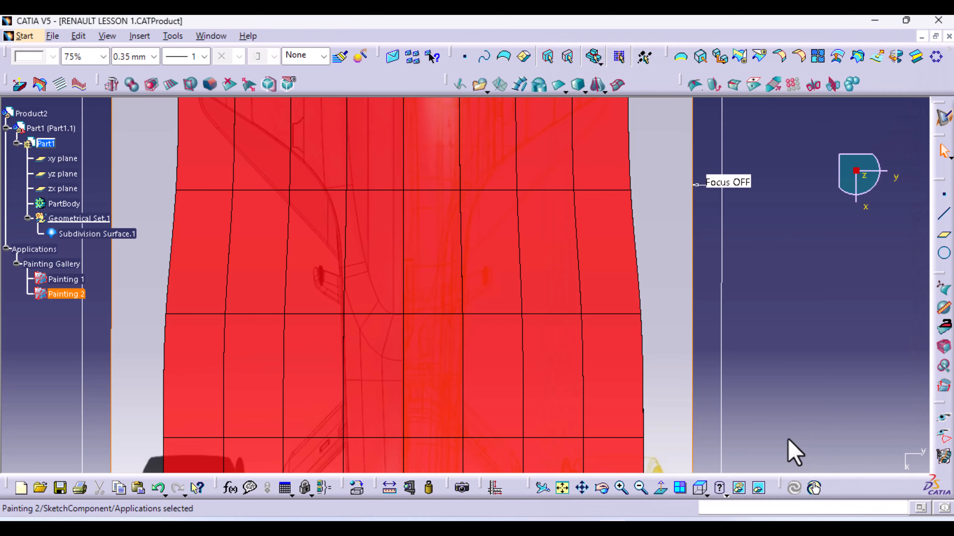
Start a Face Subdivision on the body and select the top face beside the centreline in the narrow section near the wheels
middle_click_drag(491, 253, 485, 499)
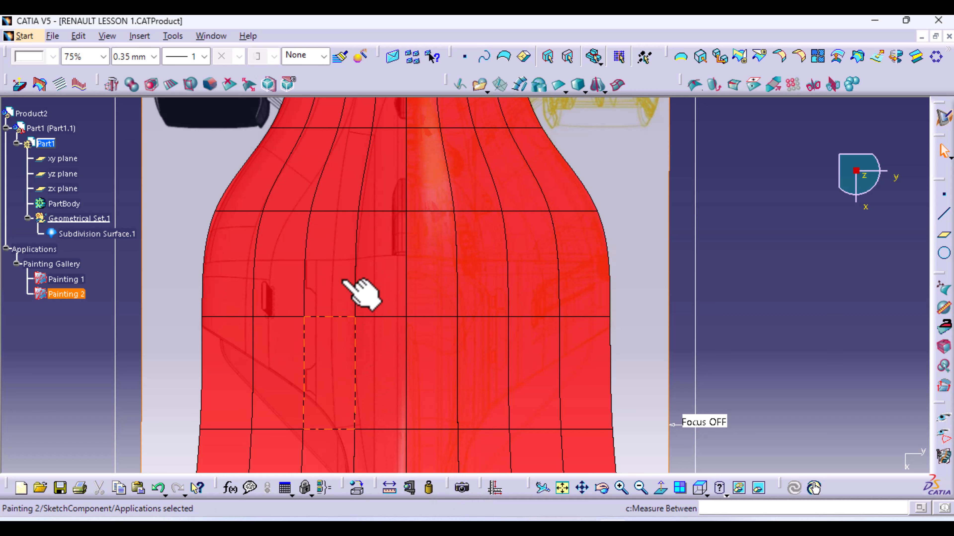
middle_click_drag(457, 448, 426, 303)
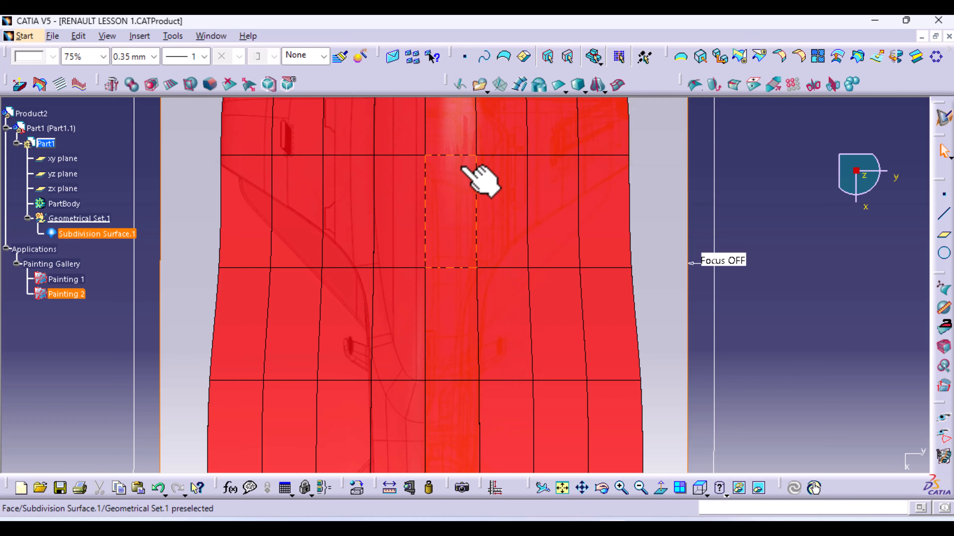
middle_click_drag(479, 177, 458, 447)
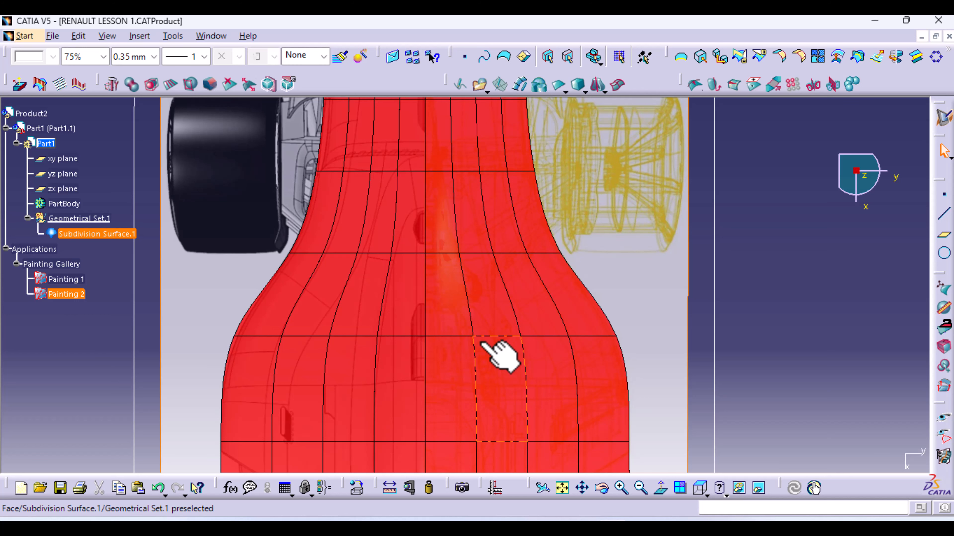
left_click(189, 86)
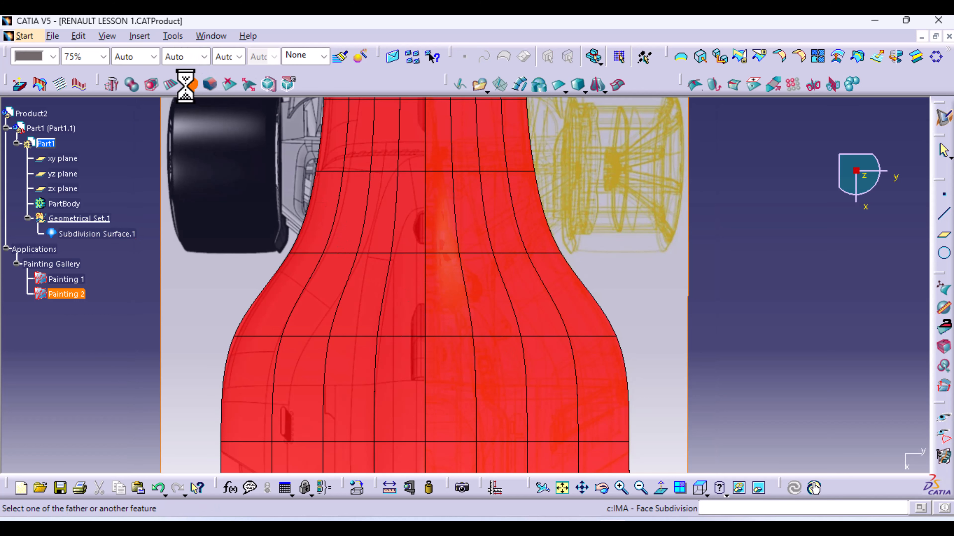
left_click(417, 204)
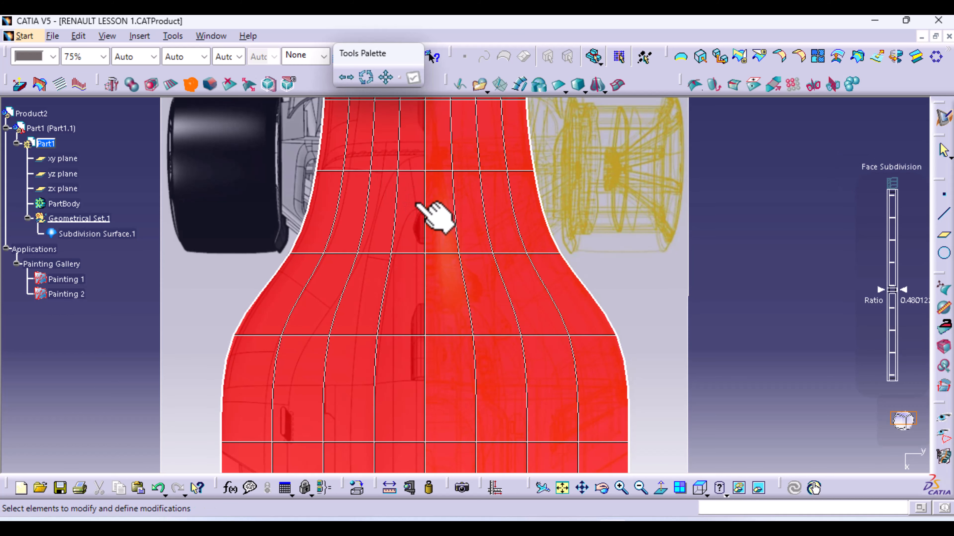
left_click(413, 213)
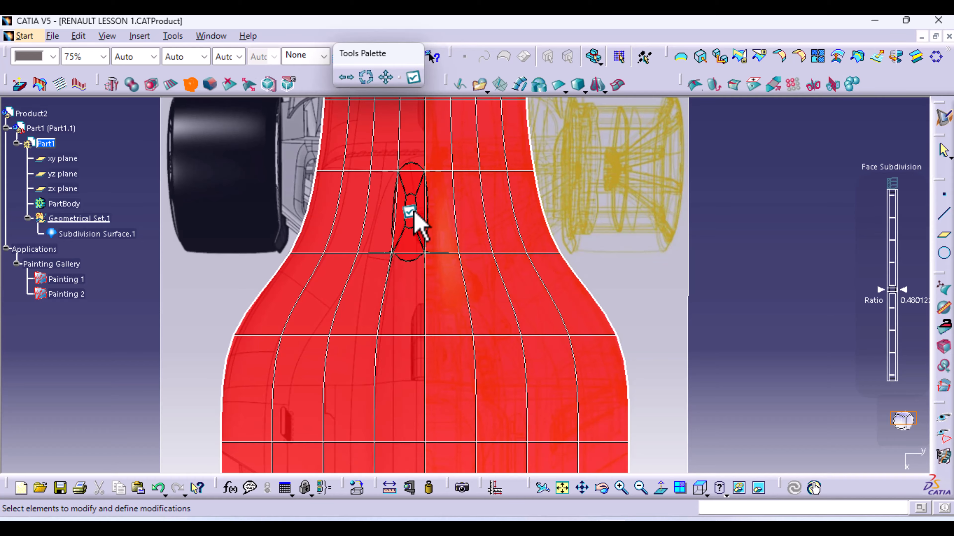
middle_click_drag(452, 379, 438, 326)
left_click(429, 195)
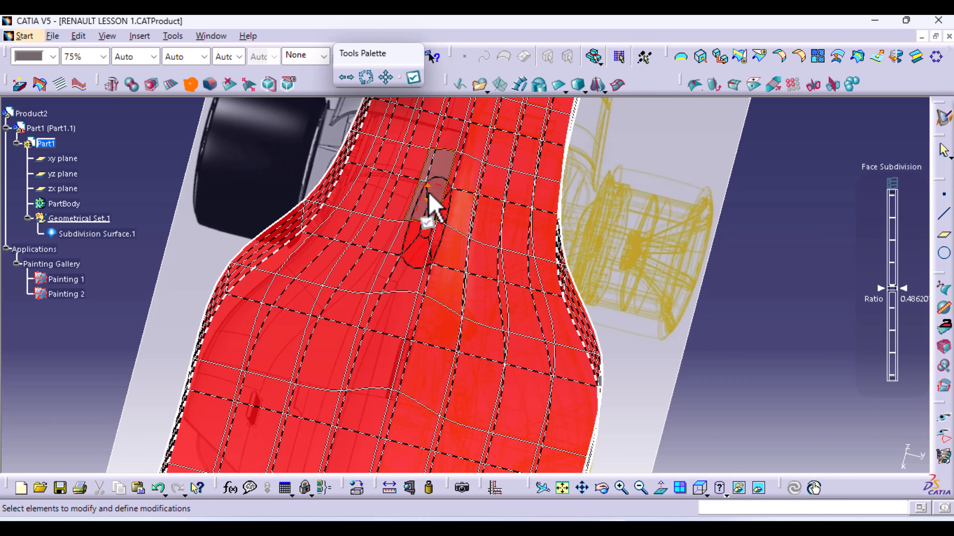
left_click(436, 196)
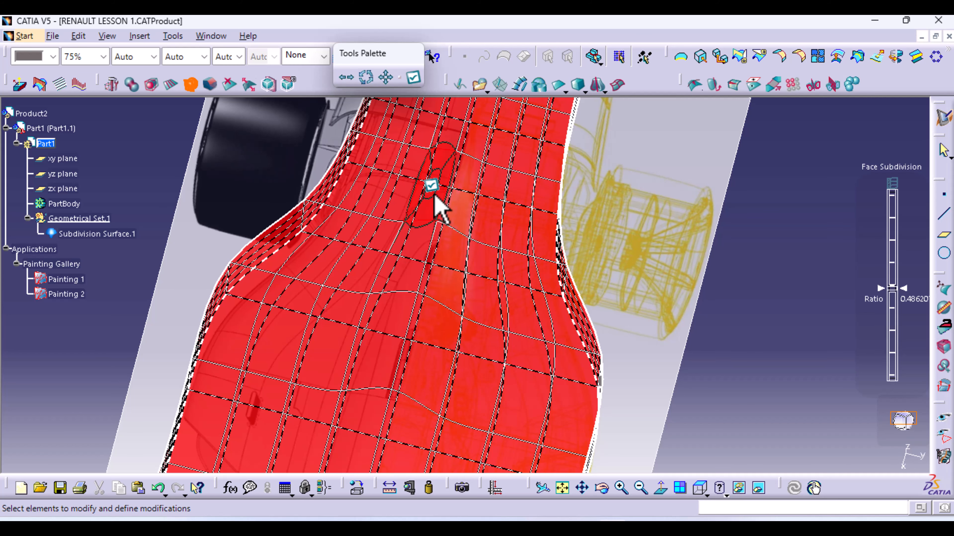
Add the next three faces along the same side of the centreline, towards the wide section, to the face subdivision selection
left_click(699, 488)
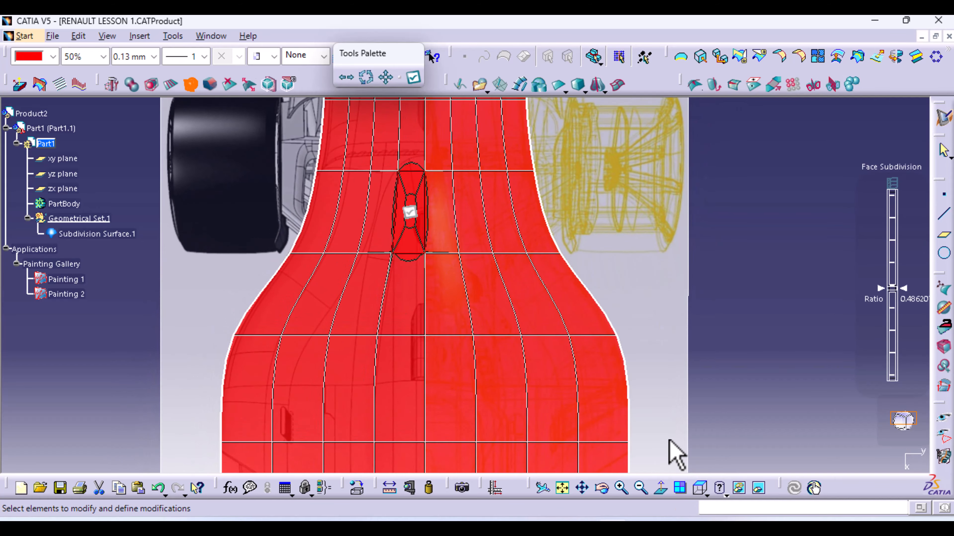
middle_click_drag(581, 362, 526, 343)
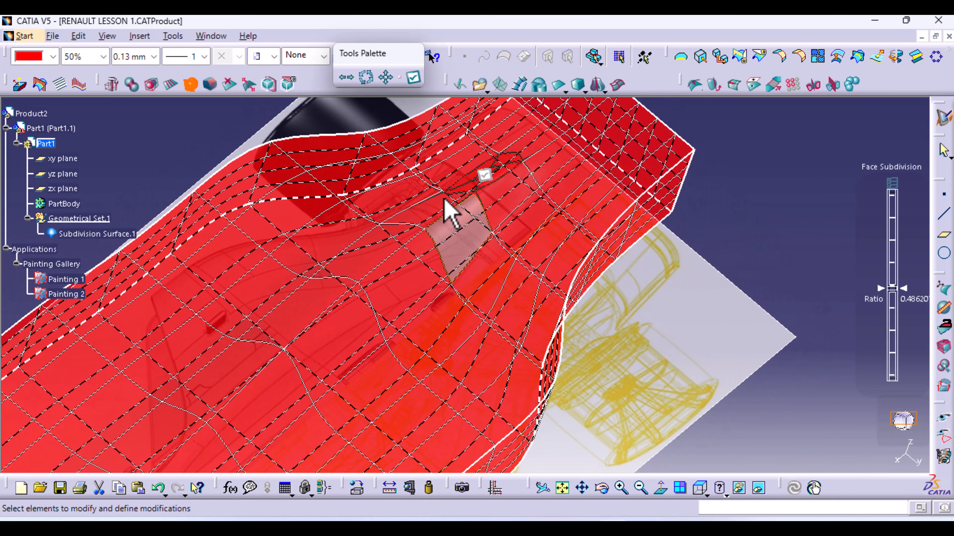
left_click(436, 209)
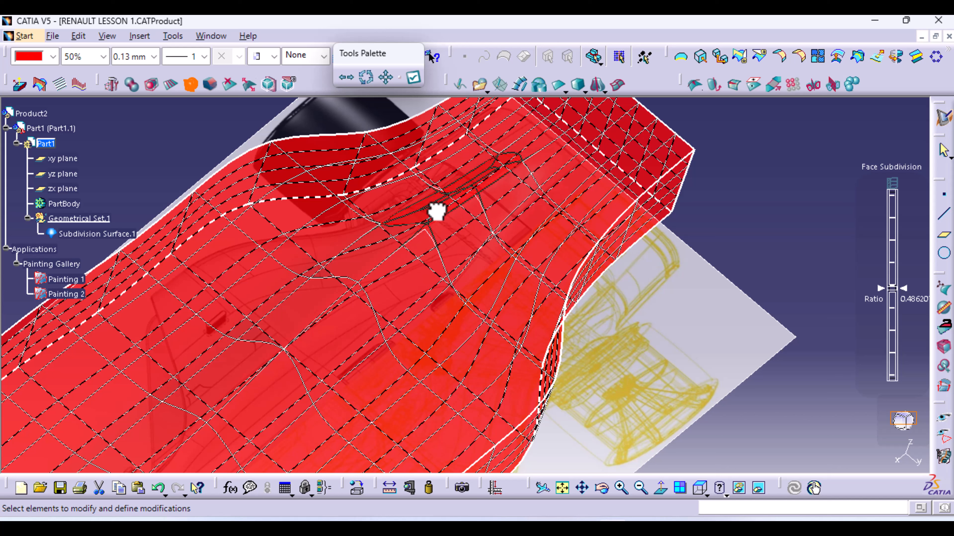
left_click(360, 250)
left_click(304, 318)
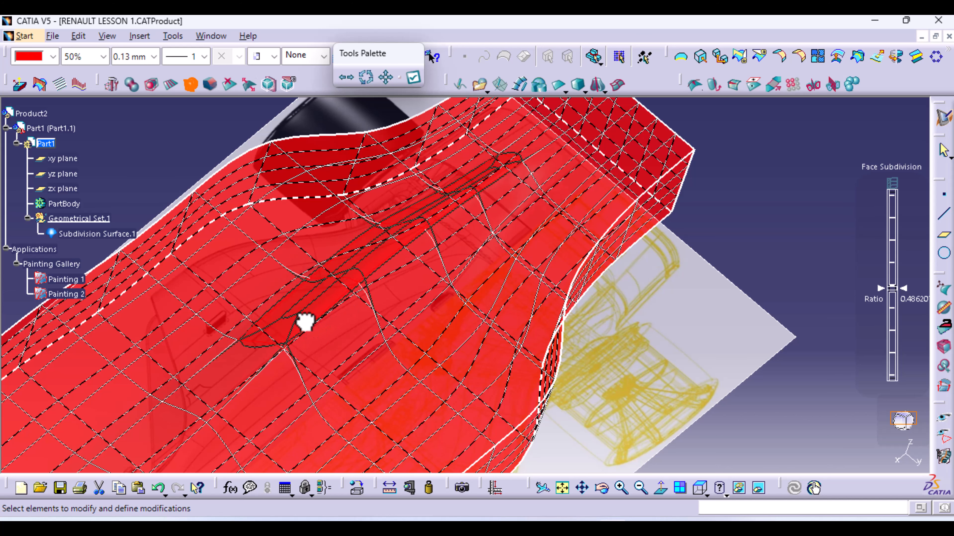
left_click(253, 371)
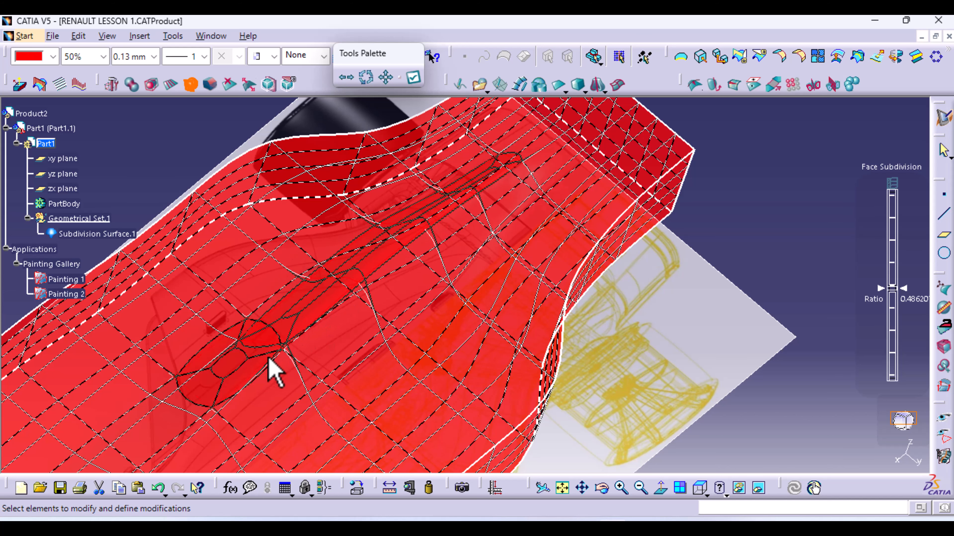
key("ctrl+z")
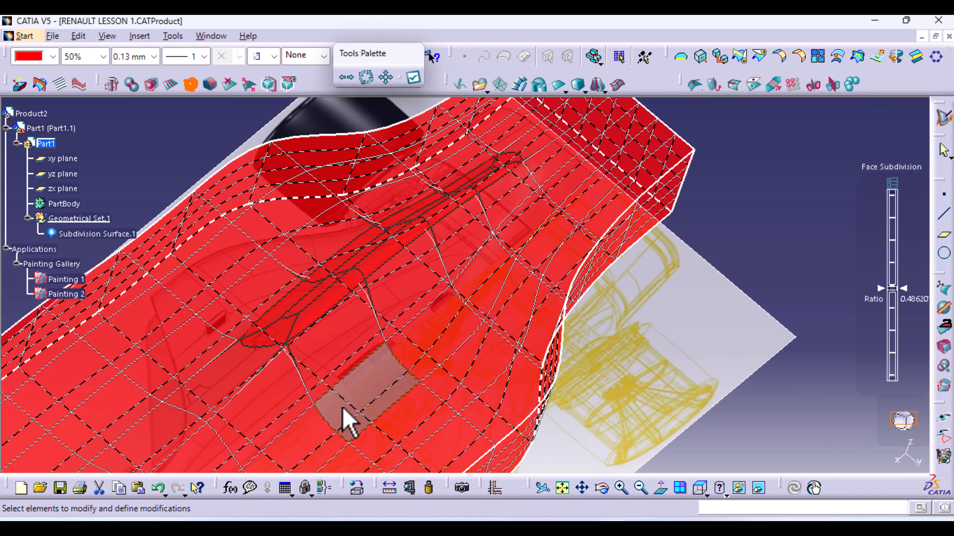
Extend the selected strip by one more face along the centreline, matching its end to the top-view blueprint
middle_click_drag(347, 420, 435, 395)
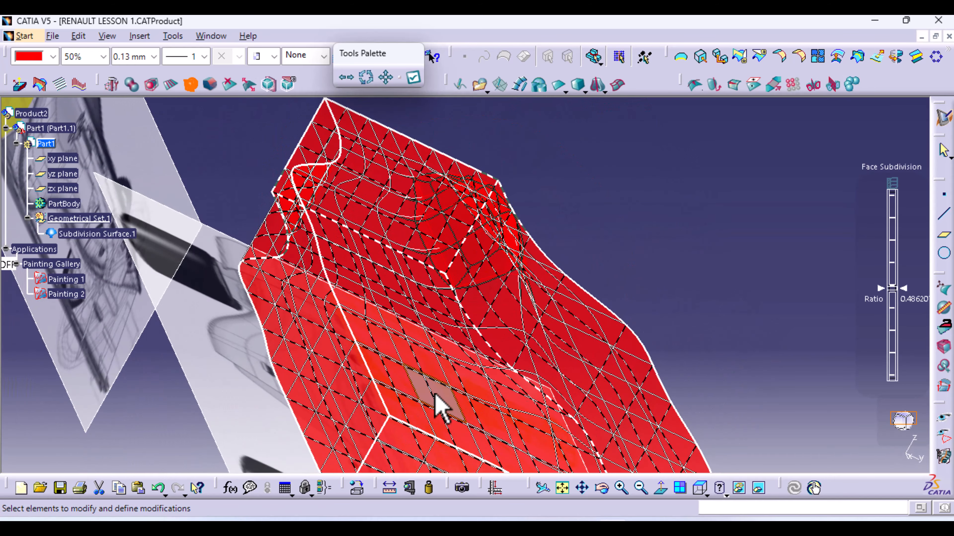
left_click(502, 315)
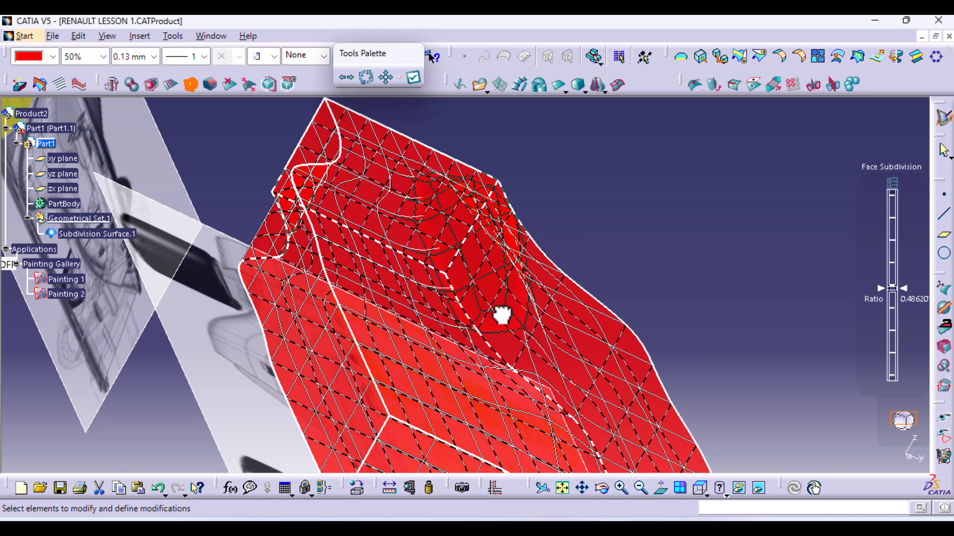
left_click(509, 354)
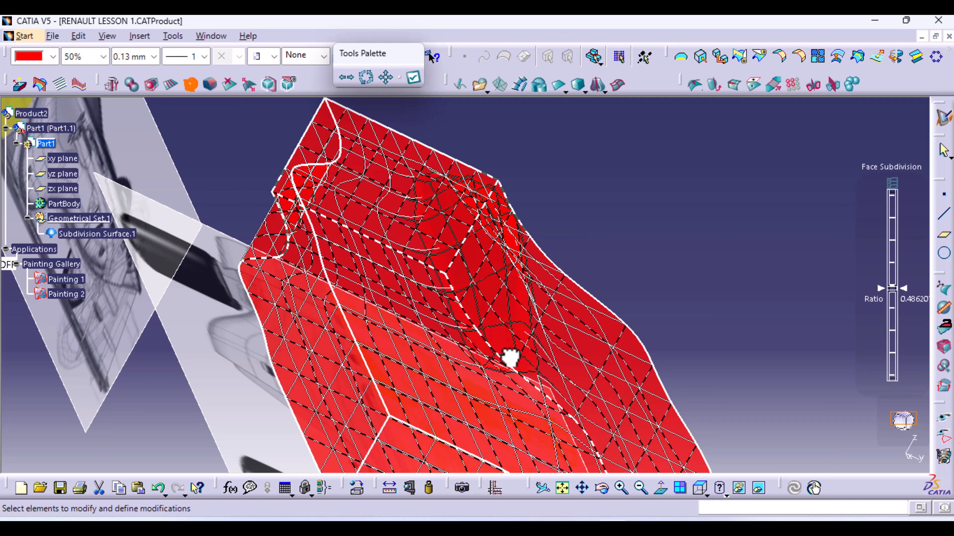
left_click(698, 487)
middle_click_drag(596, 388, 554, 60)
middle_click_drag(547, 367, 535, 277)
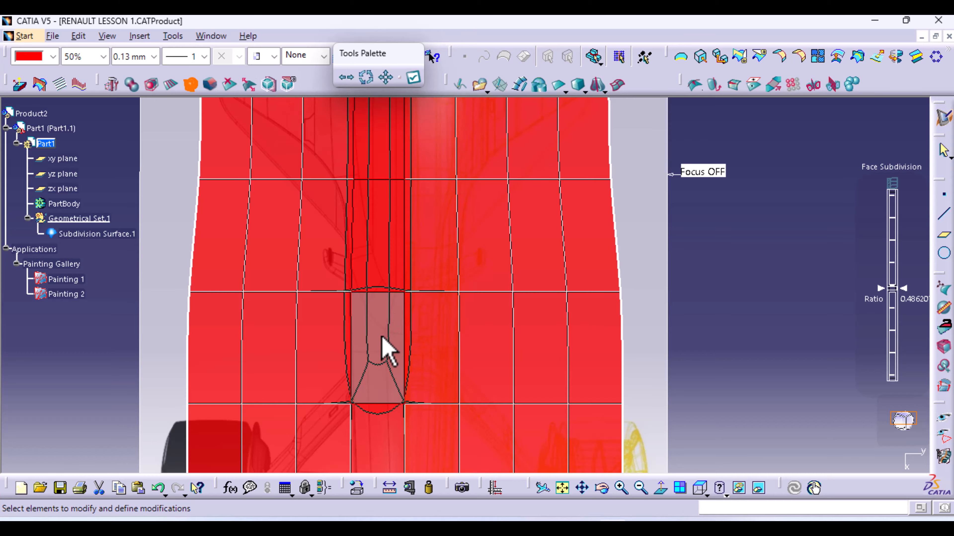
middle_click_drag(420, 387, 373, 280)
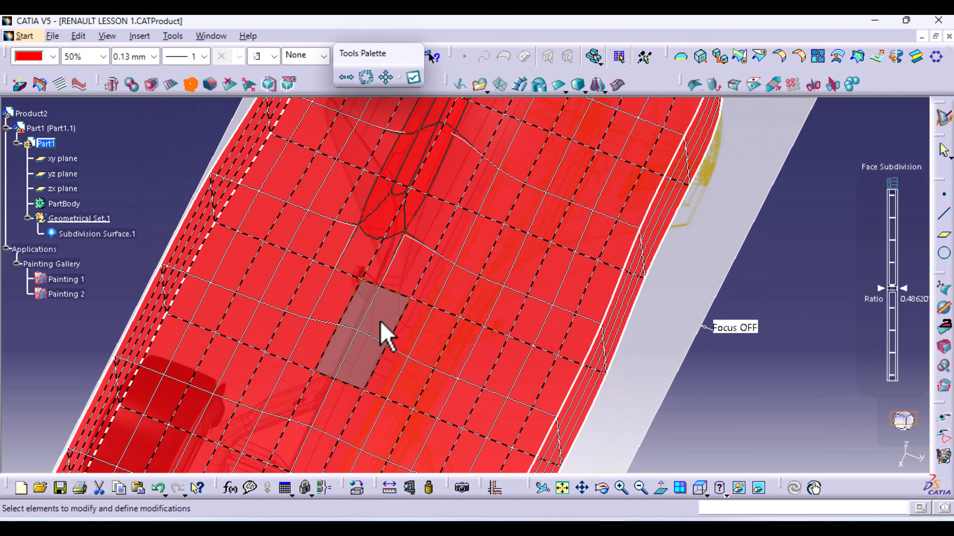
left_click(700, 489)
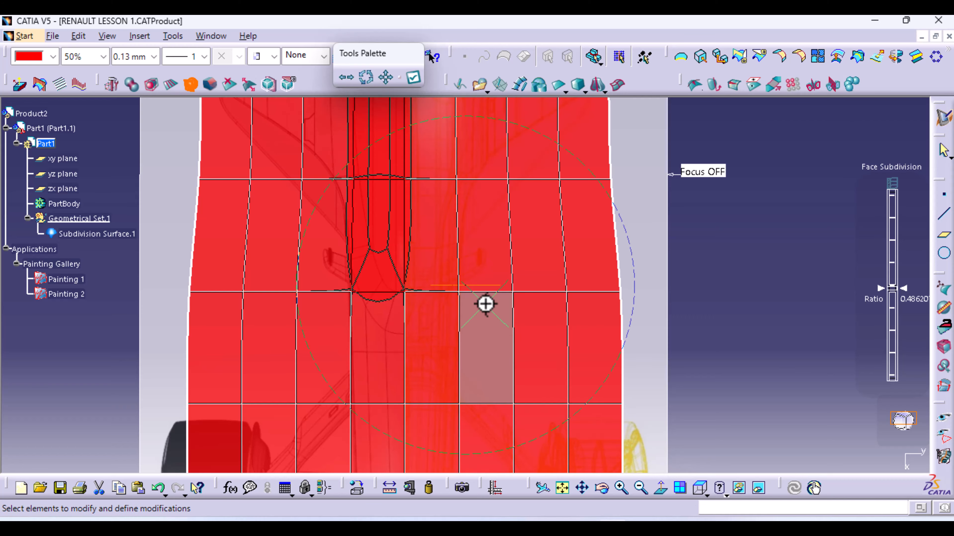
Add the matching faces on the opposite side of the centreline so the face subdivision selection is symmetric
mouse_move(485, 305)
middle_mouse_down("ctrl")
mouse_move(489, 432)
mouse_move(491, 302)
middle_mouse_up("ctrl")
middle_click_drag(481, 260, 448, 208)
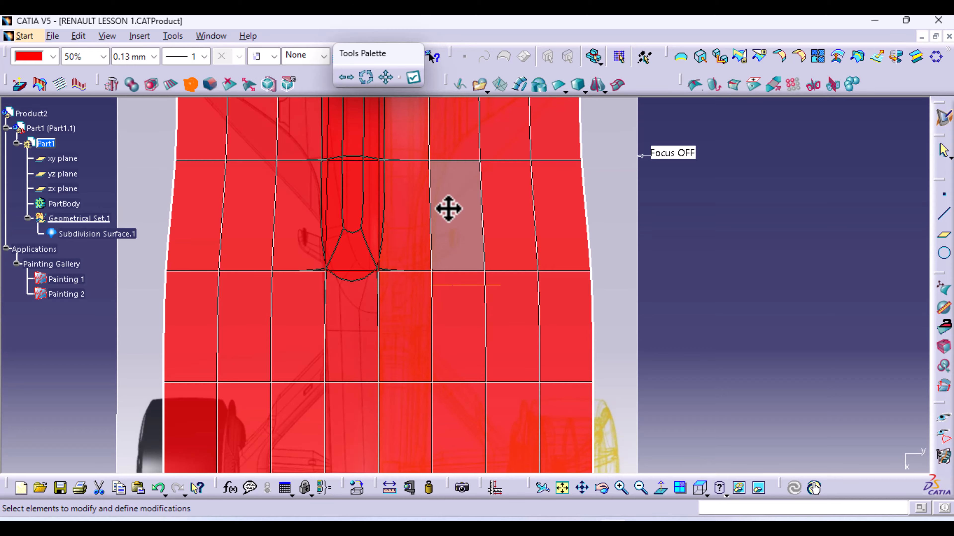
middle_click_drag(448, 208, 441, 344)
middle_click_drag(518, 456, 343, 334)
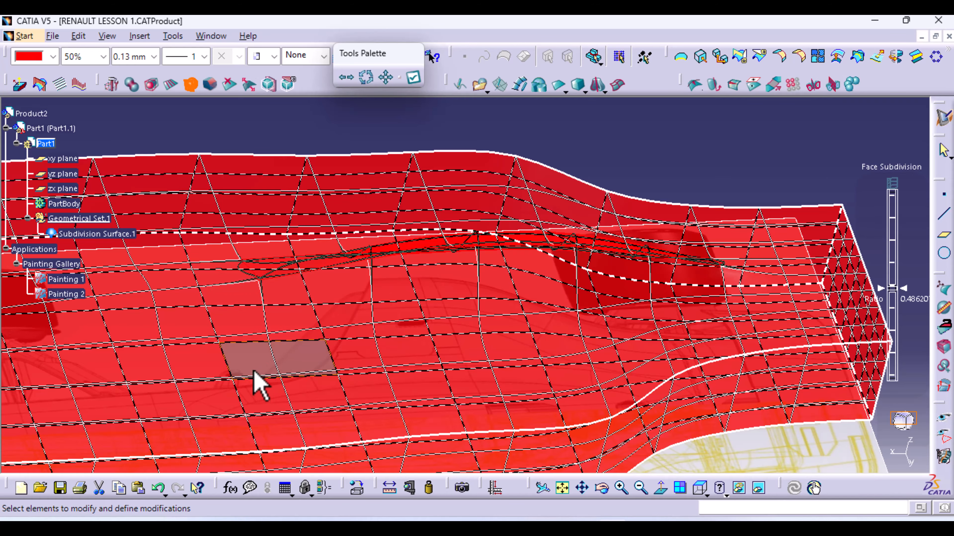
middle_click_drag(254, 375, 443, 418)
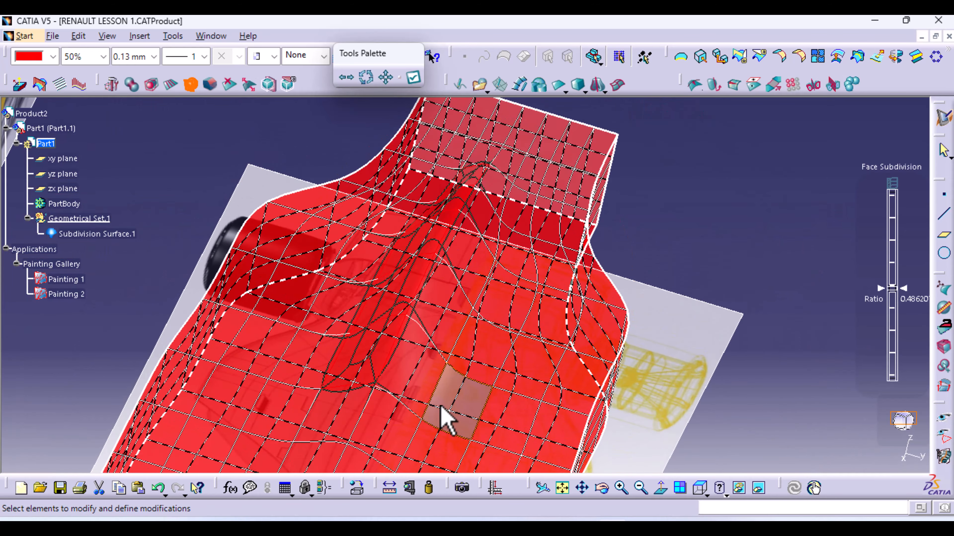
left_click(442, 305)
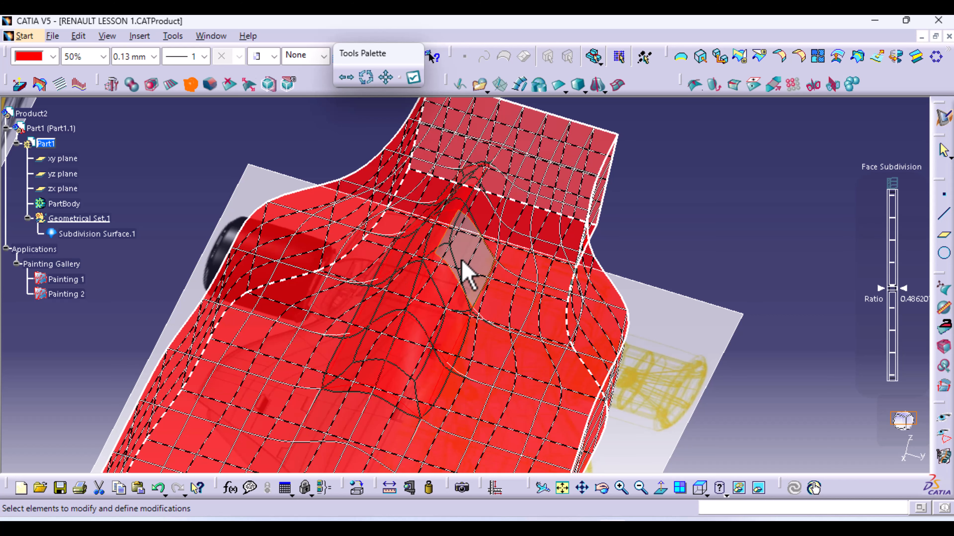
left_click(466, 259)
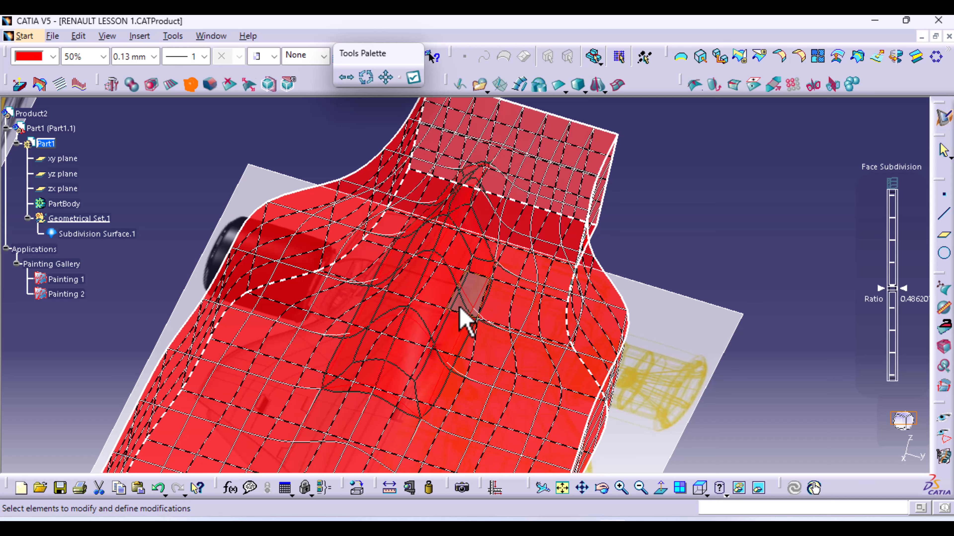
middle_click_drag(464, 320, 436, 335)
middle_click_drag(563, 280, 479, 433)
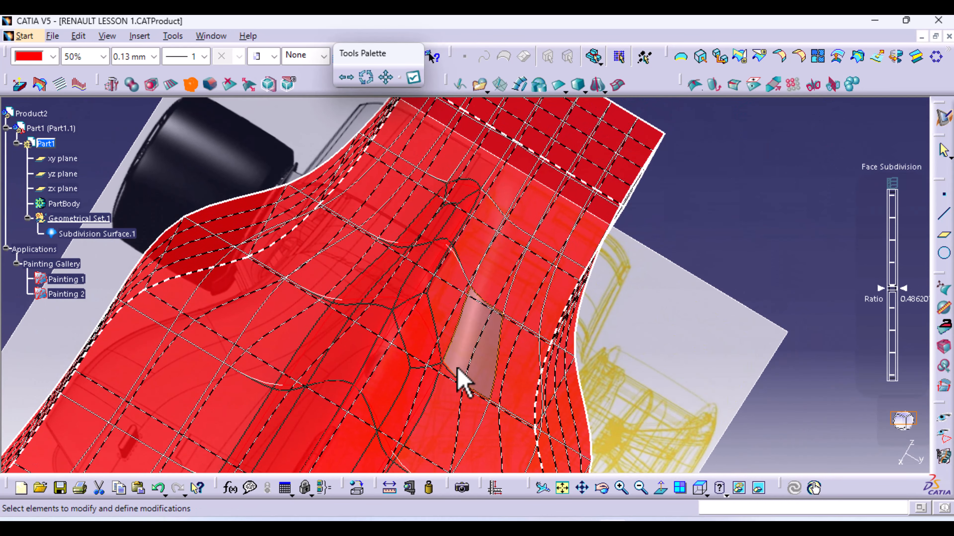
left_click(446, 305)
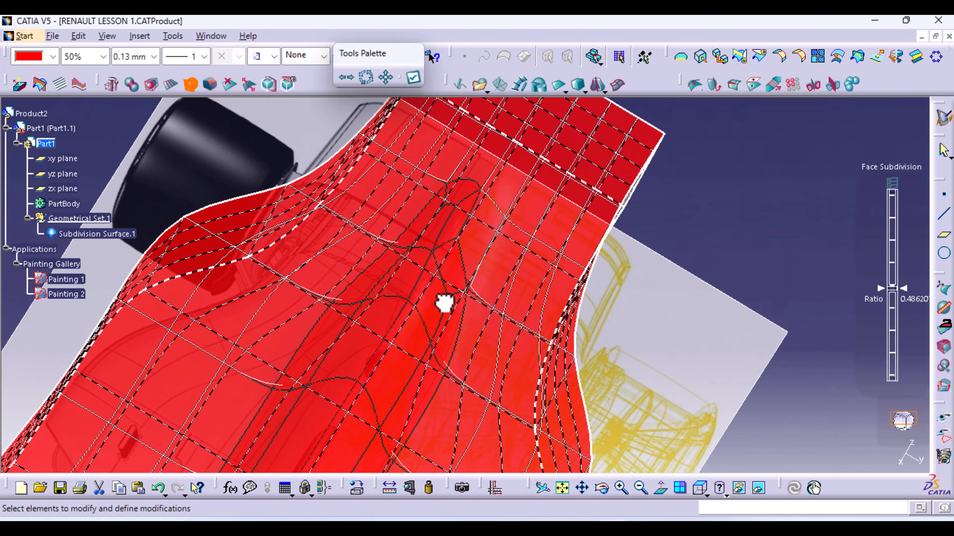
left_click(471, 243)
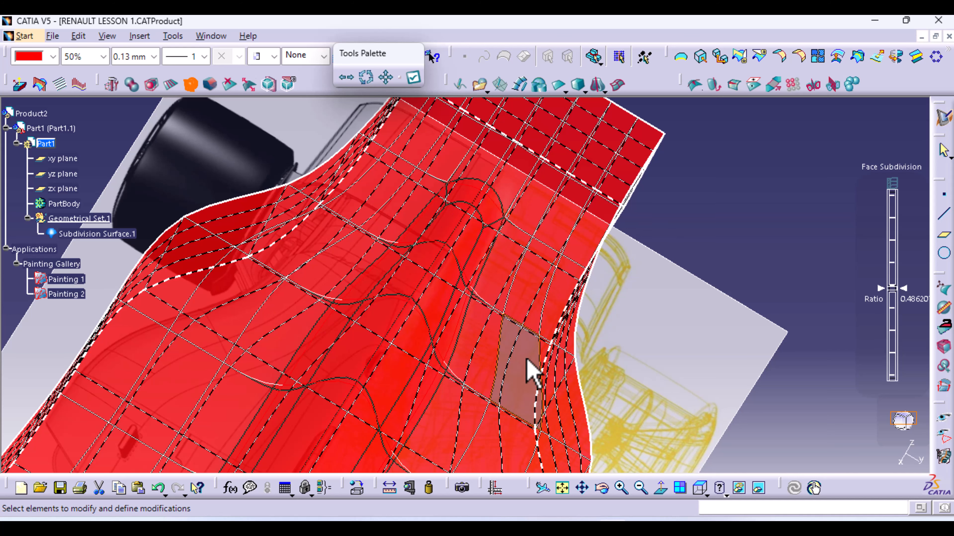
Apply the face subdivision to the selected centreline faces and inspect the result on the body
middle_click_drag(481, 430, 536, 266)
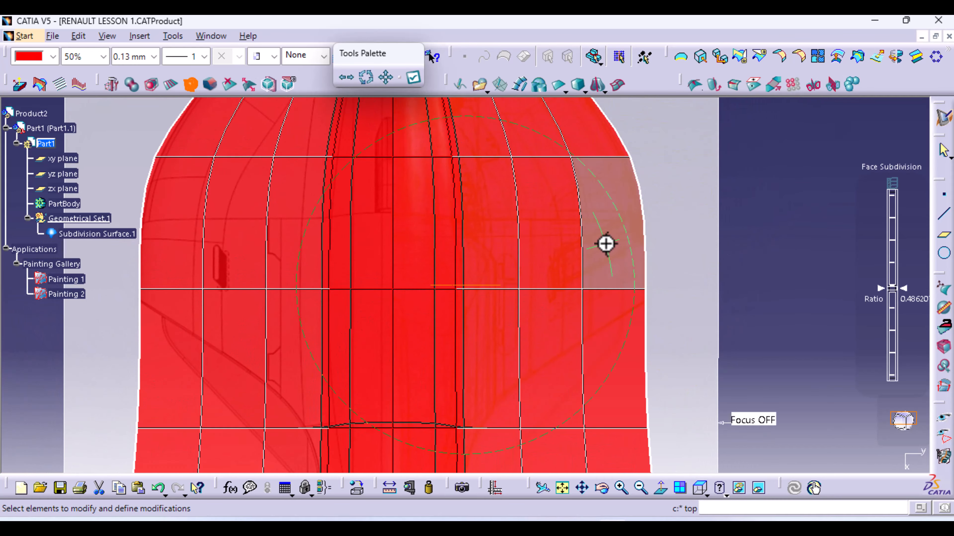
middle_click_drag(606, 244, 561, 304, "ctrl")
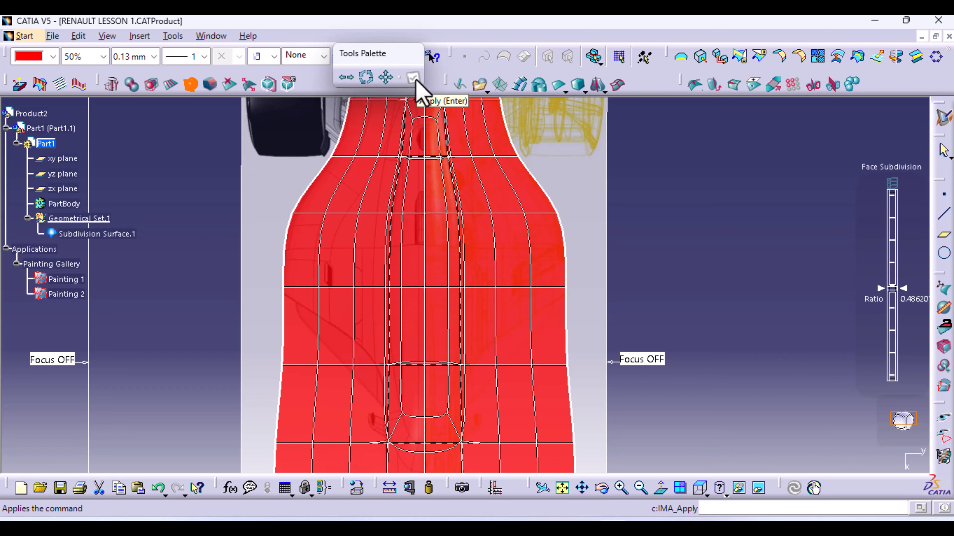
left_click(413, 78)
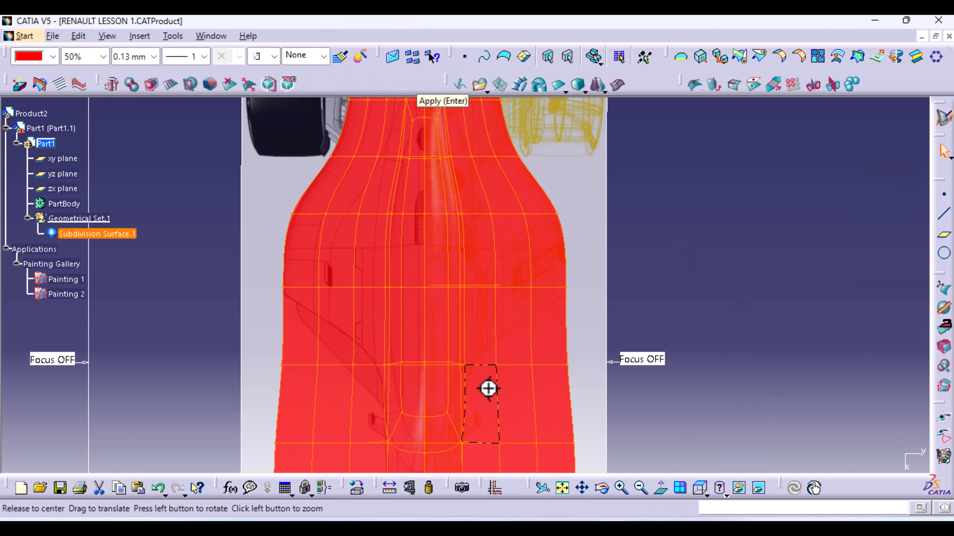
middle_click_drag(488, 389, 538, 453)
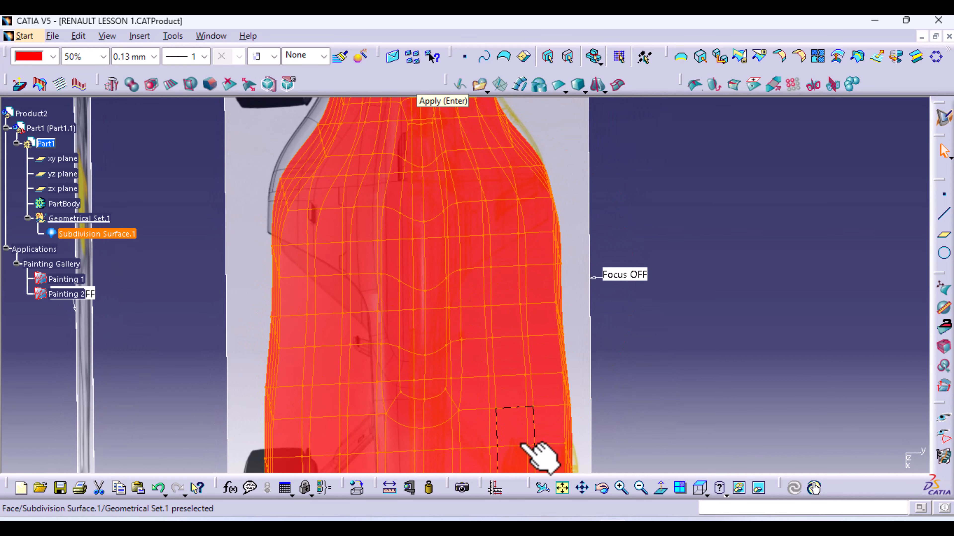
left_click(700, 488)
middle_click_drag(484, 191, 408, 87)
left_click(312, 265)
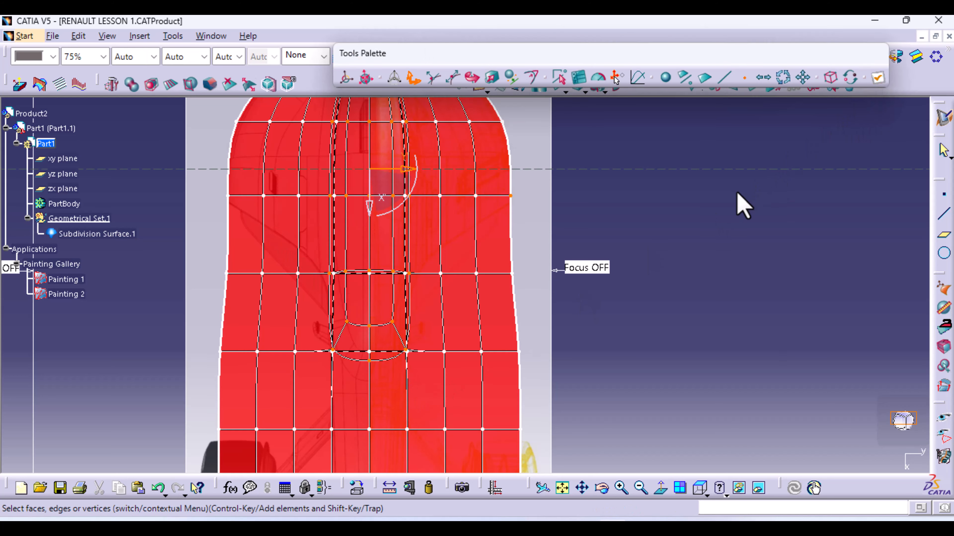
key("Escape")
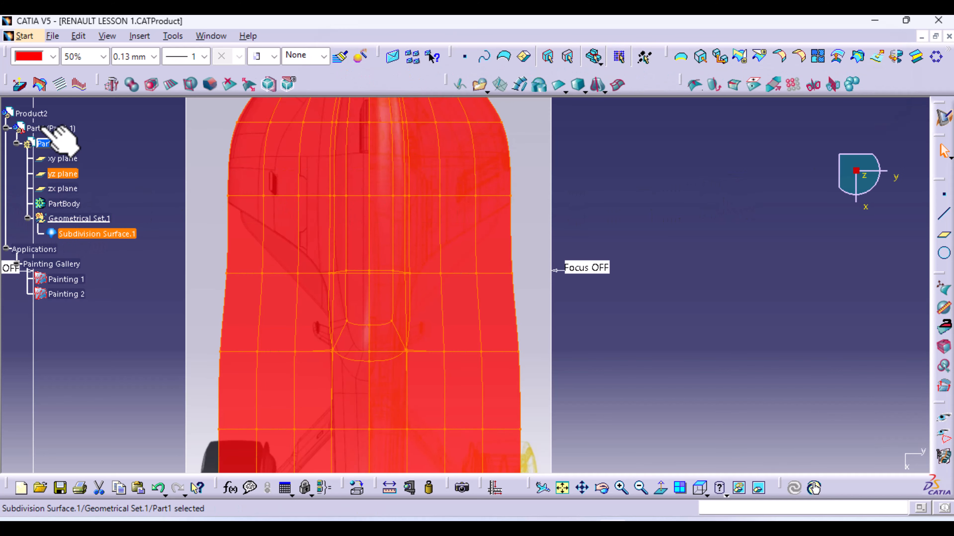
Recolour the subdivision surface dark green and reopen it for mesh editing
left_click(54, 56)
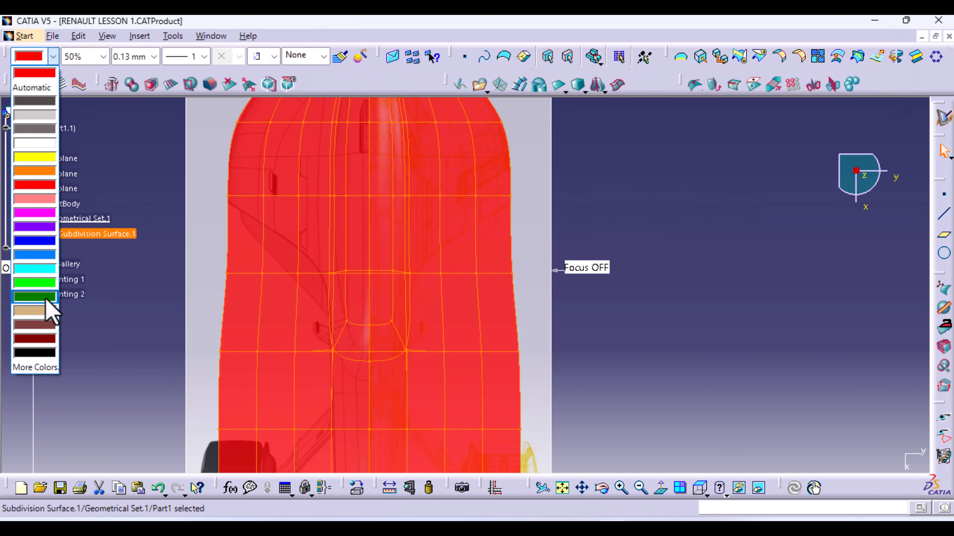
left_click(35, 297)
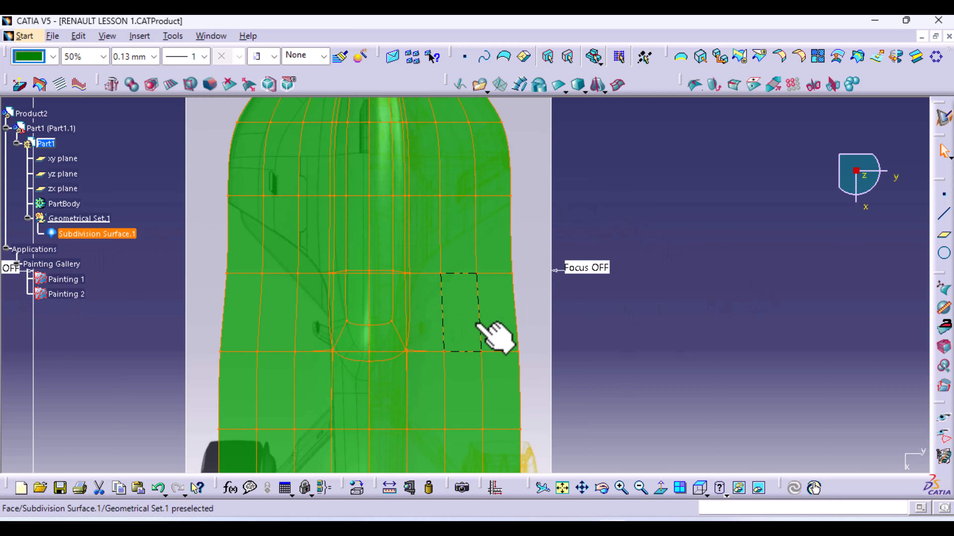
double_click(466, 323)
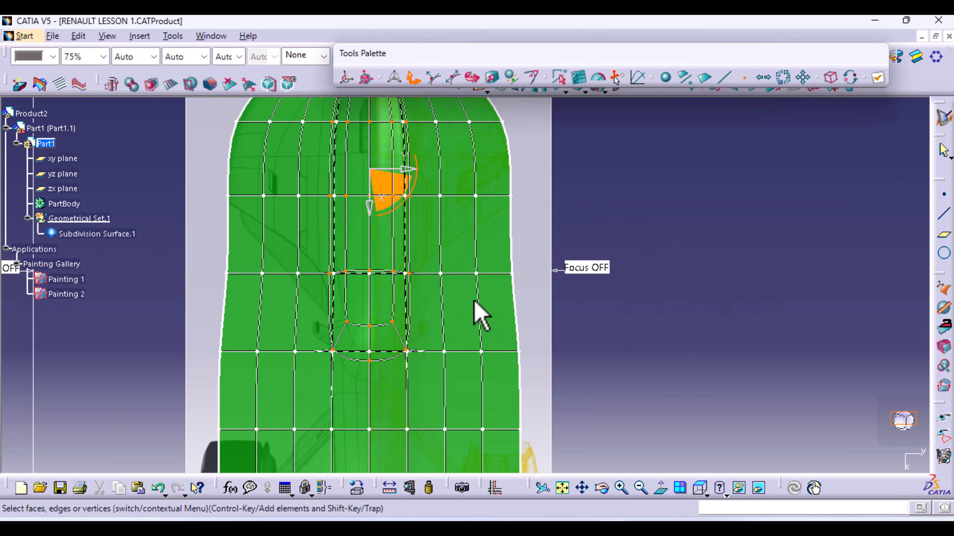
Translate the centreline end vertex of the inset loop at the narrow section along X to fit the top-view blueprint
middle_click_drag(492, 240, 539, 260)
middle_click_drag(524, 213, 564, 517)
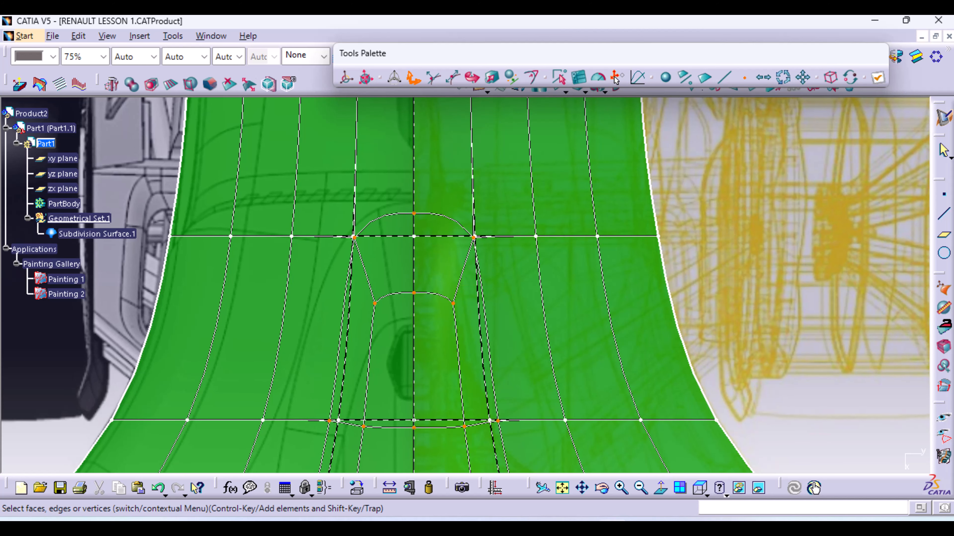
left_click(415, 214)
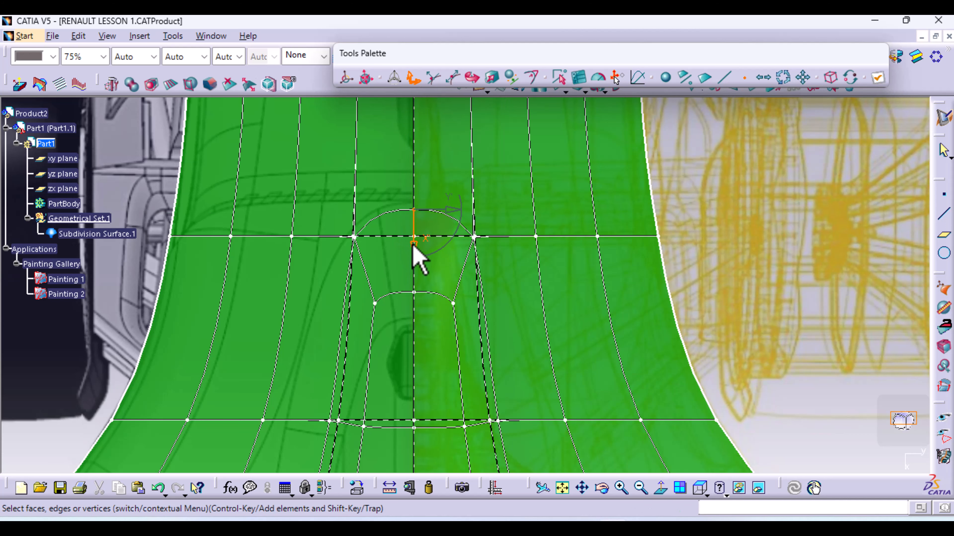
left_click_drag(413, 245, 414, 236)
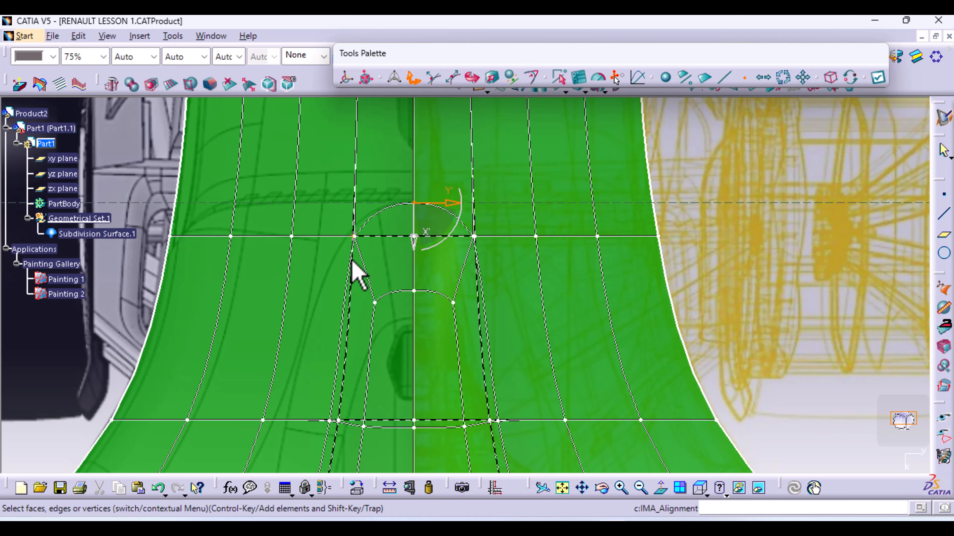
Scale the pair of corner vertices beside that centreline end vertex outward in Y to about 266 mm
middle_click_drag(353, 260, 354, 240)
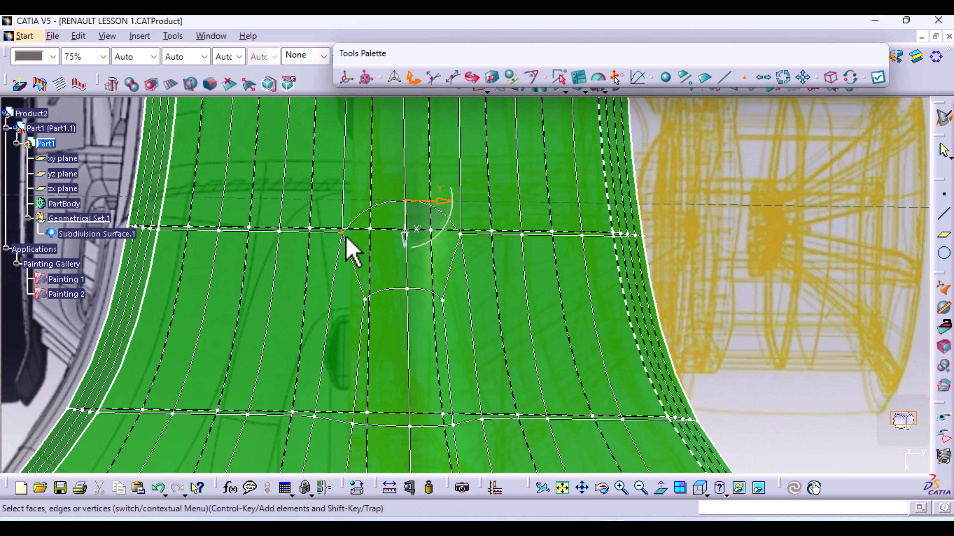
left_click(341, 232)
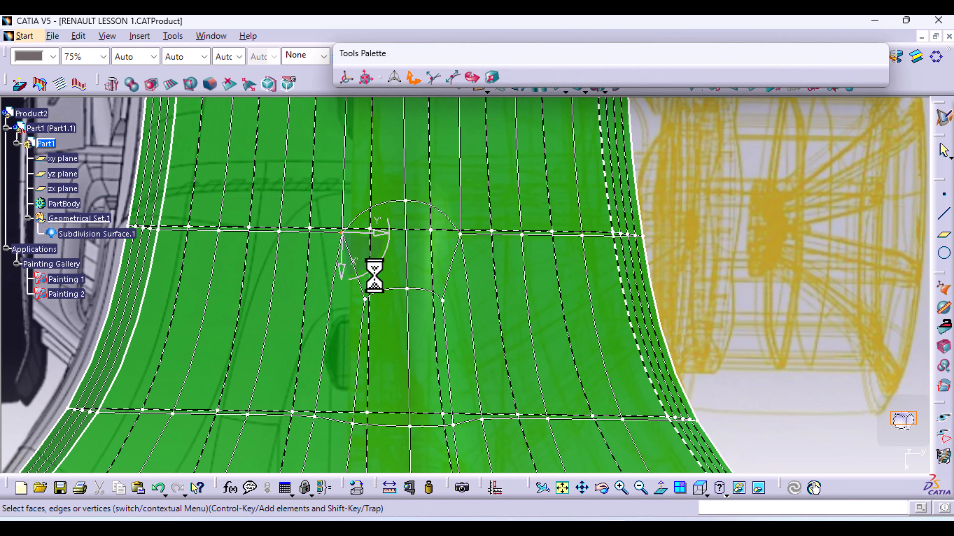
left_click(462, 236, "ctrl")
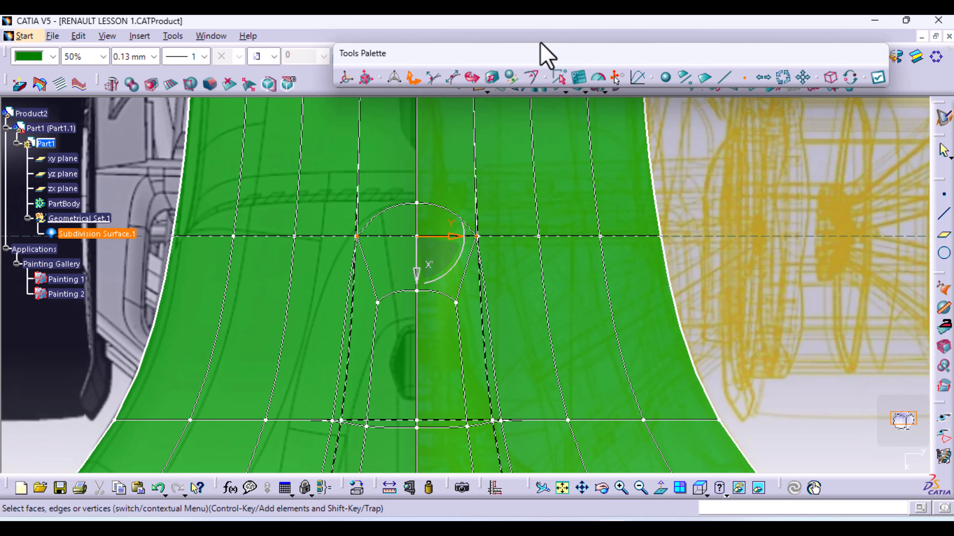
left_click(491, 78)
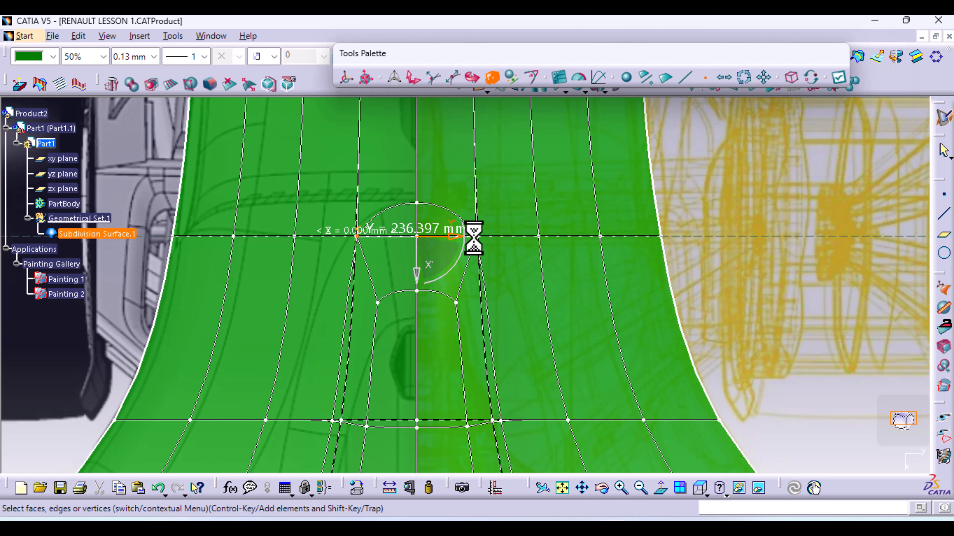
left_click_drag(456, 236, 463, 238)
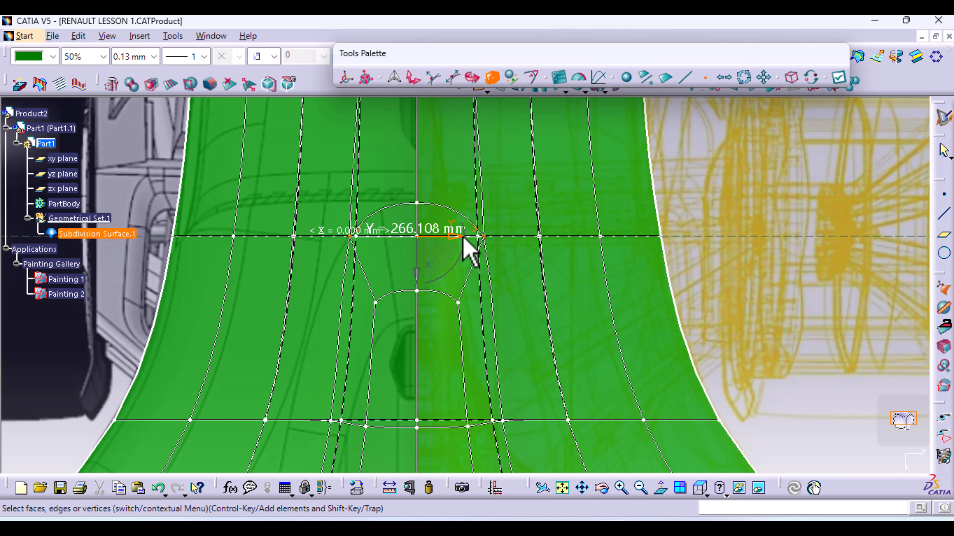
Scale the outer inset-loop vertex pair on the next cross-section outward in Y to follow the top-view blueprint
middle_click_drag(458, 356, 444, 196)
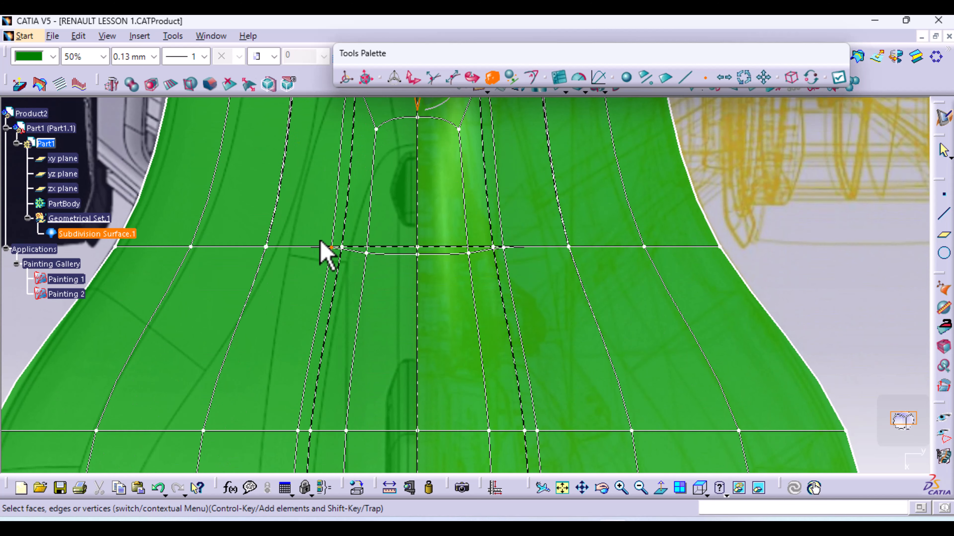
middle_click_drag(298, 287, 322, 297)
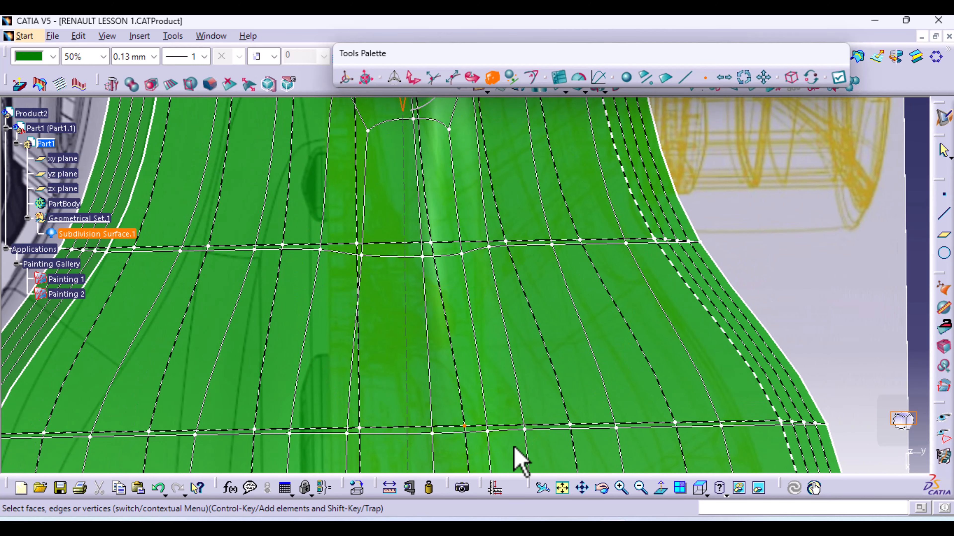
left_click(699, 490)
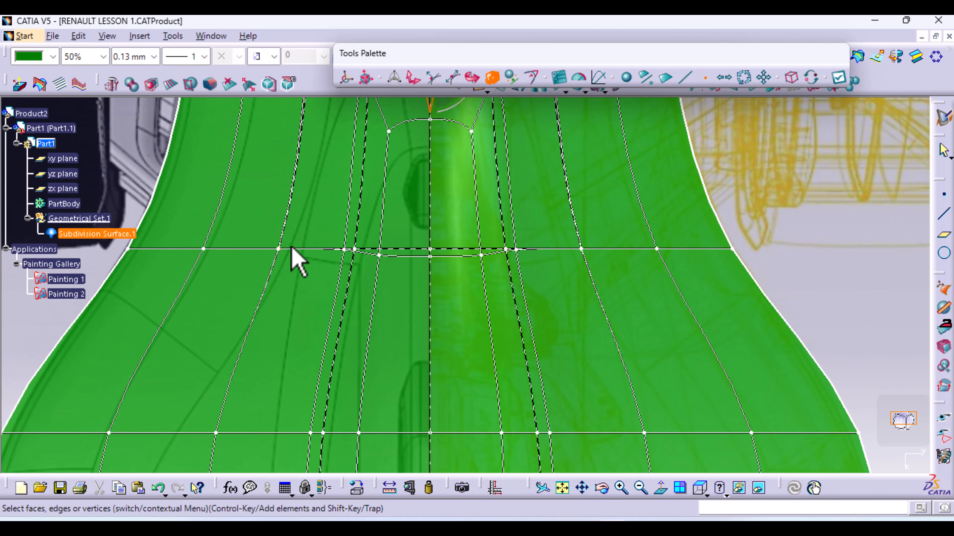
left_click(343, 250)
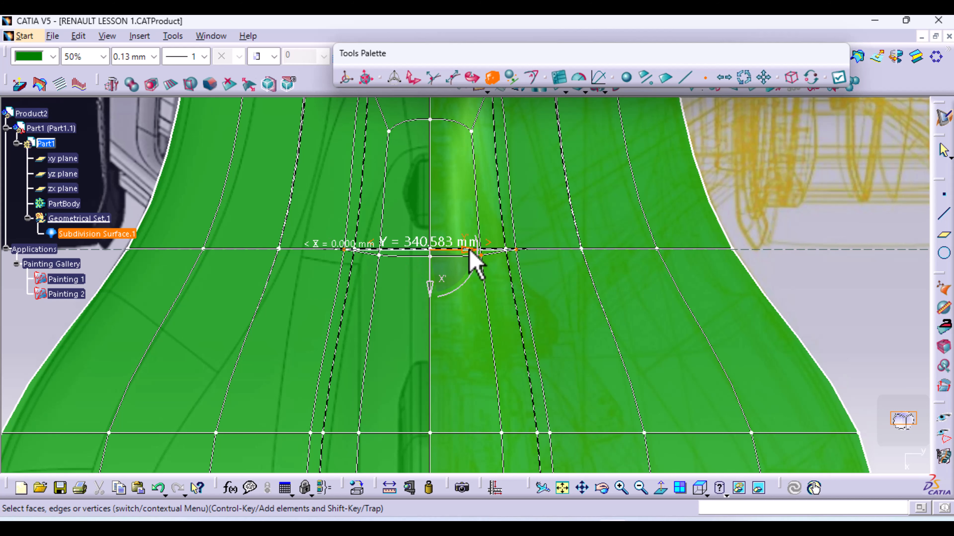
left_click_drag(468, 250, 524, 285)
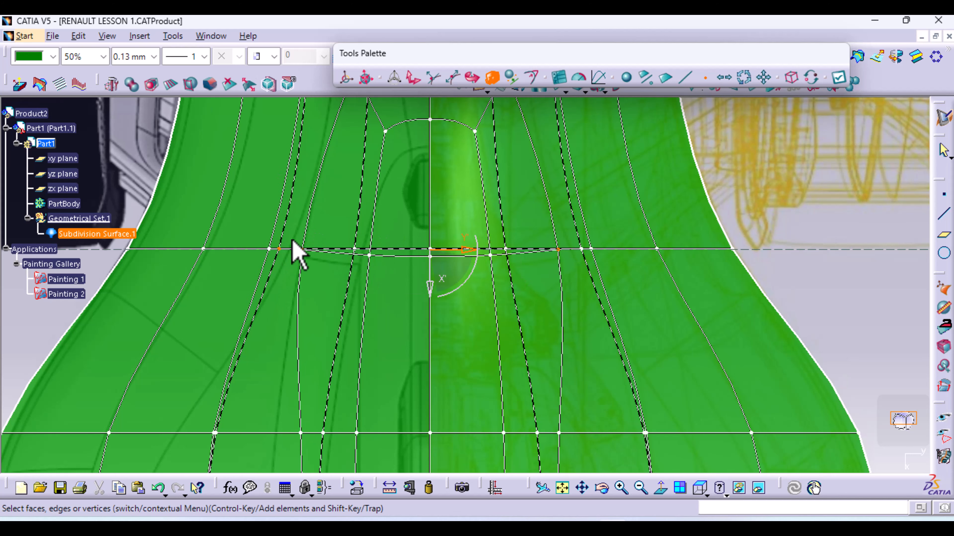
Scale the outer inset-loop vertex pairs on the next two cross-sections of the wide section outward in Y to fit the blueprint
middle_click_drag(469, 366, 447, 158)
left_click(292, 248)
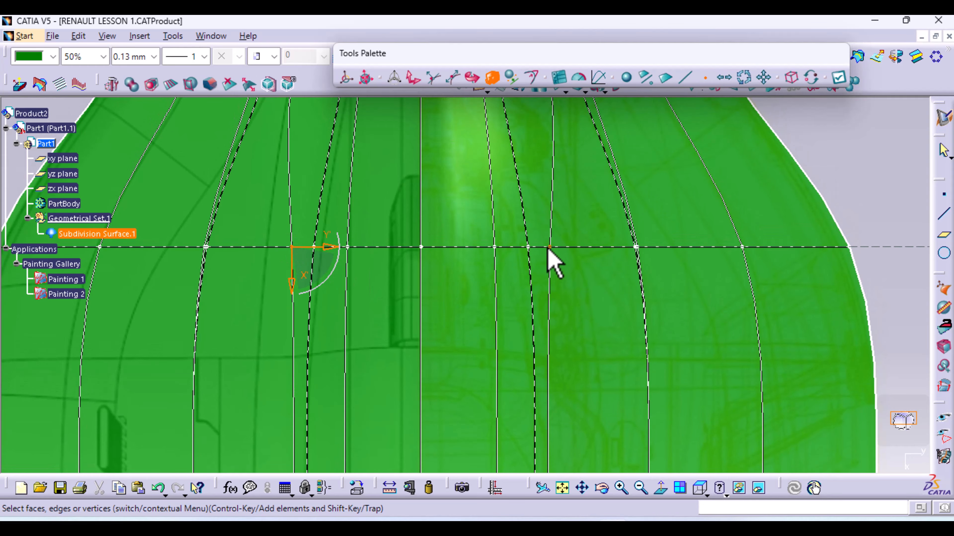
middle_click_drag(519, 249, 486, 254)
left_click_drag(464, 250, 484, 263)
middle_click_drag(457, 387, 466, 187)
left_click(310, 271)
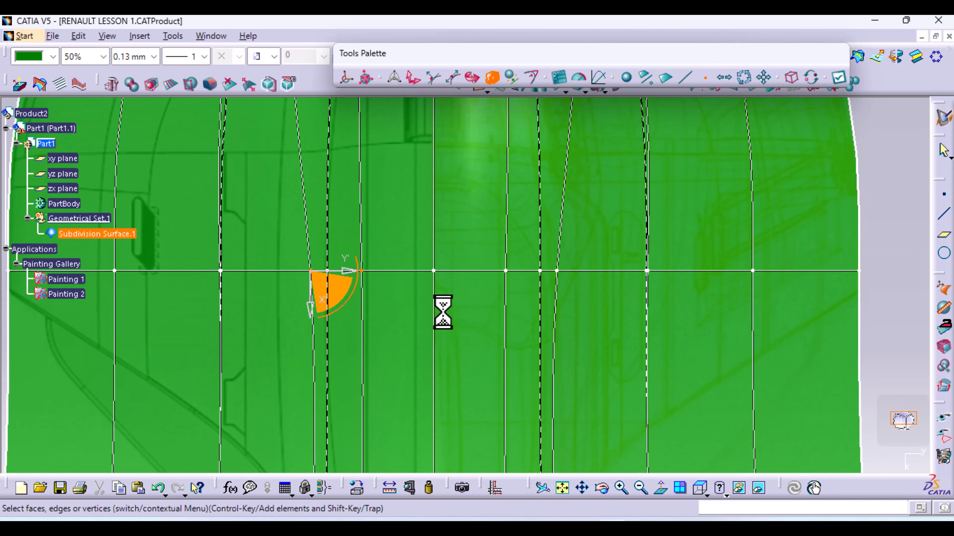
left_click_drag(351, 271, 497, 382)
Scale the outer inset-loop vertex pair on the cross-section just before the mirrors outward in Y to about 620 mm
middle_click_drag(498, 382, 517, 120)
left_click(324, 245)
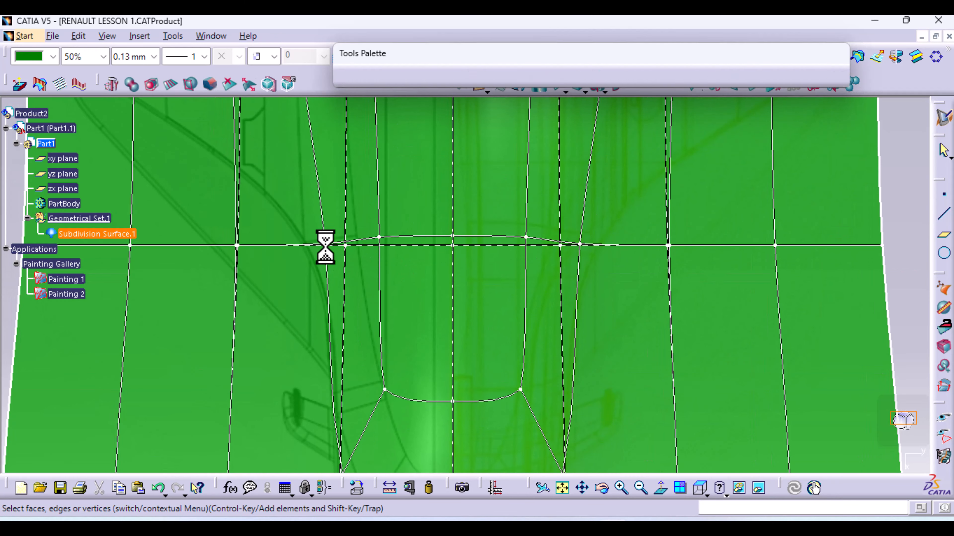
left_click(580, 244, "ctrl")
mouse_move(488, 244)
left_mouse_down()
mouse_move(502, 261)
mouse_move(500, 252)
left_mouse_up()
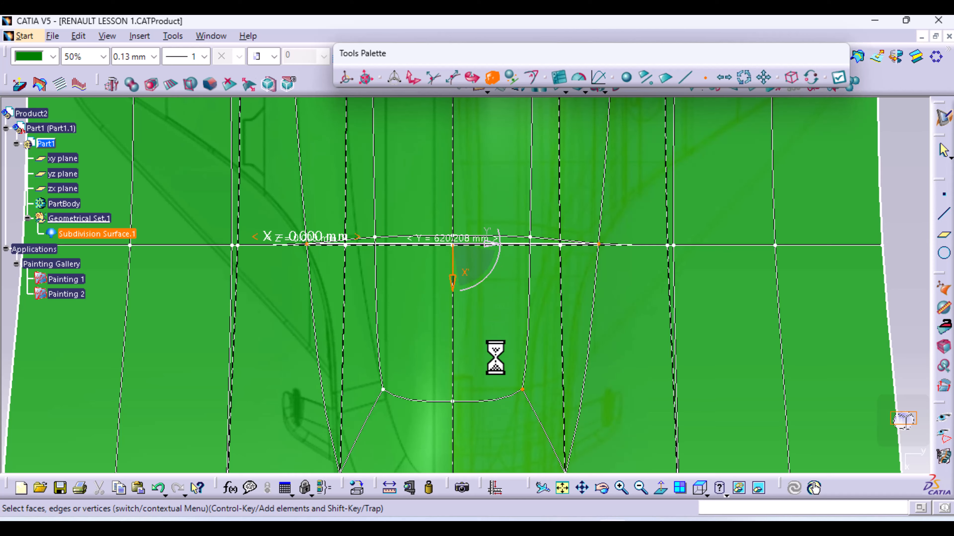
Undo the stray shift of the loop's centre vertex beyond the mirrors and translate it outward along X to the blueprint curve
middle_click_drag(493, 362, 488, 180)
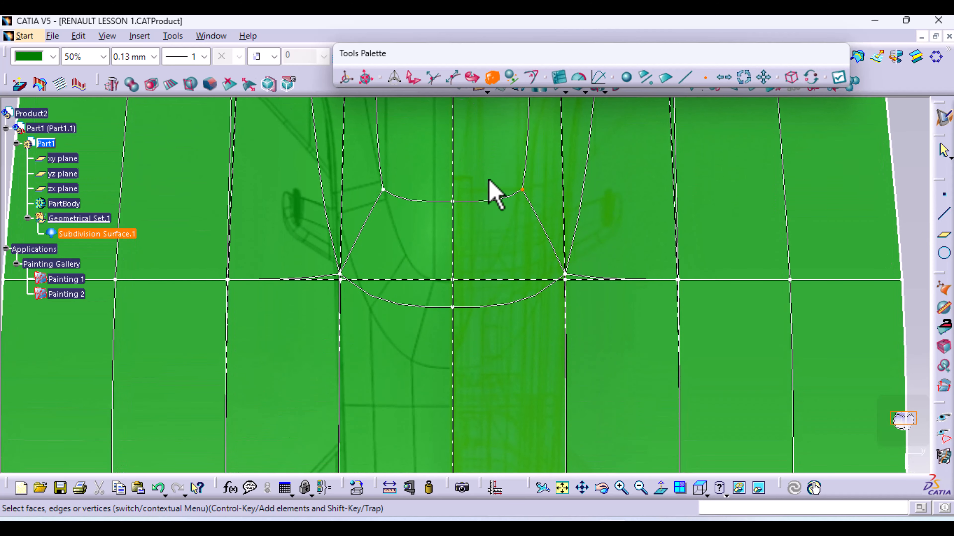
left_click(453, 308)
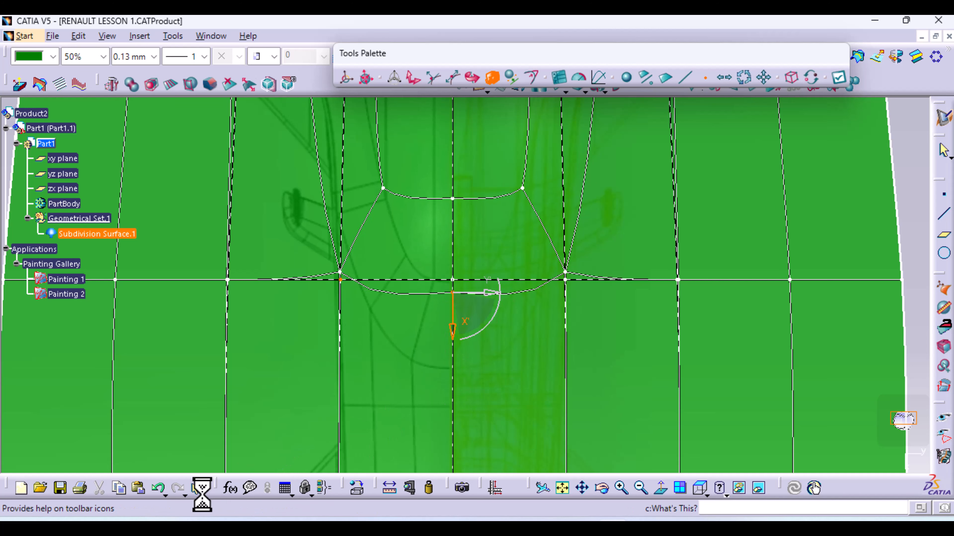
left_click(158, 488)
left_click(412, 77)
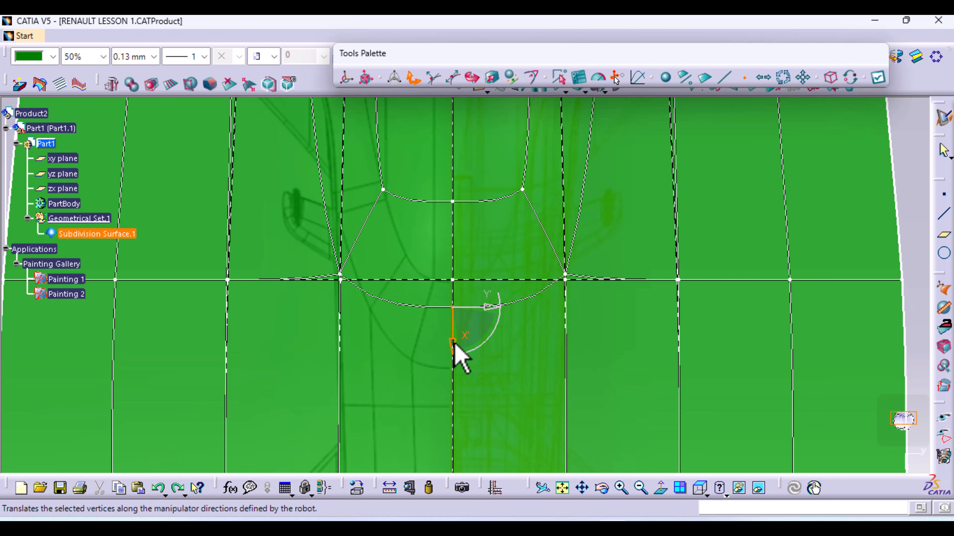
left_click_drag(454, 343, 431, 481)
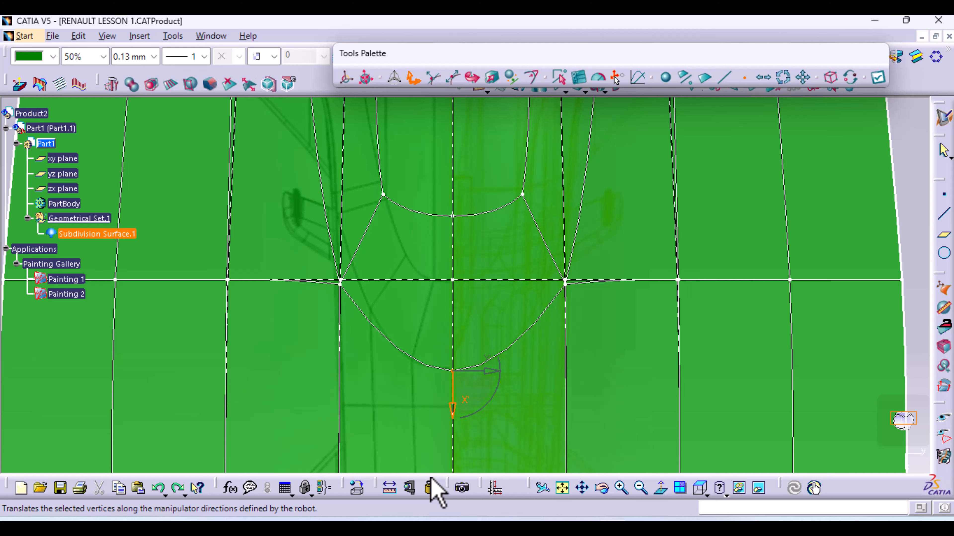
Undo the accidental shift of the two corner vertices beside the tip and scale the pair inward in Y to about 403 mm
left_click(340, 281)
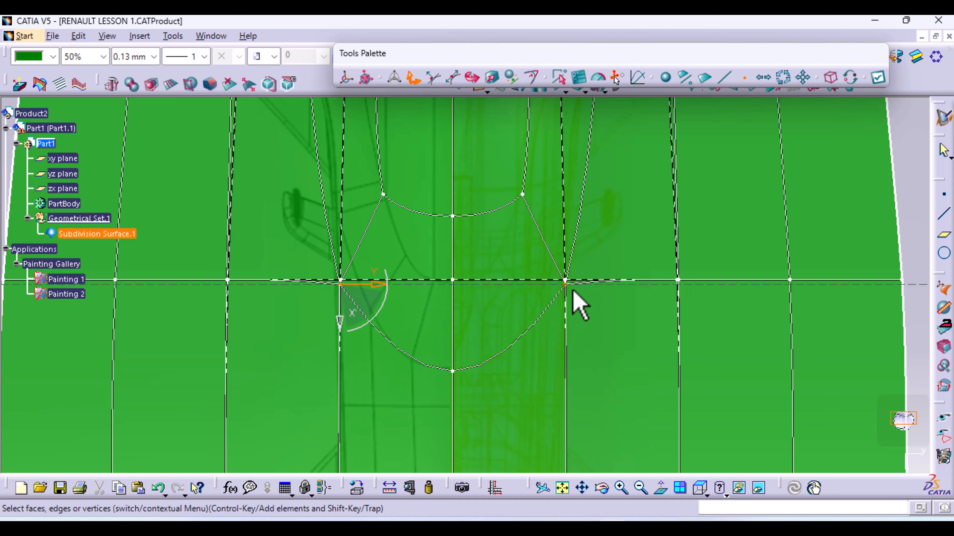
left_click(564, 281)
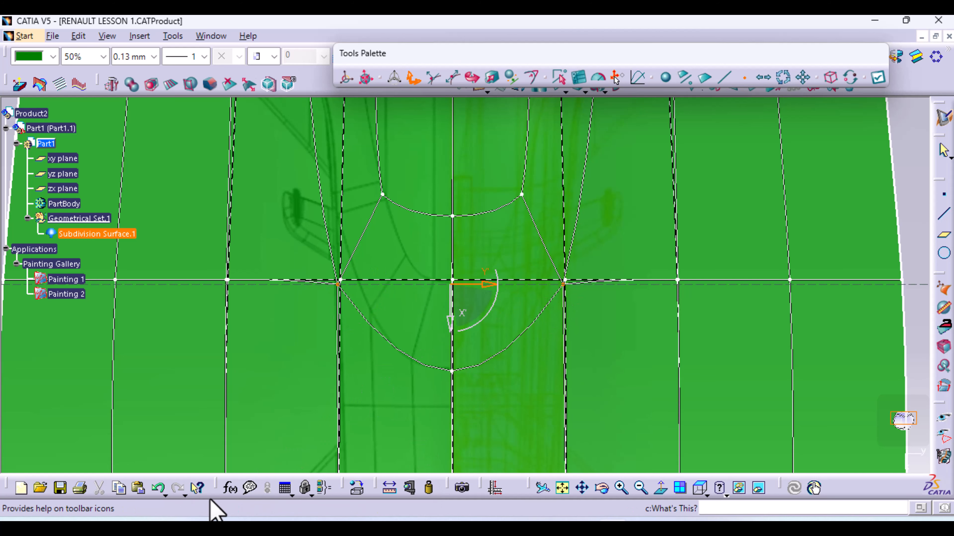
left_click(158, 489)
left_click(491, 78)
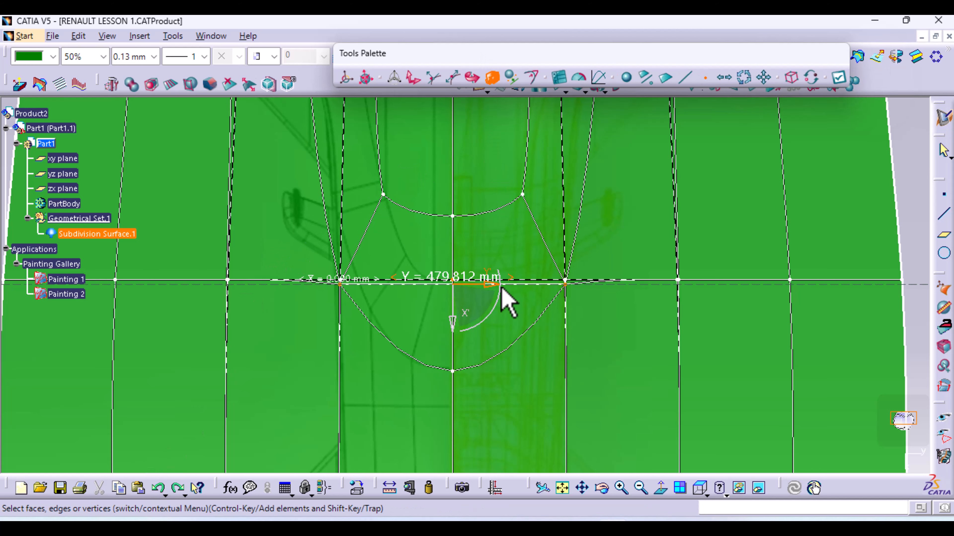
left_click_drag(492, 287, 482, 291)
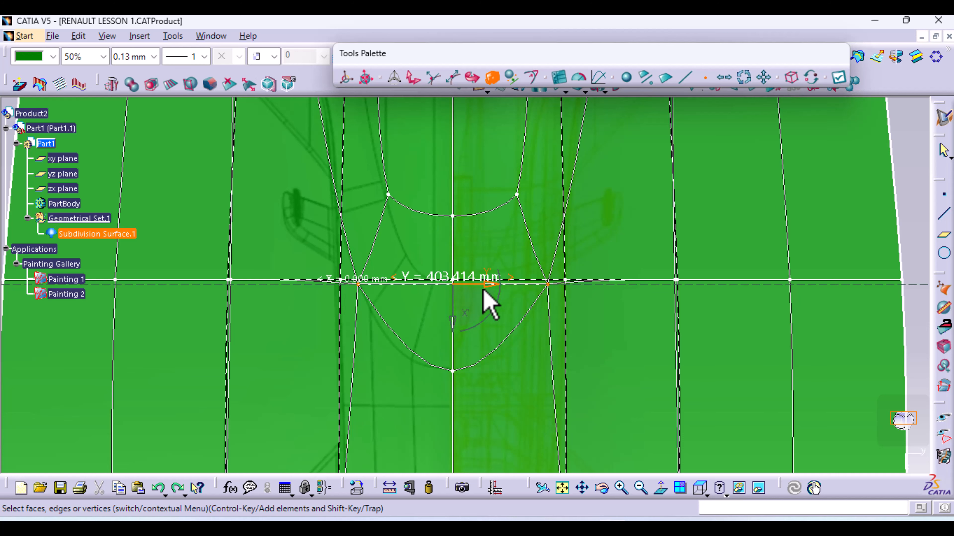
Translate the inner corner vertex pair at the loop's narrow end along X towards the wide section, matching the blueprint opening
middle_click_drag(479, 188, 431, 302)
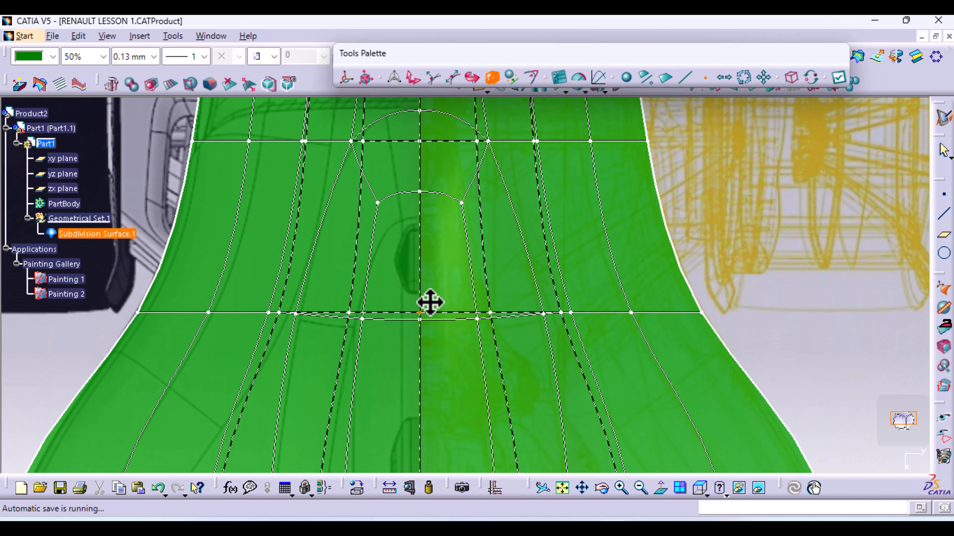
left_click(377, 203)
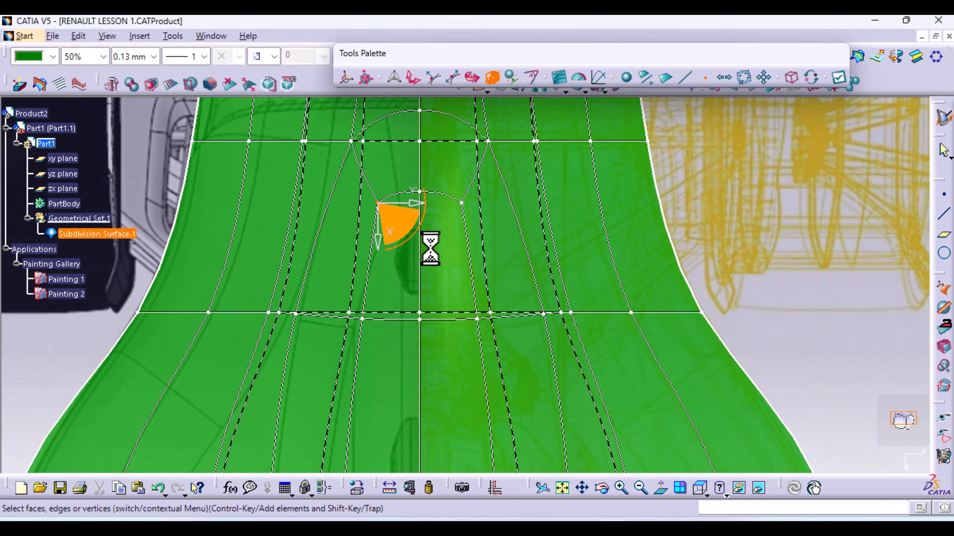
left_click(462, 203, "ctrl")
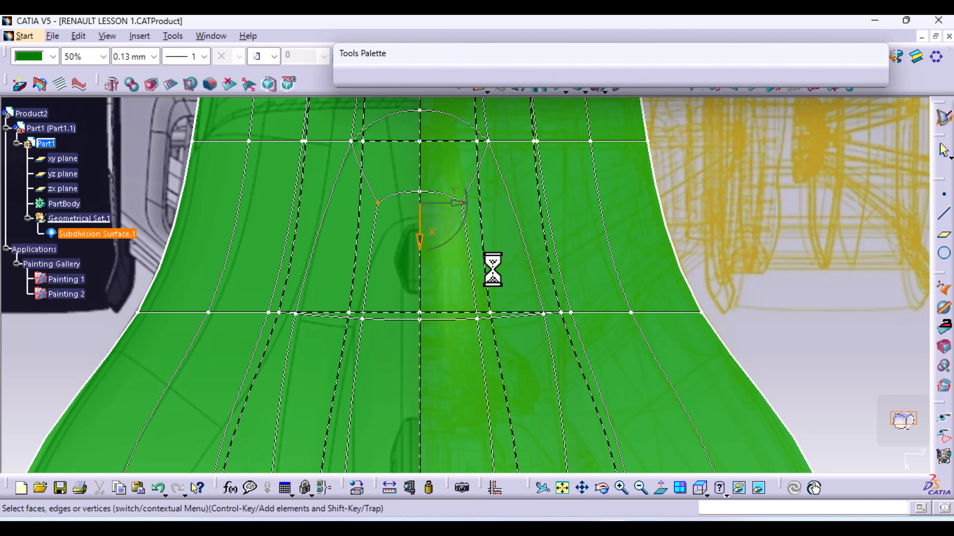
middle_click_drag(492, 267, 487, 319, "ctrl")
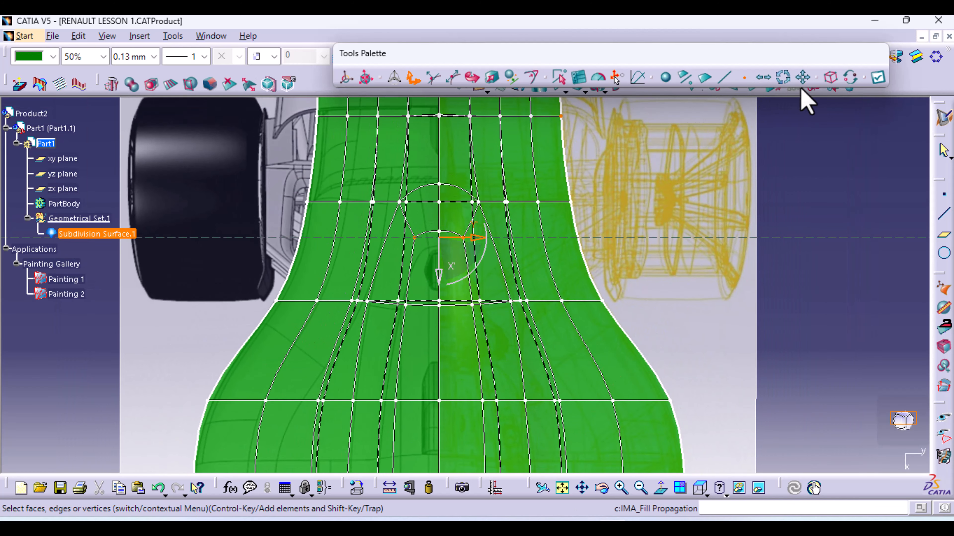
left_click(878, 78)
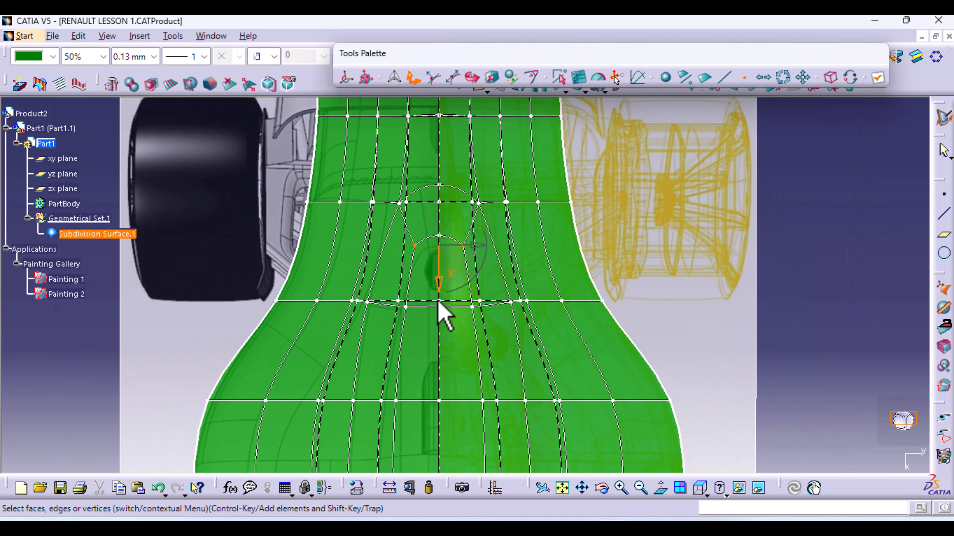
middle_click_drag(436, 334, 449, 362, "ctrl")
left_click_drag(428, 242, 429, 250)
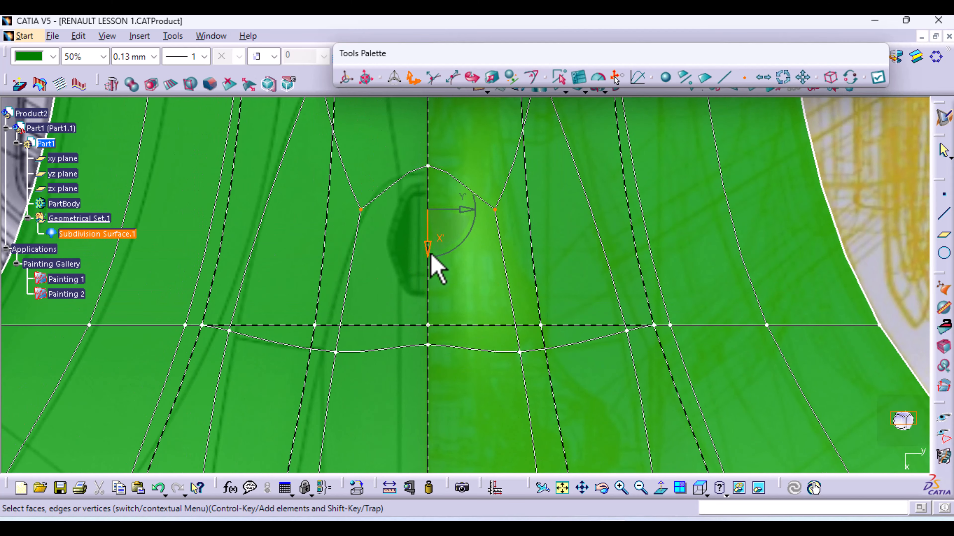
Scale the inner vertex pair on the first cross-section past the loop's narrow end outward in Y to about 277 mm
middle_click_drag(444, 347, 444, 235)
left_click(335, 240)
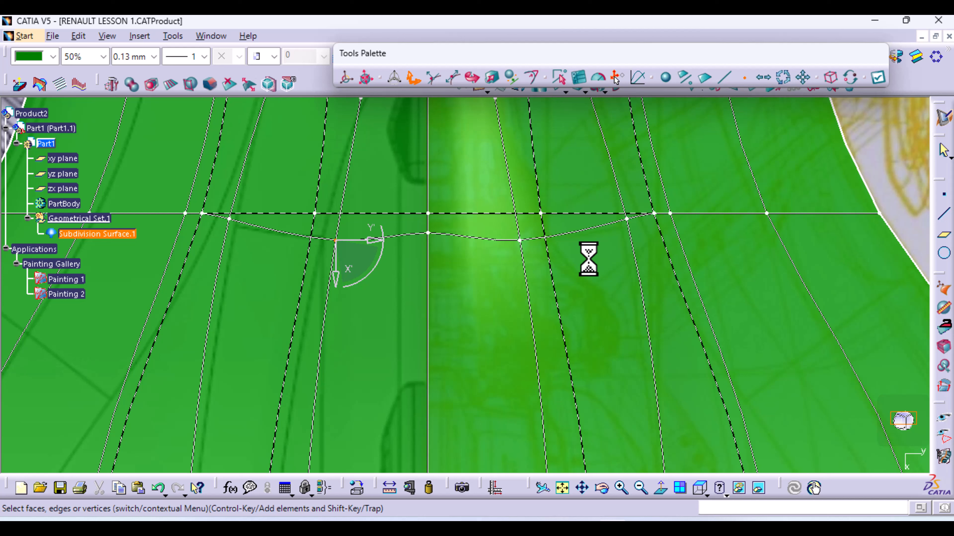
left_click(518, 241, "ctrl")
left_click(492, 78)
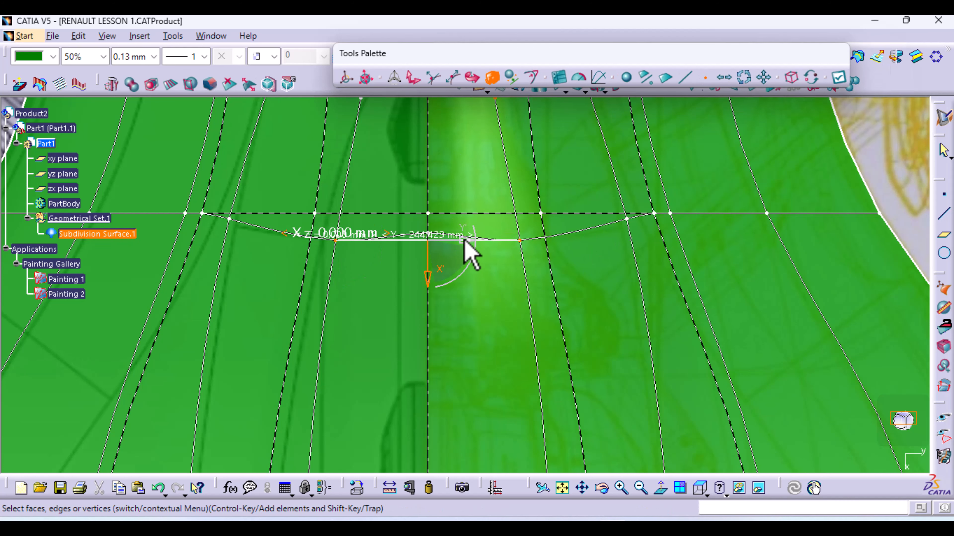
left_click_drag(465, 242, 474, 237)
Scale the innermost loop vertex pair on the next cross-section towards the wide section outward in Y to the blueprint line
middle_click_drag(471, 339, 464, 90)
middle_click_drag(404, 211, 407, 268, "ctrl")
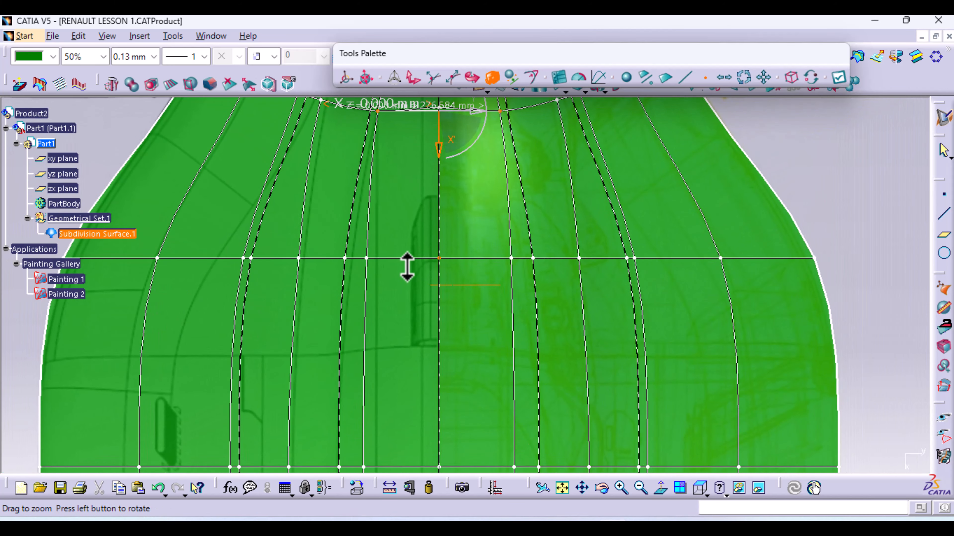
left_click(366, 258)
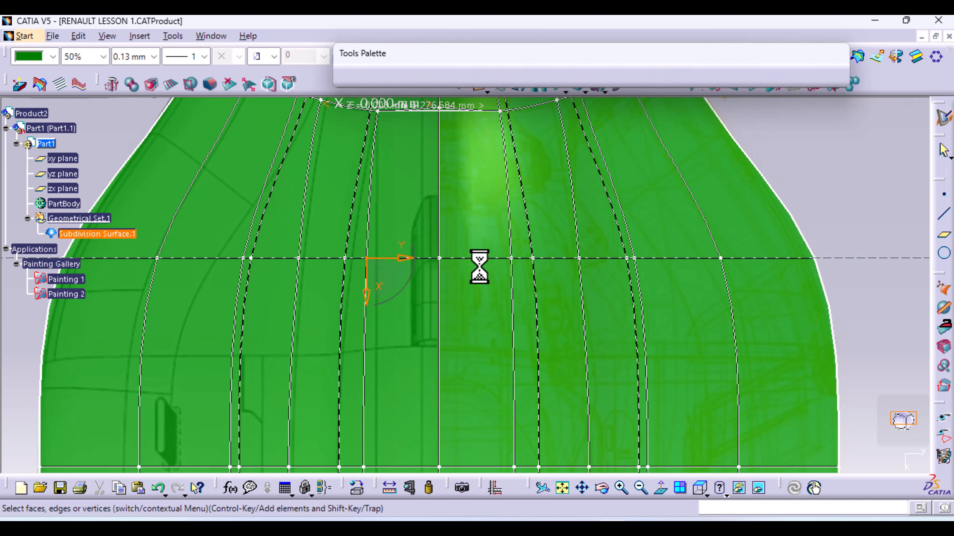
left_click_drag(478, 260, 491, 264)
Scale the inner loop vertex pair on the widest cross-section outward in Y to about 458 mm
middle_click_drag(441, 368, 438, 177)
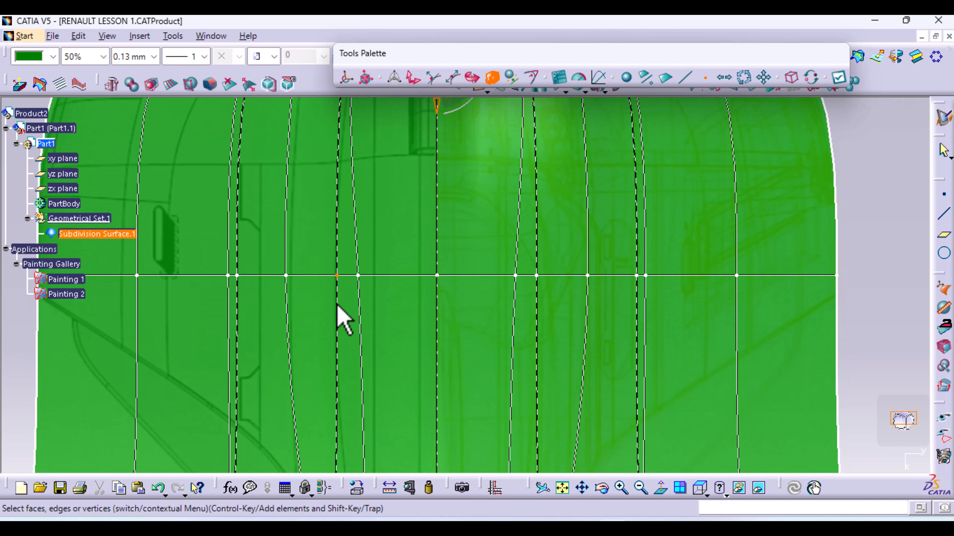
left_click(358, 276)
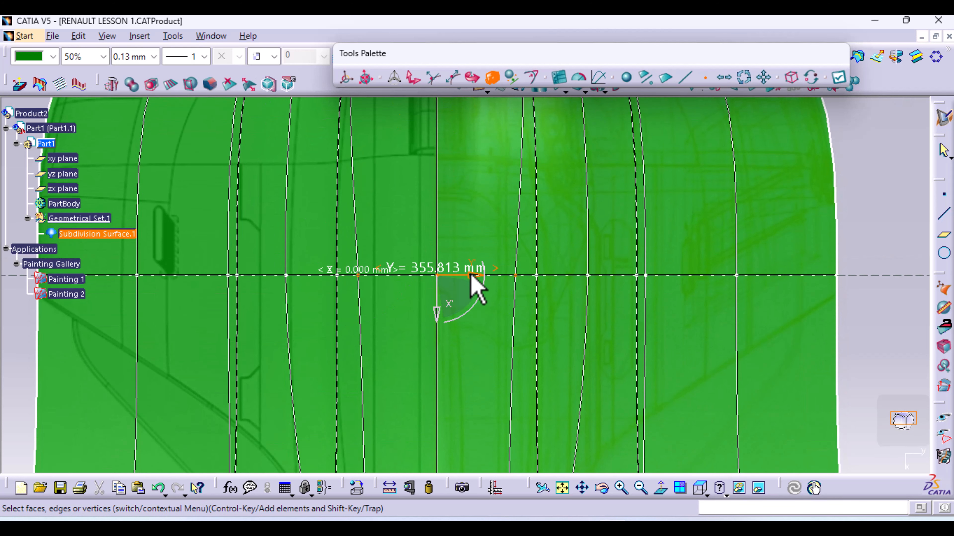
left_click_drag(471, 274, 494, 289)
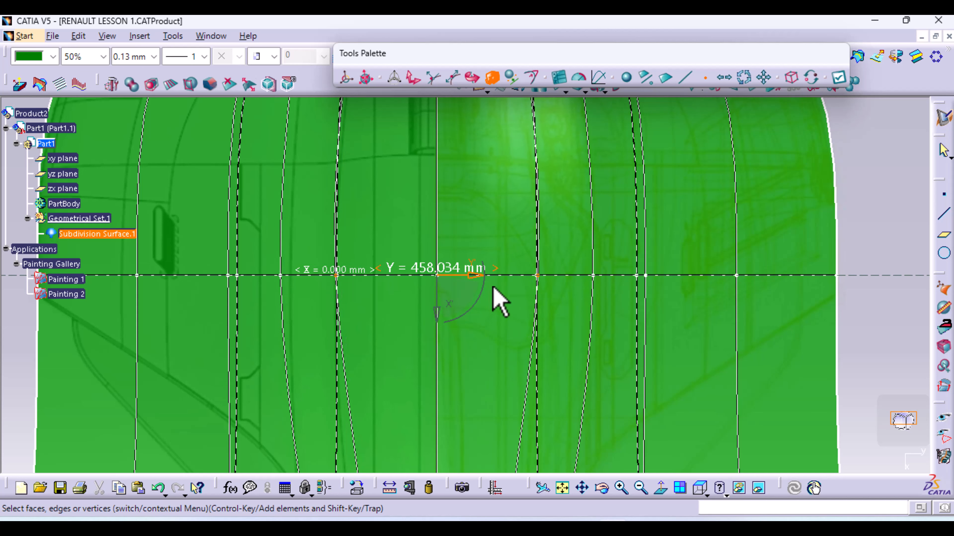
Scale the inner loop vertex pair on the cross-section just before the rounded end outward in Y to about 410 mm
middle_click_drag(422, 401, 395, 268)
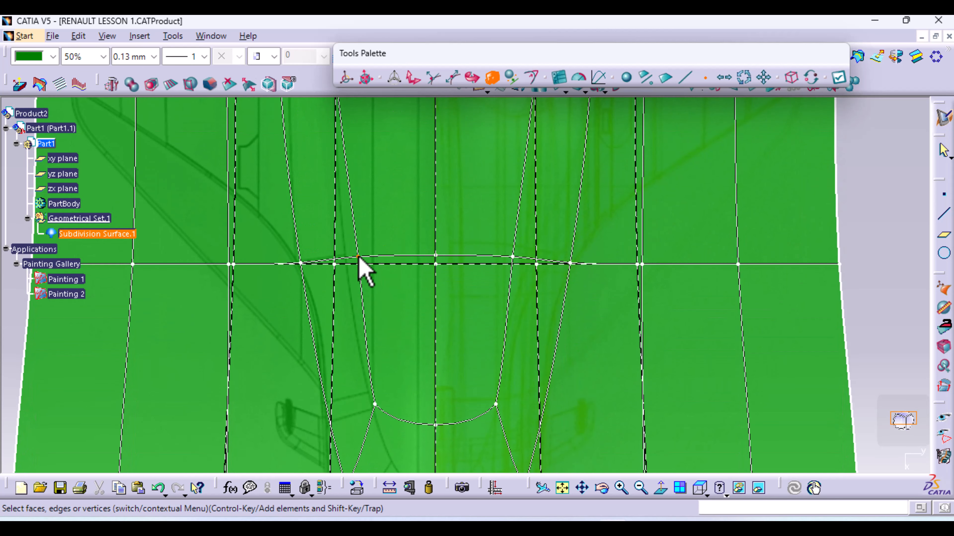
left_click(358, 256)
left_click(513, 257, "ctrl")
left_click_drag(473, 262, 485, 265)
Undo the stray edit at the inner loop's rounded end and translate its centre vertex outward along X to the blueprint curve
middle_click_drag(440, 399, 443, 268)
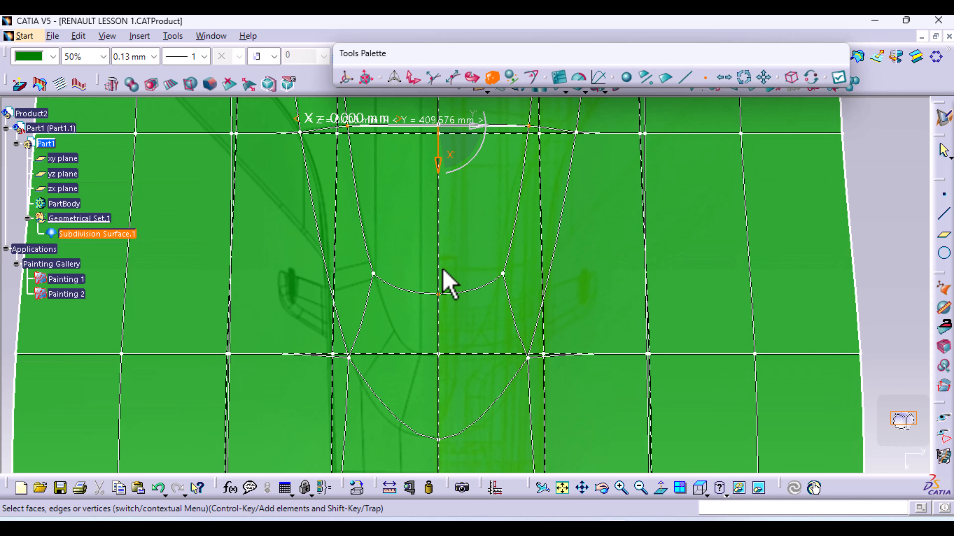
left_click(439, 294)
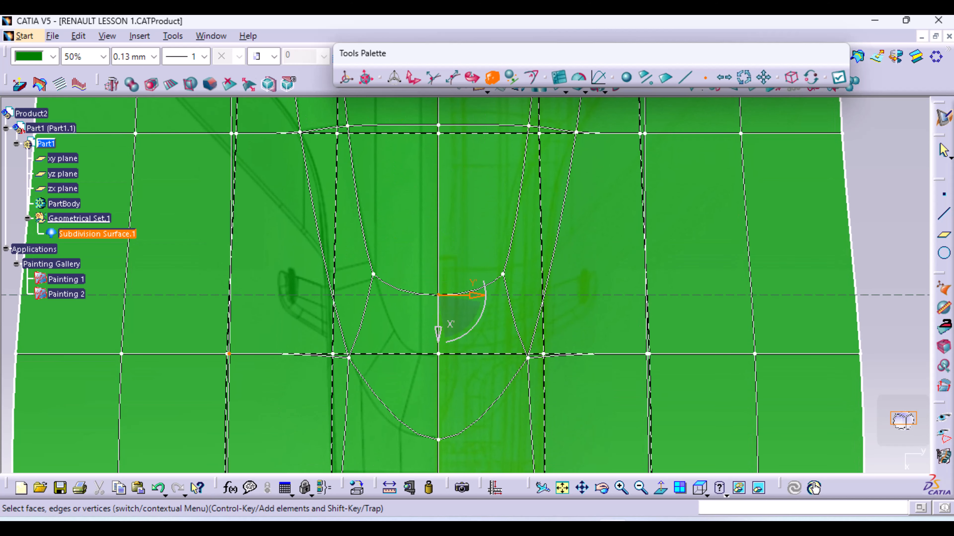
left_click(158, 487)
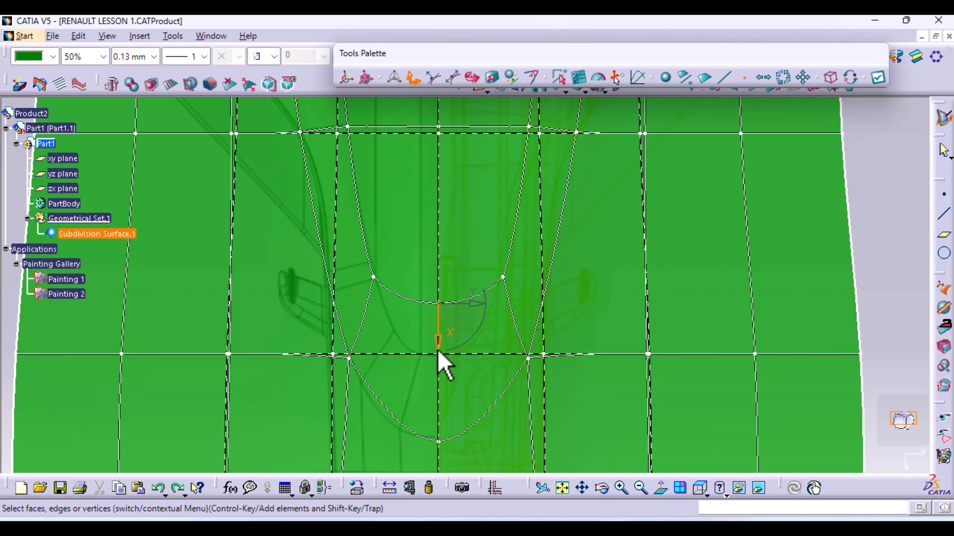
left_click_drag(439, 352, 436, 466)
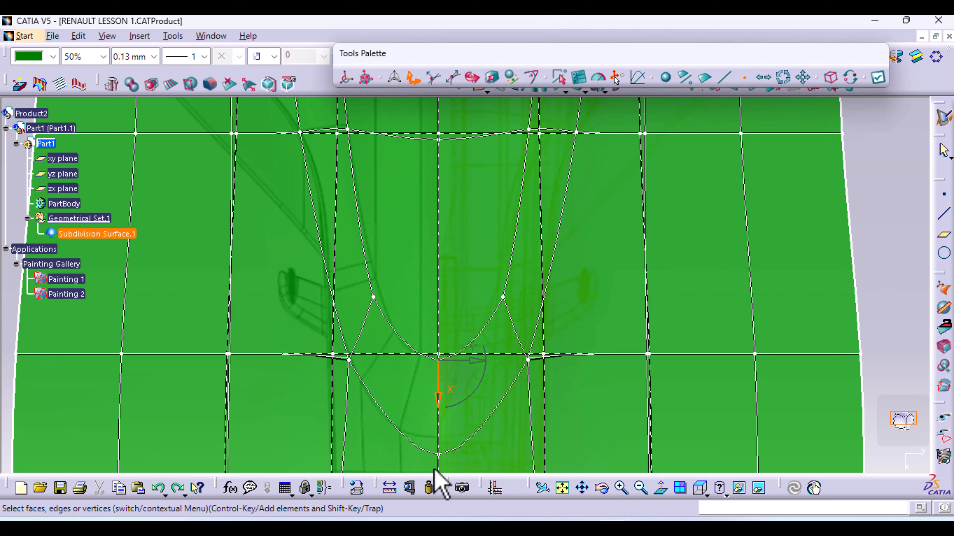
Toggle the automatic/manual apply mode and scale the outer loop vertex pair before the rounded end inward in Y to about 604 mm
middle_click_drag(558, 239, 520, 191)
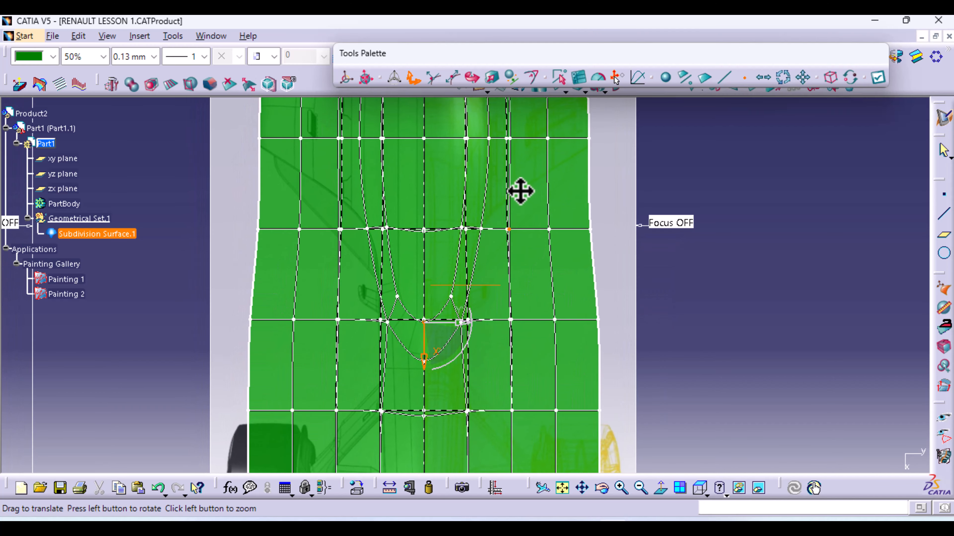
middle_click_drag(526, 336, 558, 313)
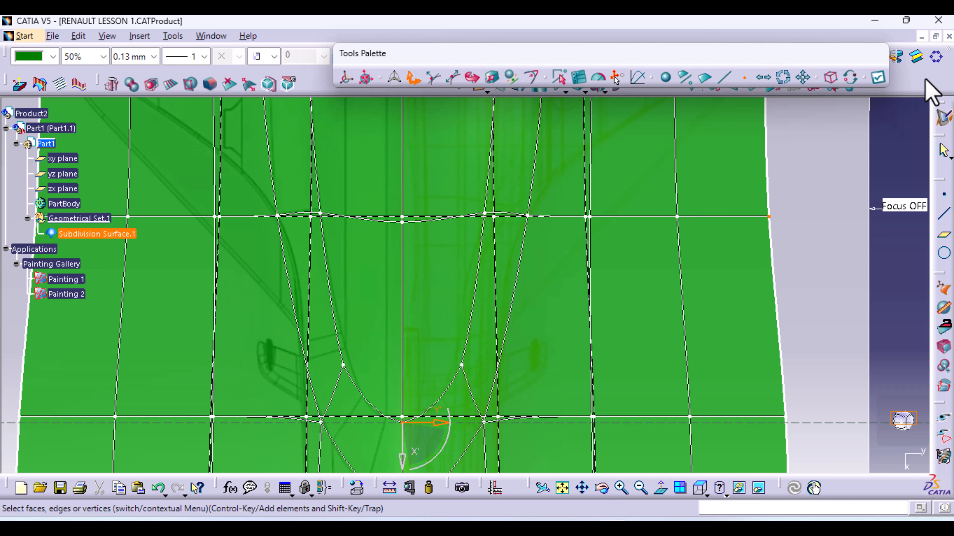
left_click(877, 78)
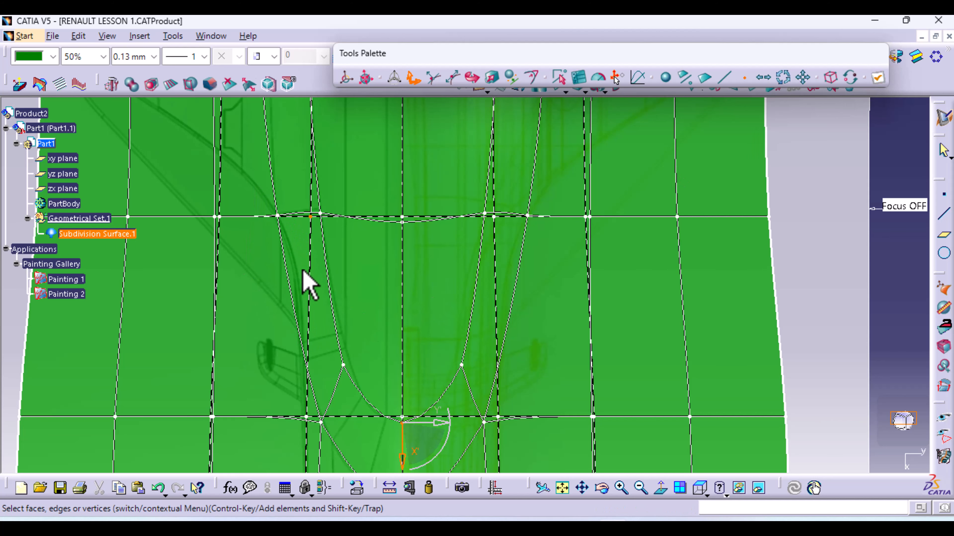
middle_click_drag(324, 275, 315, 241, "ctrl")
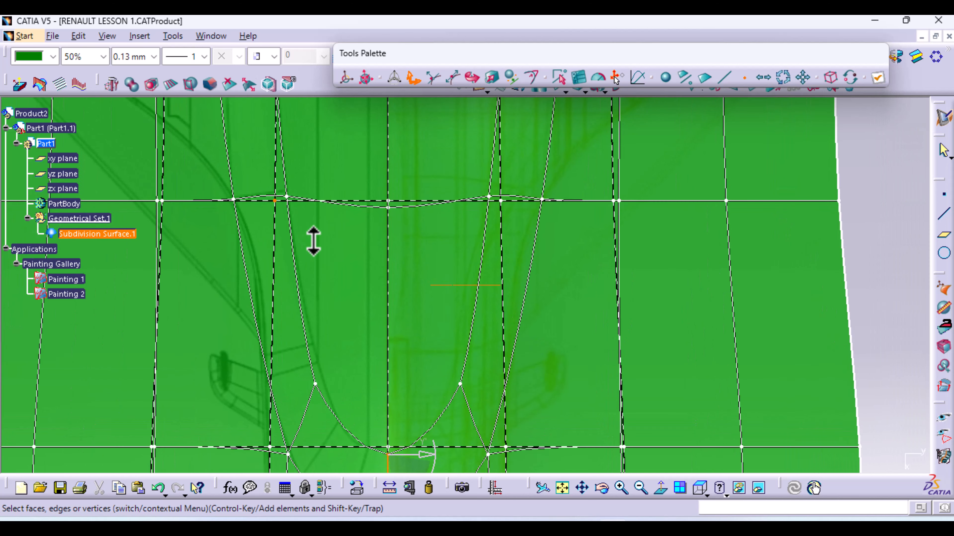
left_click(232, 200)
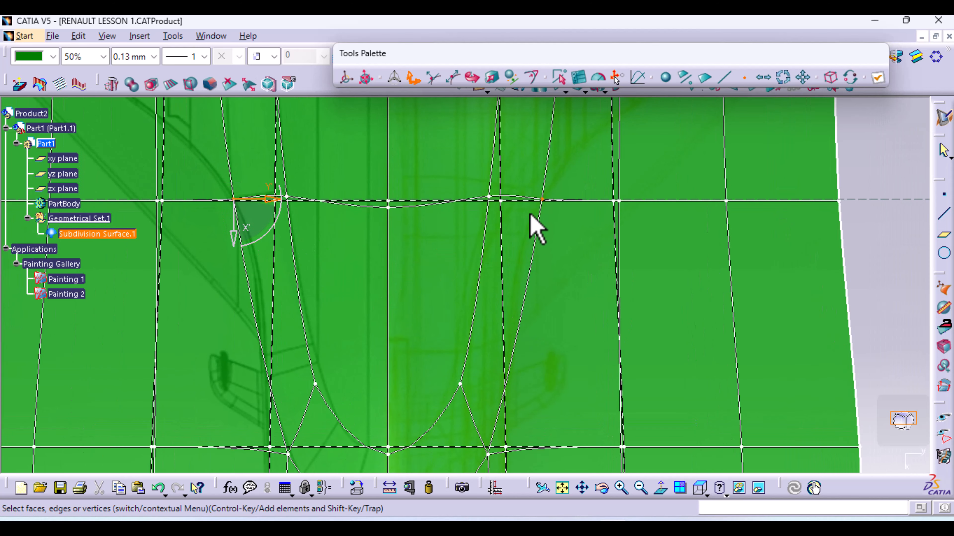
left_click(541, 200, "ctrl")
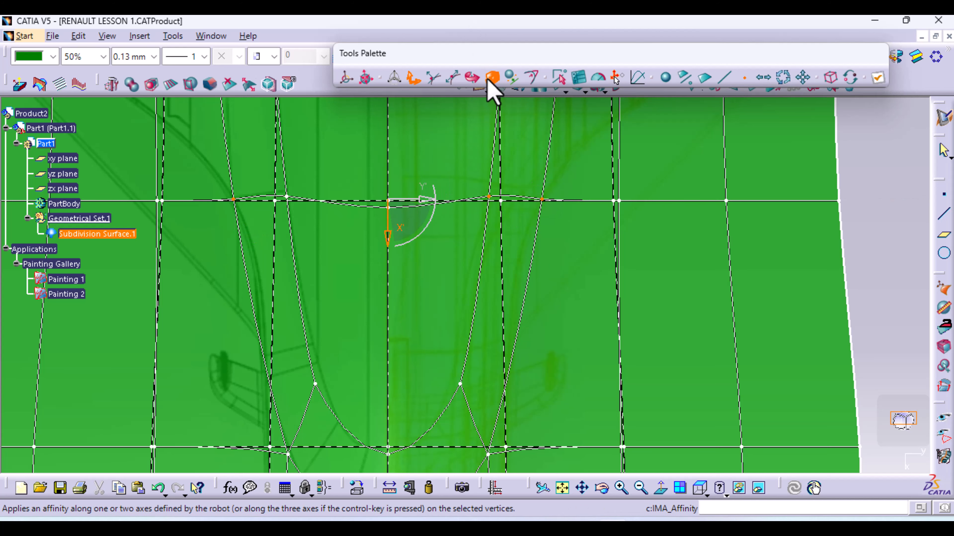
left_click(492, 78)
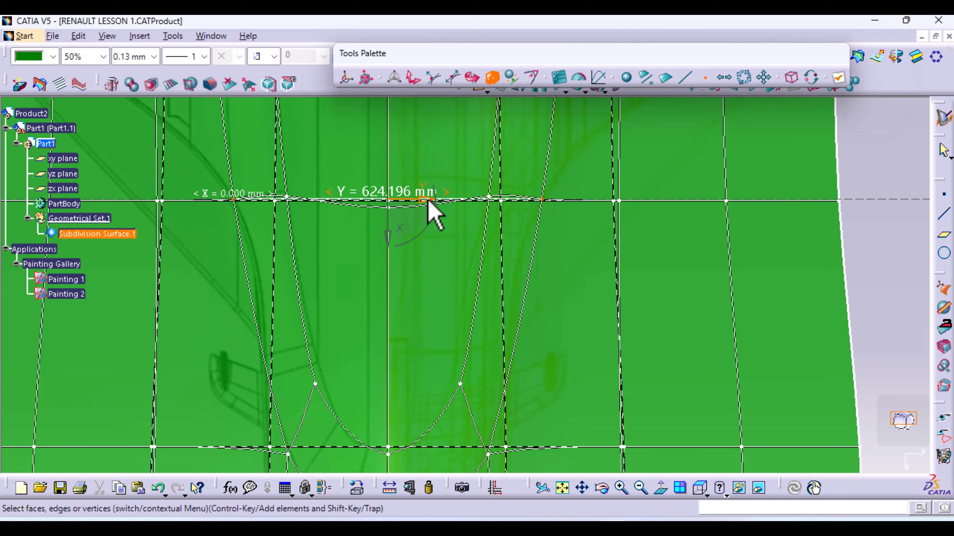
left_click_drag(426, 204, 423, 205)
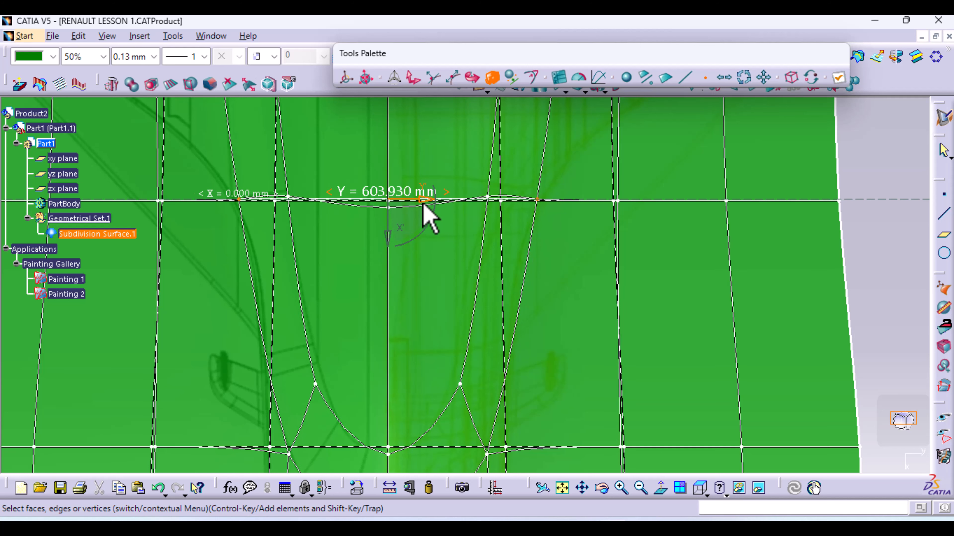
left_click(840, 80)
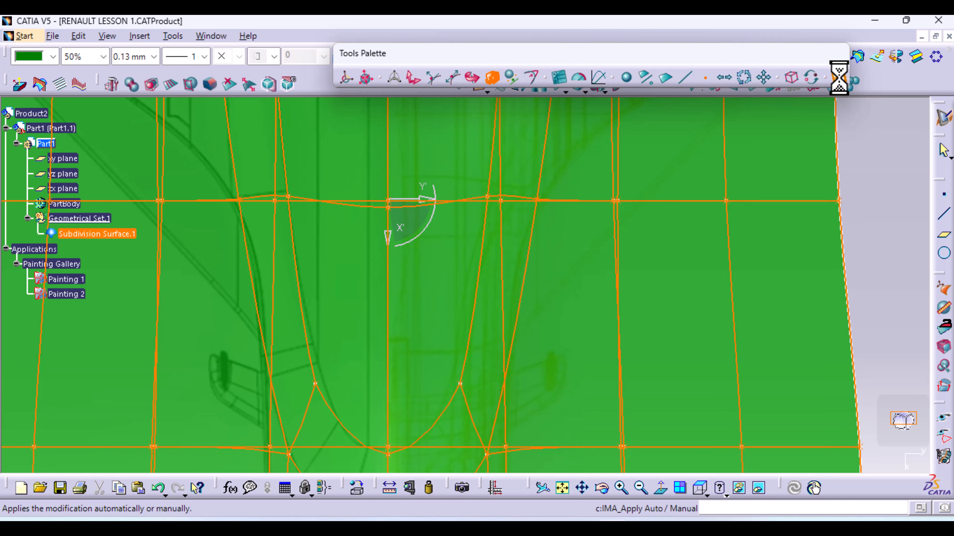
Cut the faces with Cut on Click across the centreline edge just before the loop's rounded end, and apply the cut
left_click(169, 86)
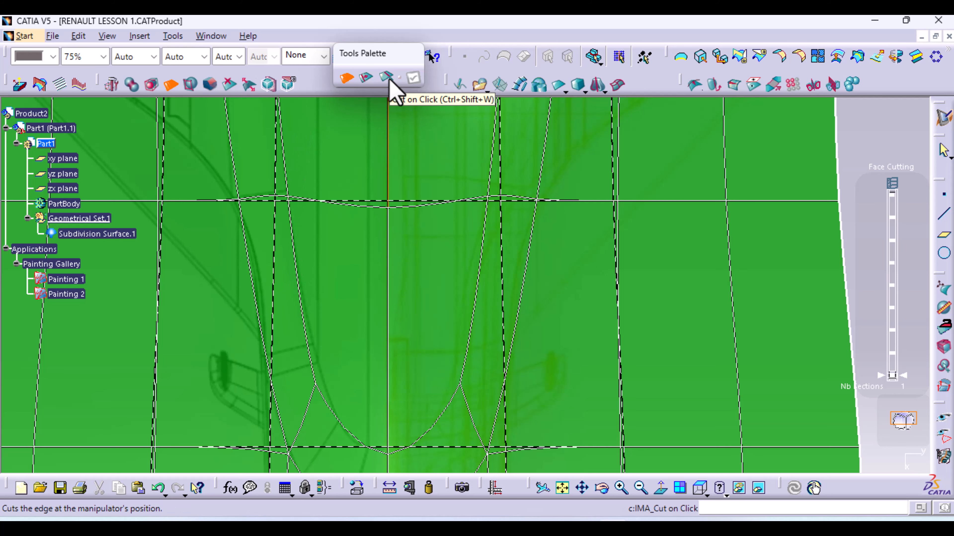
left_click(387, 79)
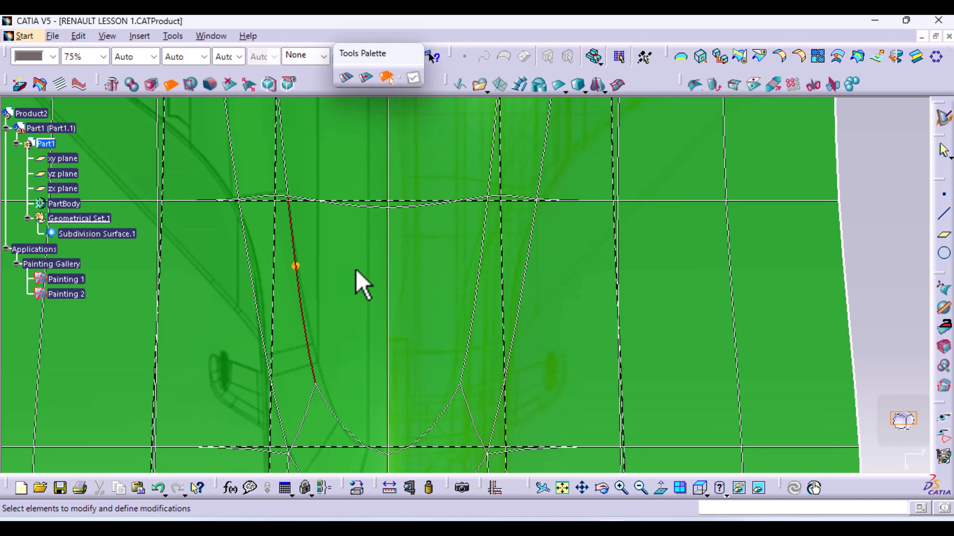
left_click(388, 259)
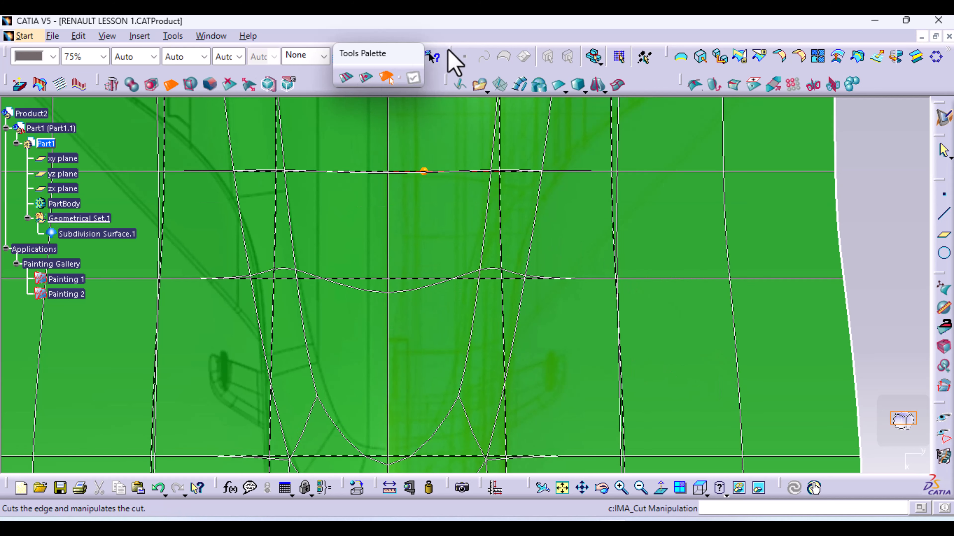
left_click(413, 78)
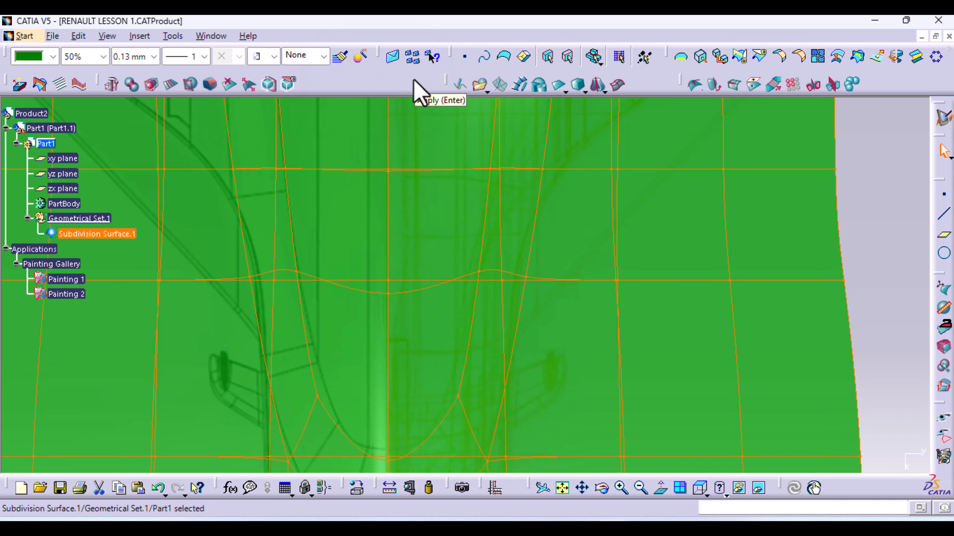
Reopen the surface for editing and scale the outer loop vertex pair on the newly cut cross-section inward in Y to about 483 mm
double_click(335, 220)
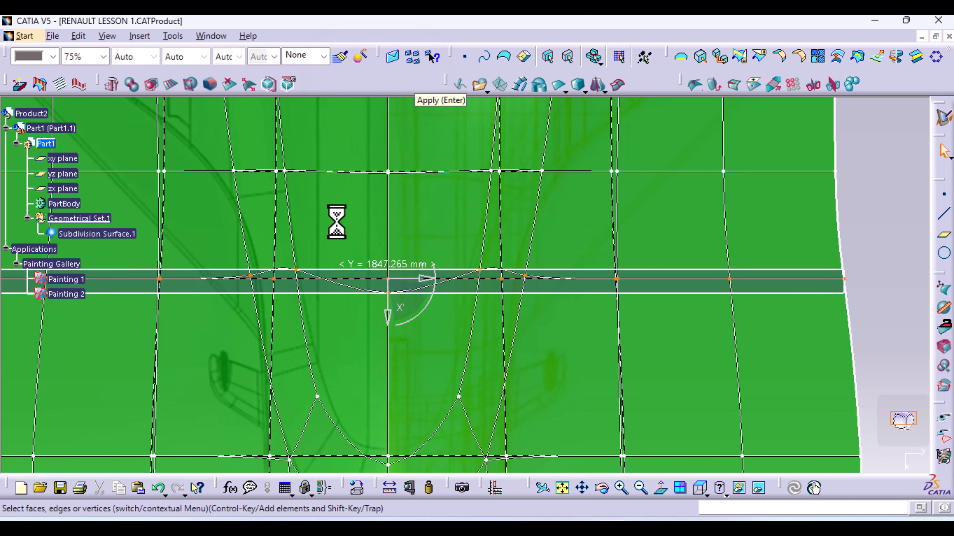
middle_click_drag(368, 385, 419, 313)
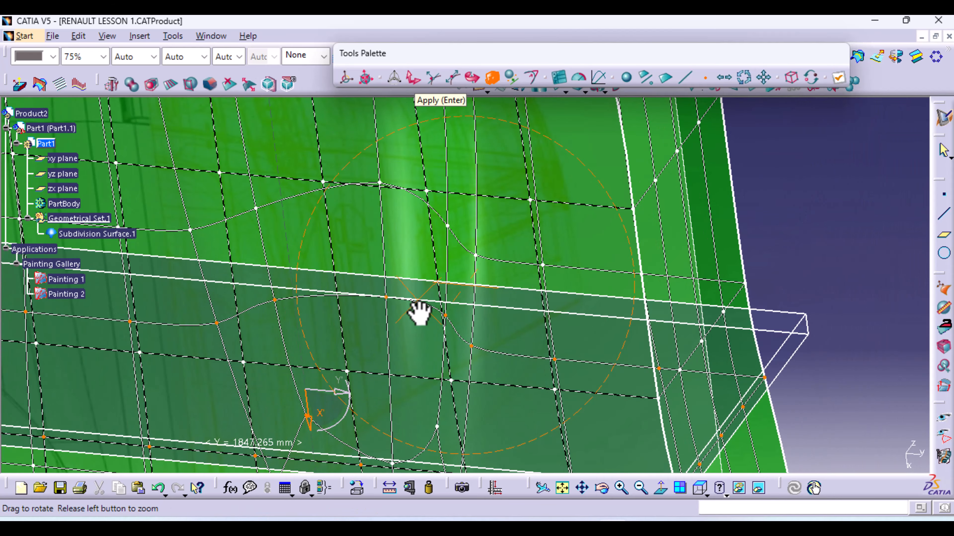
left_click(417, 79)
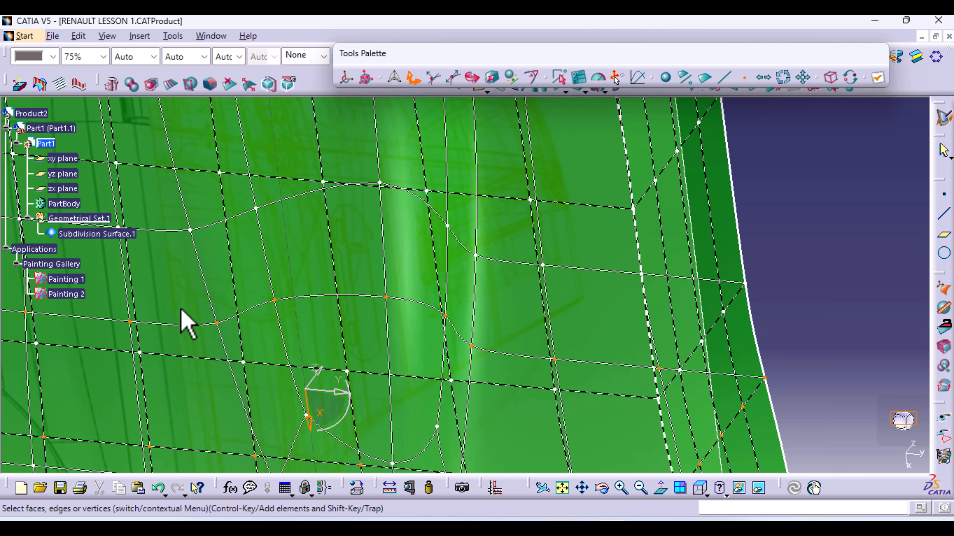
left_click(217, 324)
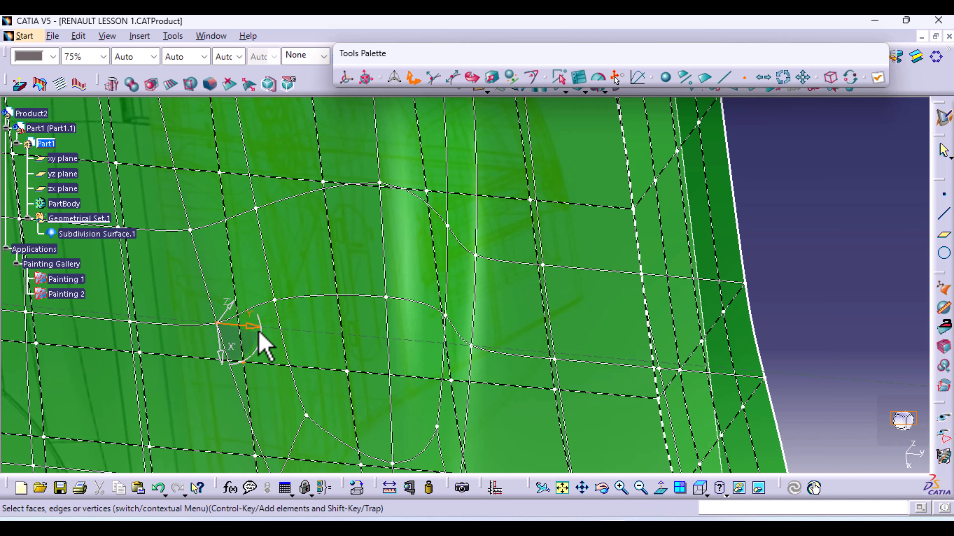
left_click(472, 347, "ctrl")
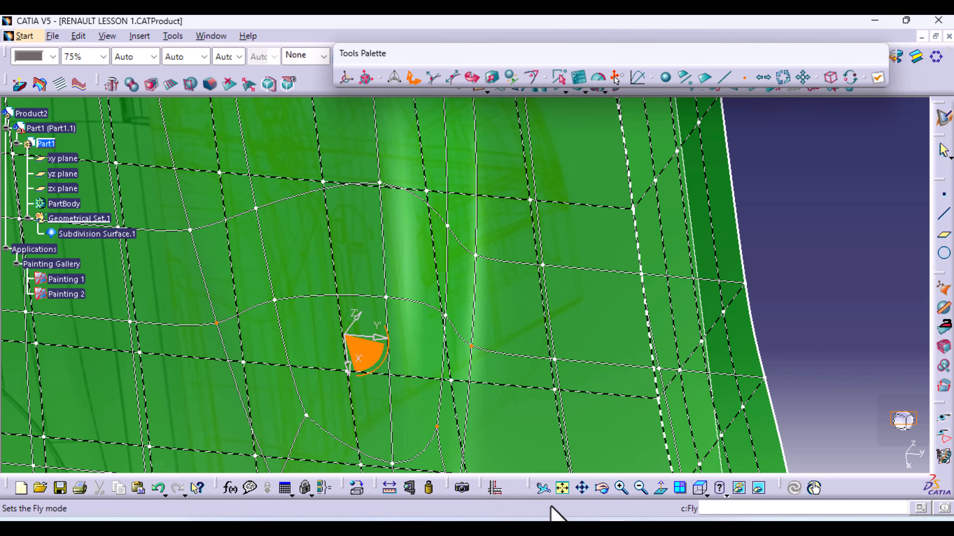
left_click(697, 487)
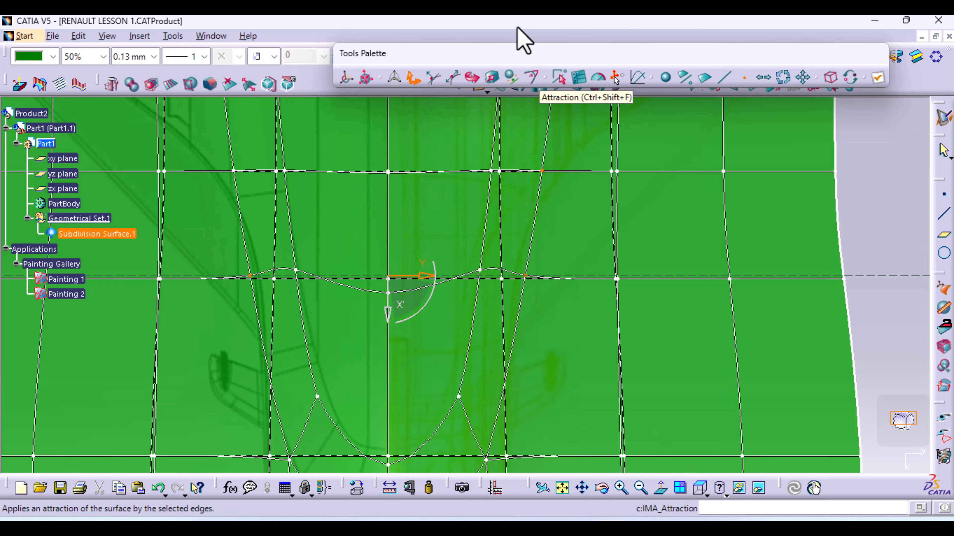
left_click(490, 78)
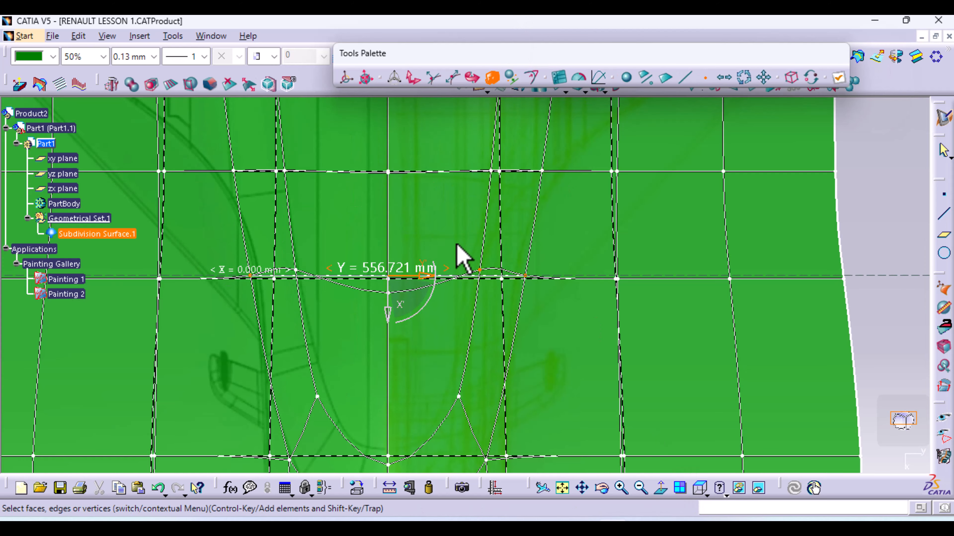
left_click_drag(424, 278, 417, 282)
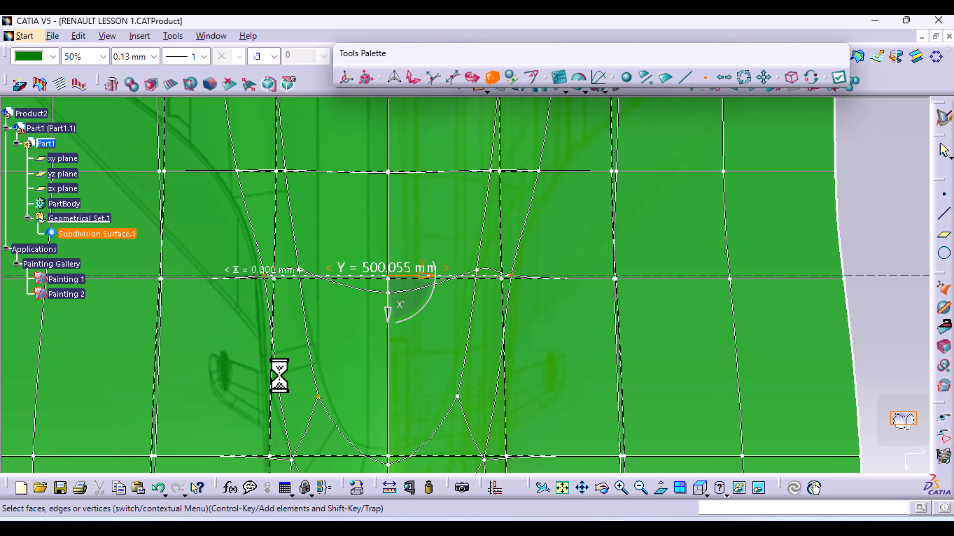
middle_click_drag(279, 375, 271, 338, "ctrl")
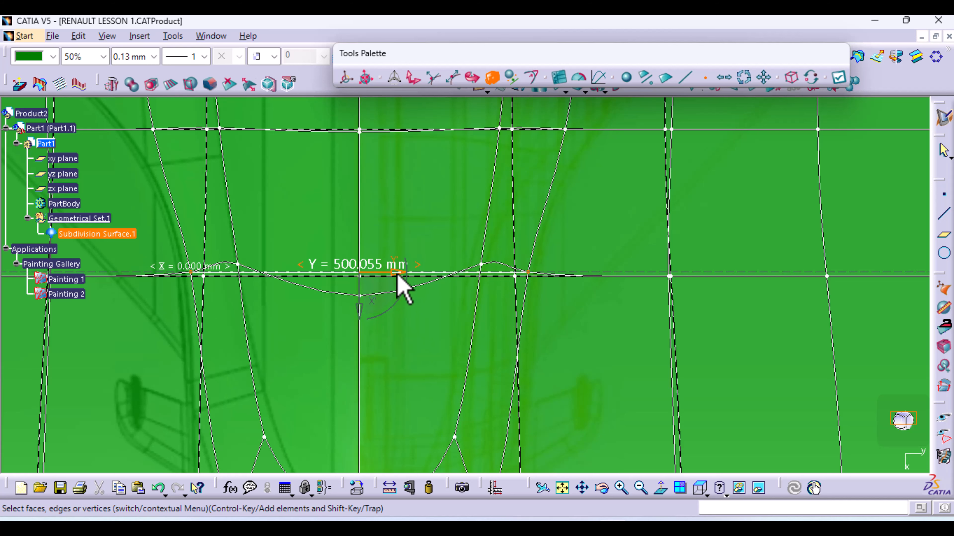
left_click_drag(397, 274, 395, 274)
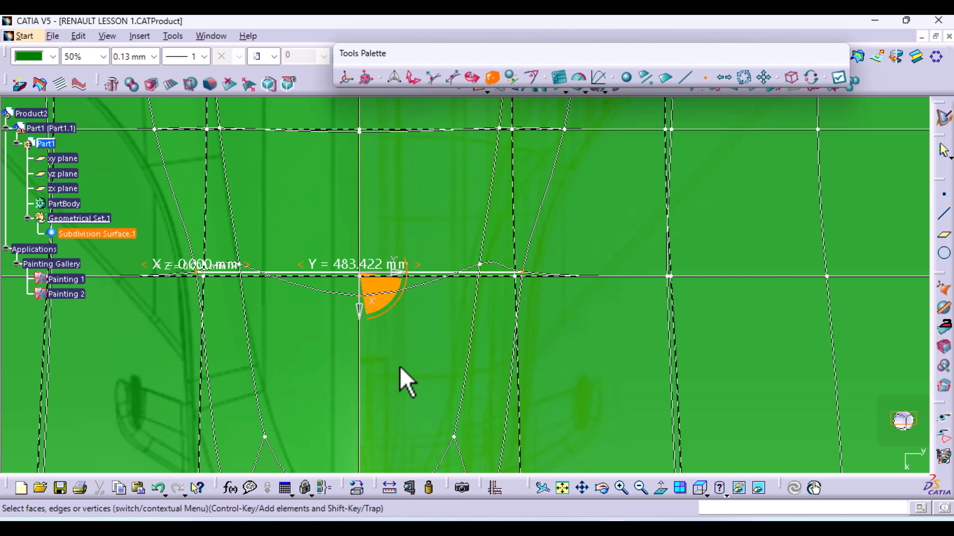
Toggle the automatic/manual apply mode and switch to the side view of the body and blueprint
middle_click_drag(402, 325, 379, 485)
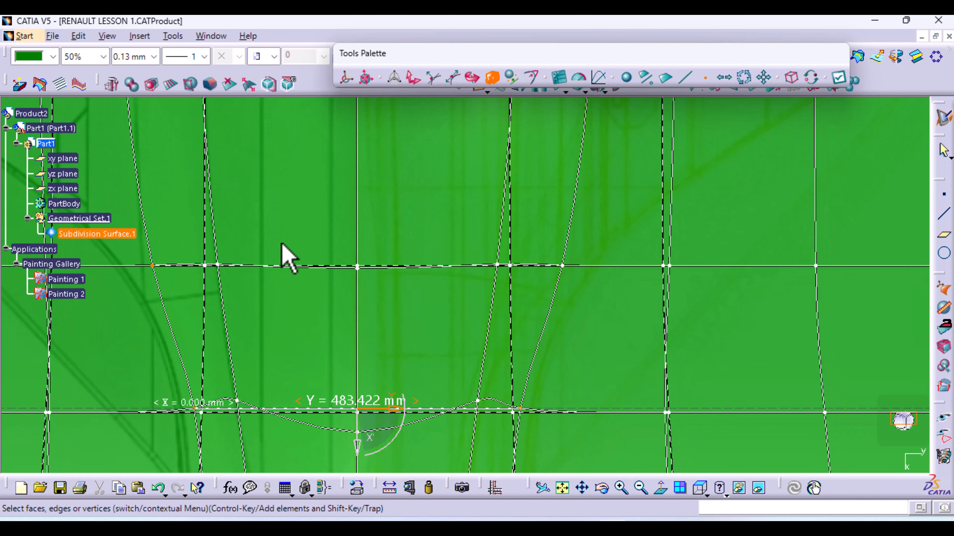
middle_click_drag(330, 232, 342, 387)
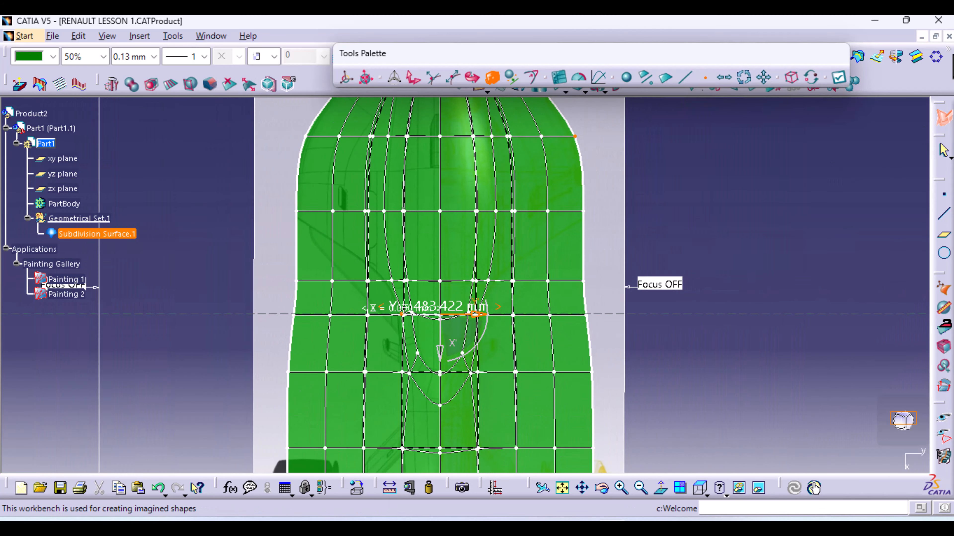
mouse_move(450, 414)
middle_mouse_down()
mouse_move(441, 387)
mouse_move(449, 387)
mouse_move(451, 421)
middle_mouse_up()
left_click(838, 80)
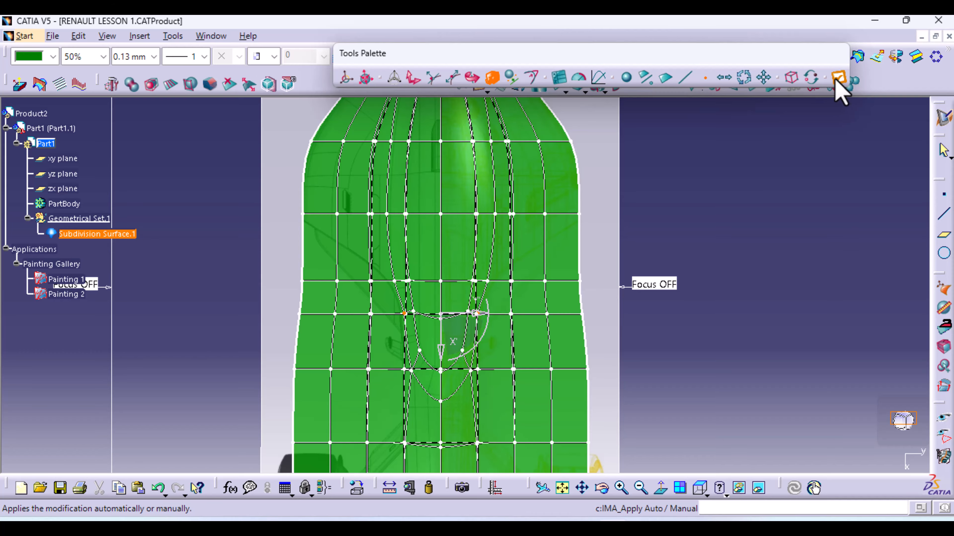
left_click(706, 486)
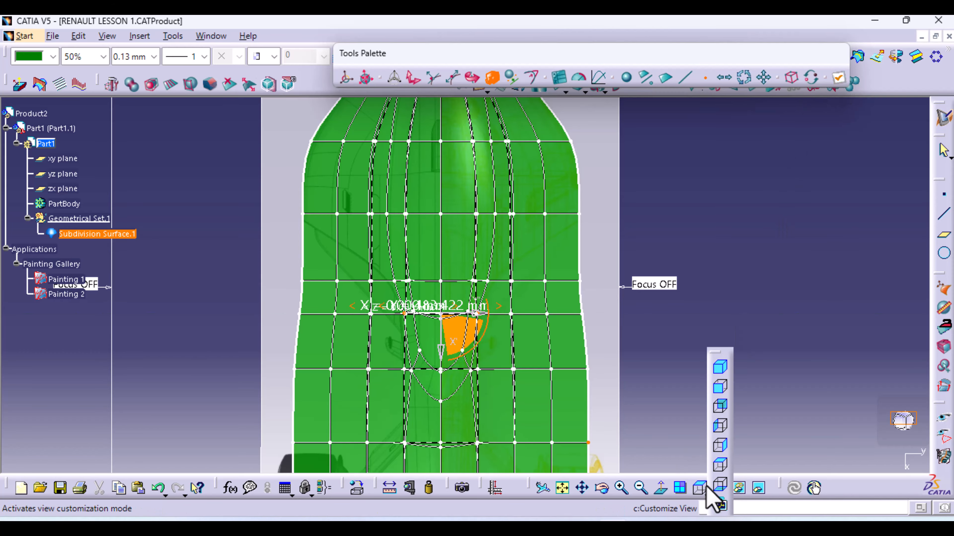
left_click(719, 445)
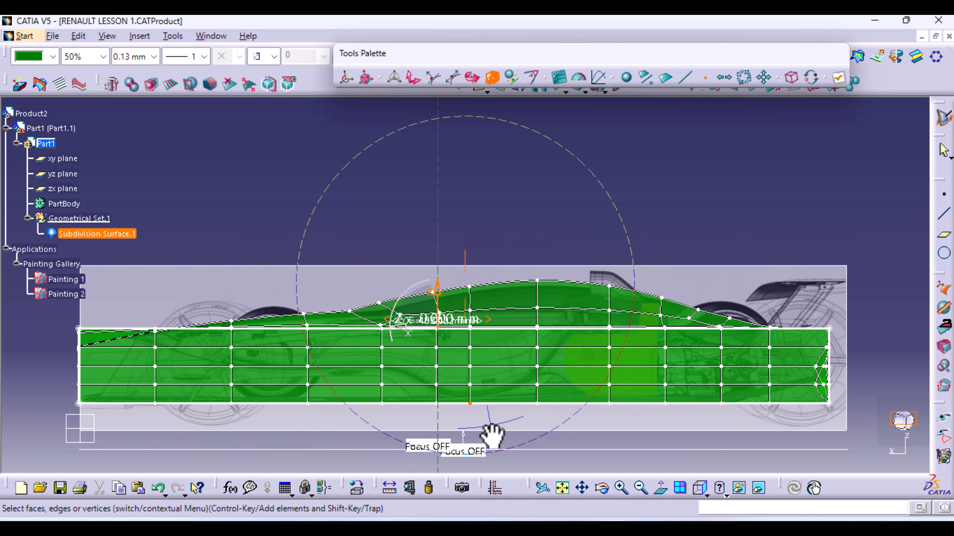
Translate the loop vertices on the newly cut cross-section in front of the hump upward along Z
middle_click_drag(492, 436, 481, 379)
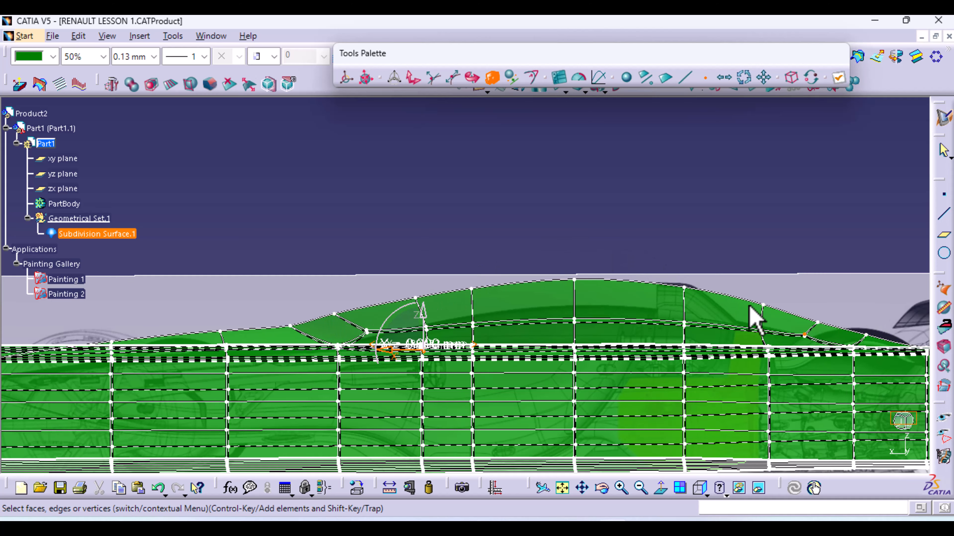
middle_click_drag(482, 387, 441, 269, "ctrl")
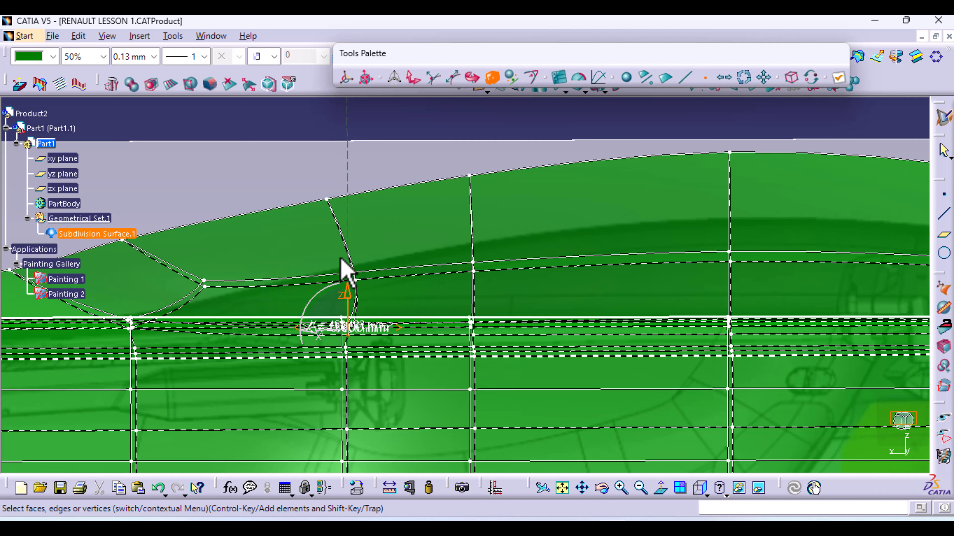
left_click(372, 288)
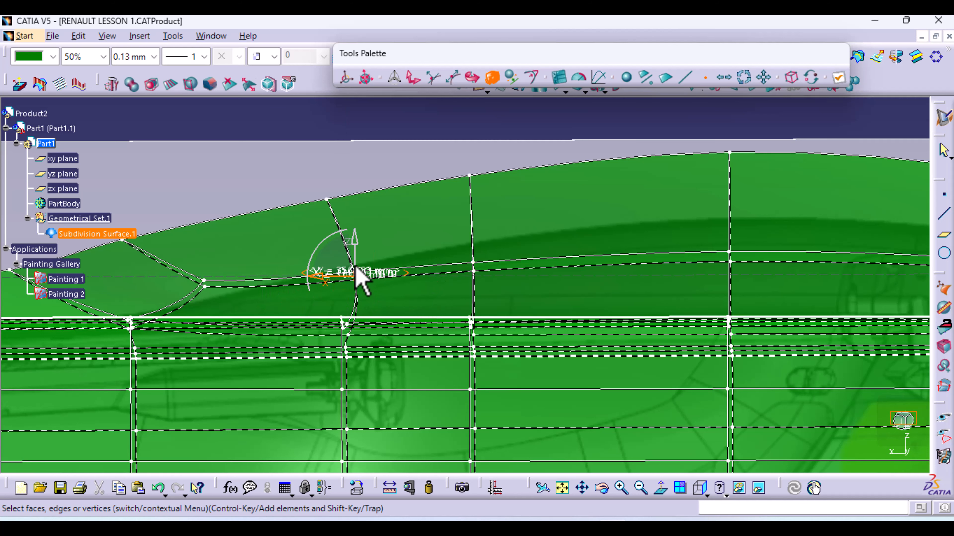
left_click(413, 79)
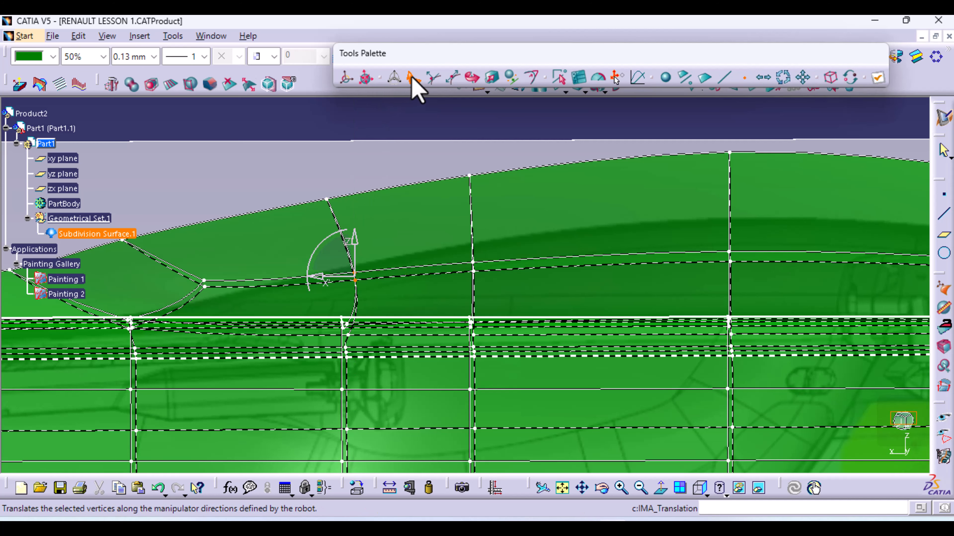
left_click_drag(357, 243, 351, 194)
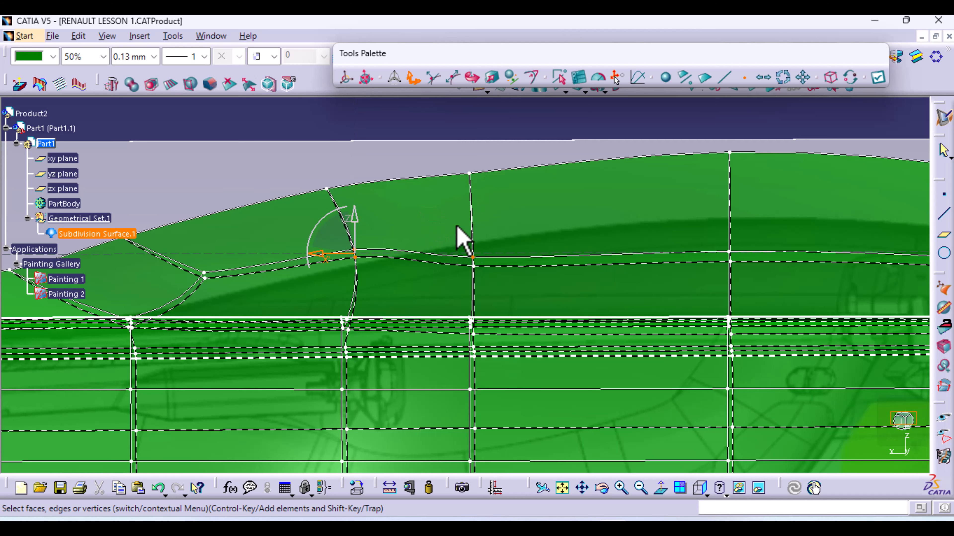
Raise the loop vertices along Z on the next two cross-sections, up to and including the hump's peak
left_click(471, 257)
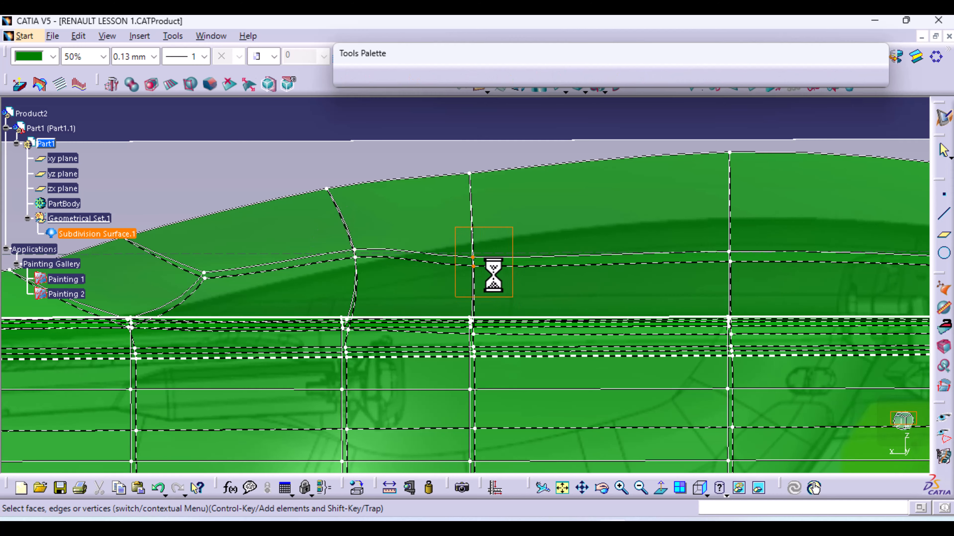
left_click_drag(476, 227, 481, 160)
middle_click_drag(481, 160, 465, 262, "ctrl")
middle_click_drag(481, 332, 342, 325)
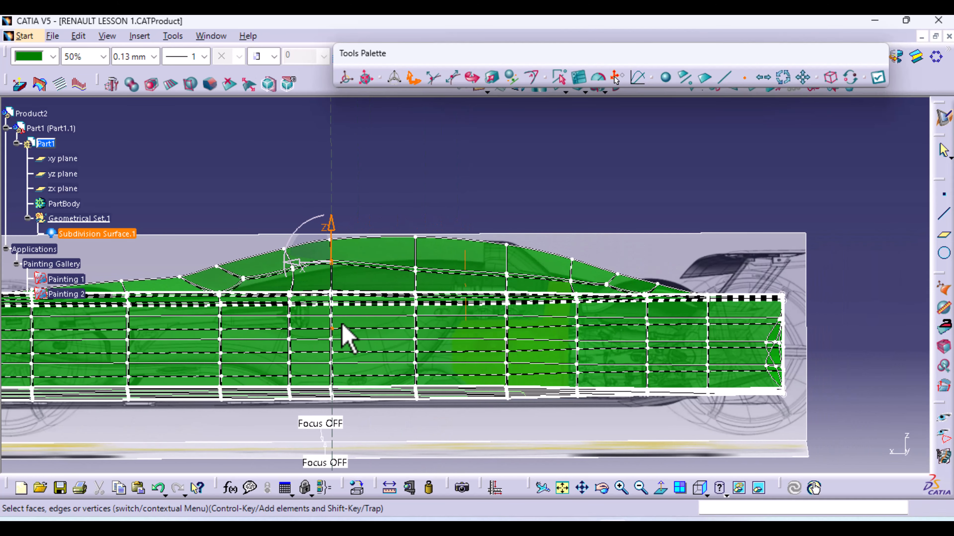
left_click(414, 267)
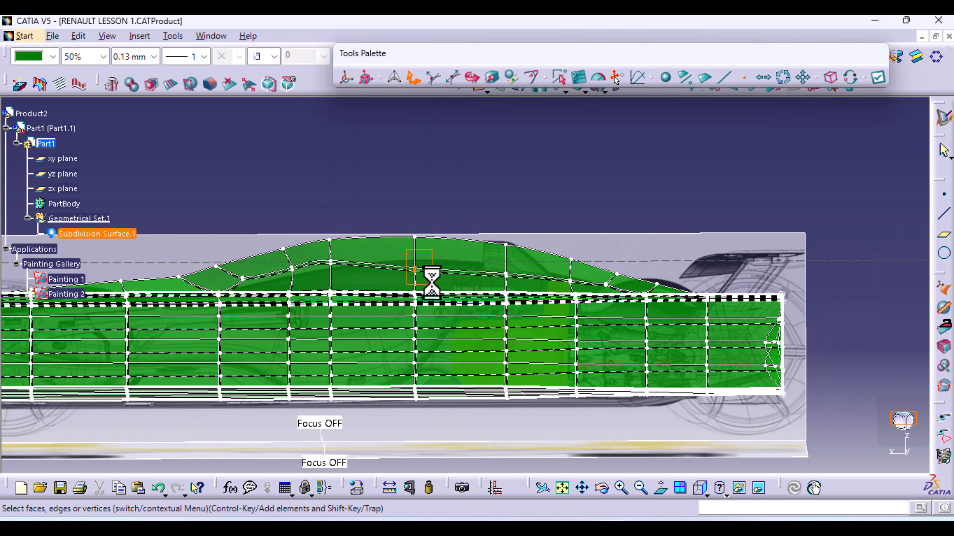
left_click_drag(413, 232, 415, 198)
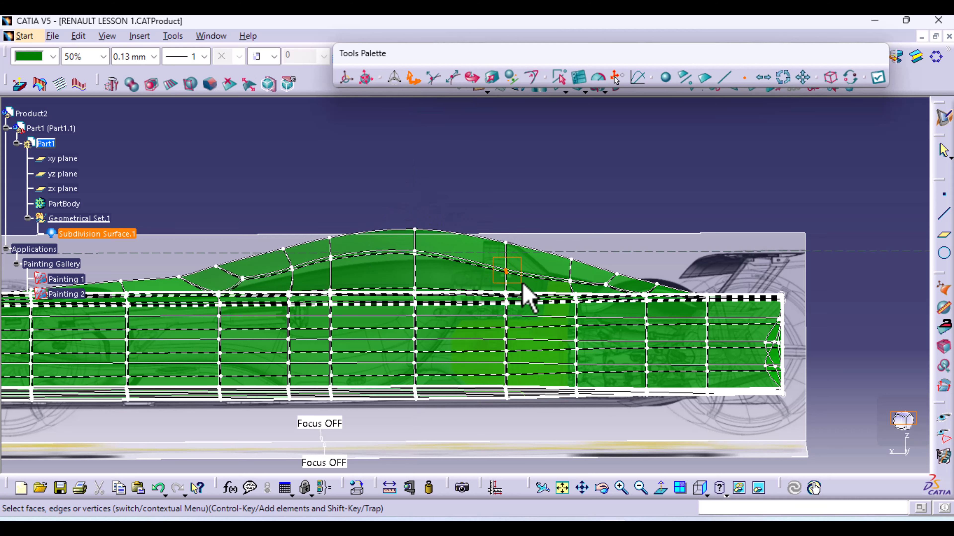
Raise the loop vertices along Z on the two cross-sections behind the hump's peak to smooth its rearward slope
left_click(505, 266)
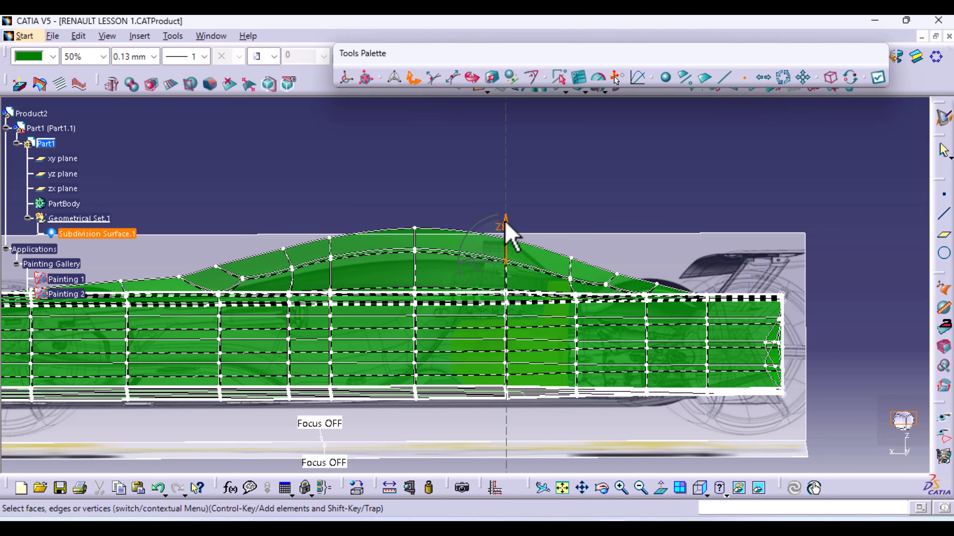
middle_click_drag(511, 362, 455, 294)
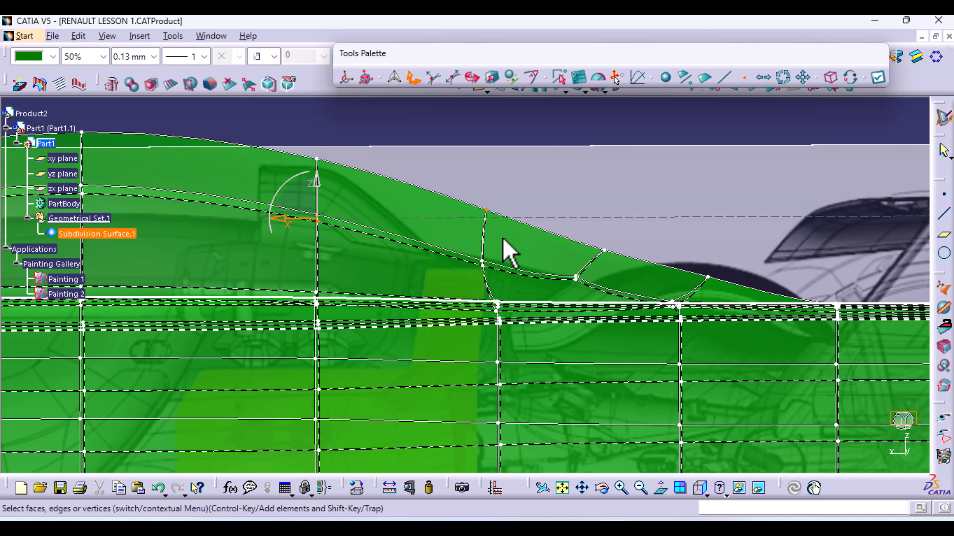
left_click(488, 286)
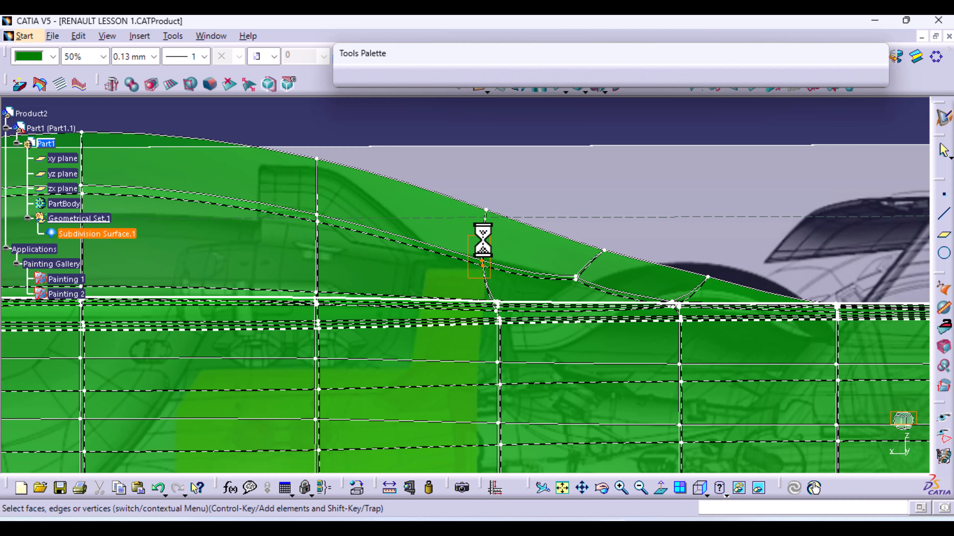
left_click_drag(483, 233, 483, 201)
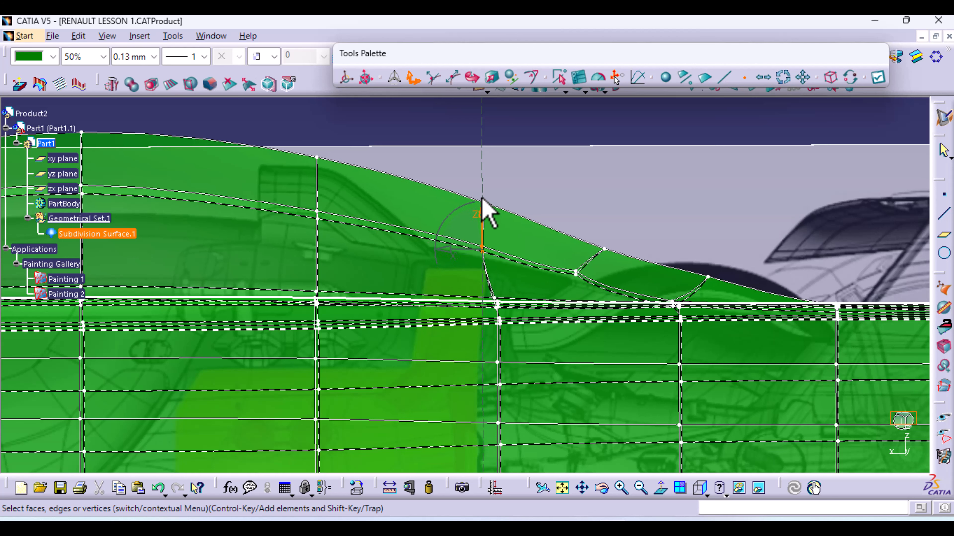
middle_click_drag(378, 249, 340, 298)
middle_click(340, 299)
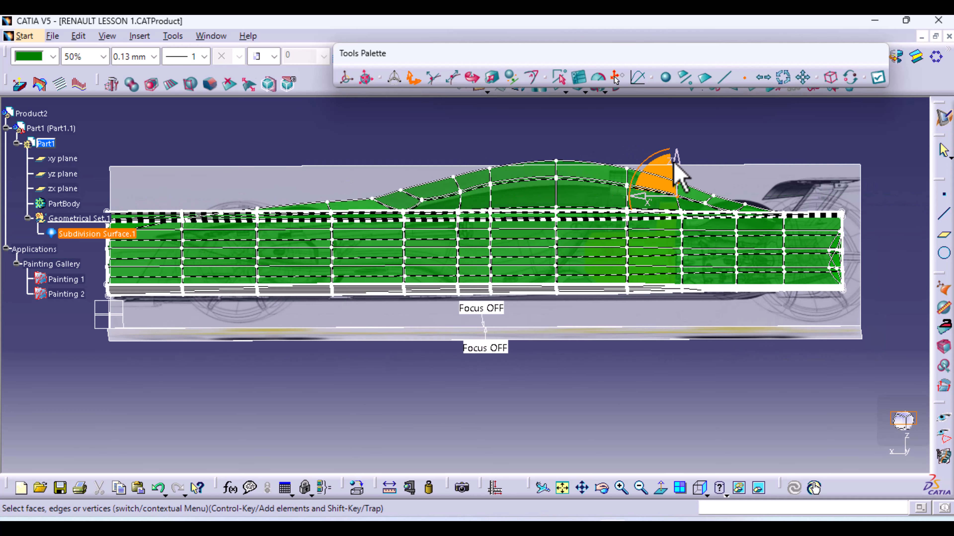
Toggle the apply mode and lower the centreline vertices on the hump's front slope along Z to the side-view blueprint
left_click(879, 79)
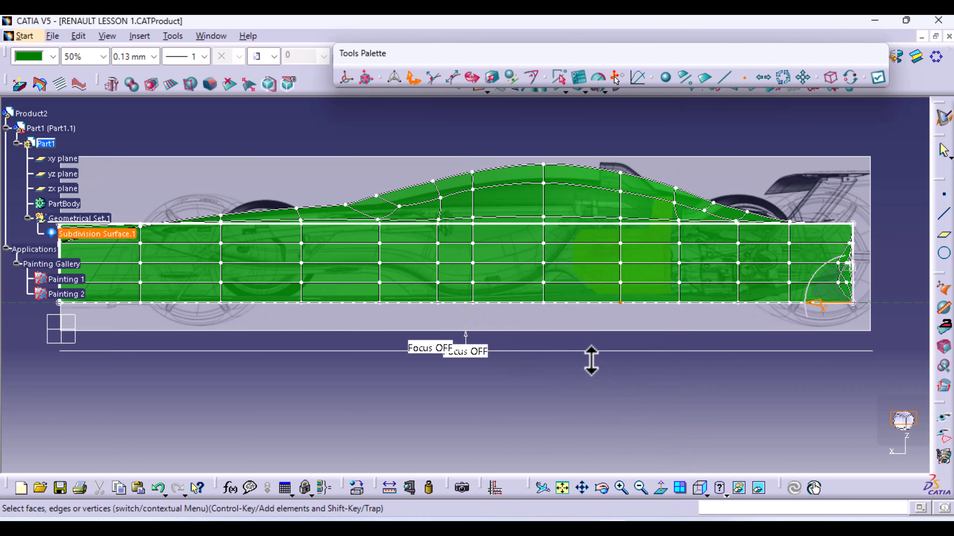
middle_click_drag(590, 361, 432, 337)
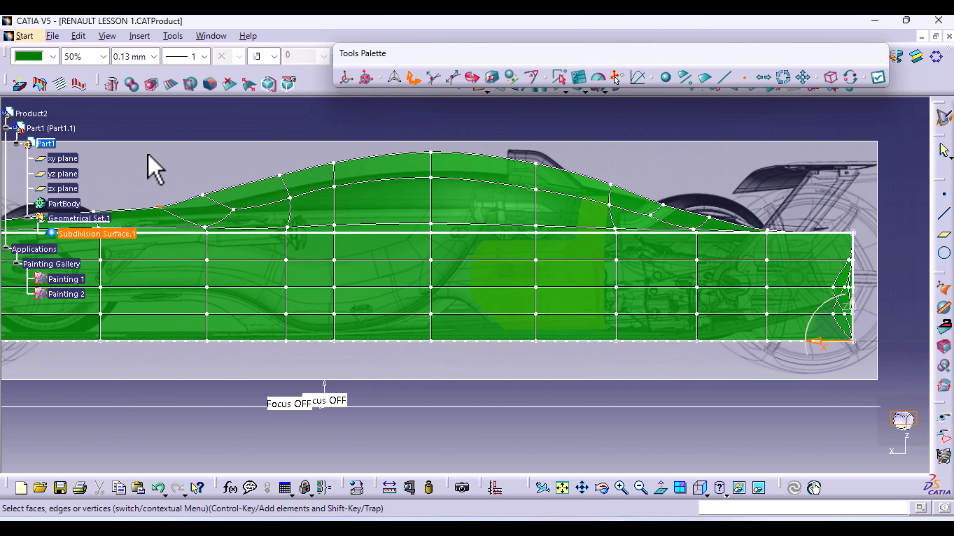
left_click(203, 195)
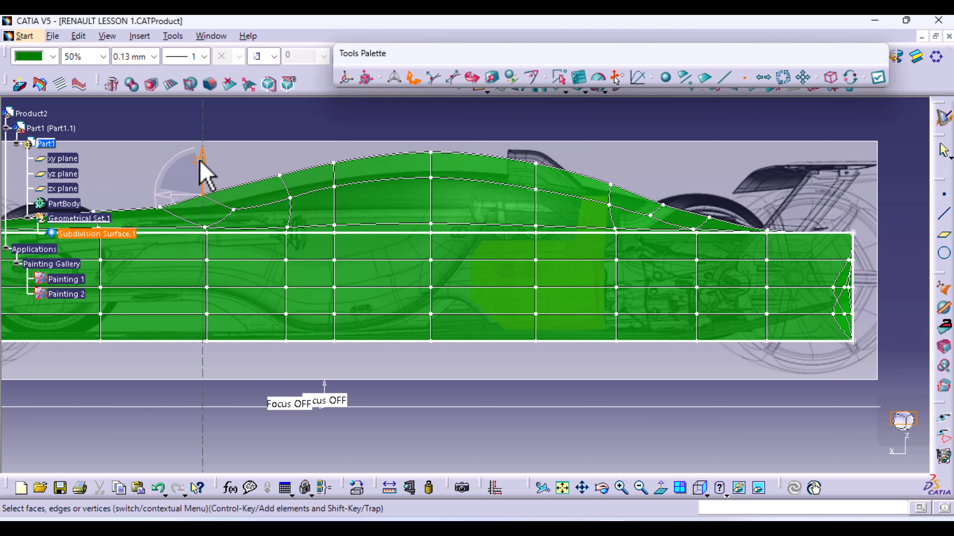
left_click_drag(202, 172, 204, 179)
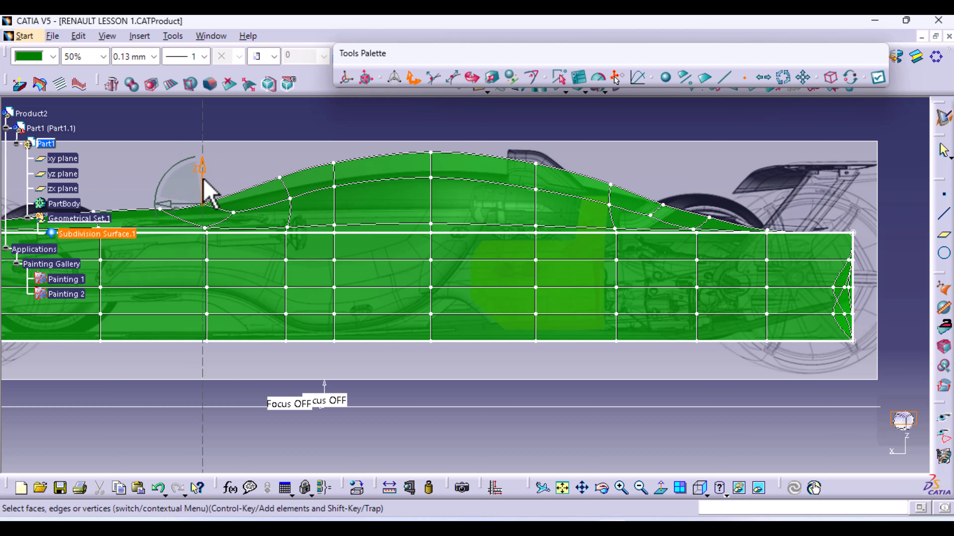
left_click(280, 178)
left_click_drag(279, 145, 279, 167)
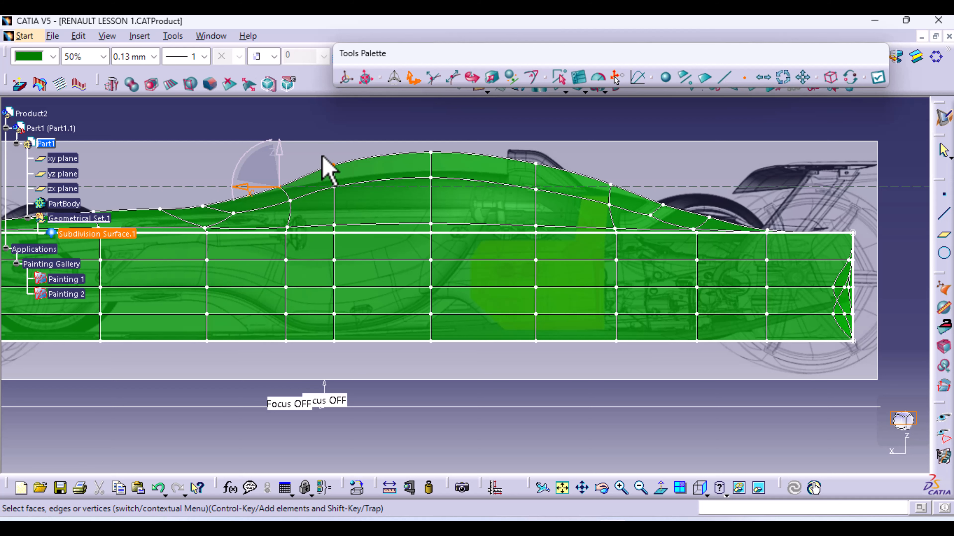
left_click(334, 164)
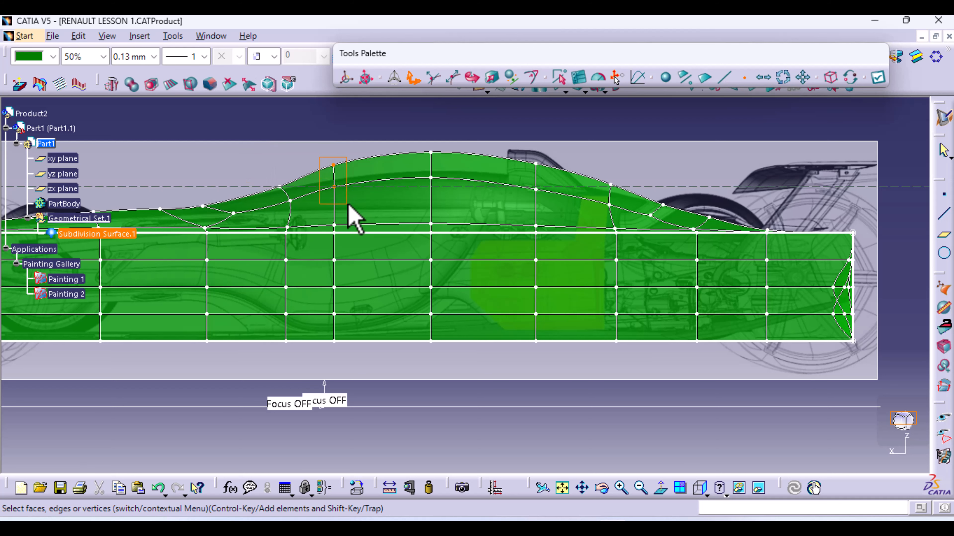
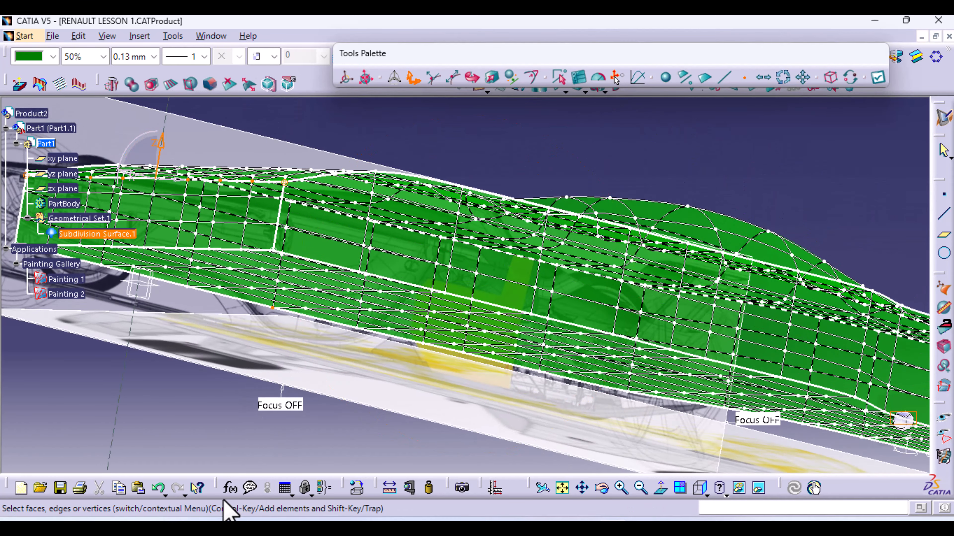
Undo the last downward translation of the front end's top-edge vertices
left_click(699, 487)
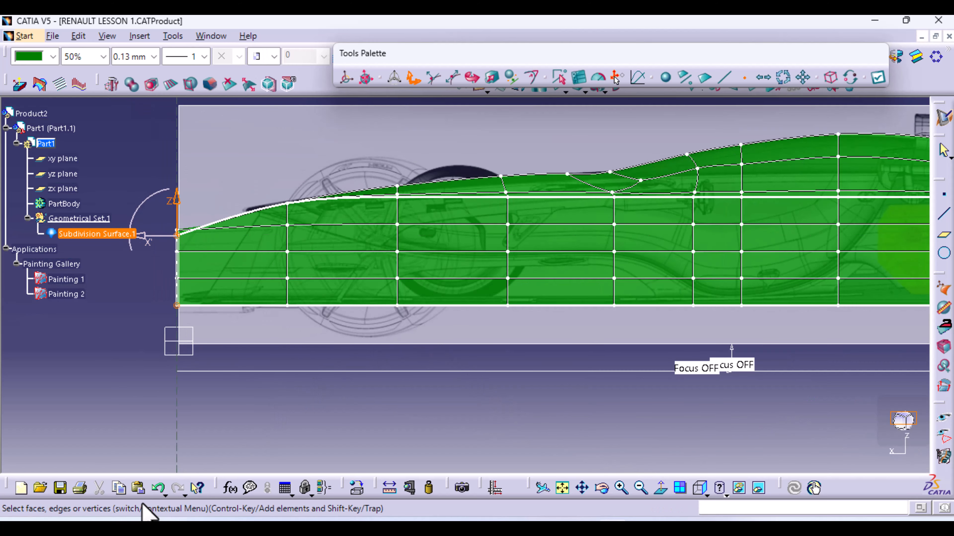
left_click(159, 487)
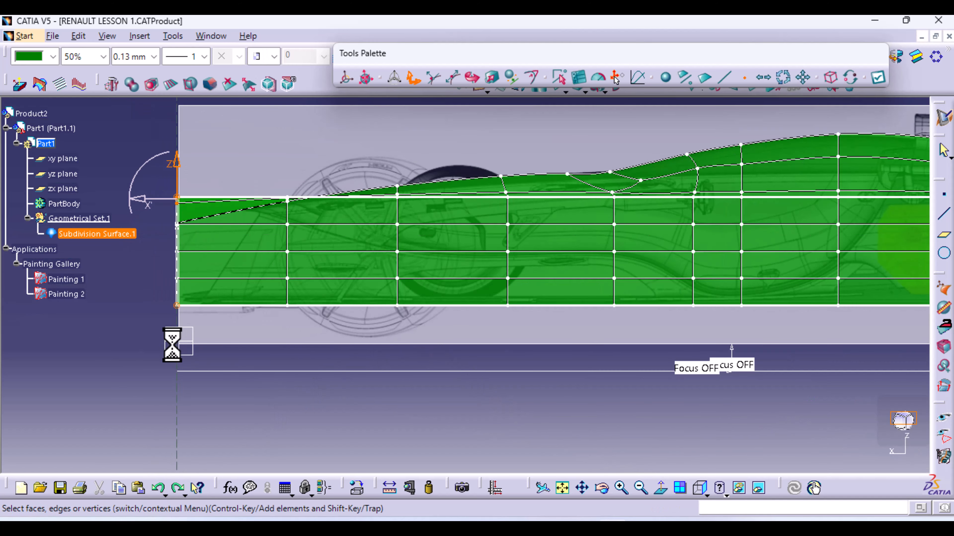
middle_click_drag(206, 307, 473, 332)
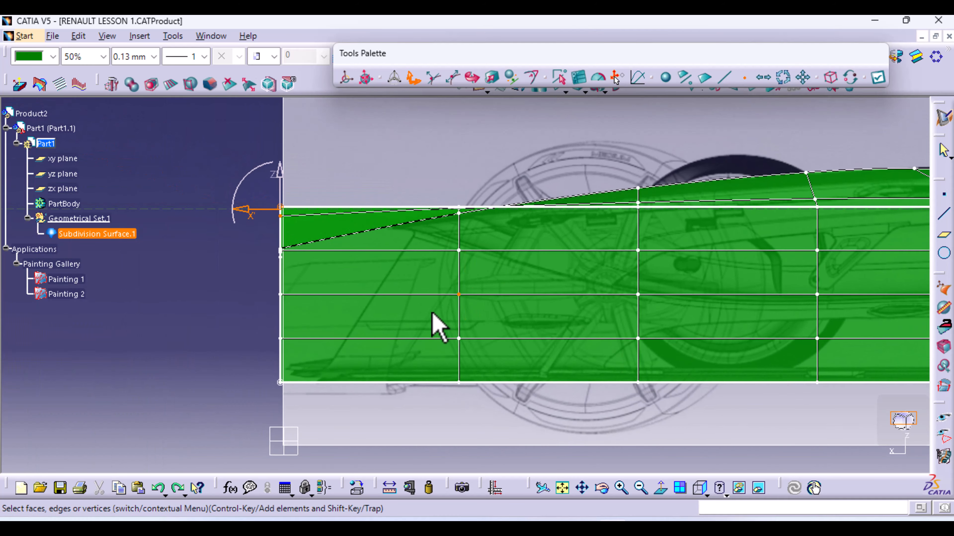
middle_click_drag(343, 305, 496, 230)
middle_click_drag(385, 247, 388, 179)
middle_click_drag(332, 206, 467, 375)
middle_click_drag(330, 326, 246, 310)
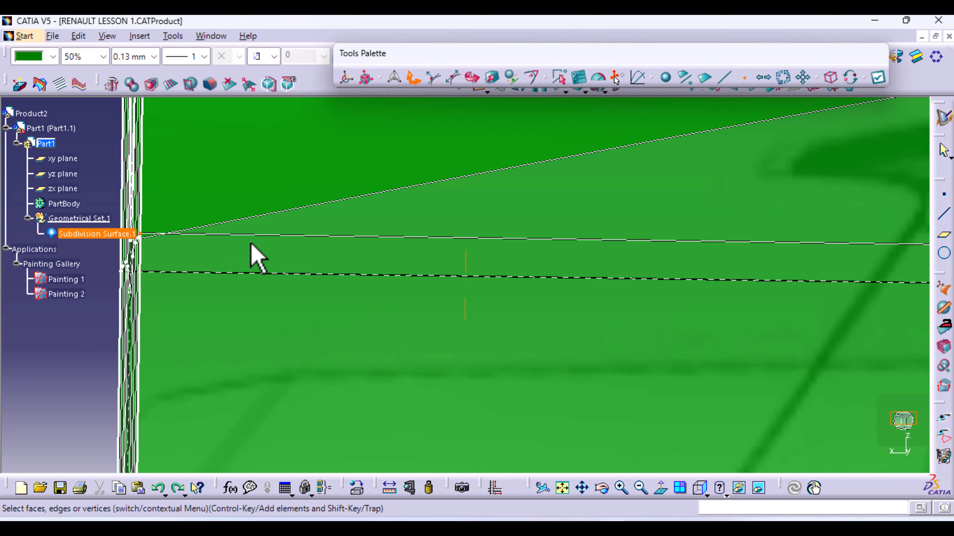
middle_click_drag(251, 244, 286, 387)
middle_click_drag(310, 257, 402, 285)
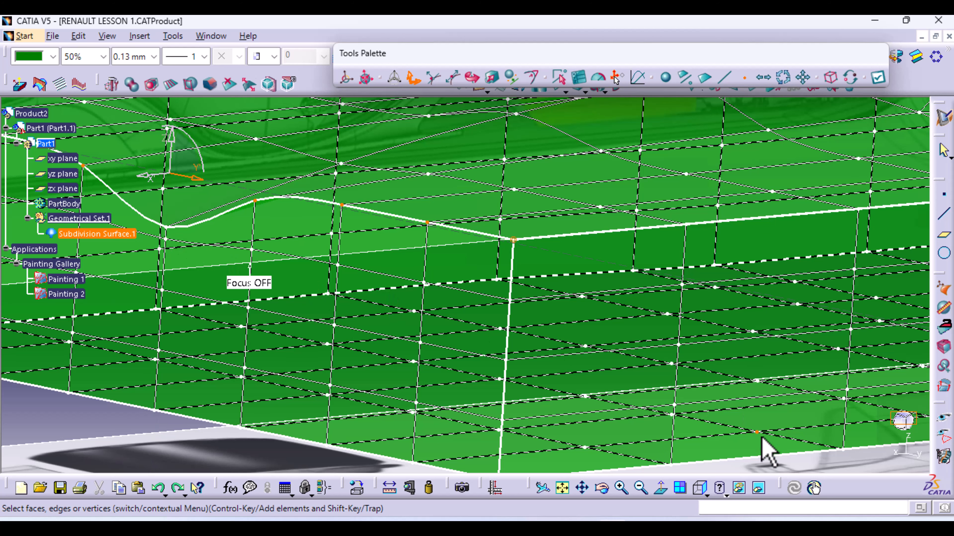
Select the front end's upper rows of vertices in side view and lower them along Z to the blueprint's nose profile
left_click(699, 488)
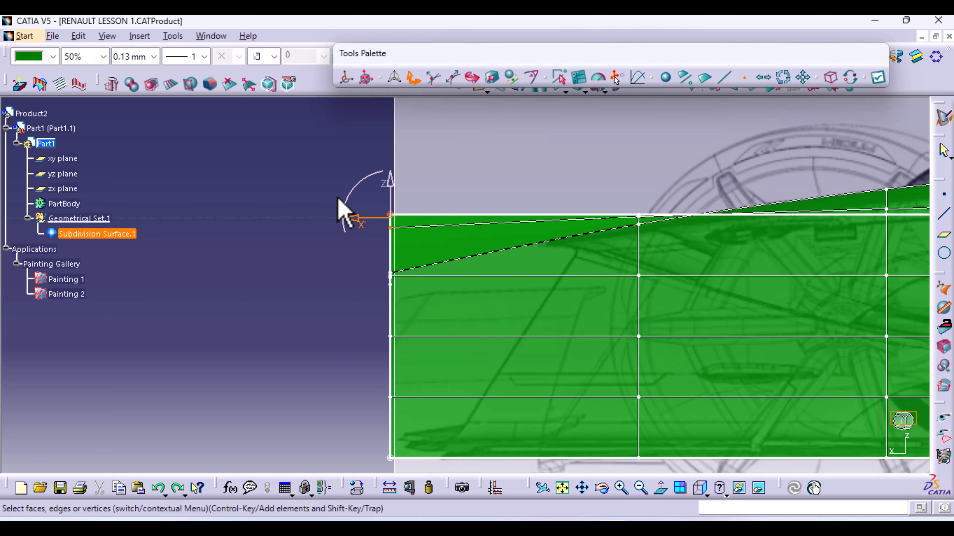
left_click_drag(343, 158, 383, 229)
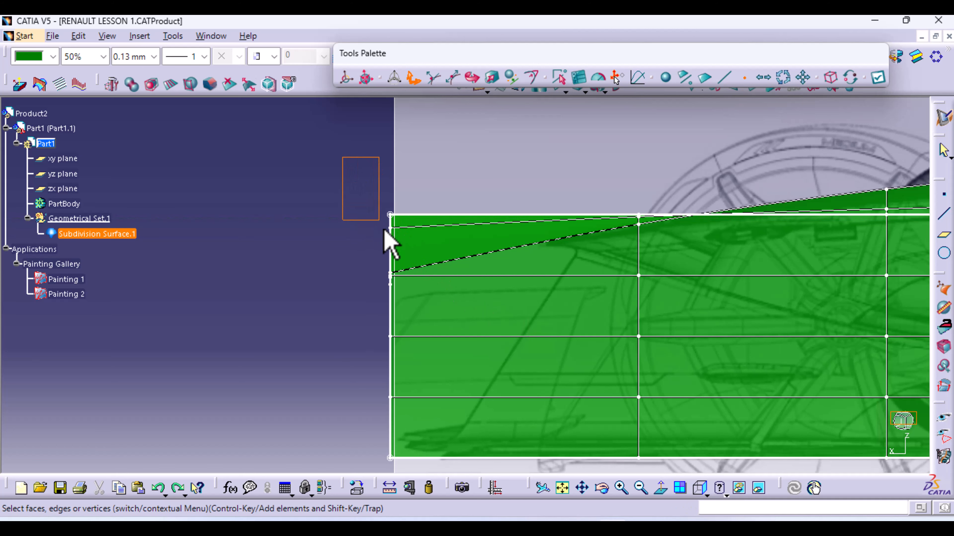
left_click_drag(424, 362, 425, 362)
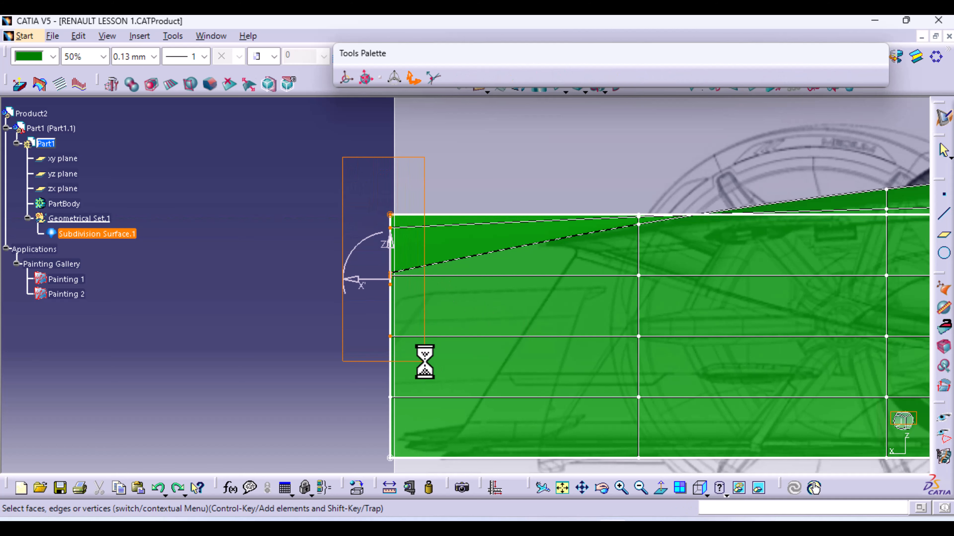
middle_click_drag(331, 189, 378, 198)
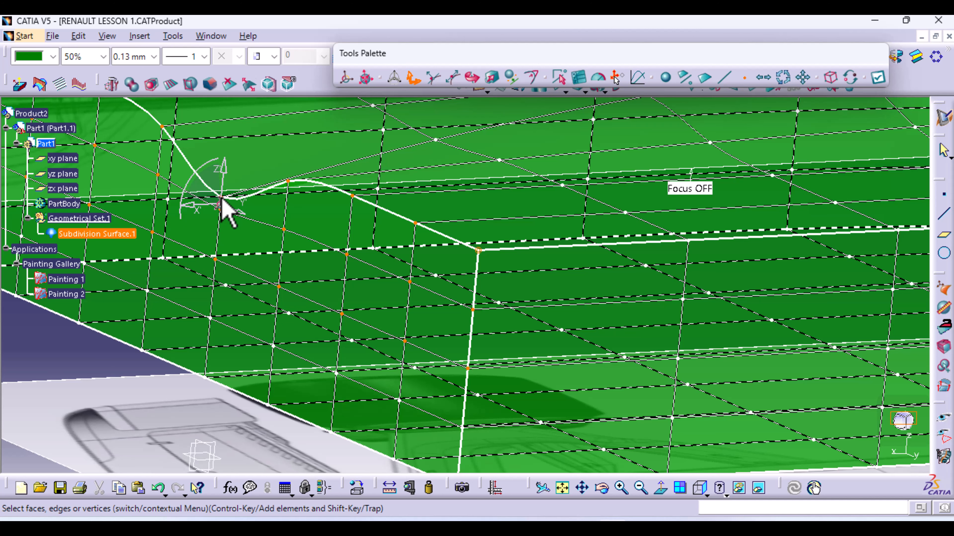
left_click_drag(221, 200, 120, 200)
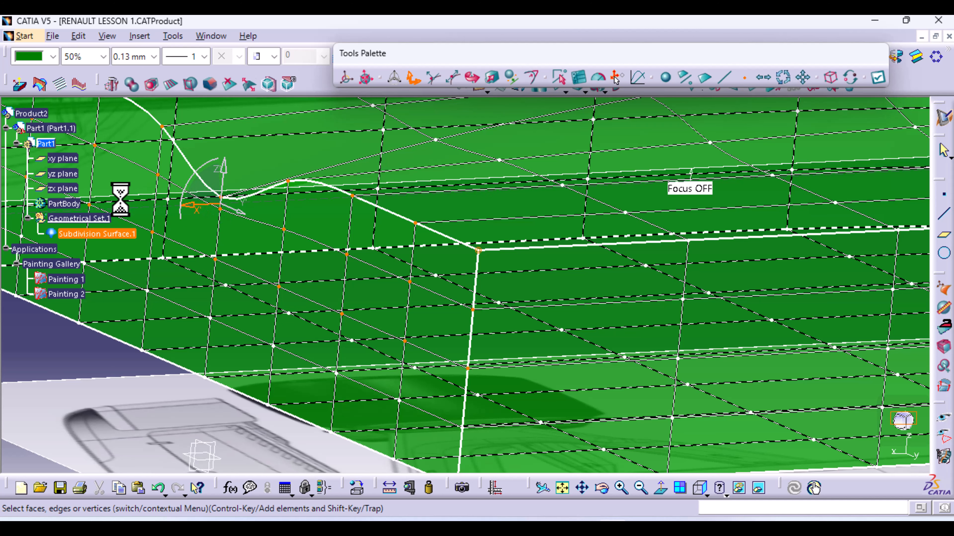
middle_click_drag(257, 286, 204, 239)
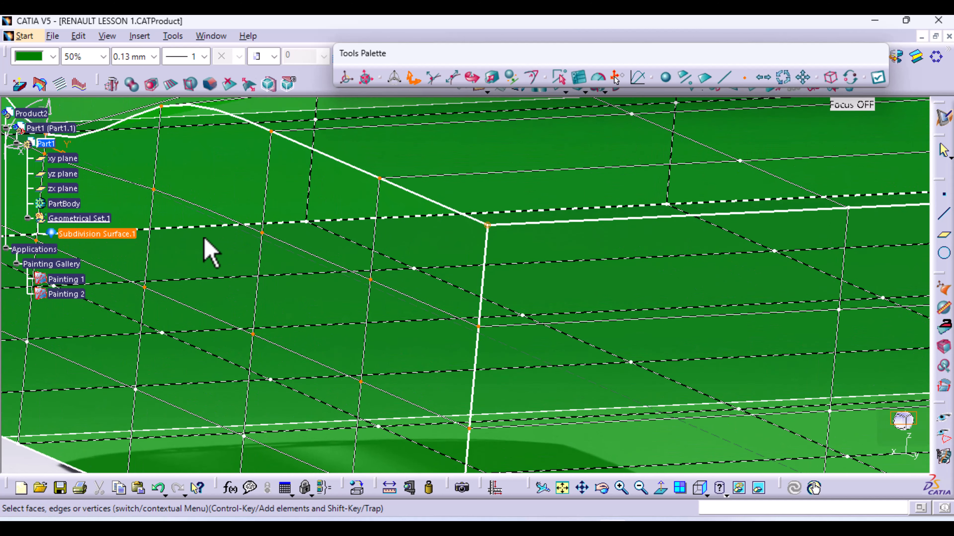
middle_click_drag(141, 248, 440, 349)
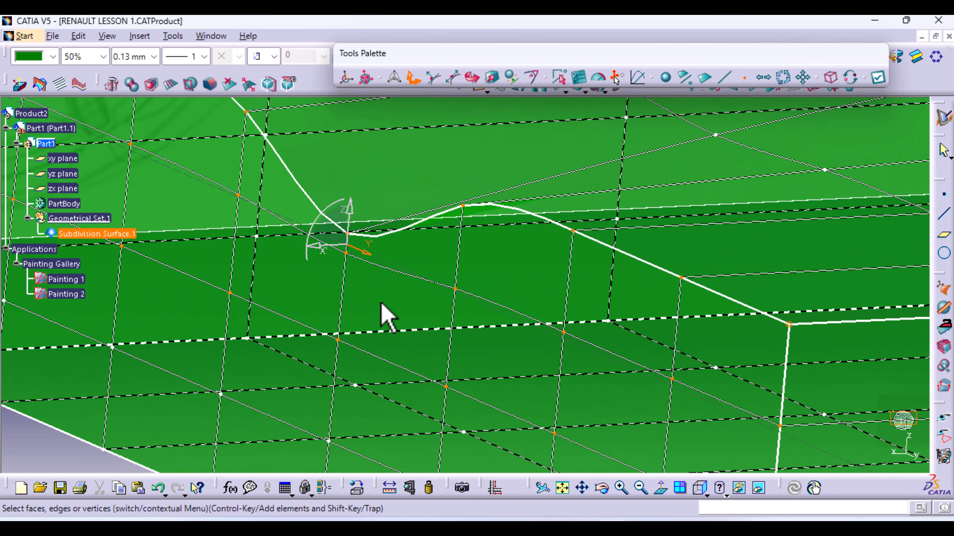
left_click(347, 233)
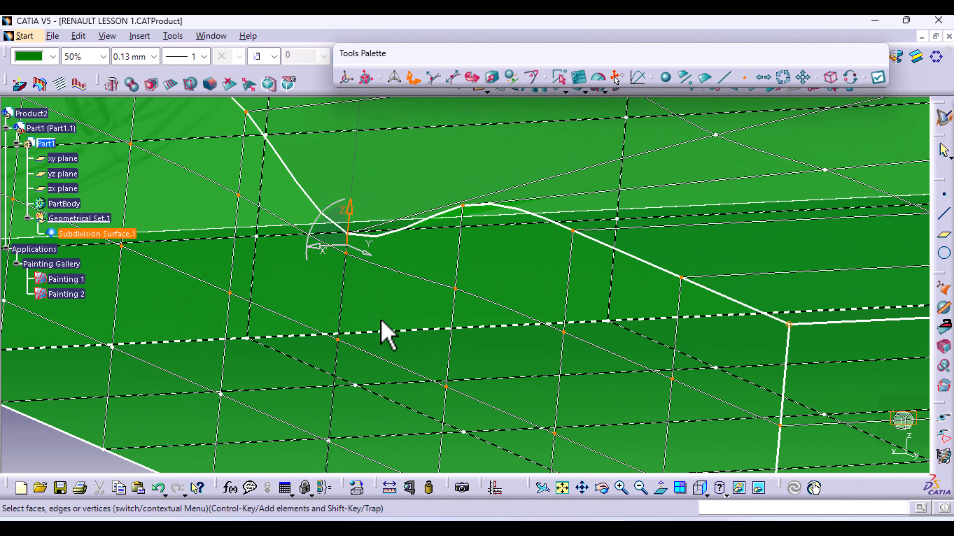
middle_click_drag(454, 230, 473, 316)
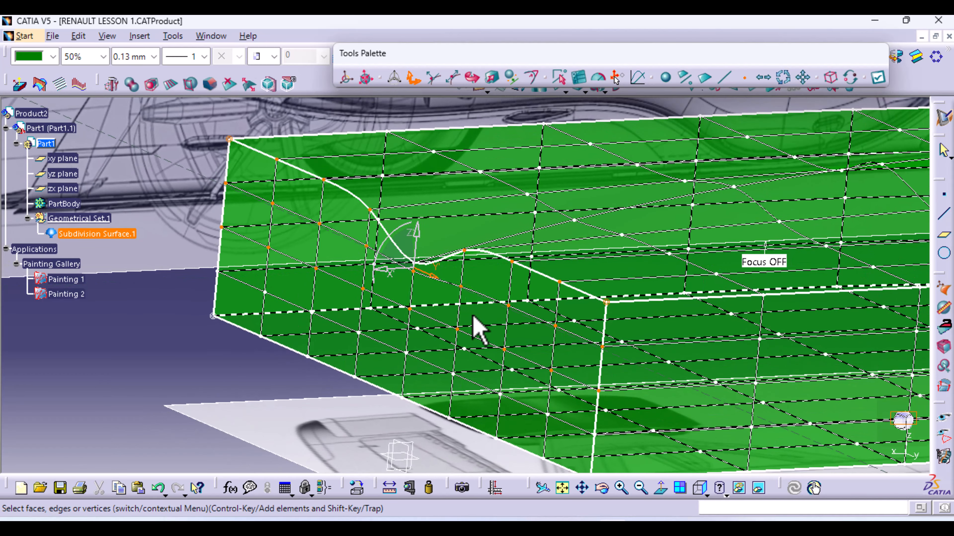
left_click(698, 488)
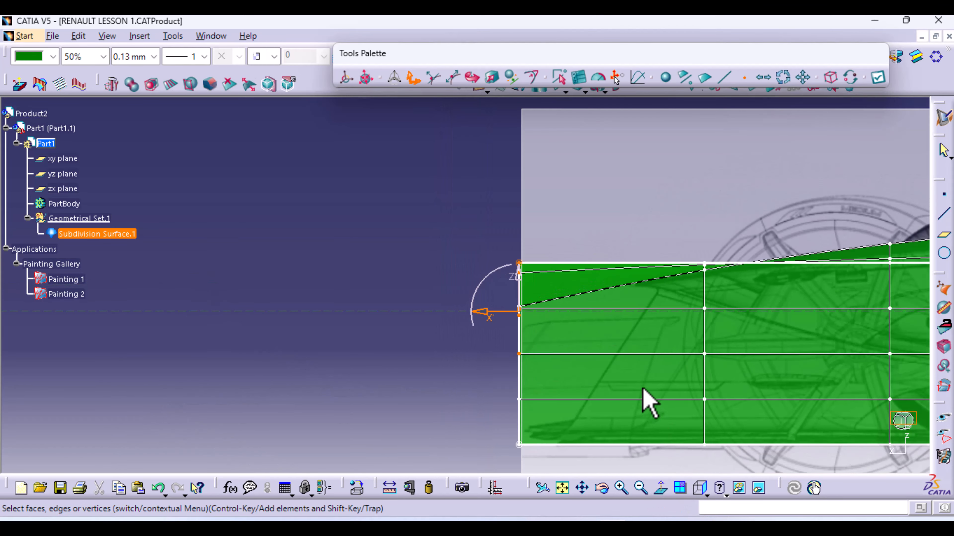
middle_click_drag(649, 398, 528, 324)
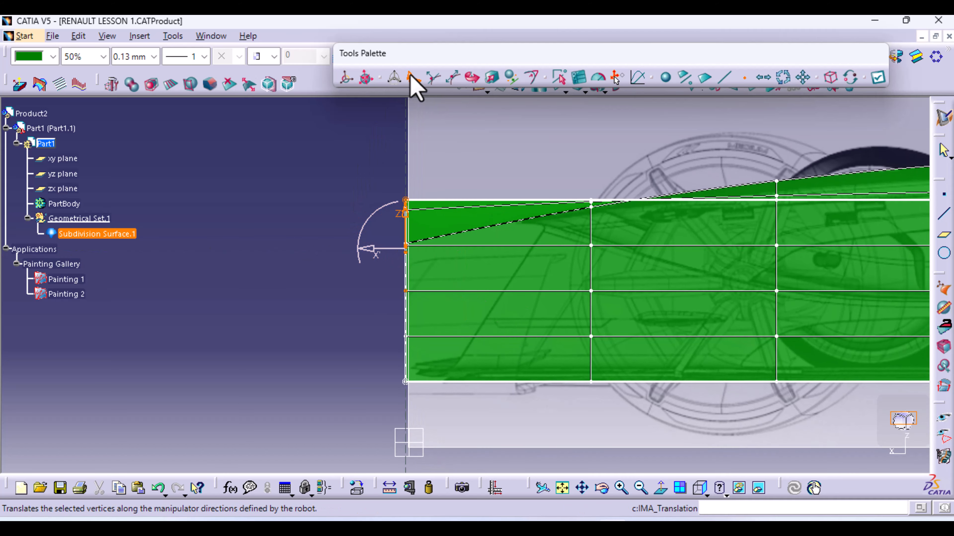
left_click_drag(404, 213, 394, 286)
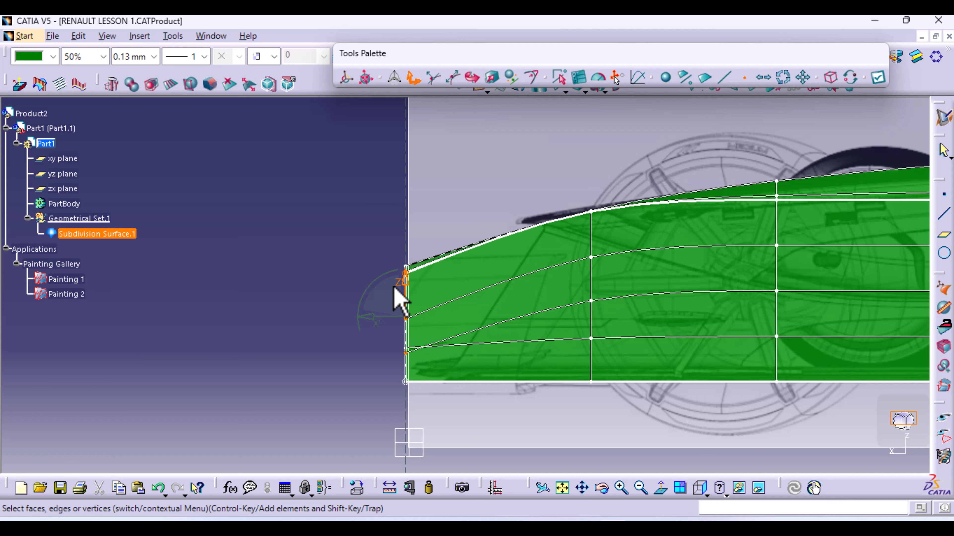
left_click_drag(395, 287, 393, 283)
Raise the centre top vertex of the front edge along Z and check the resulting nose shape from the front
left_click(405, 268)
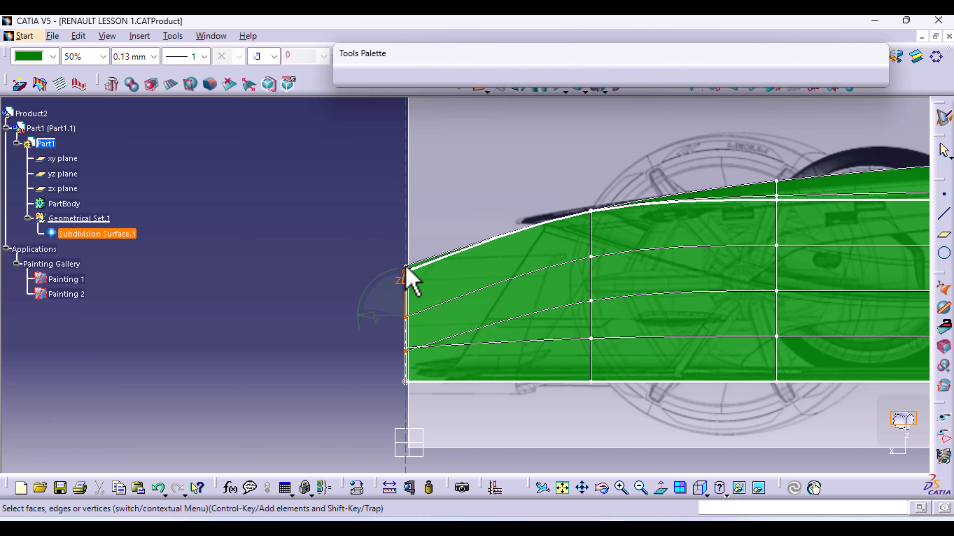
left_click_drag(404, 227, 401, 200)
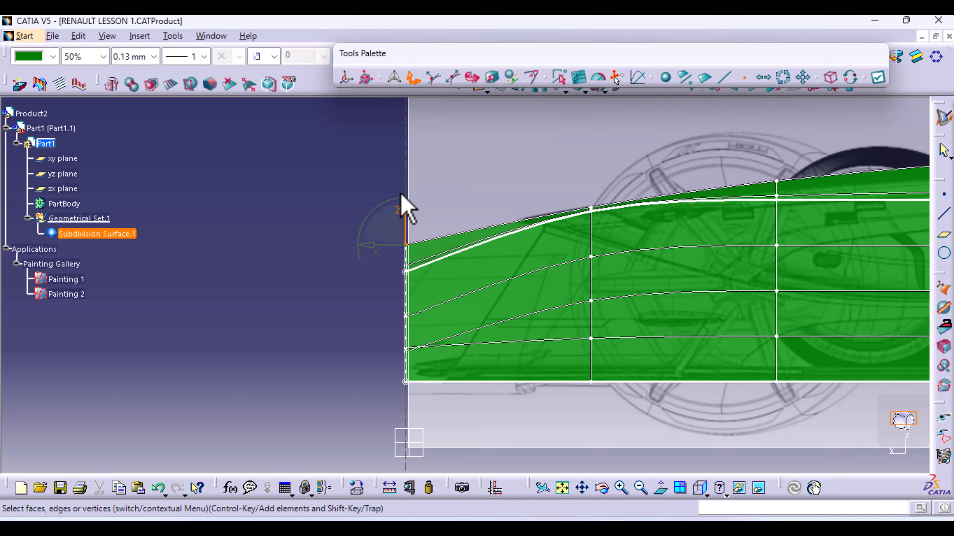
left_click_drag(400, 194, 399, 195)
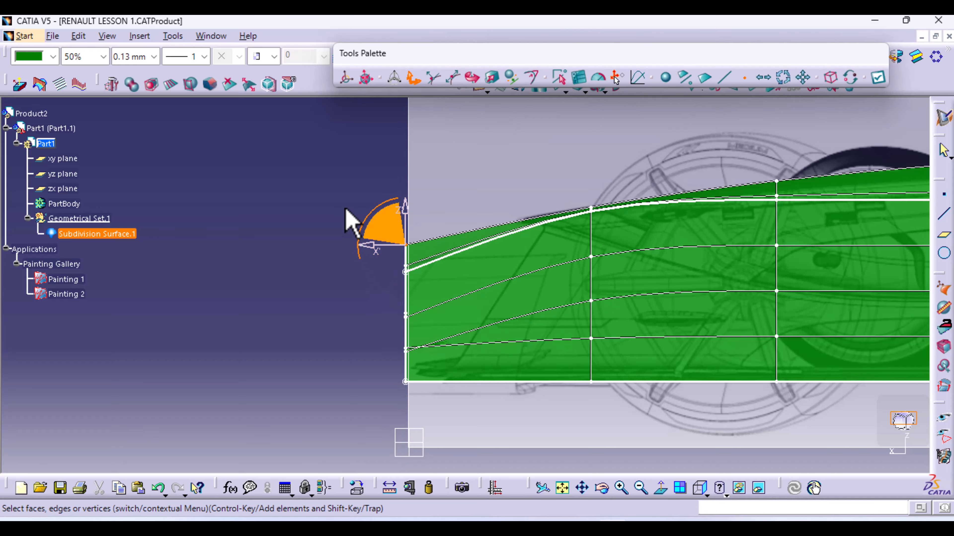
middle_click_drag(356, 219, 435, 240)
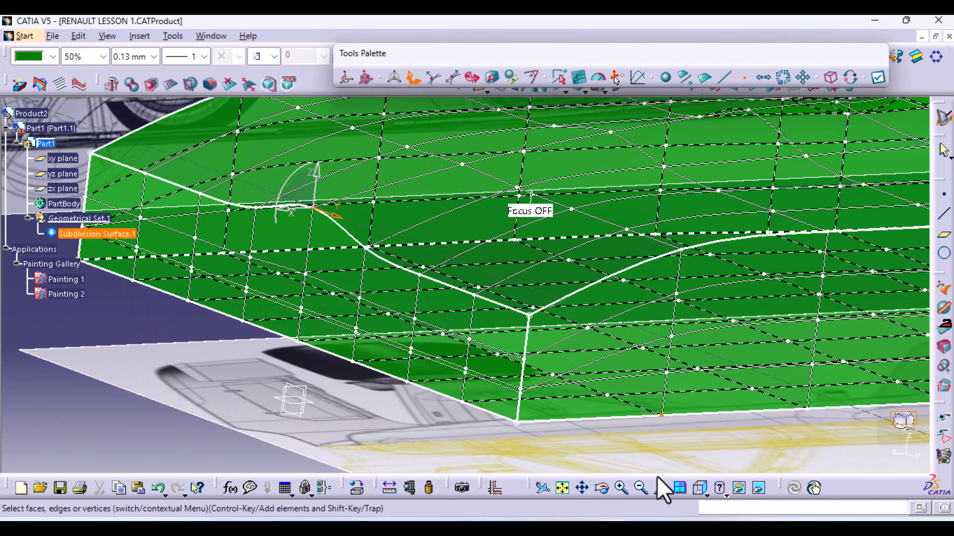
Select all vertices of the second cross-section from the front except its topmost centreline vertex and lower them along Z
left_click(694, 488)
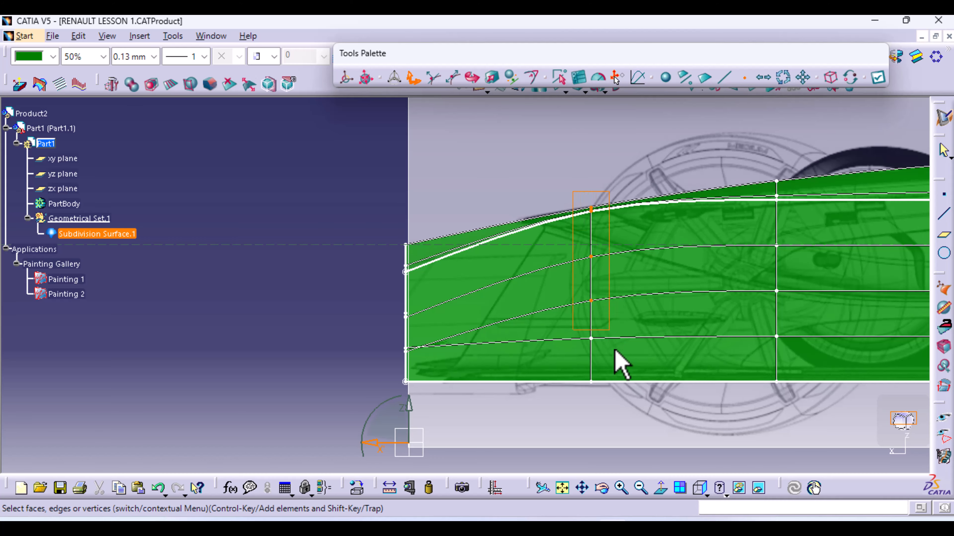
left_click(629, 400)
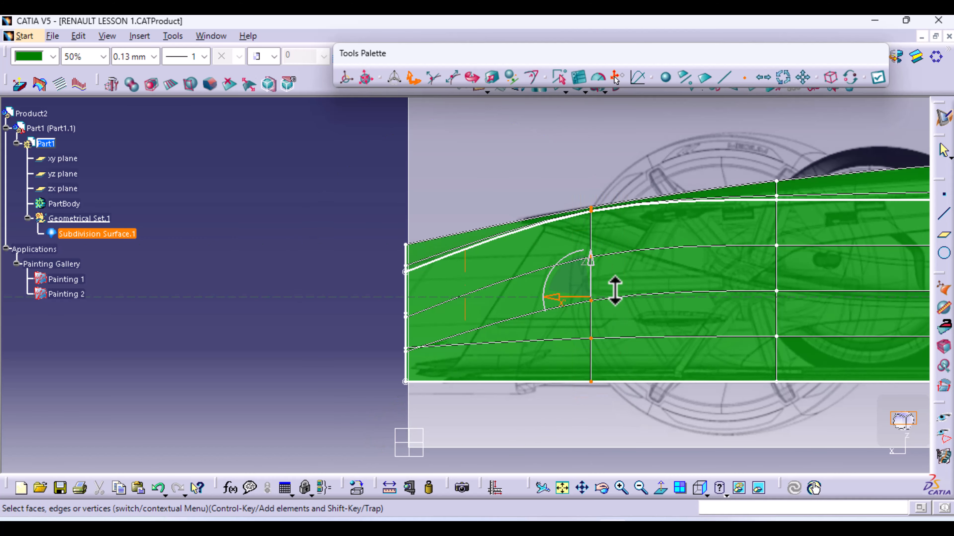
middle_click_drag(614, 291, 307, 366)
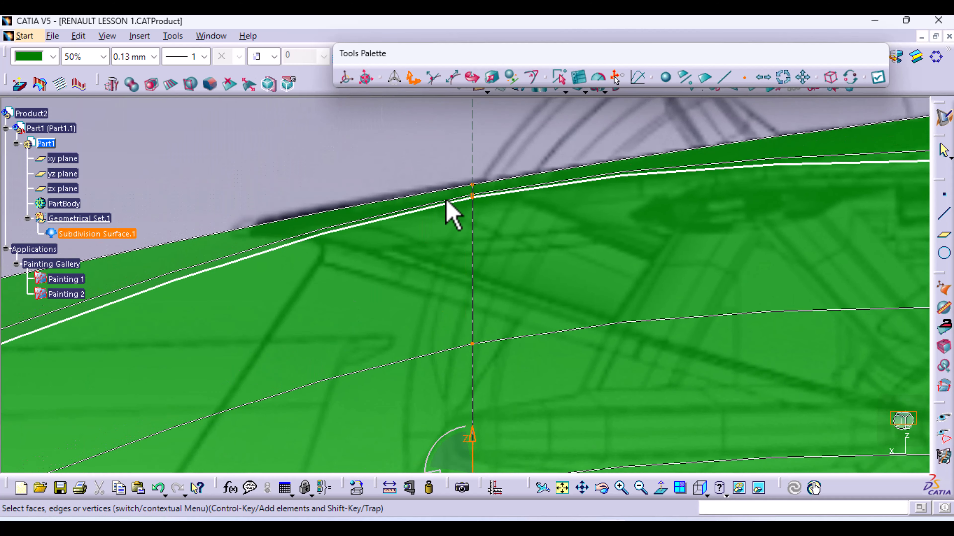
left_click(474, 190)
mouse_move(536, 287)
middle_mouse_down()
mouse_move(534, 280)
mouse_move(534, 366)
mouse_move(518, 260)
middle_mouse_up()
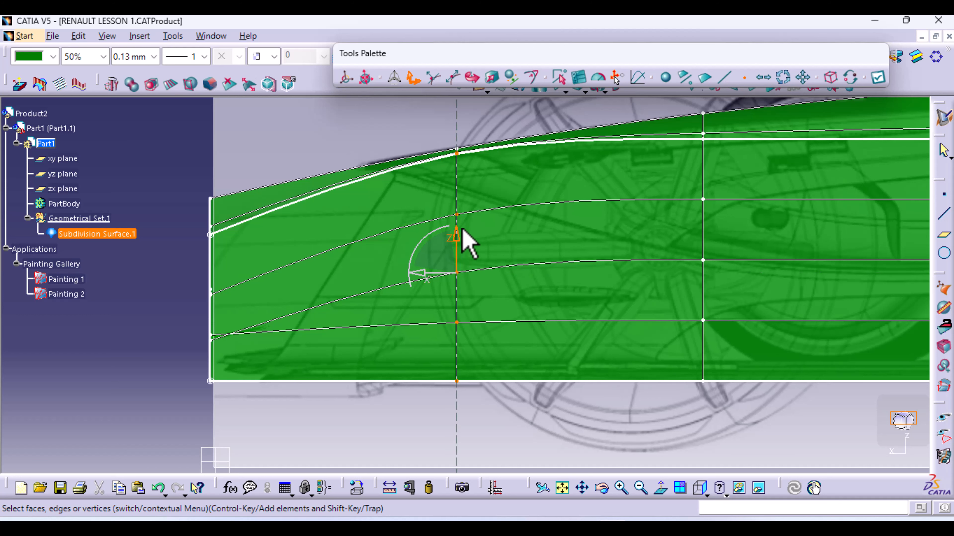
left_click_drag(457, 233, 455, 249)
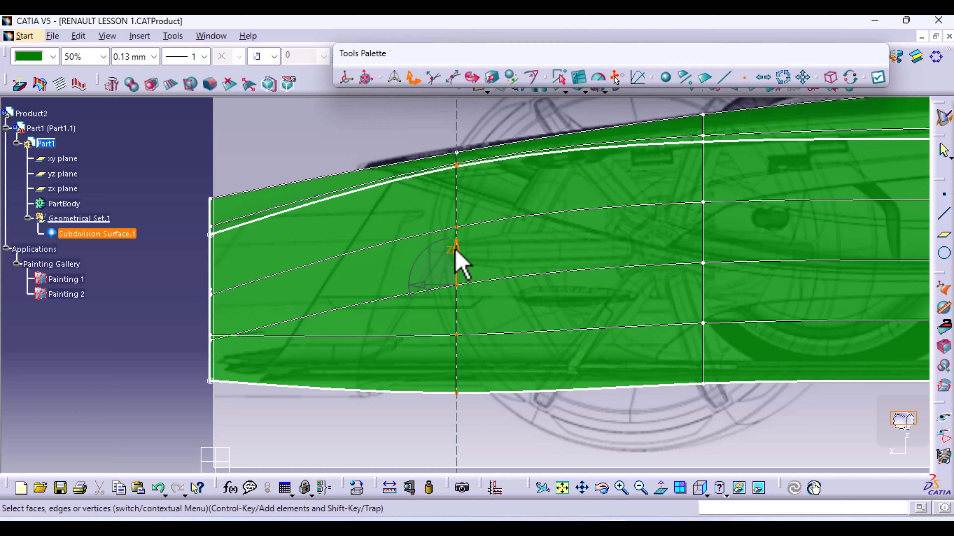
Raise the topmost centreline vertices of the second cross-section and the front edge slightly along Z to follow the side-view blueprint
left_click(457, 152)
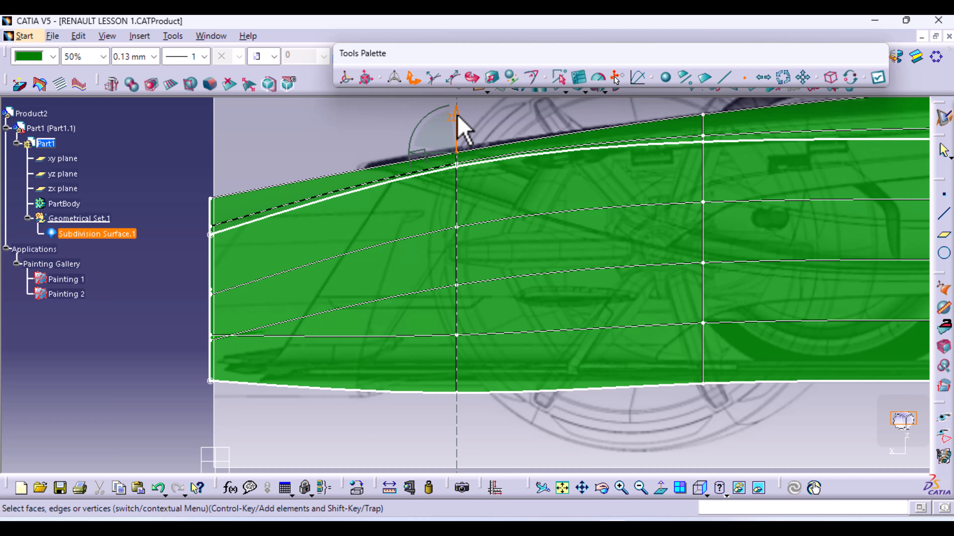
left_click_drag(457, 115, 456, 111)
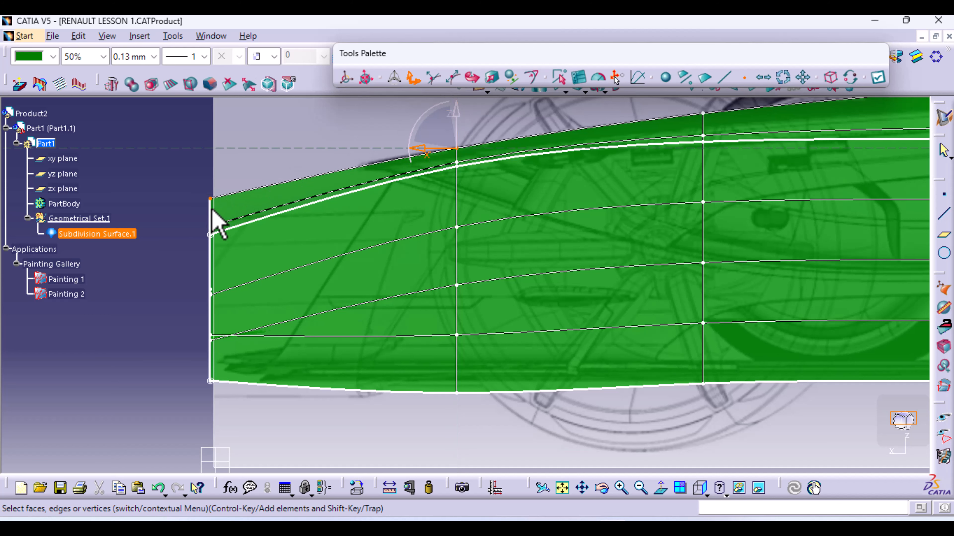
left_click(211, 197)
left_click_drag(210, 181, 212, 167)
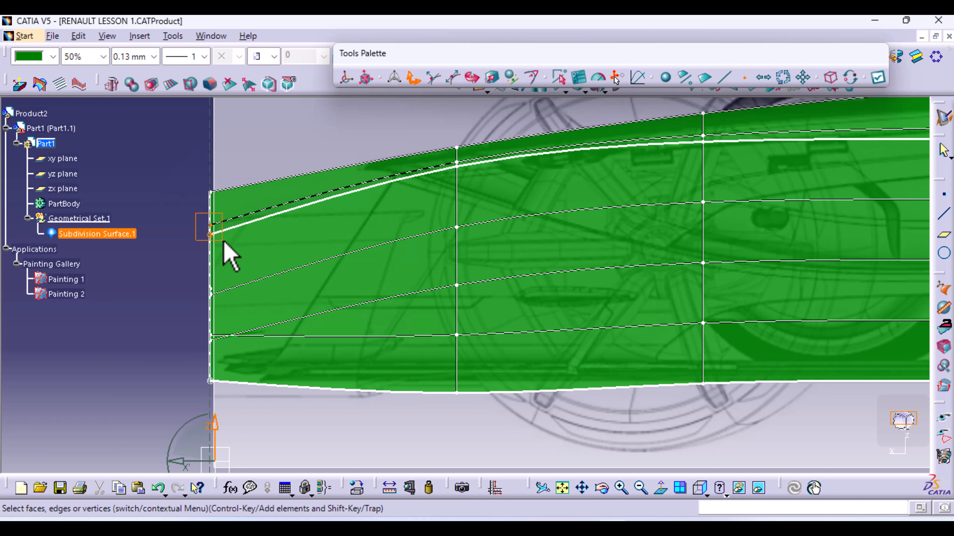
Raise the front edge's upper vertices beside the centreline along Z and lower its centre top vertex slightly to even out the nose
left_click_drag(235, 320, 234, 319)
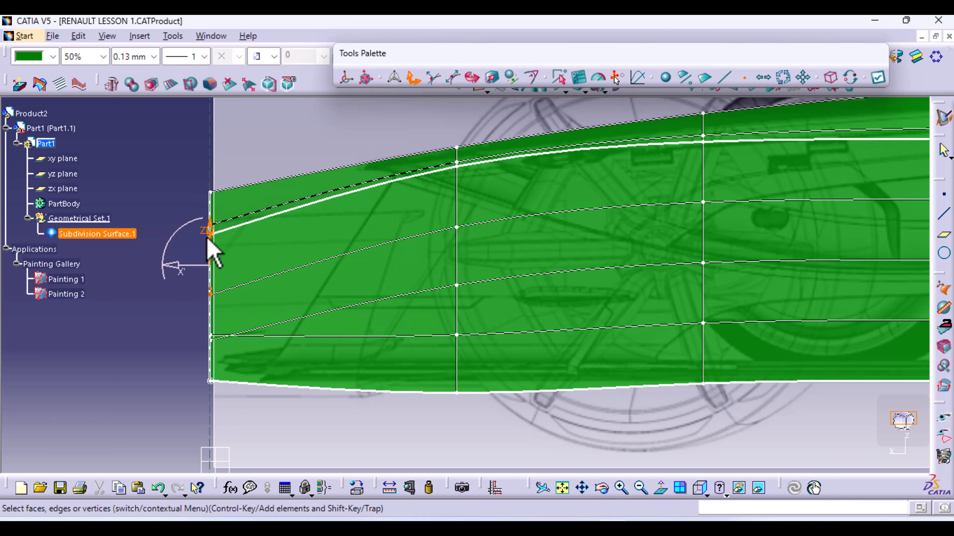
left_click_drag(208, 230, 205, 213)
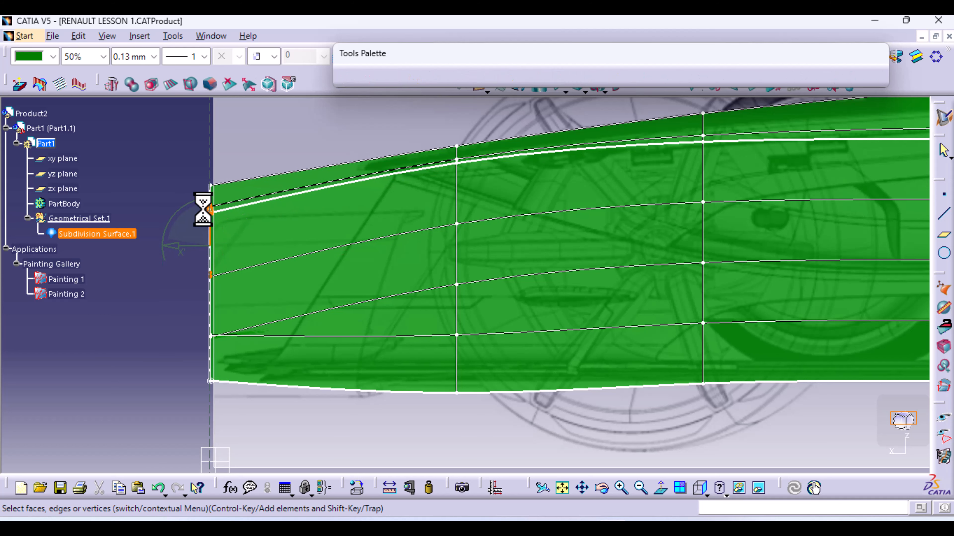
left_click(210, 185)
left_click_drag(214, 149, 215, 157)
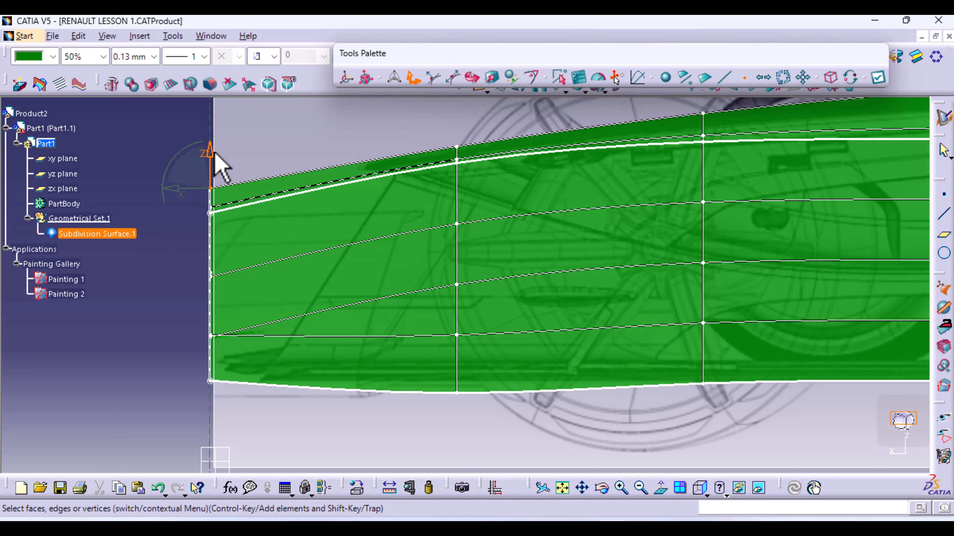
Examine the reshaped body from several angles and compare its loop and hump area with the top-view blueprint
middle_click_drag(293, 199, 511, 405)
middle_click_drag(373, 343, 369, 381)
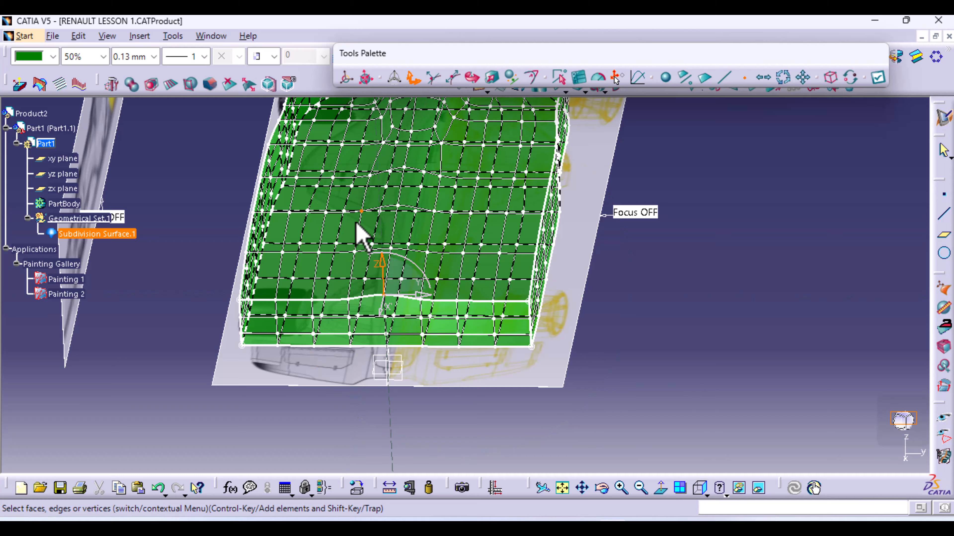
mouse_move(289, 269)
middle_mouse_down()
mouse_move(302, 334)
mouse_move(387, 305)
mouse_move(392, 279)
mouse_move(389, 336)
mouse_move(296, 262)
middle_mouse_up()
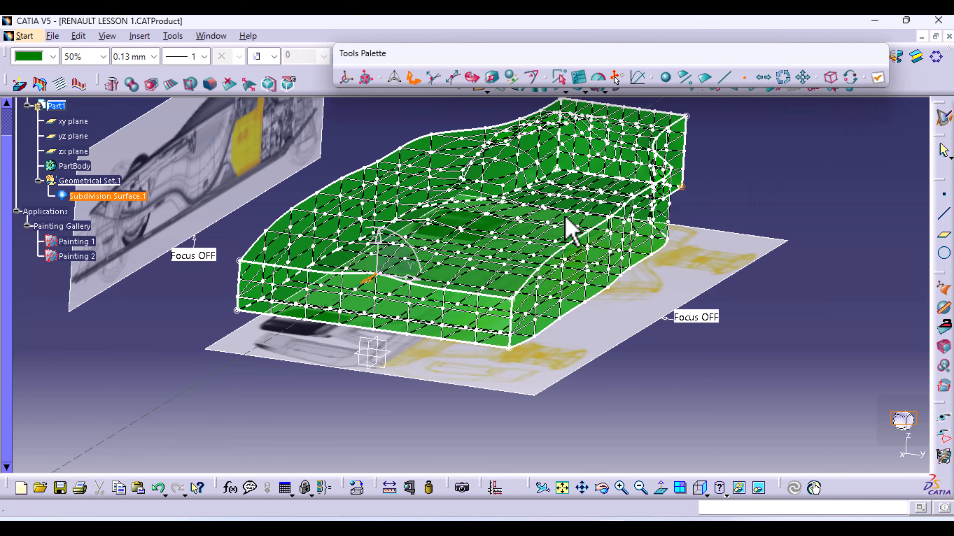
mouse_move(566, 227)
middle_mouse_down()
mouse_move(455, 353)
mouse_move(449, 320)
mouse_move(477, 311)
mouse_move(486, 409)
mouse_move(495, 391)
mouse_move(505, 415)
mouse_move(479, 362)
mouse_move(427, 340)
mouse_move(383, 367)
mouse_move(368, 398)
mouse_move(368, 375)
mouse_move(479, 422)
mouse_move(549, 399)
mouse_move(562, 370)
mouse_move(557, 392)
middle_mouse_up()
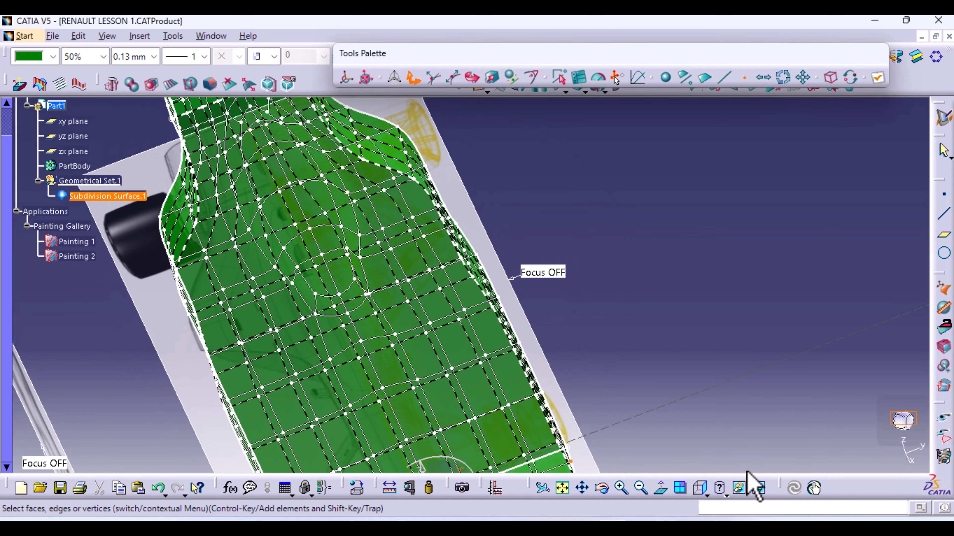
left_click(705, 494)
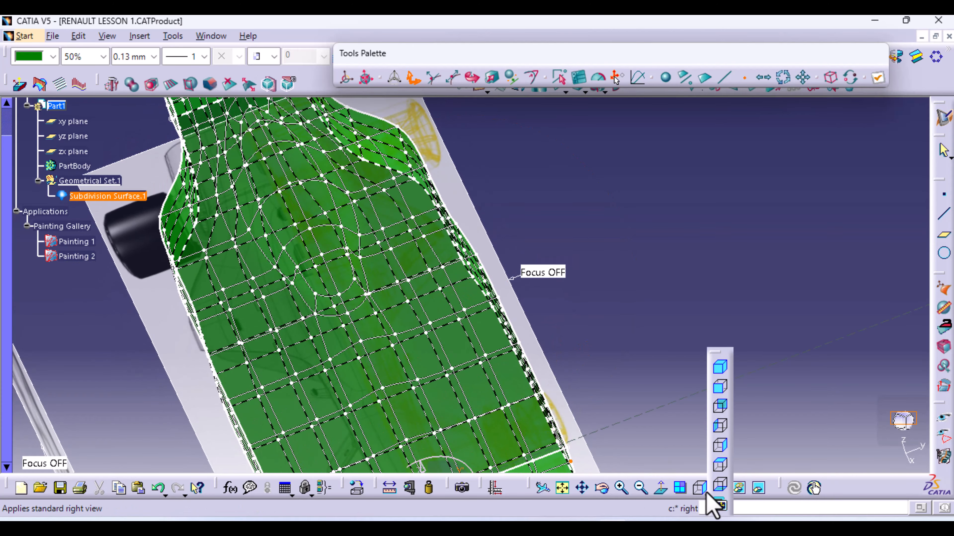
left_click(719, 465)
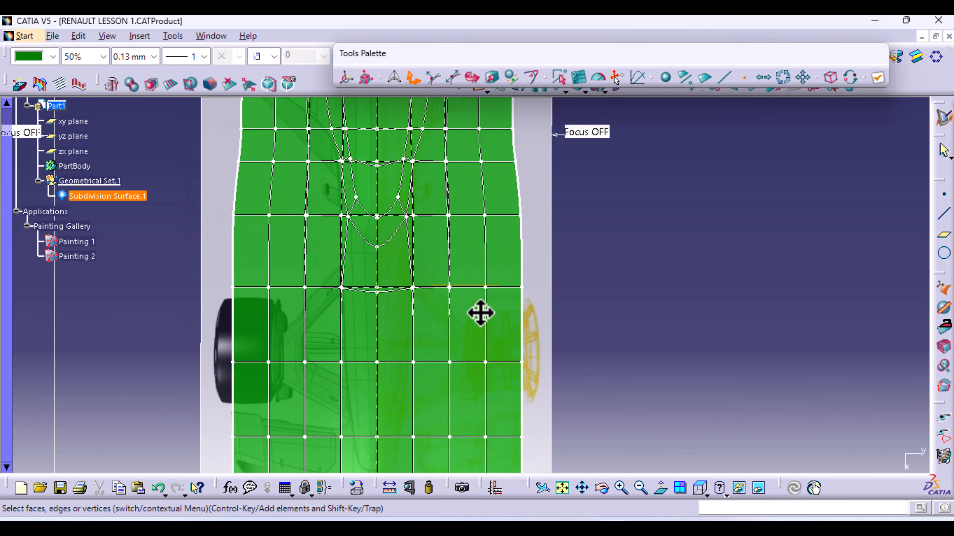
middle_click_drag(480, 313, 485, 441)
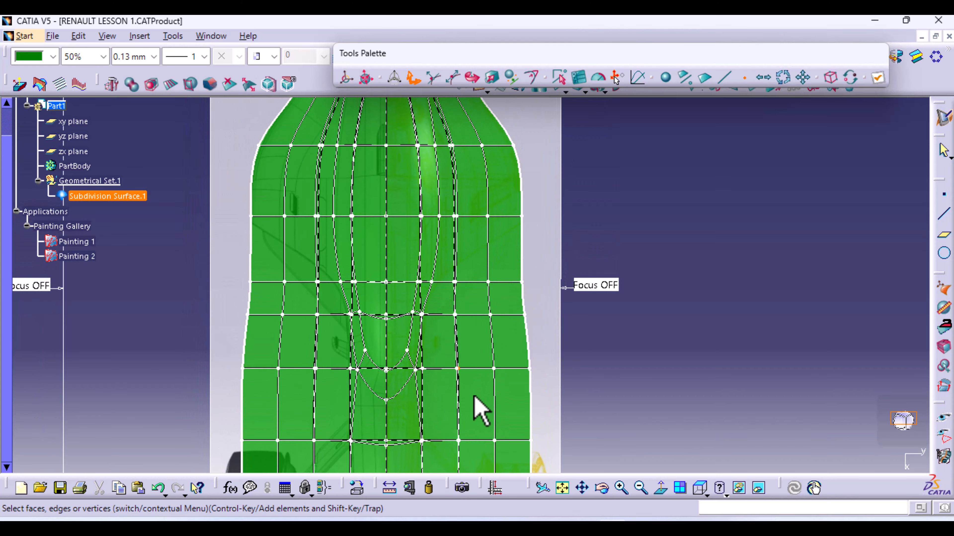
middle_click_drag(474, 407, 470, 254)
middle_click_drag(444, 393, 703, 458)
middle_click_drag(649, 250, 613, 470)
middle_click_drag(612, 206, 607, 401)
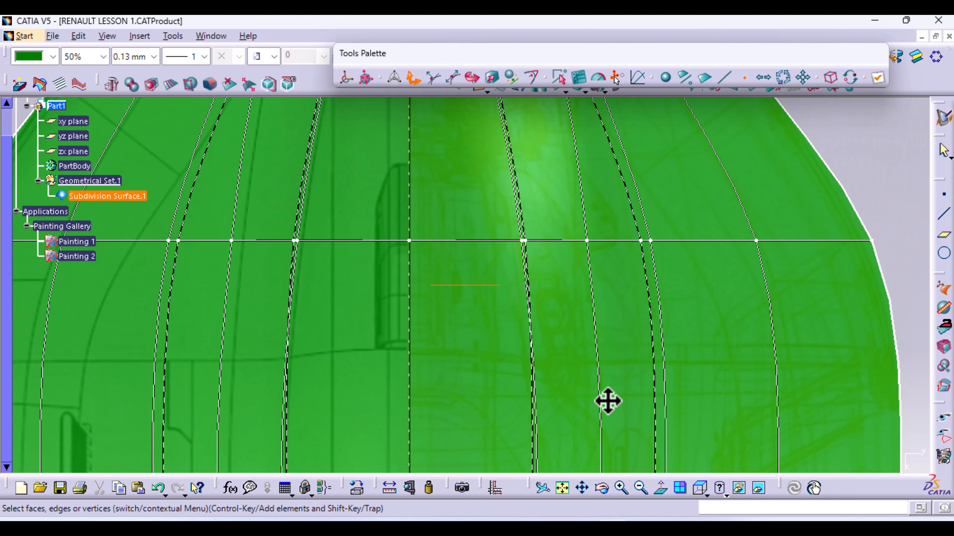
middle_click_drag(595, 282, 601, 446)
middle_click_drag(566, 179, 549, 169)
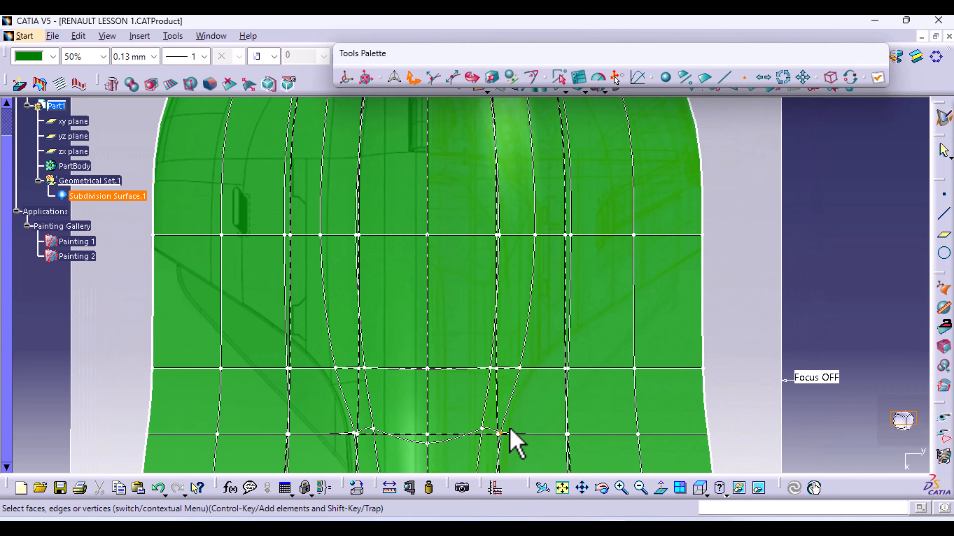
Select the full centreline loop of mesh vertices on the body surface using loop propagation, and switch the propagation off
middle_click_drag(509, 429, 514, 528)
middle_click_drag(500, 357, 486, 64)
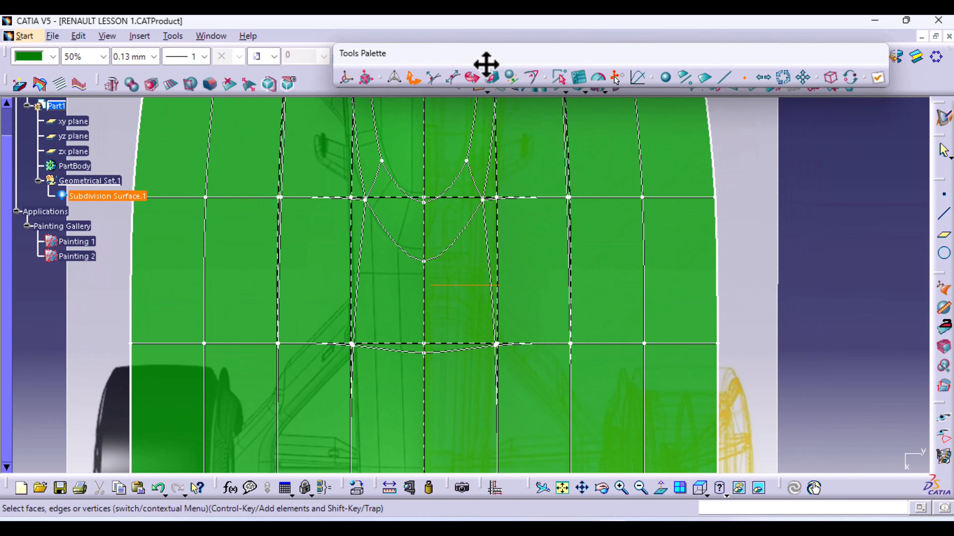
middle_click_drag(508, 297, 581, 329)
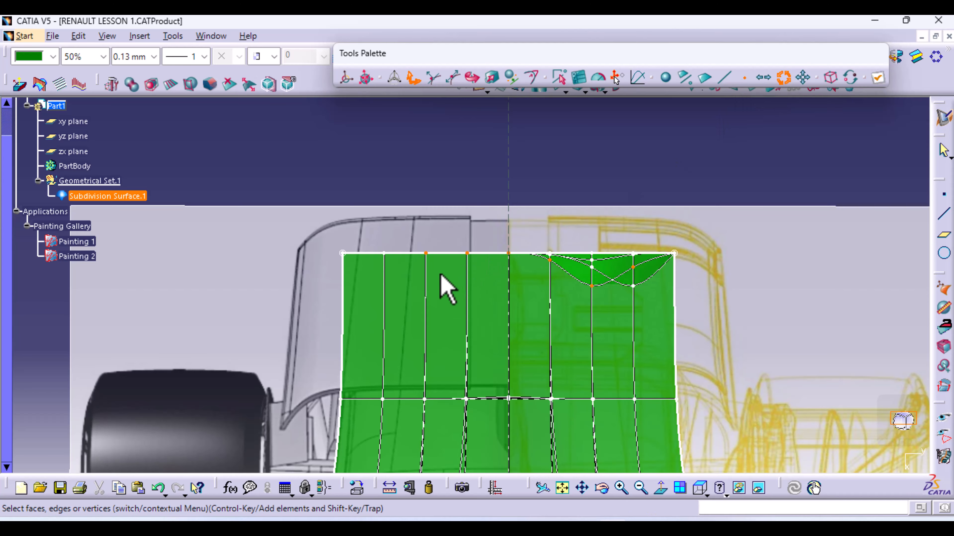
middle_click_drag(529, 355, 537, 312)
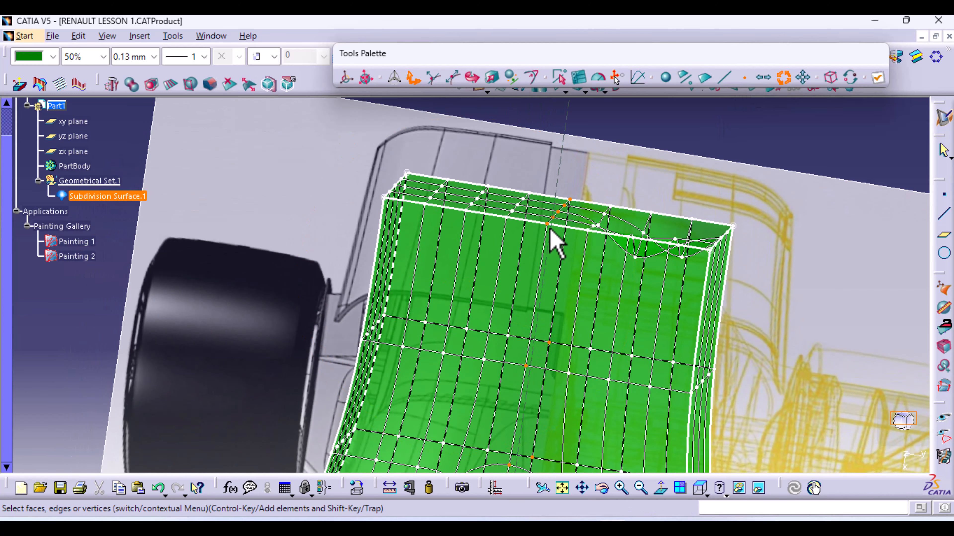
left_click(557, 215, "ctrl")
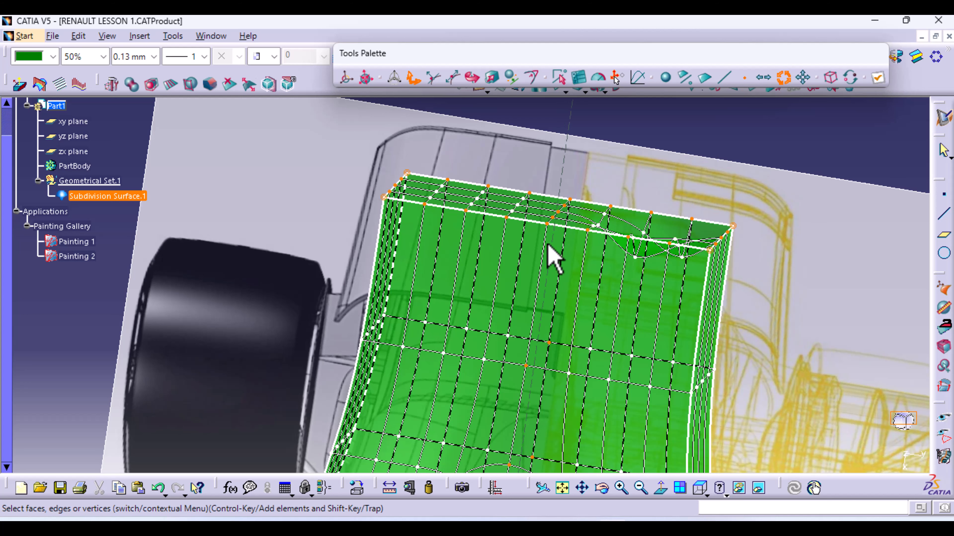
left_click(699, 487)
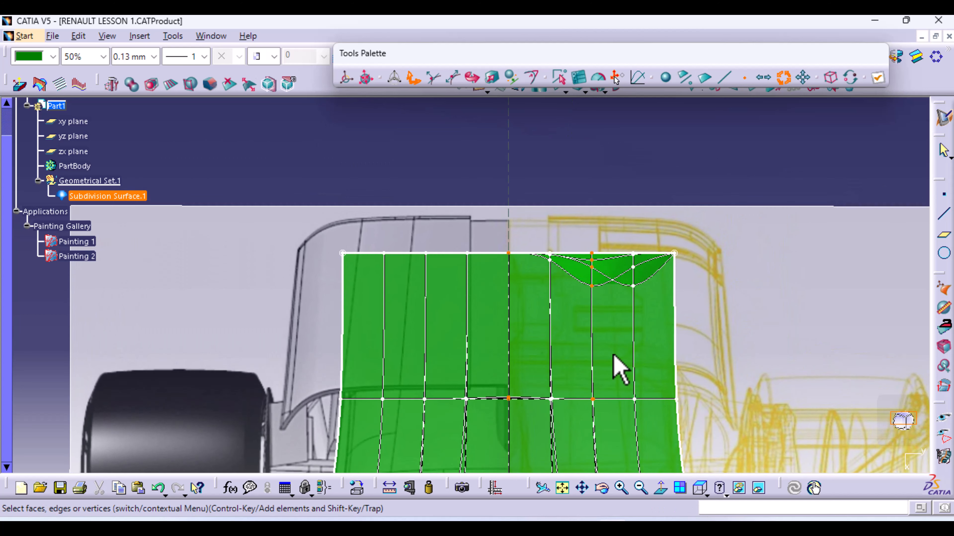
middle_click_drag(613, 356, 614, 472, "ctrl")
middle_click_drag(716, 384, 689, 150)
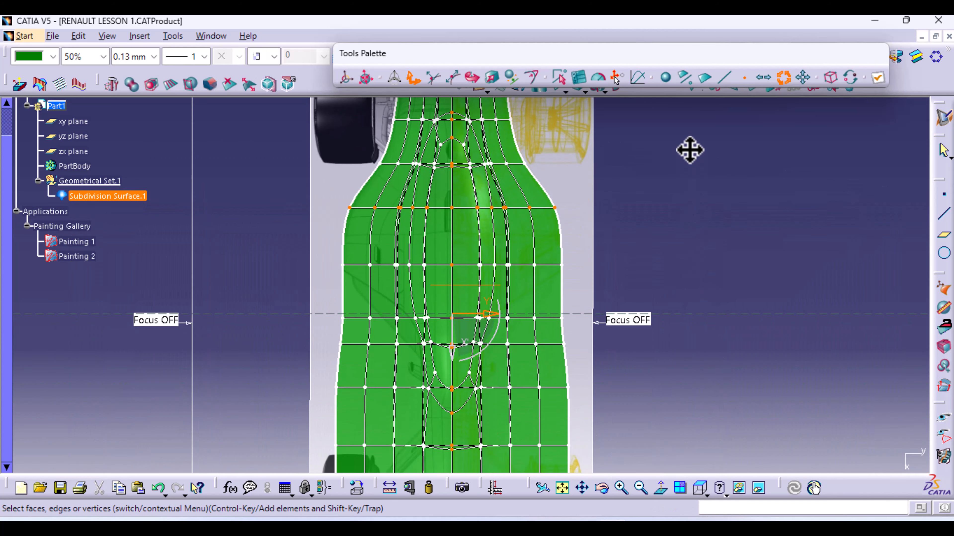
middle_click_drag(695, 407, 709, 149)
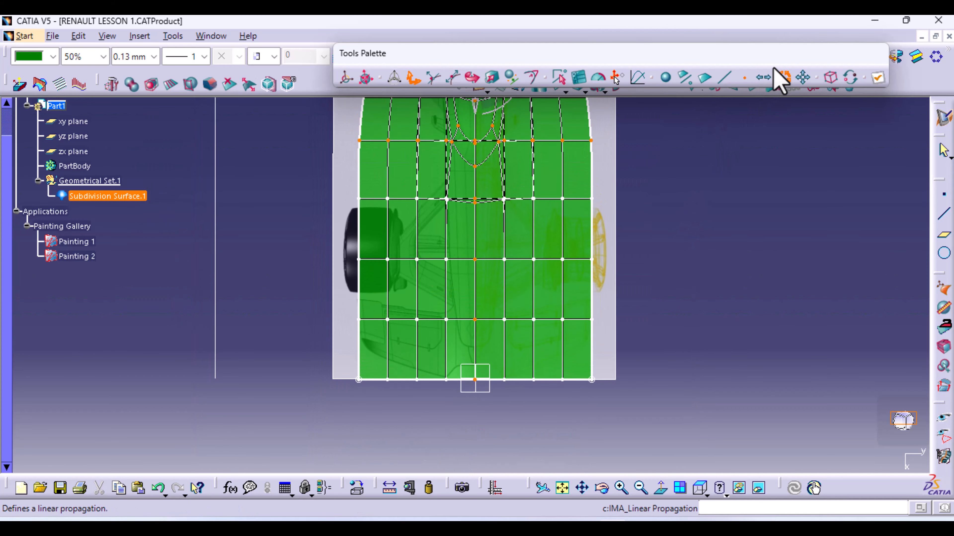
left_click(785, 78)
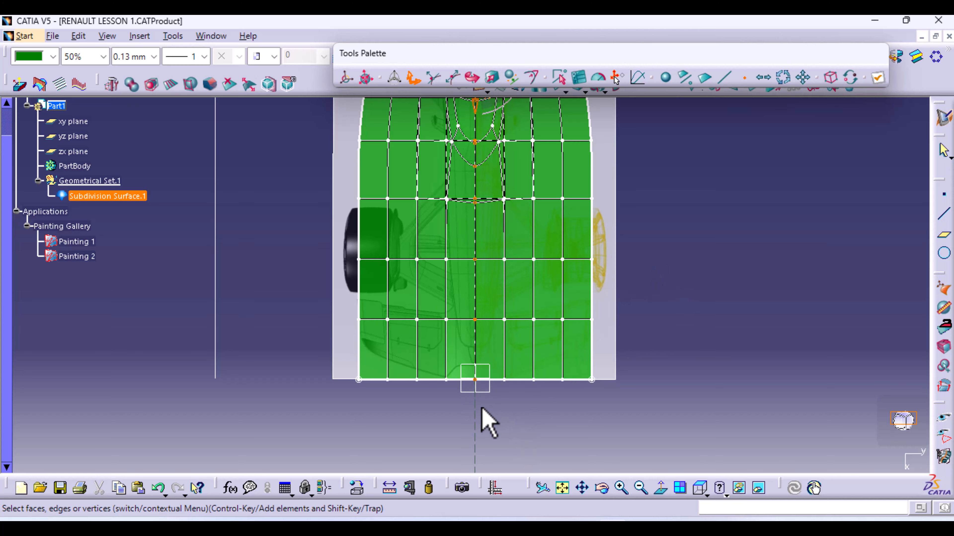
middle_click_drag(482, 410, 485, 475, "ctrl")
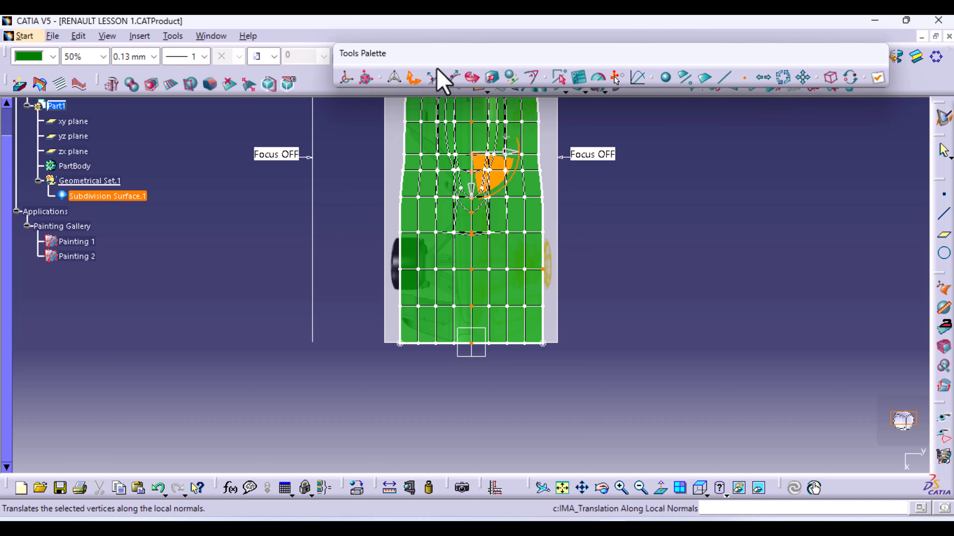
Align the selected centreline vertices along the Y direction and apply the surface edit
left_click(510, 77)
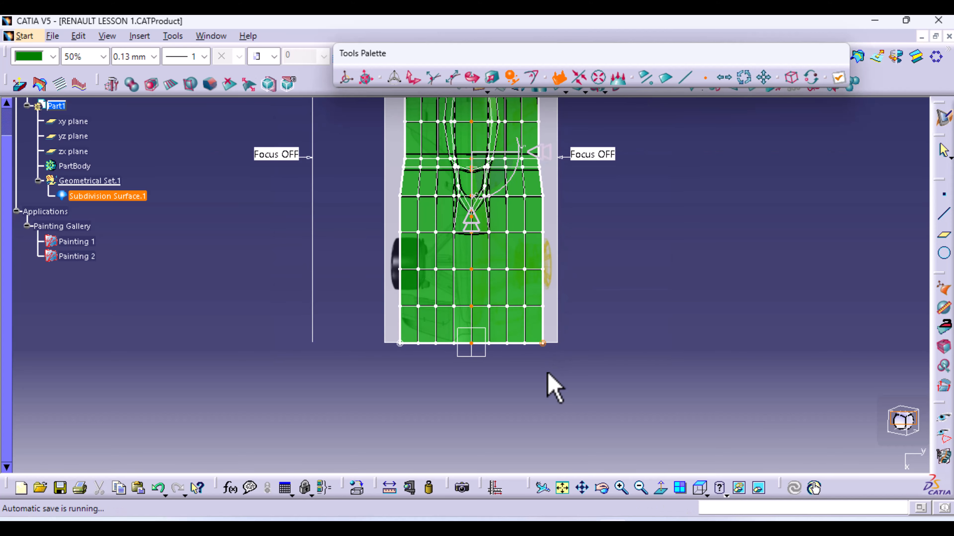
middle_click_drag(538, 383, 483, 107)
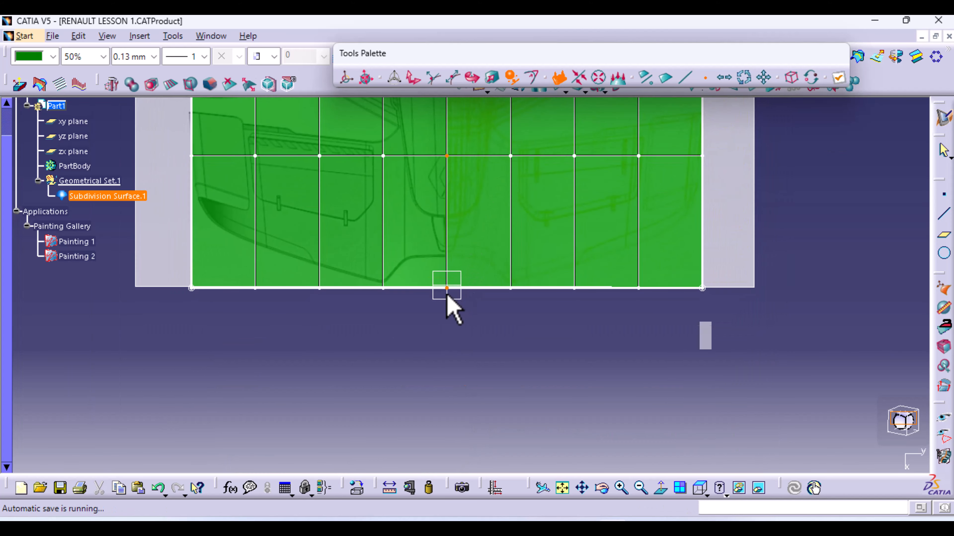
middle_click_drag(446, 296, 454, 220)
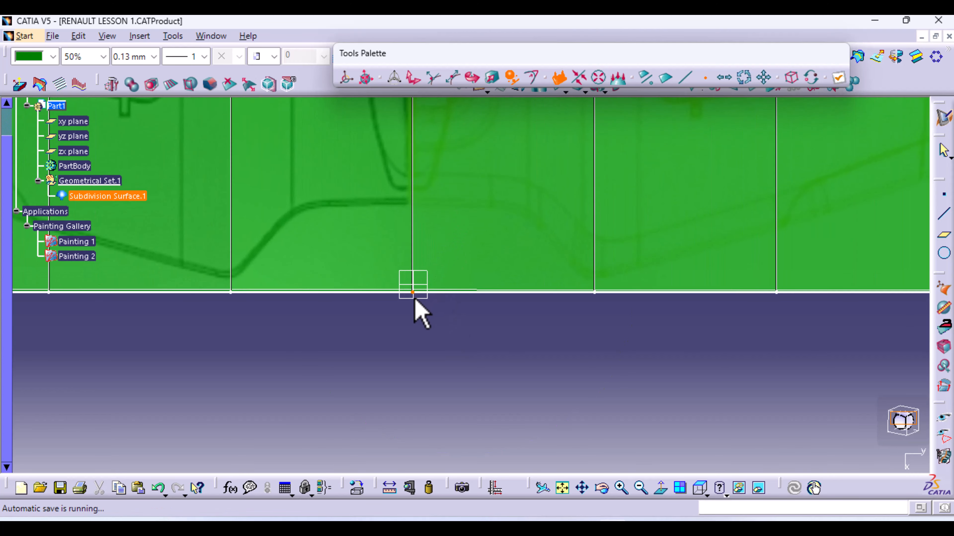
middle_click_drag(426, 321, 437, 397)
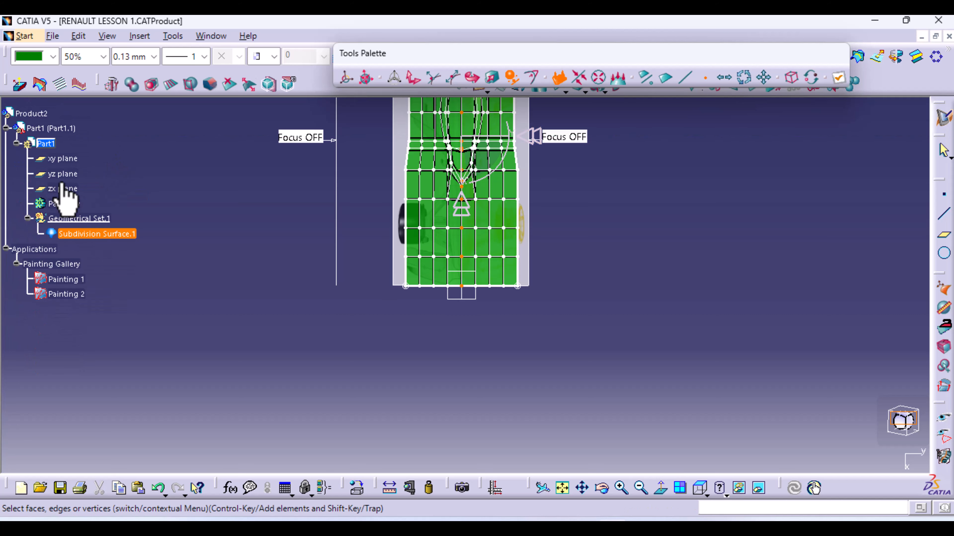
middle_click_drag(528, 270, 551, 352, "ctrl")
left_click_drag(527, 214, 528, 213)
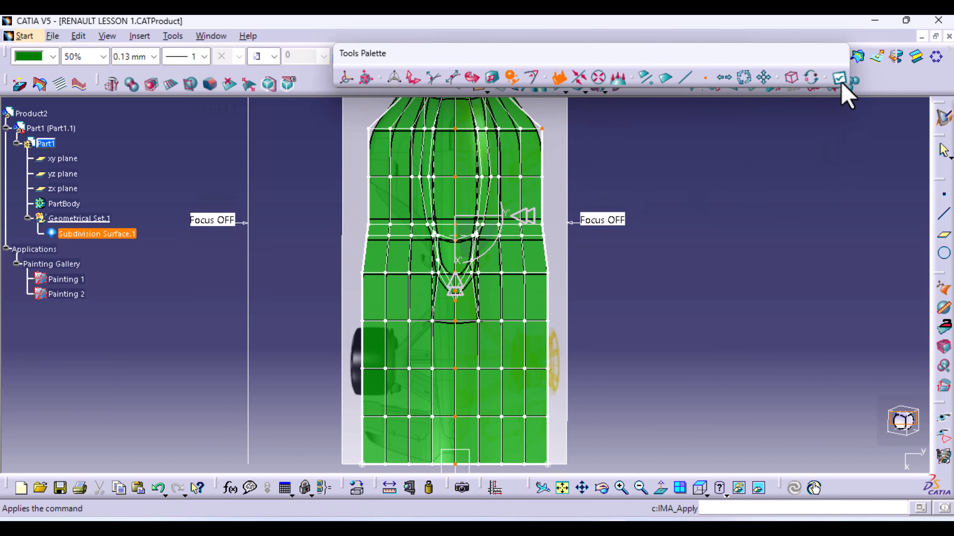
left_click(839, 80)
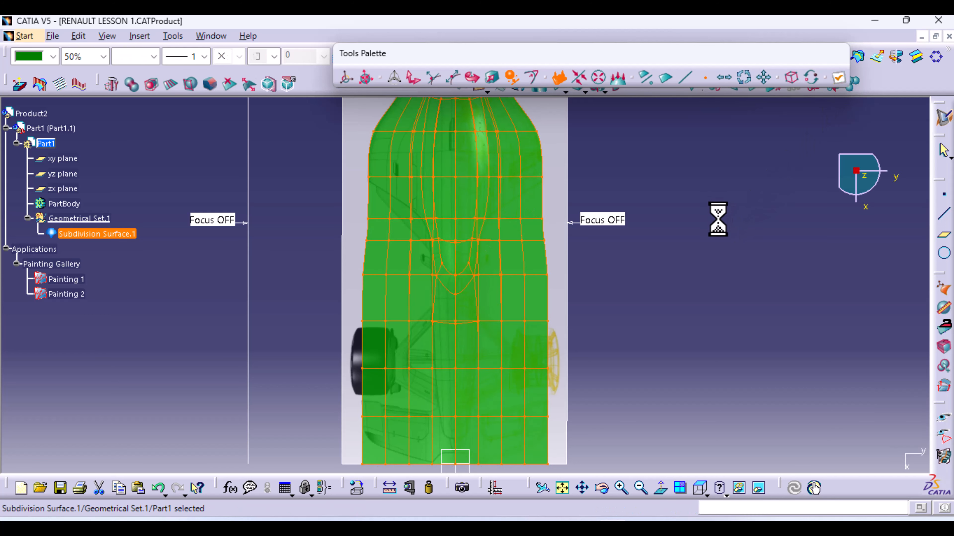
Set the subdivision surface's opacity to 100%
middle_click_drag(700, 306, 505, 355)
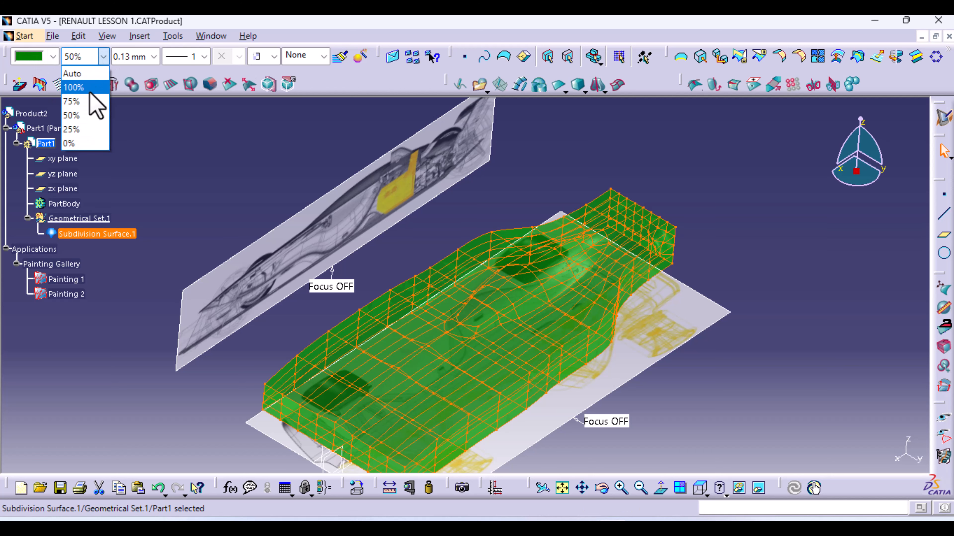
left_click(89, 90)
middle_click_drag(372, 386, 400, 351)
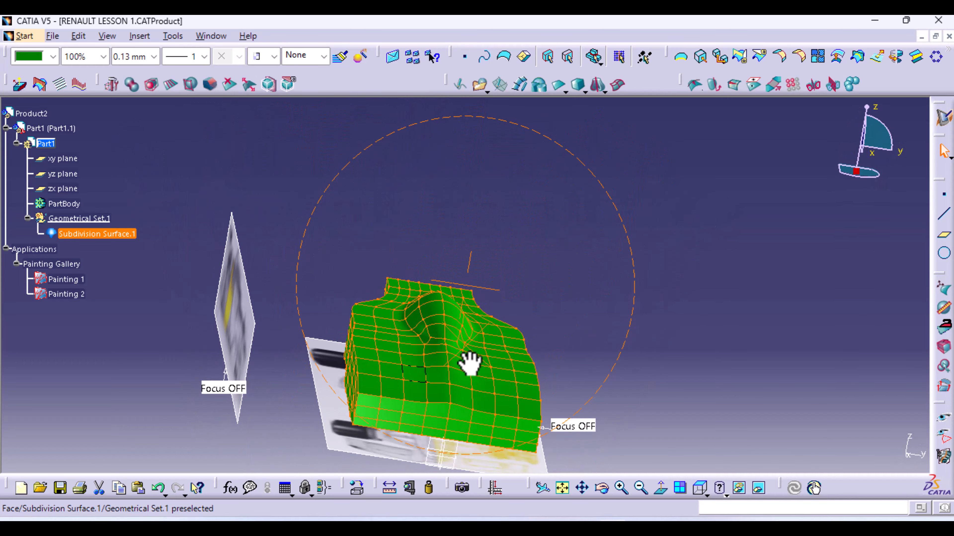
Examine the rear end of the central bulge in side and perspective views against the blueprint
middle_click_drag(469, 362, 417, 319)
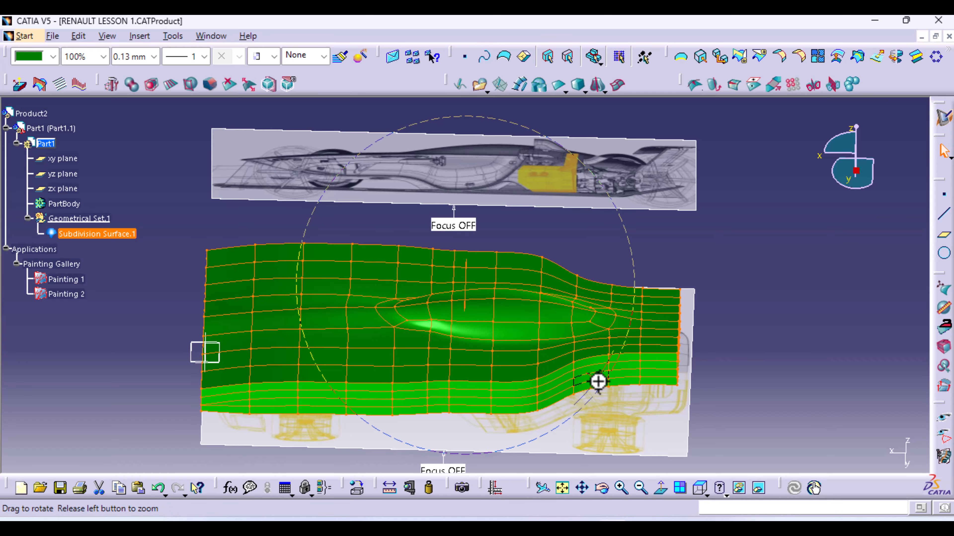
middle_click_drag(598, 384, 406, 270)
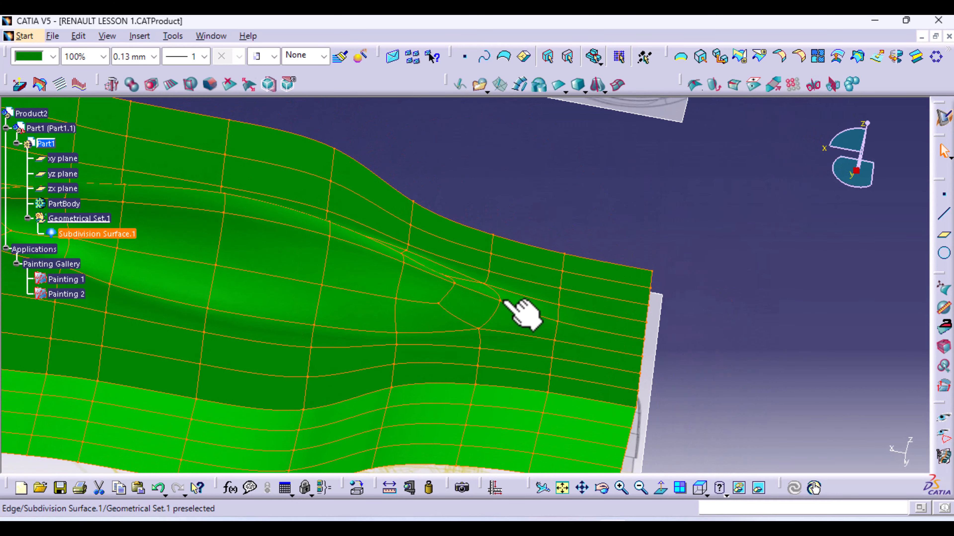
left_click(706, 496)
left_click(716, 445)
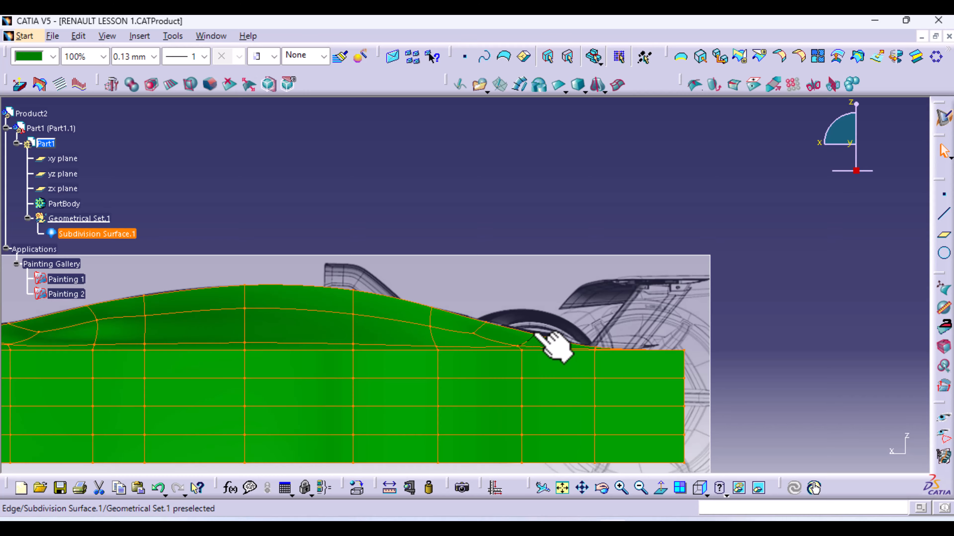
middle_click_drag(511, 362, 526, 468)
mouse_move(517, 305)
middle_mouse_down()
mouse_move(496, 299)
mouse_move(473, 325)
mouse_move(466, 390)
mouse_move(485, 298)
mouse_move(526, 304)
middle_mouse_up()
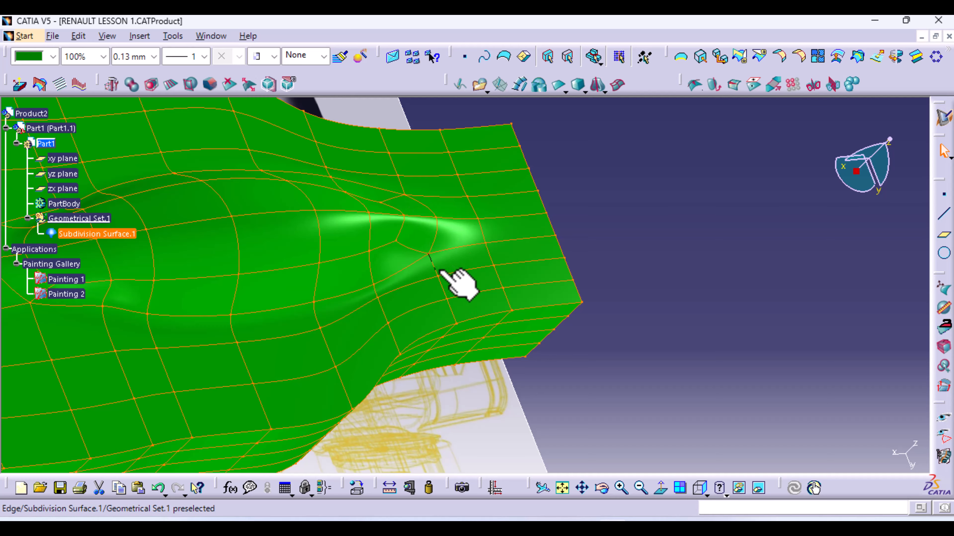
middle_click_drag(420, 322, 432, 304)
left_click(377, 236)
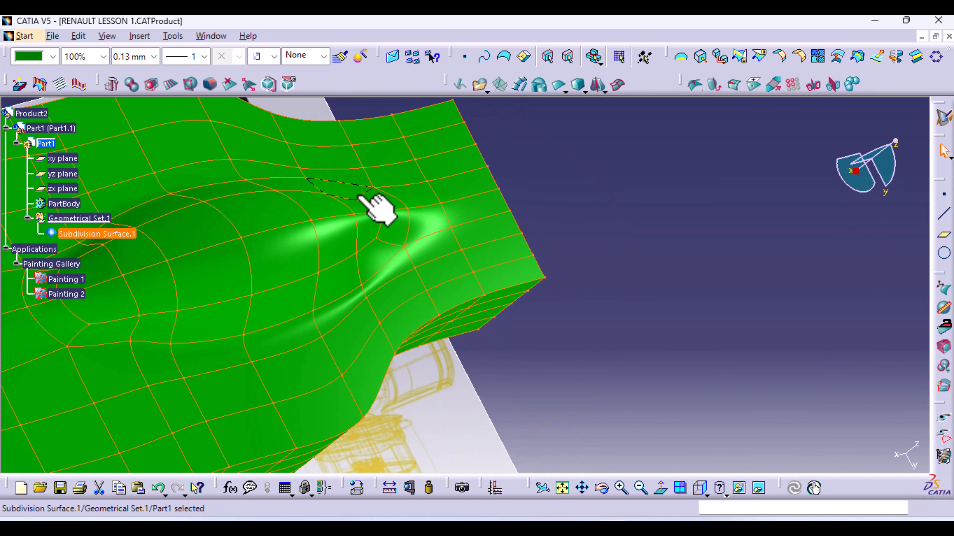
Reopen the subdivision surface, select the two edges at the rear tip of the bulge, adjust them with Affinity and apply
double_click(332, 236)
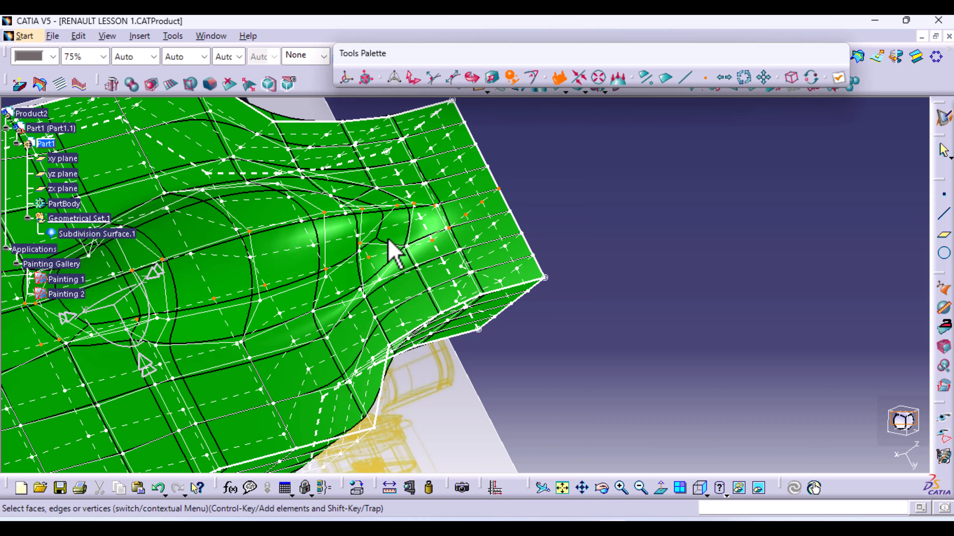
left_click(412, 79)
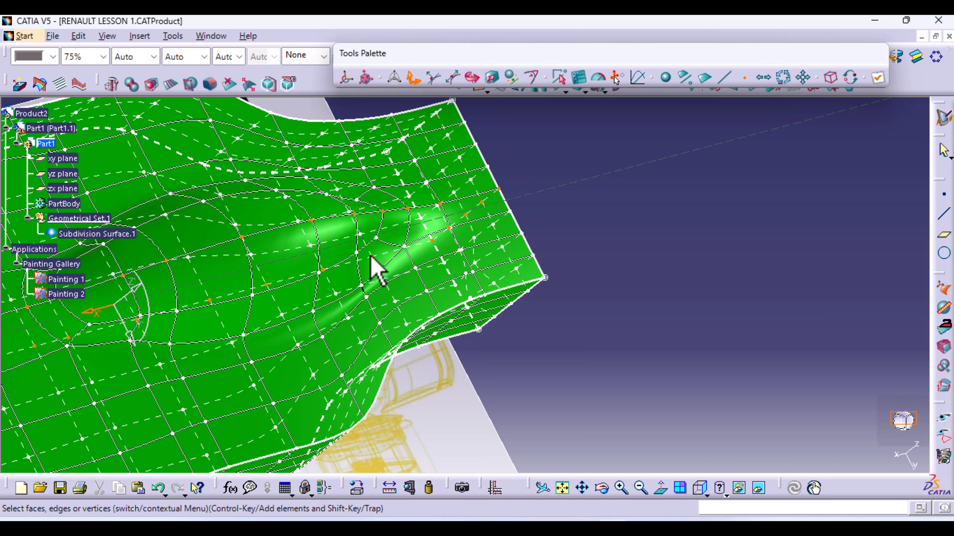
mouse_move(371, 257)
middle_mouse_down()
mouse_move(383, 298)
mouse_move(341, 287)
mouse_move(377, 243)
middle_mouse_up()
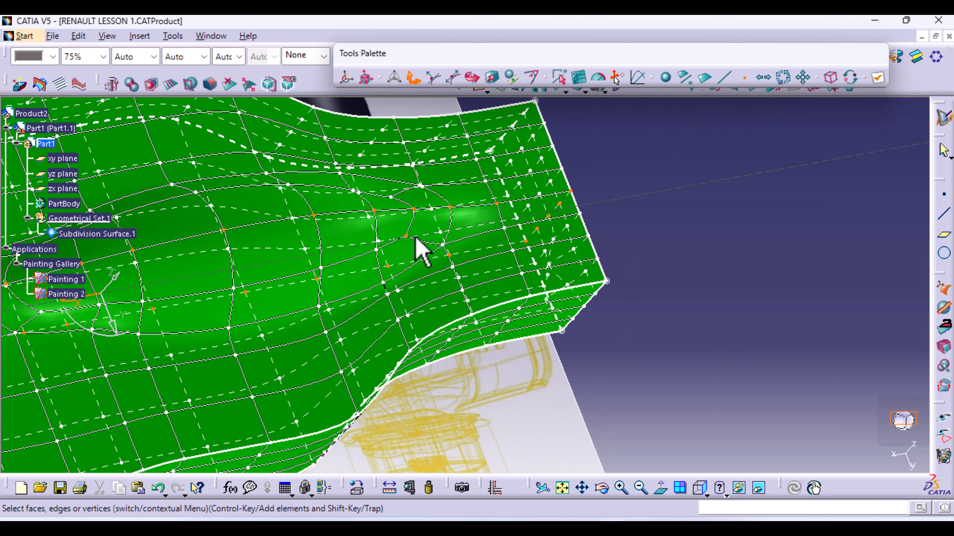
left_click(401, 265)
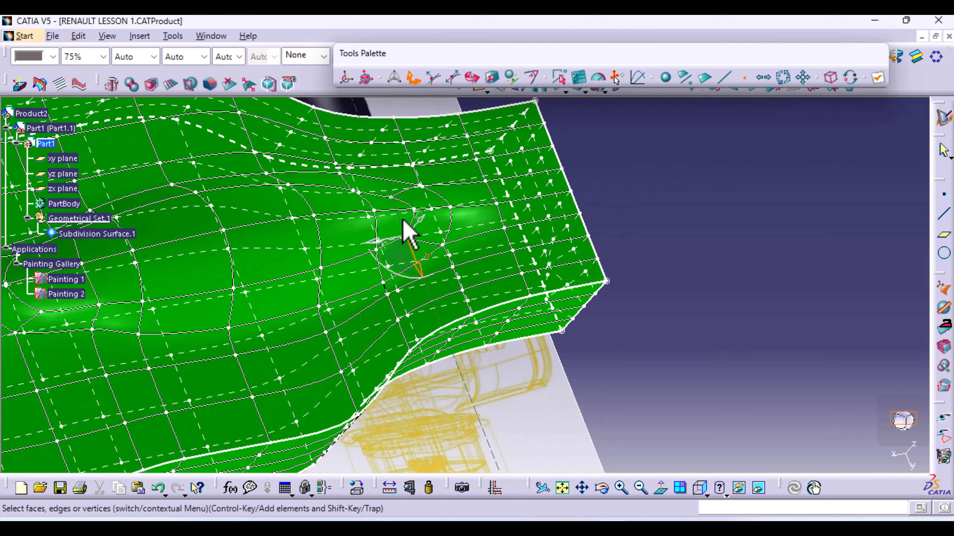
left_click(393, 198, "ctrl")
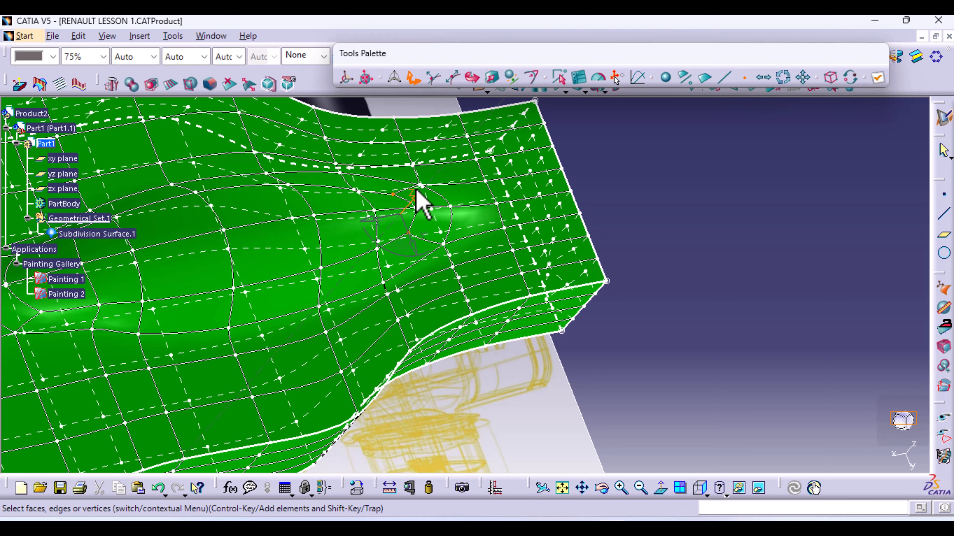
middle_click_drag(419, 298, 405, 271)
left_click(493, 78)
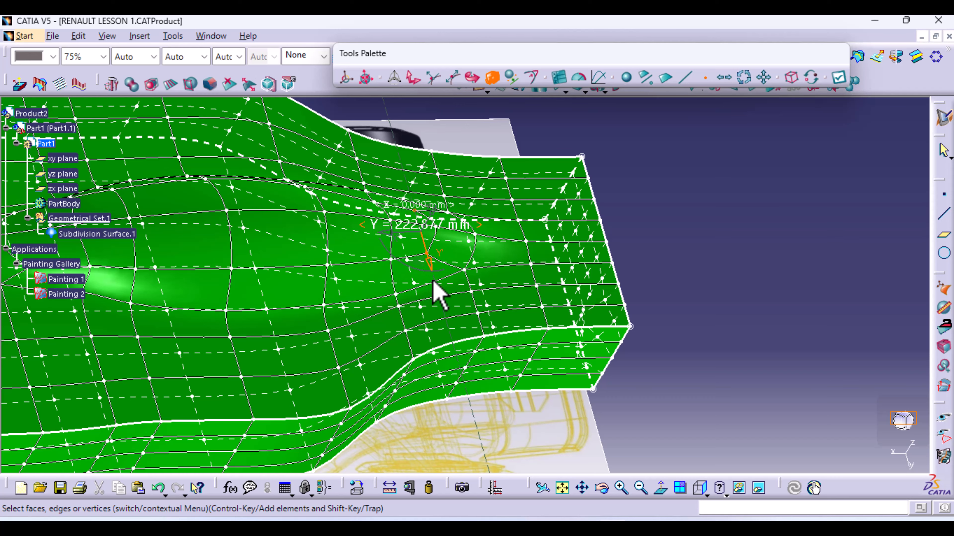
middle_click_drag(344, 228, 503, 300)
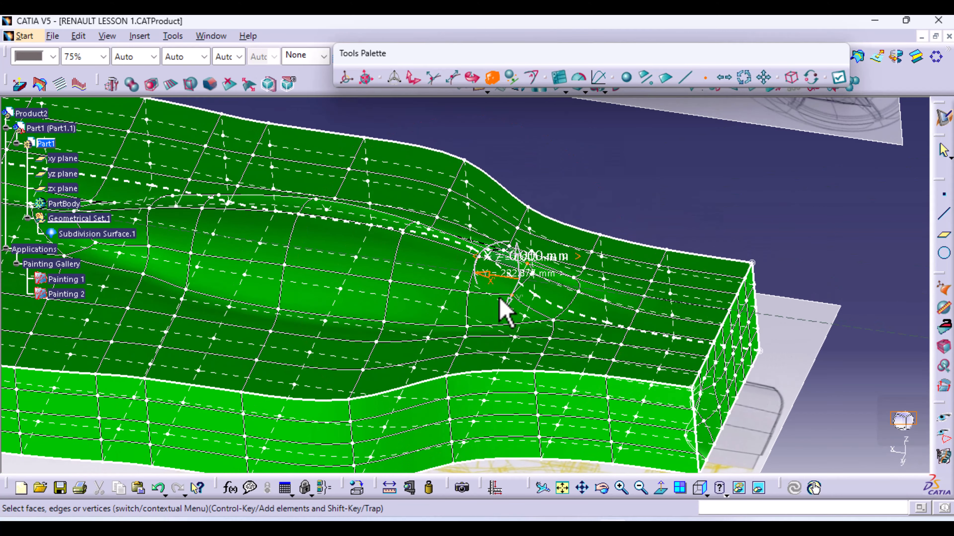
left_click(840, 80)
Check the reshaped bulge from several angles and set the subdivision surface's opacity to 50%
middle_click_drag(568, 292, 512, 287)
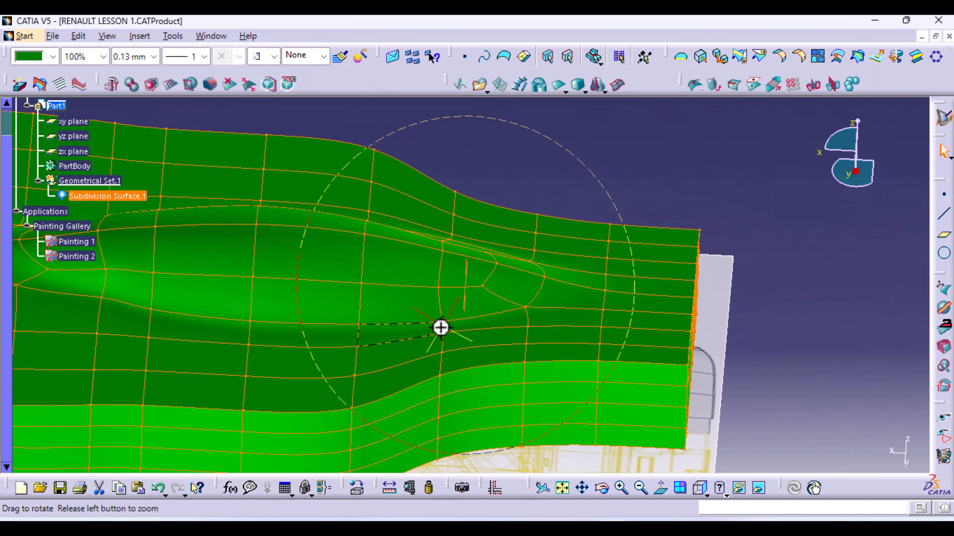
middle_click_drag(441, 327, 518, 394)
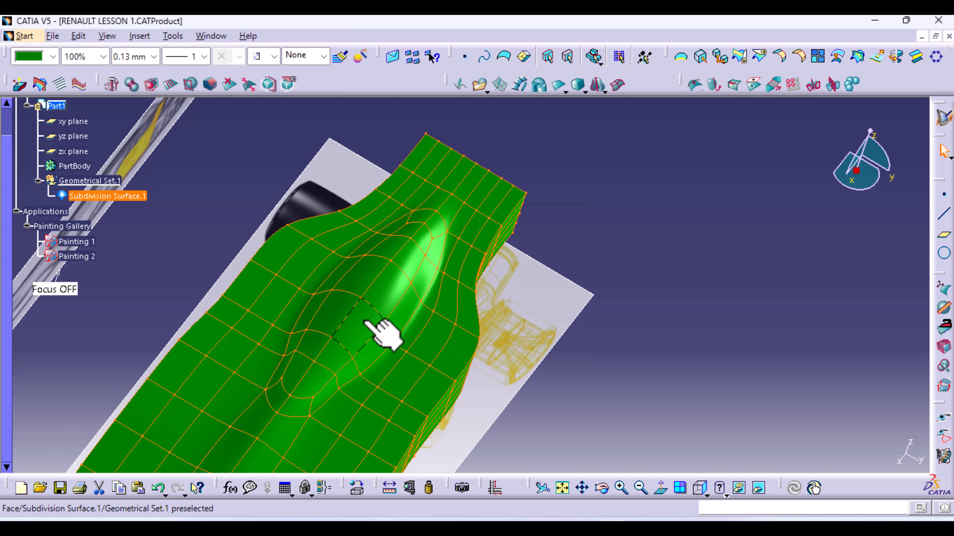
left_click(103, 57)
left_click(93, 115)
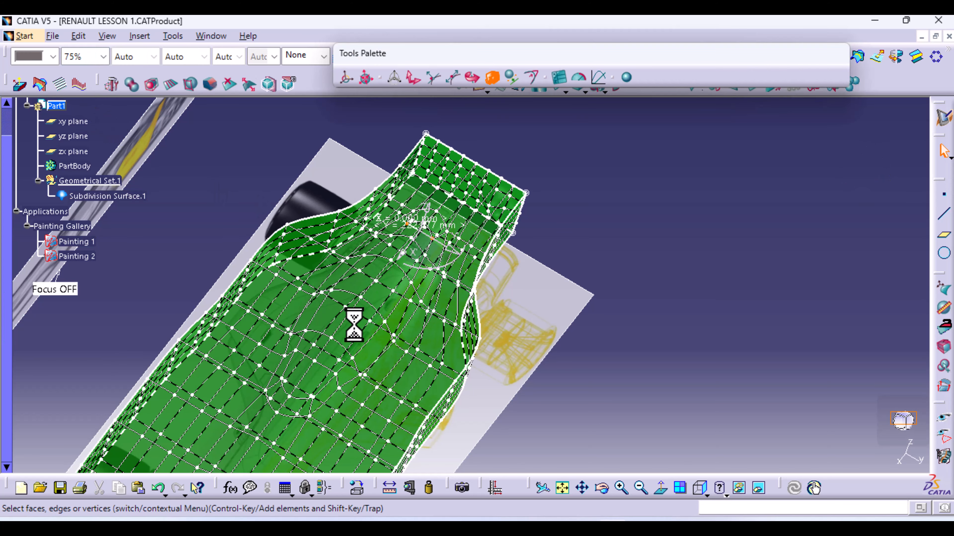
Select the central bulge's inner edge loop using loop propagation, set its smooth-to-sharp weight to 72% and apply
left_click(745, 77)
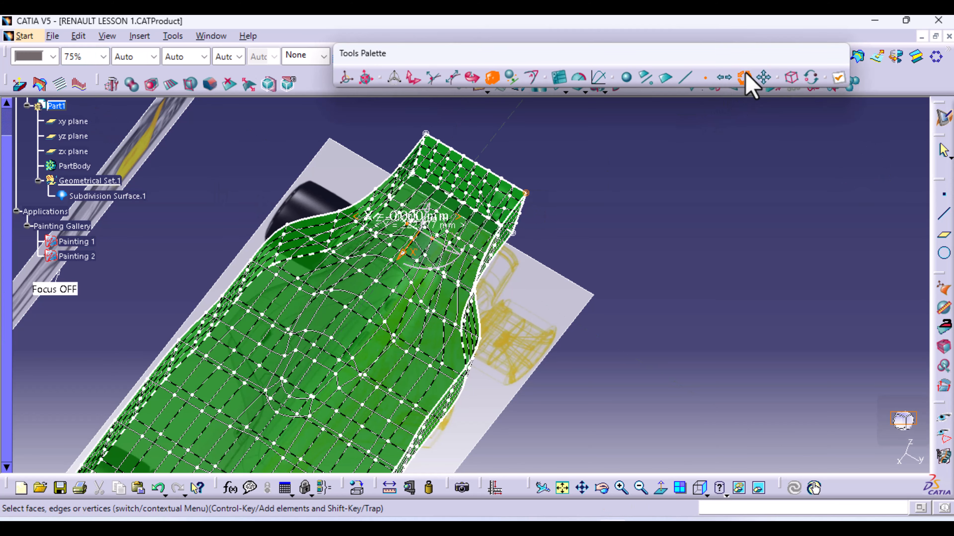
left_click(687, 79)
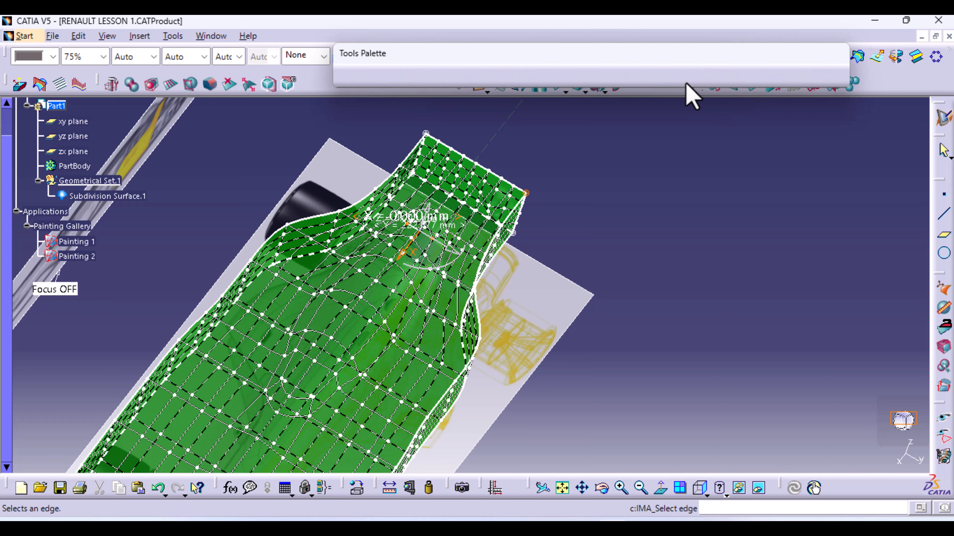
left_click(382, 326)
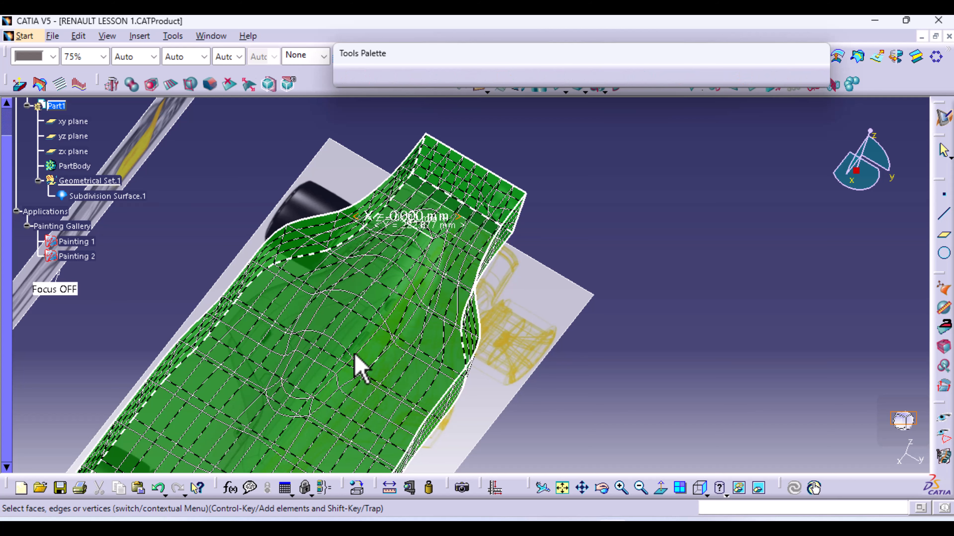
left_click(357, 367)
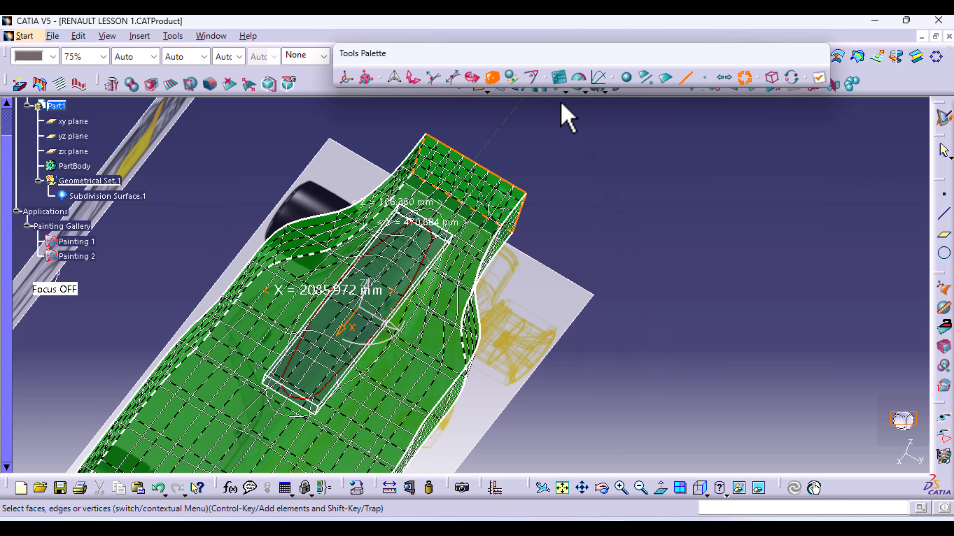
left_click(533, 77)
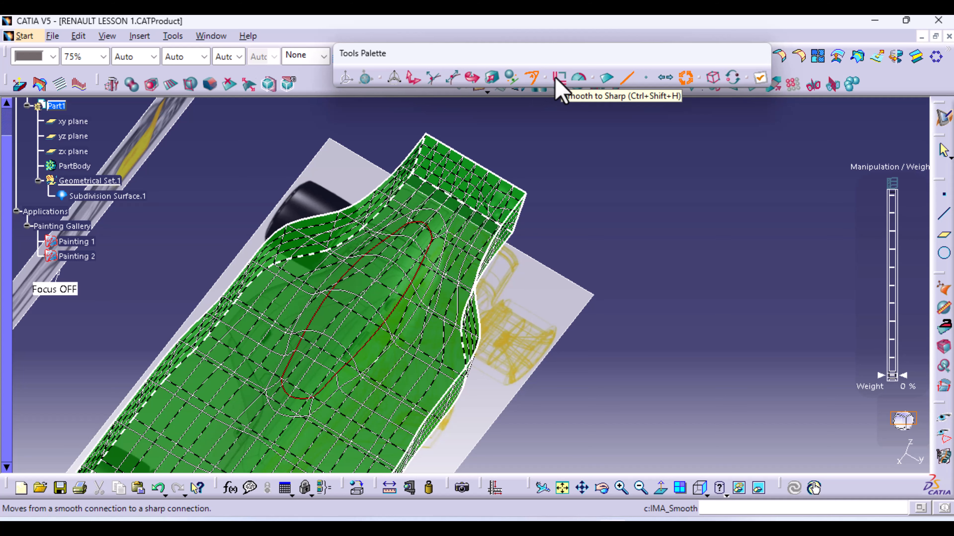
left_click(556, 81)
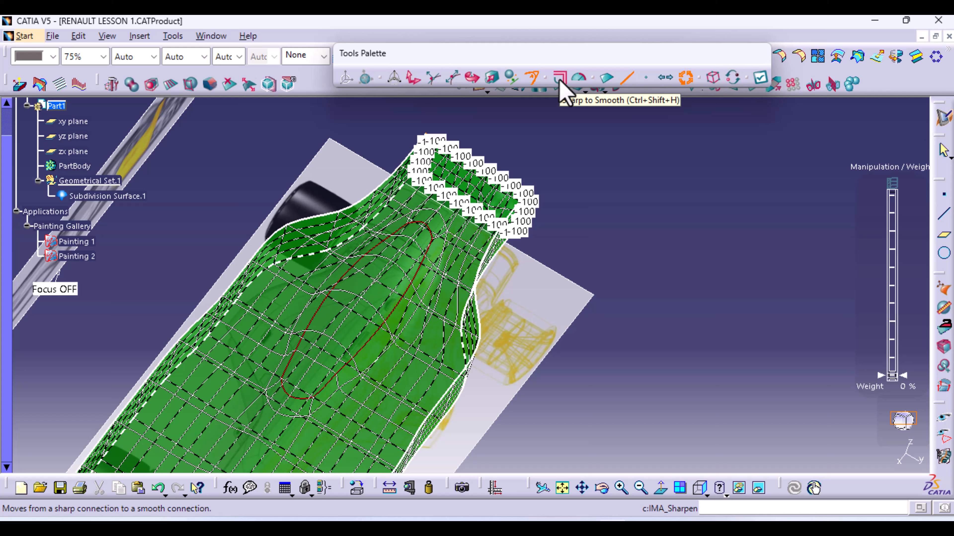
left_click(561, 80)
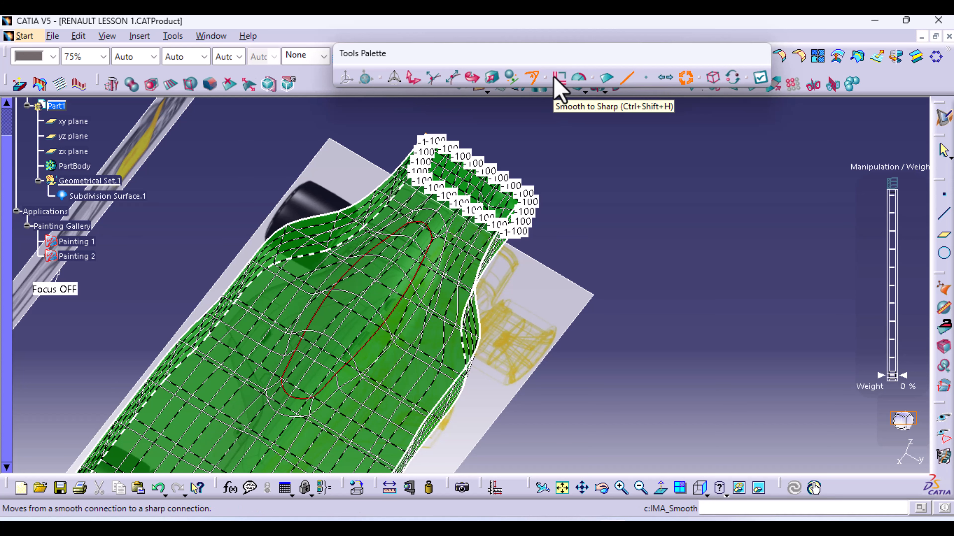
left_click(474, 289)
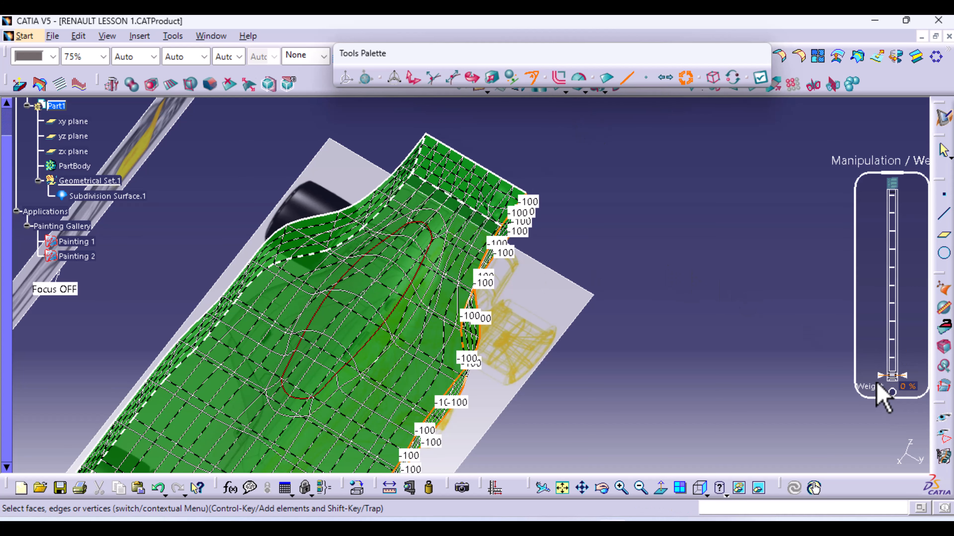
left_click_drag(884, 380, 885, 241)
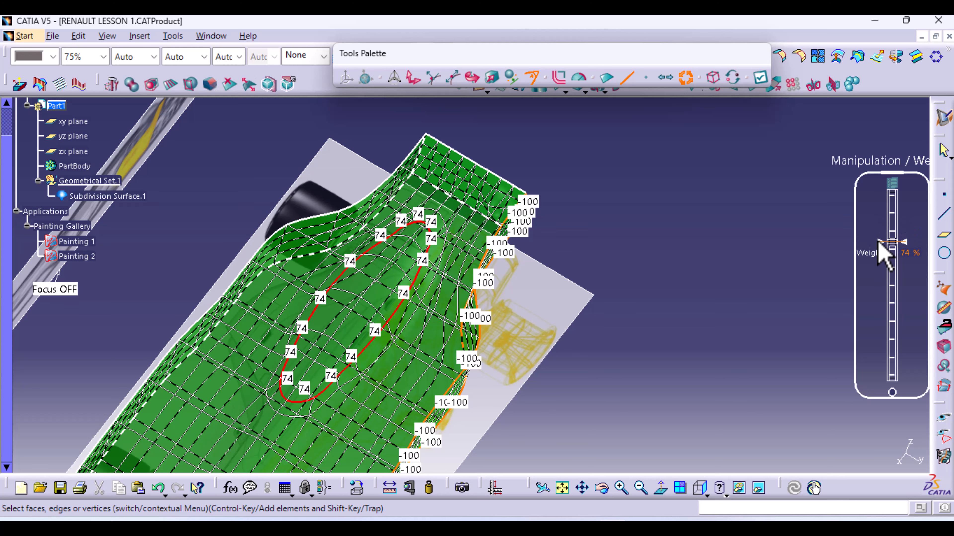
left_click_drag(883, 259, 883, 261)
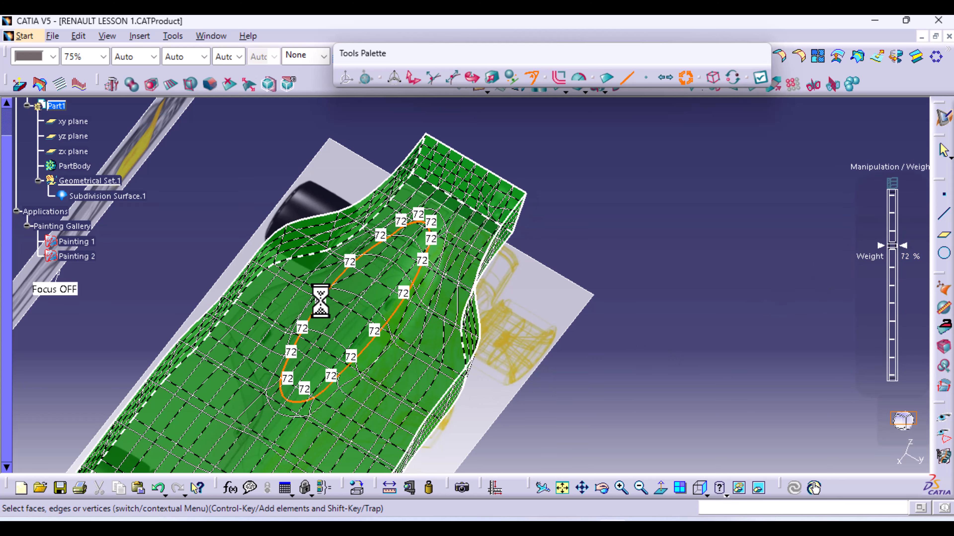
middle_click_drag(379, 417, 511, 253)
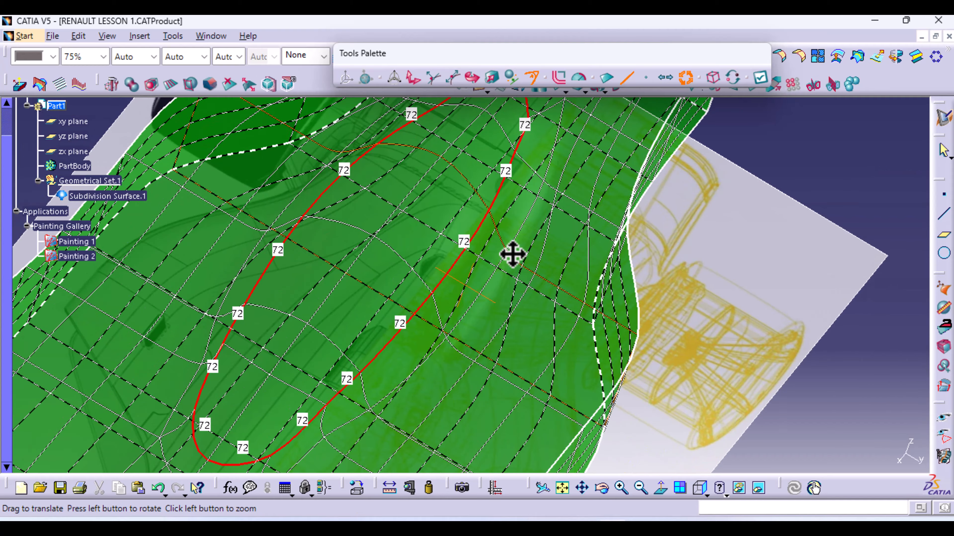
middle_click_drag(489, 390, 526, 362)
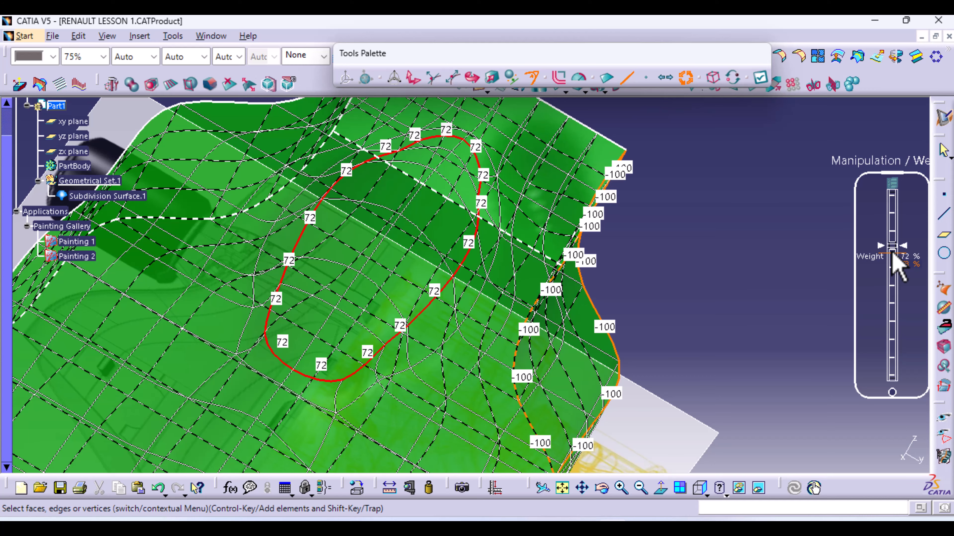
left_click(759, 77)
Set the weight of the outer edge loop around the bulge to 93%, apply it and finish editing the surface
middle_click_drag(550, 325, 436, 298)
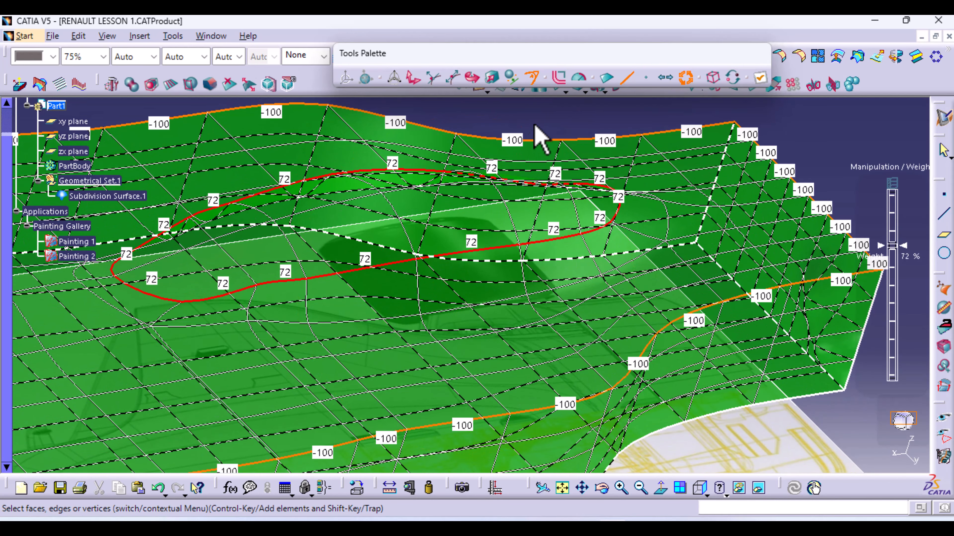
left_click(447, 309)
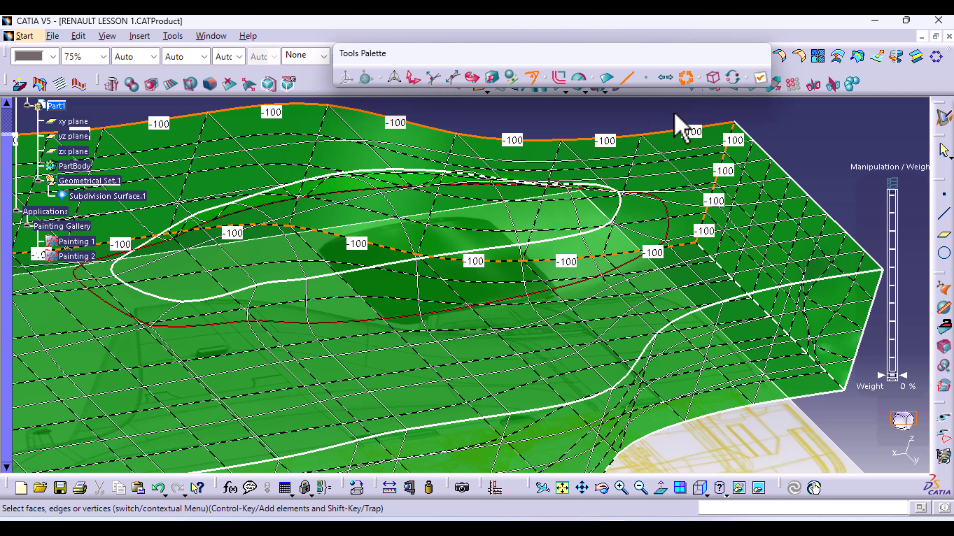
left_click_drag(885, 378, 908, 208)
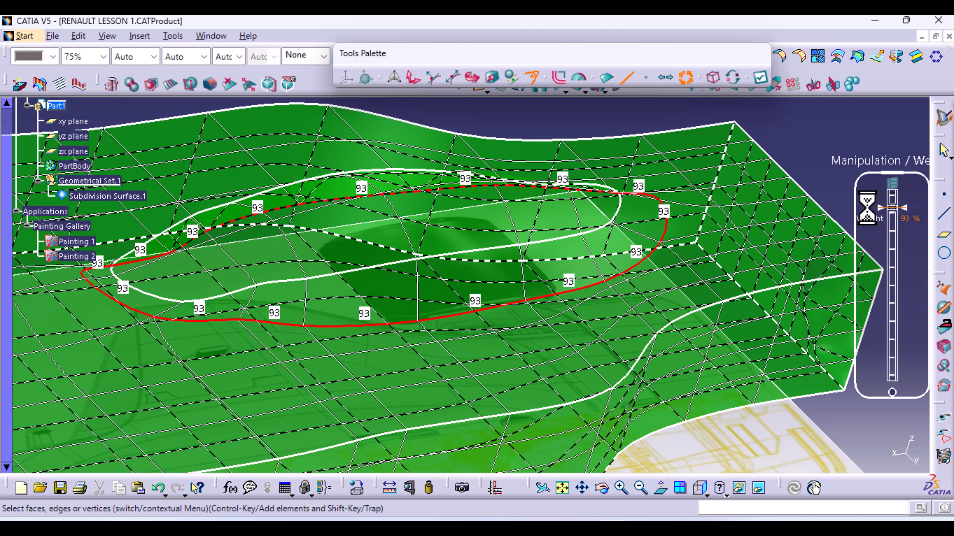
left_click(760, 78)
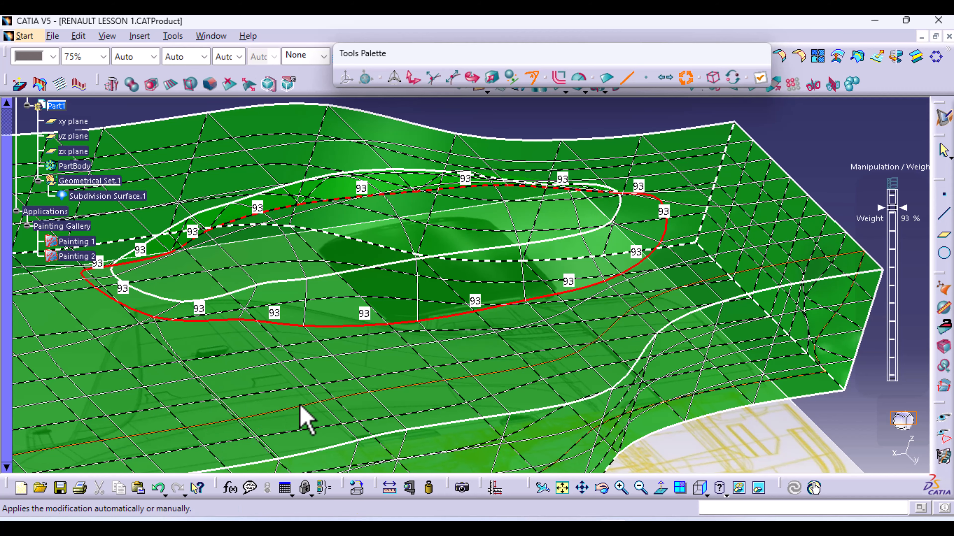
middle_click_drag(300, 406, 325, 513, "ctrl")
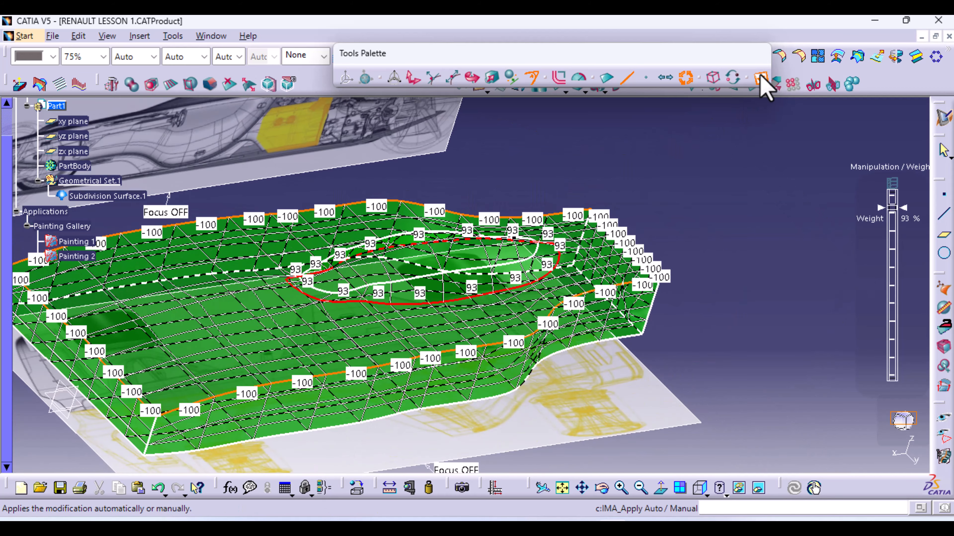
left_click(744, 123)
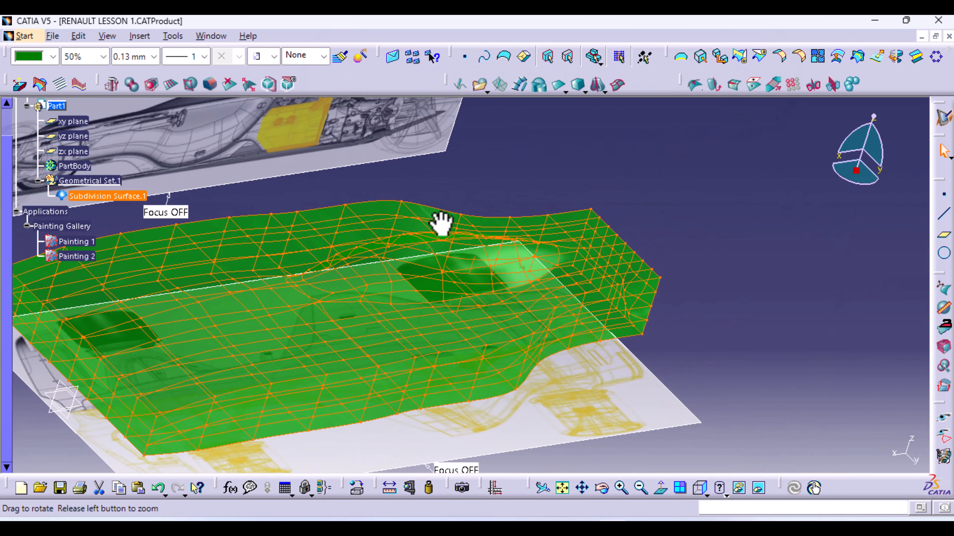
Set the subdivision surface's opacity to 75% and inspect the sharpened bulge up close from several angles
middle_click_drag(441, 224, 452, 298)
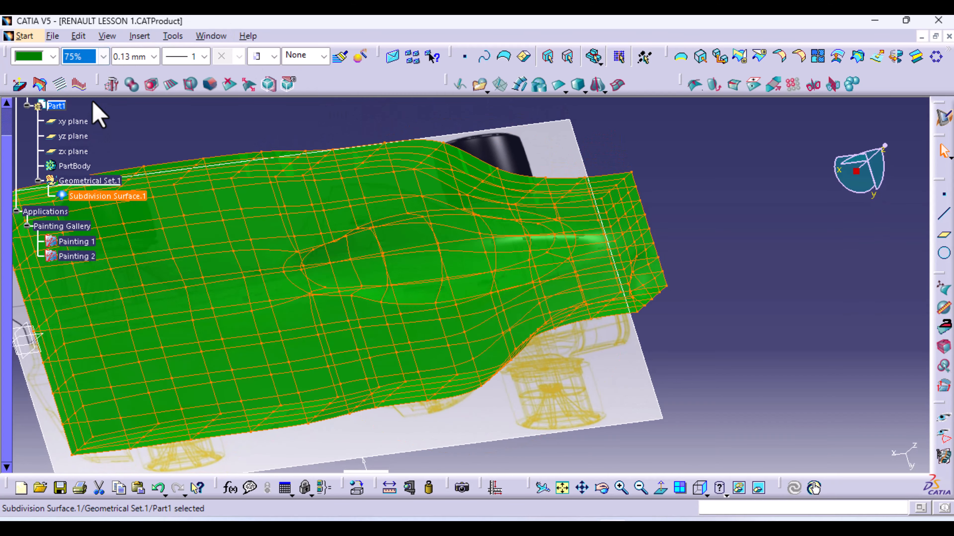
middle_click_drag(282, 359, 282, 358)
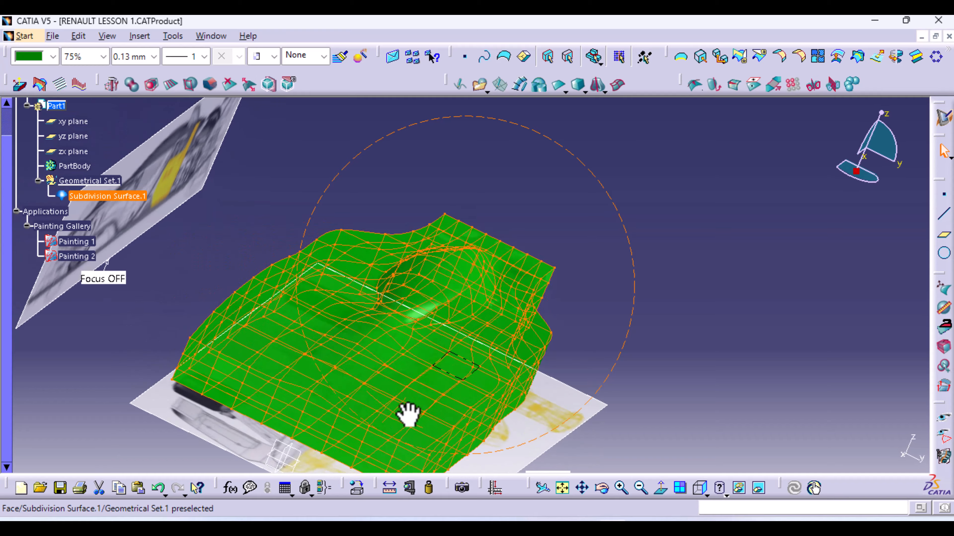
middle_click_drag(408, 375, 416, 293)
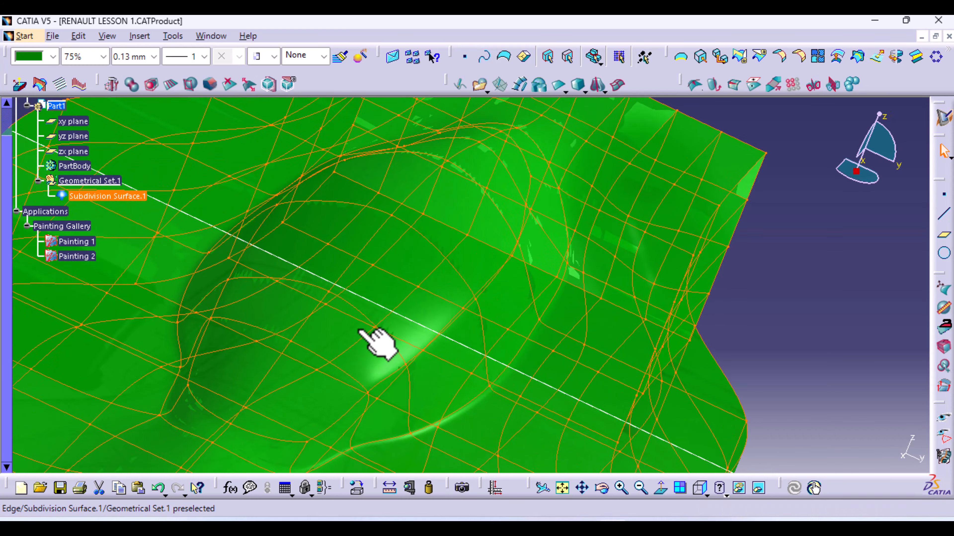
middle_click_drag(253, 353, 284, 313)
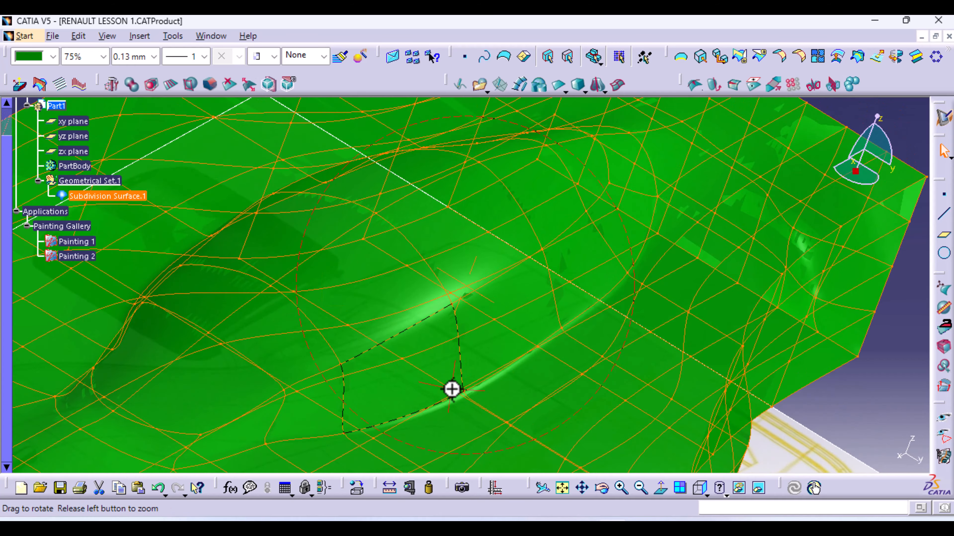
middle_click_drag(452, 390, 434, 347)
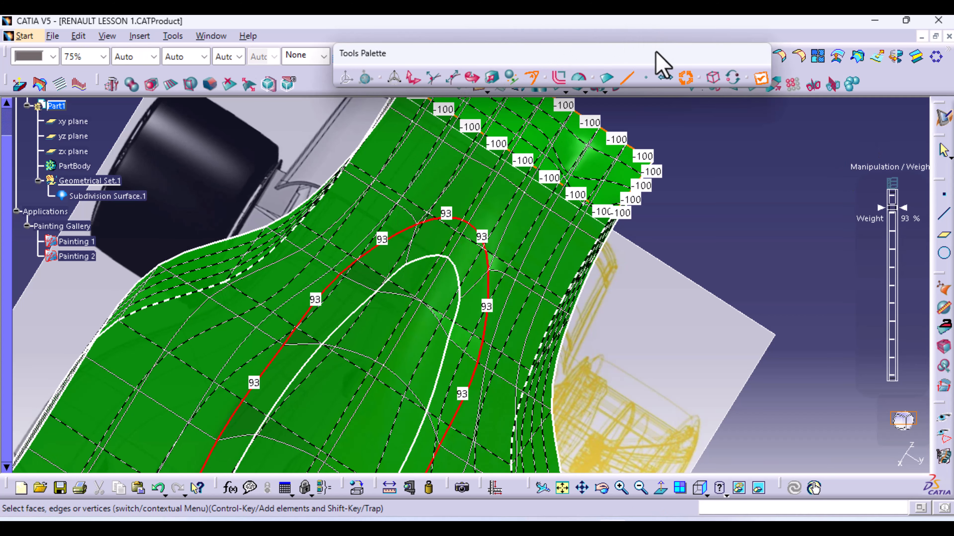
Select the two opposite vertices near the rear of the bulge's inner loop and spread them to a Y width of about 261 mm with Affinity
left_click(646, 78)
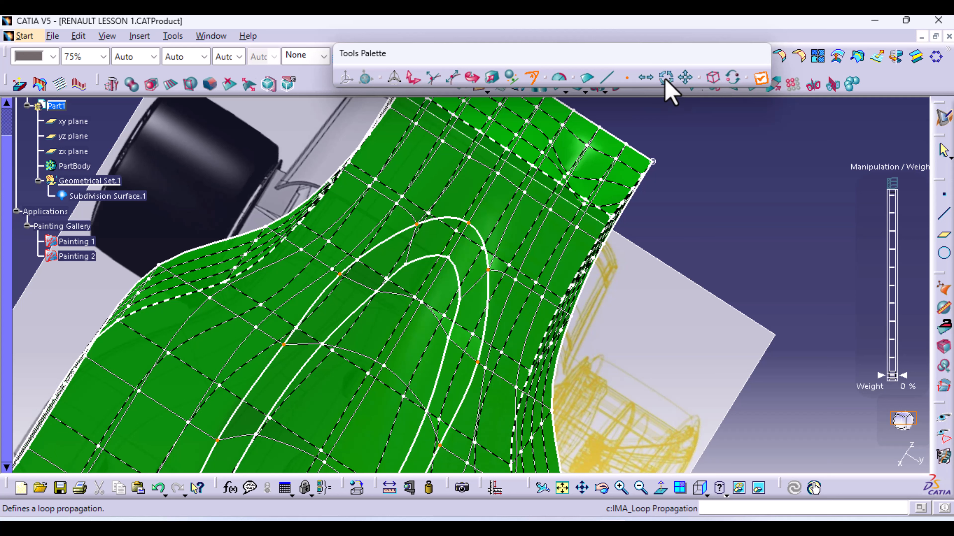
left_click(413, 78)
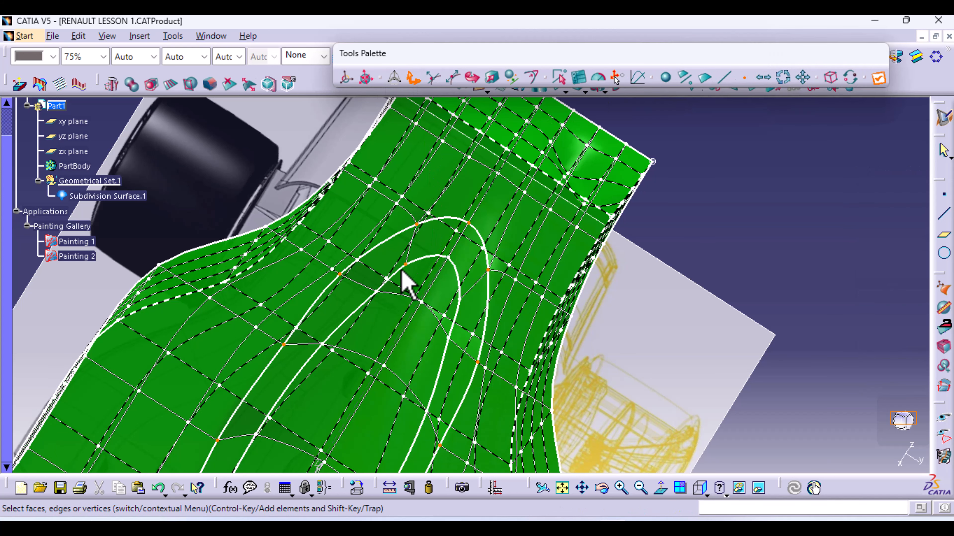
left_click(408, 266)
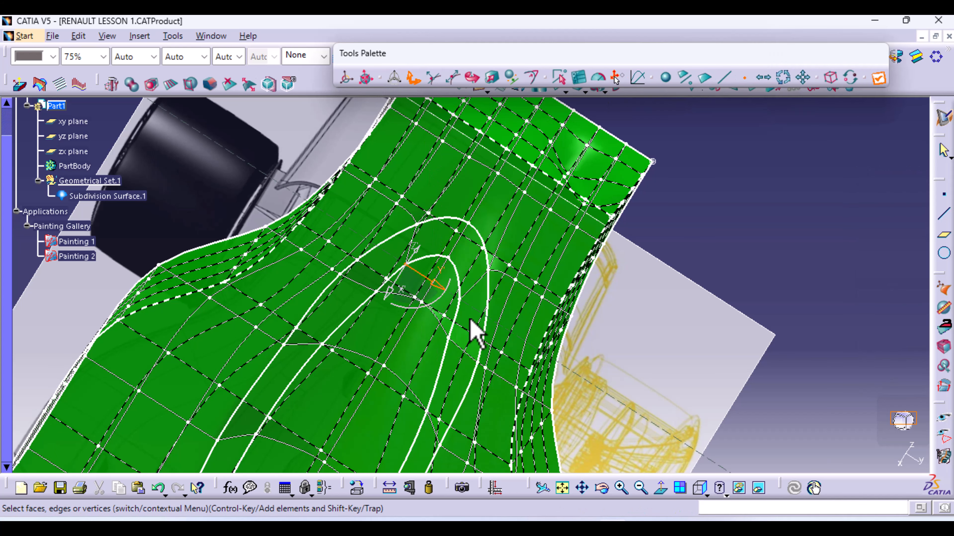
left_click(459, 299)
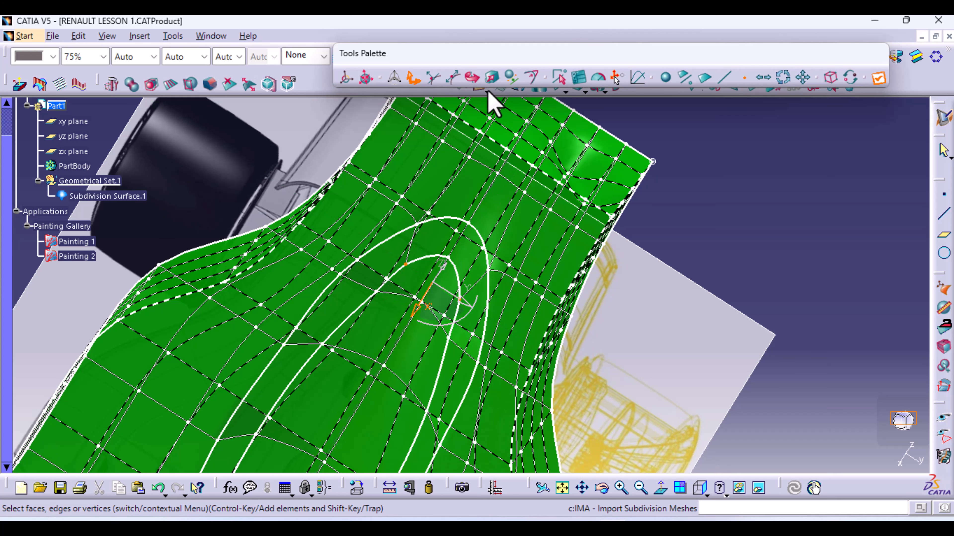
left_click(492, 78)
left_click_drag(466, 303, 472, 307)
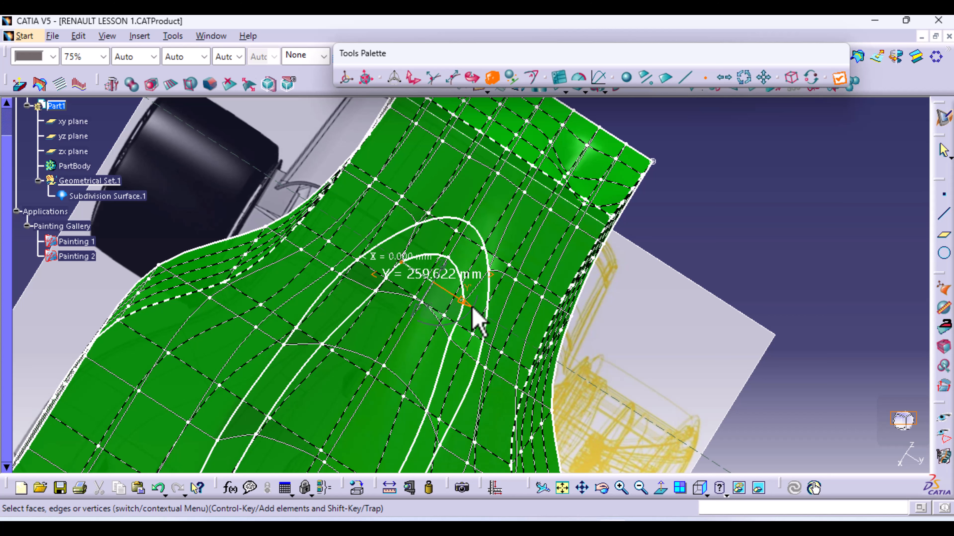
Spread the next opposite vertex pair forward on the bulge's inner loop to a Y width of about 355 mm with Affinity
middle_click_drag(387, 332, 372, 286)
left_click(377, 279)
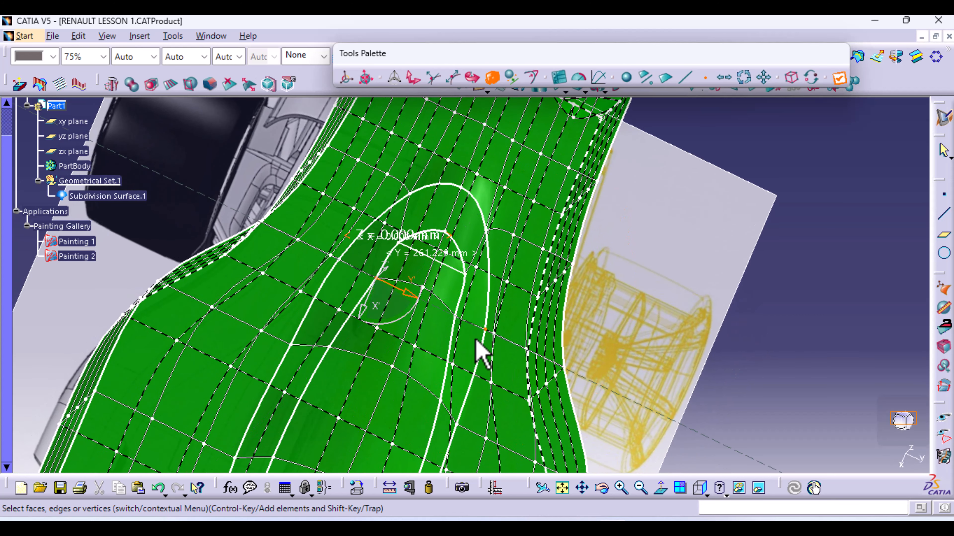
left_click_drag(455, 315, 459, 330)
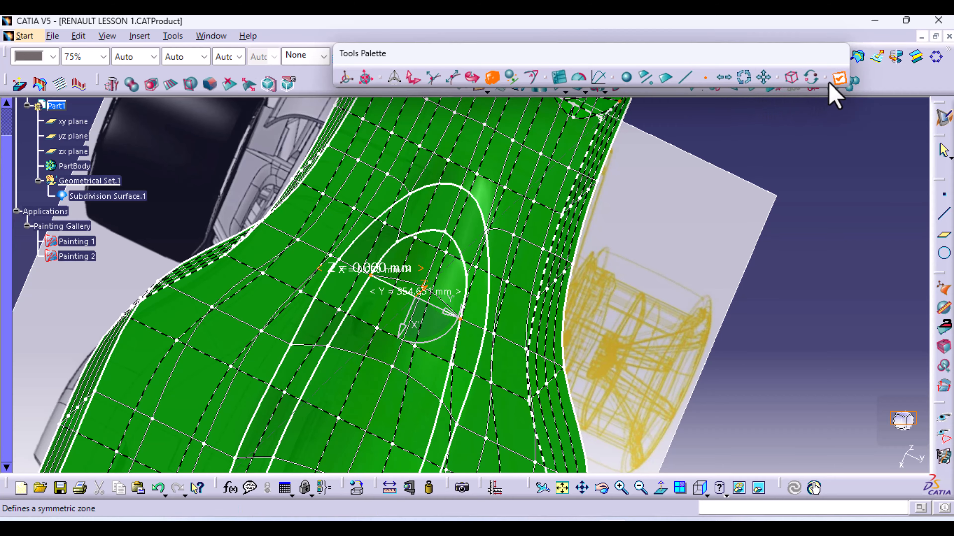
Reposition the centre-line vertex near the rear of the bulge by translation, with attenuation of the mouse displacement switched on
middle_click_drag(523, 356, 424, 248)
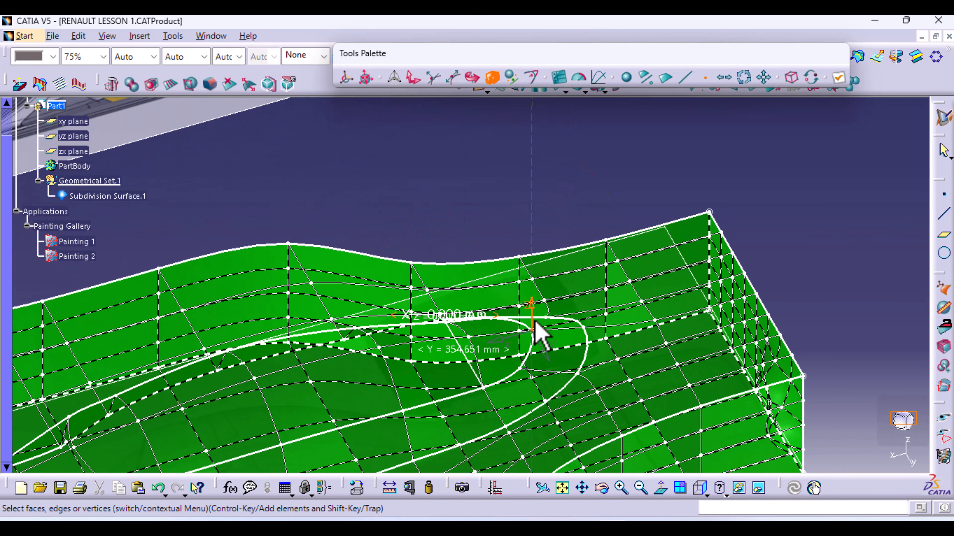
middle_click_drag(529, 340, 441, 391)
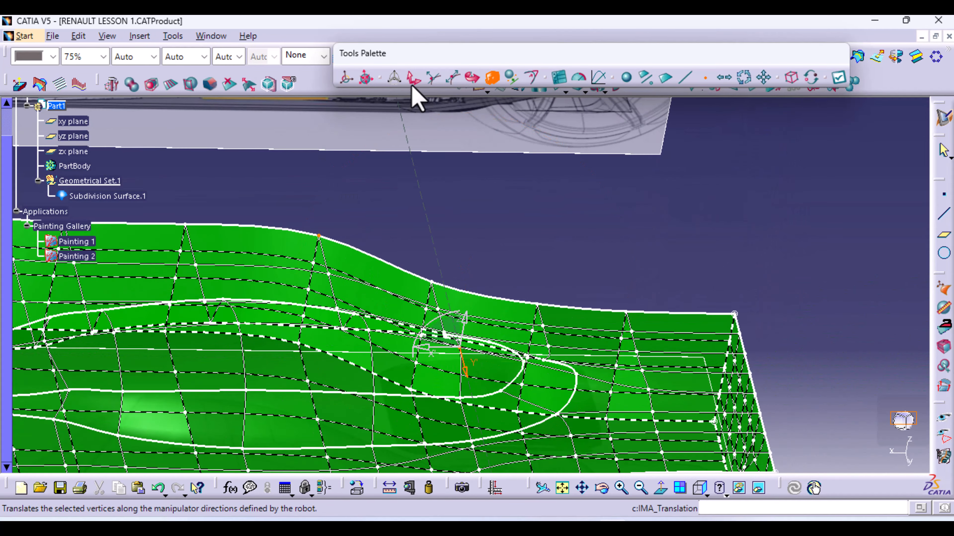
left_click(453, 78)
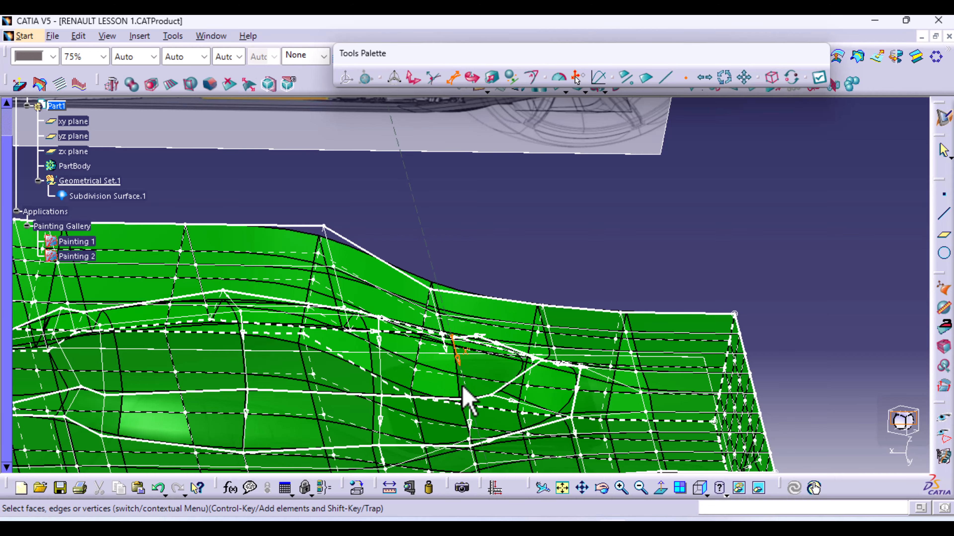
middle_click_drag(462, 394, 495, 363)
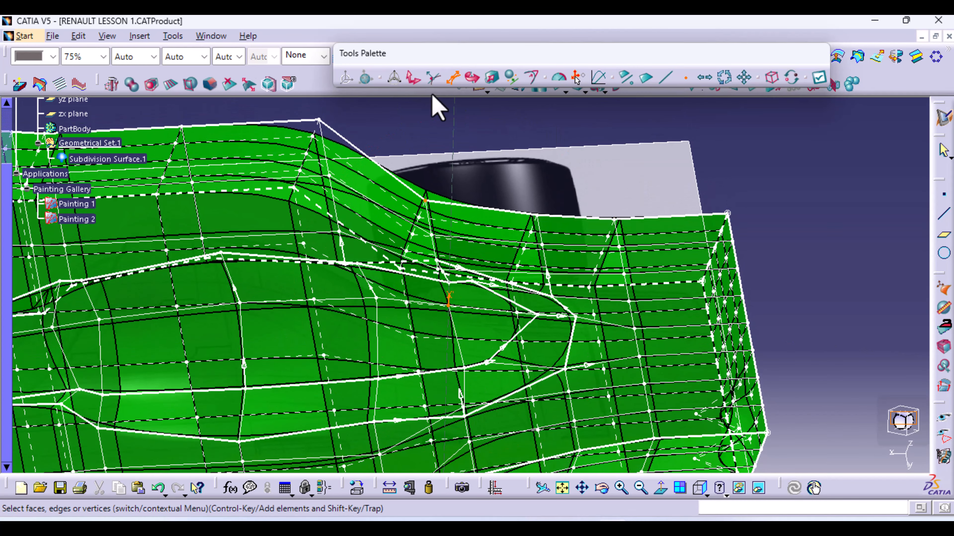
left_click(430, 78)
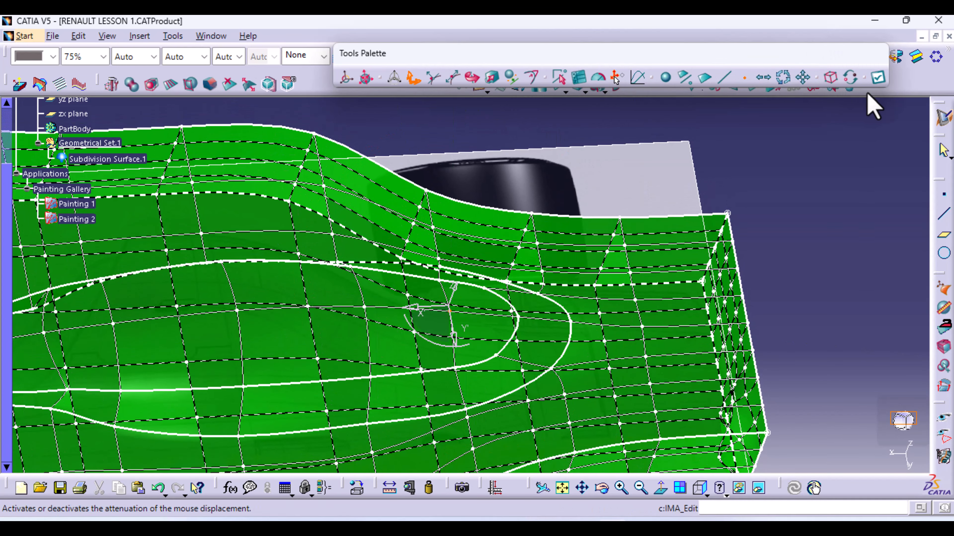
left_click(877, 78)
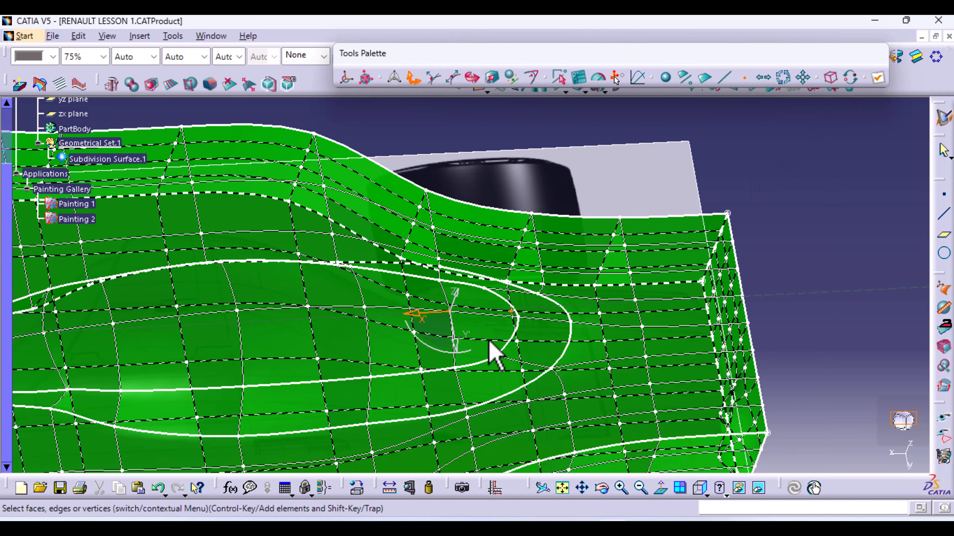
middle_click_drag(493, 356, 470, 323)
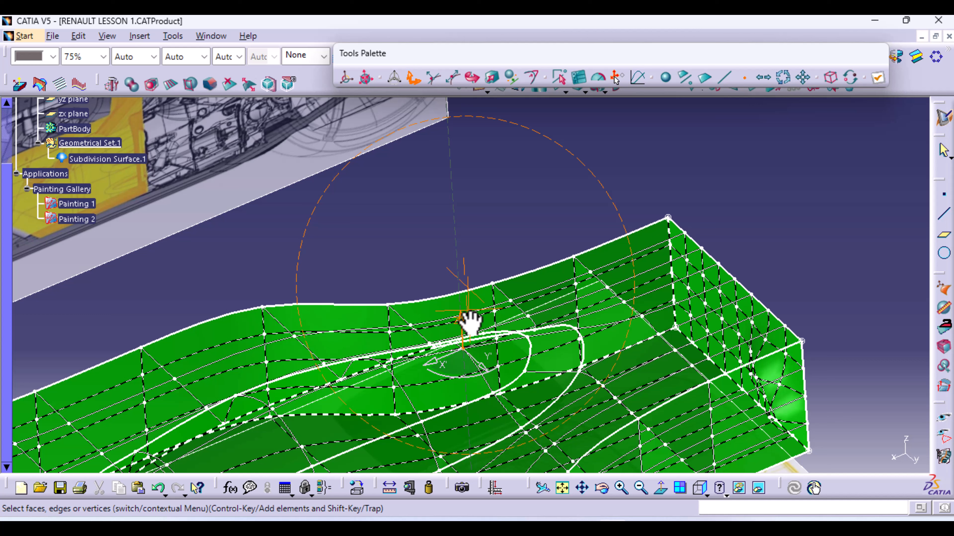
Fine-tune the Z height of the bulge's rear centre-line vertex against the side-view blueprint and finish editing the surface
left_click(697, 487)
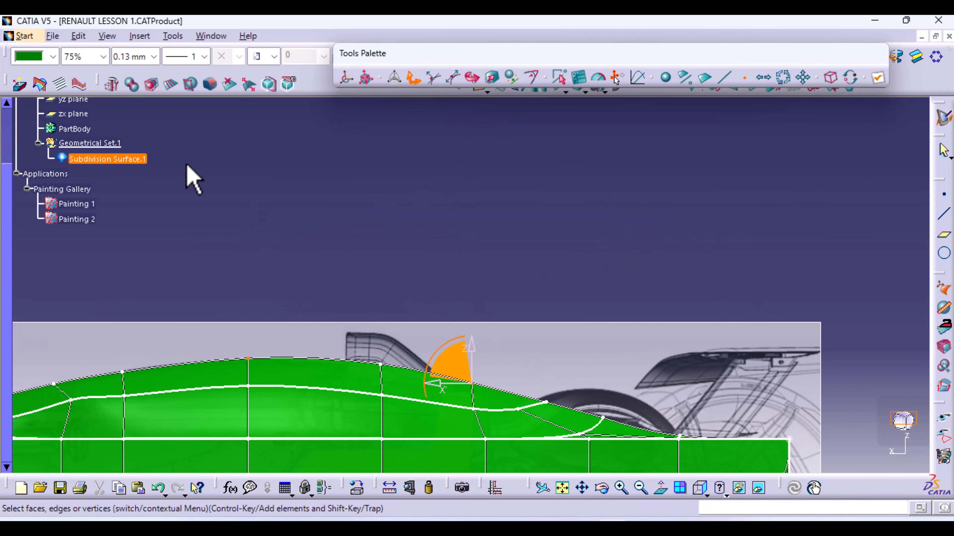
middle_click_drag(492, 248, 766, 104)
middle_click_drag(329, 287, 191, 228)
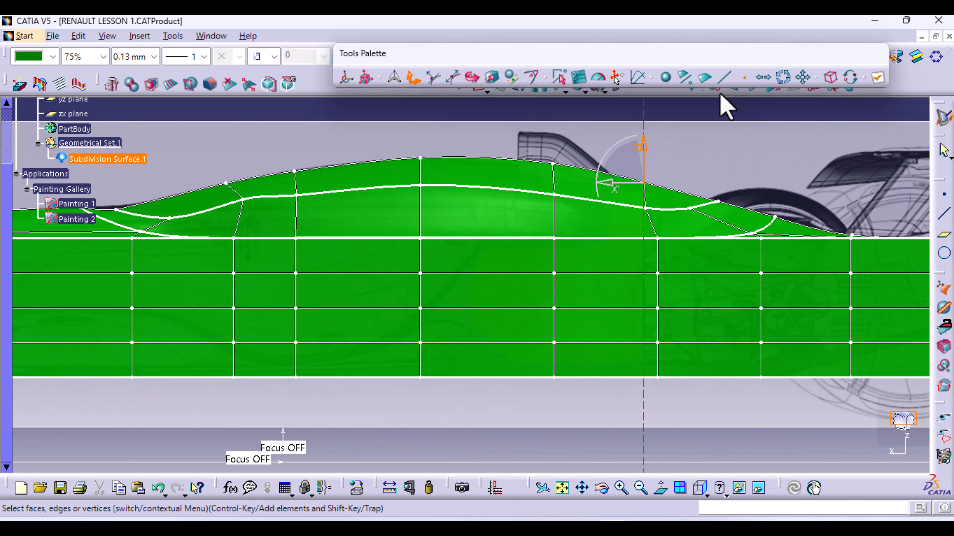
key("Escape")
mouse_move(323, 190)
middle_mouse_down()
mouse_move(416, 248)
mouse_move(442, 313)
mouse_move(549, 324)
mouse_move(558, 418)
mouse_move(502, 324)
mouse_move(368, 237)
mouse_move(426, 299)
mouse_move(485, 289)
mouse_move(484, 269)
mouse_move(449, 266)
mouse_move(434, 247)
mouse_move(443, 216)
mouse_move(473, 319)
mouse_move(460, 253)
mouse_move(359, 275)
mouse_move(383, 258)
mouse_move(434, 292)
mouse_move(394, 315)
mouse_move(366, 270)
mouse_move(489, 224)
mouse_move(498, 344)
mouse_move(430, 304)
mouse_move(495, 336)
mouse_move(556, 152)
mouse_move(575, 291)
middle_mouse_up()
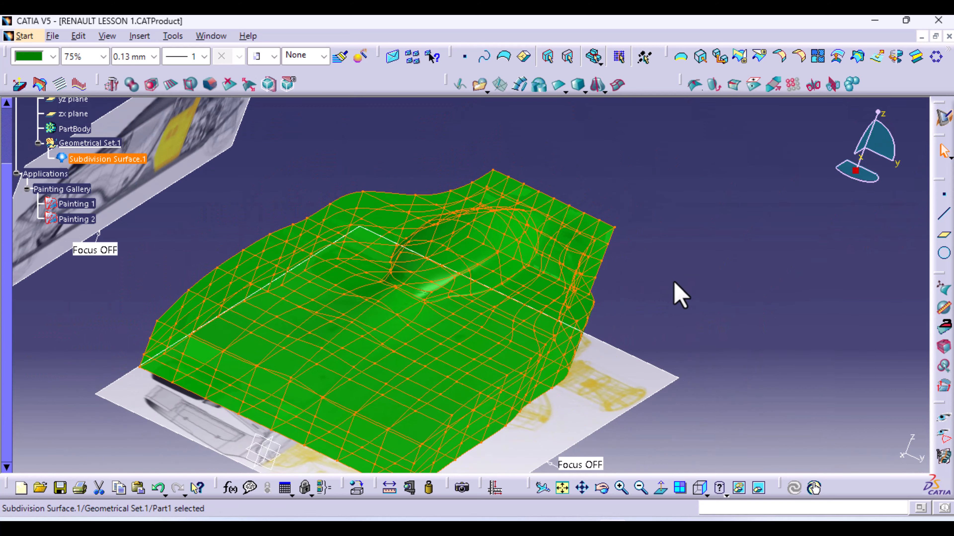
Set the subdivision surface's opacity to 100% and display it shaded without mesh edges to inspect the bulge
left_click(672, 272)
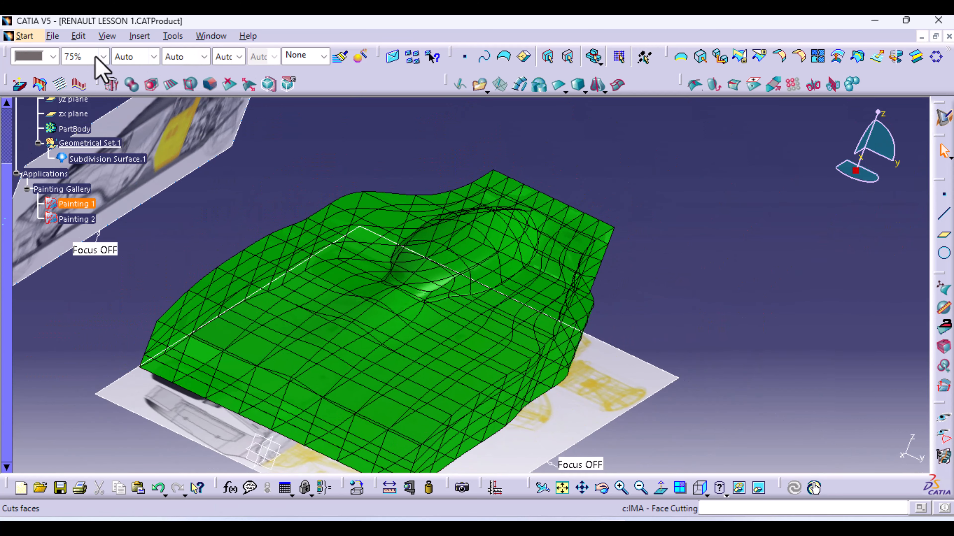
left_click(92, 159)
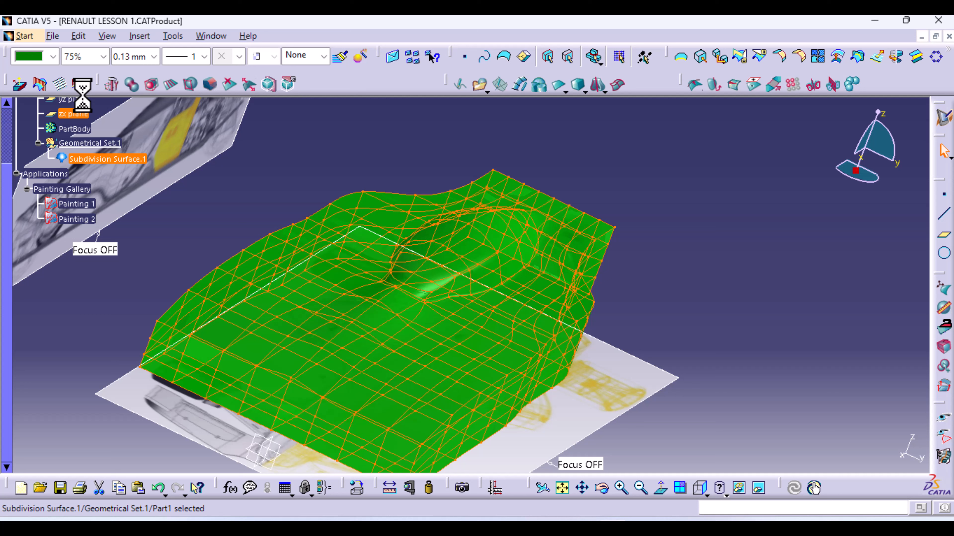
left_click(104, 56)
left_click(90, 87)
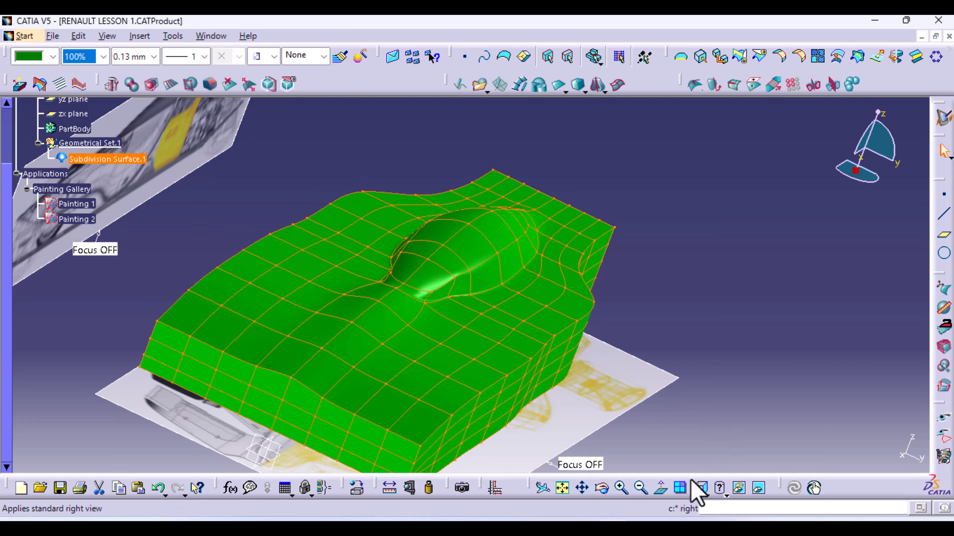
left_click(723, 492)
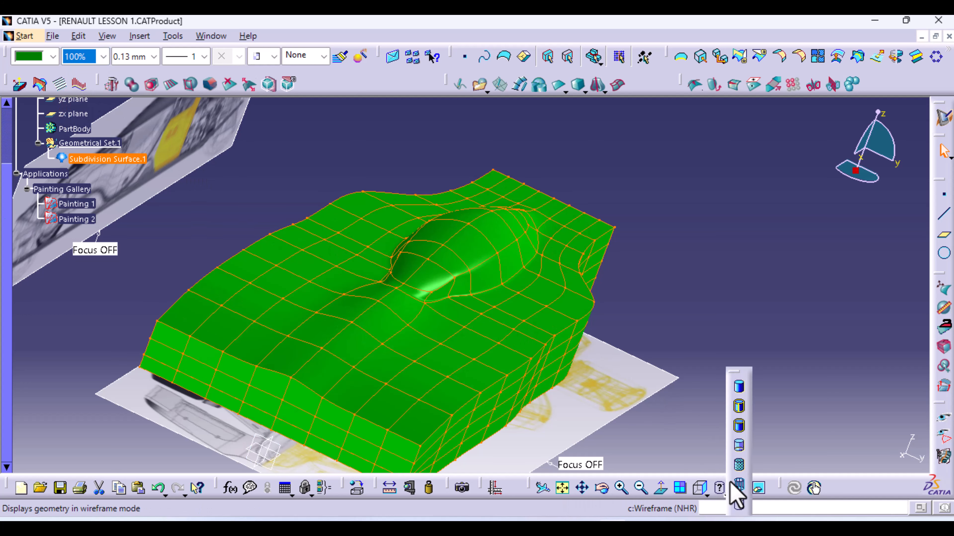
left_click(736, 465)
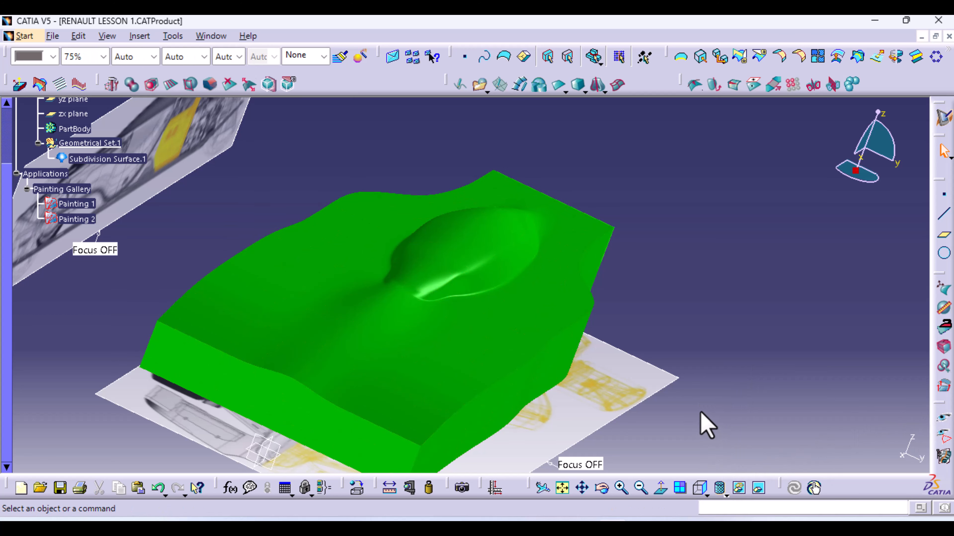
middle_click_drag(575, 366, 460, 335)
middle_click_drag(503, 391, 493, 300)
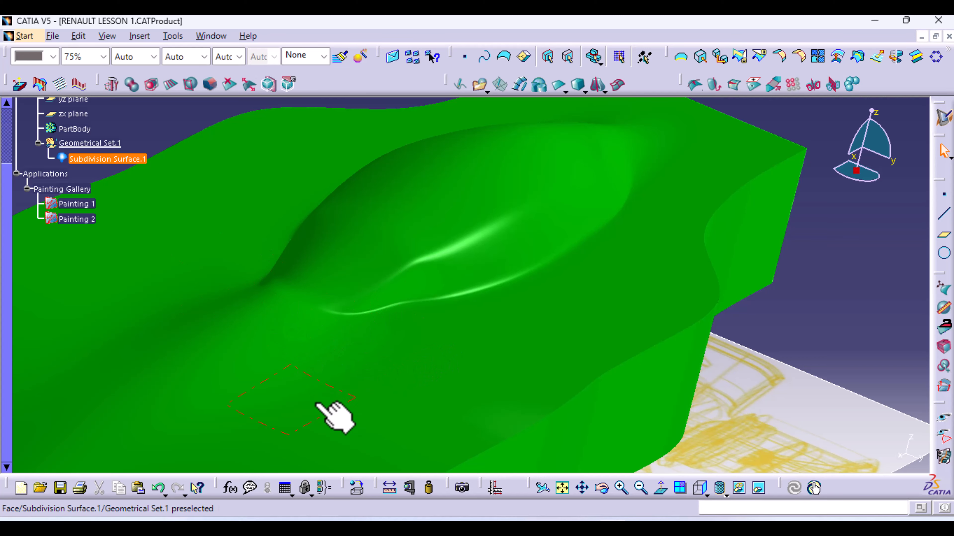
middle_click_drag(320, 406, 311, 313)
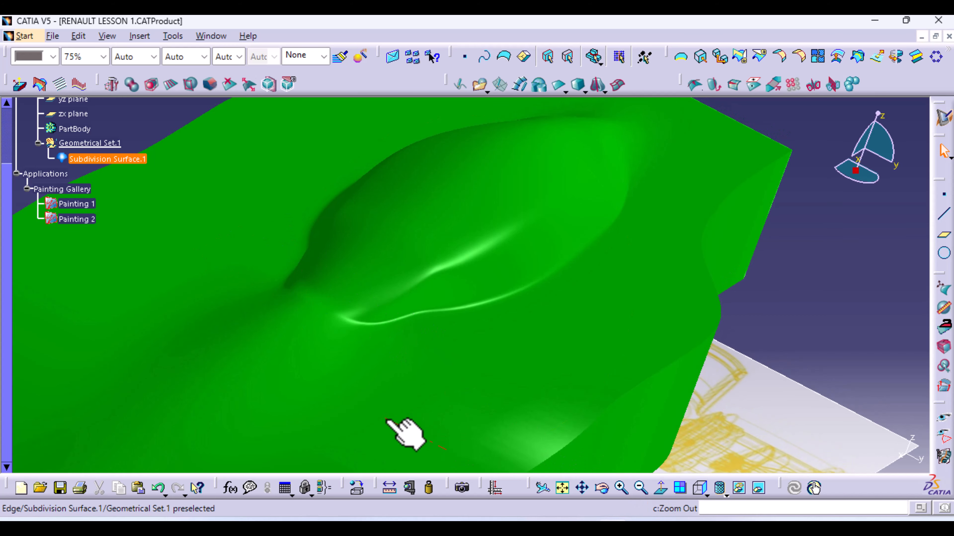
Reopen the subdivision surface for editing and set the weight of the two front edges of the bulge's inner loop to 0%
double_click(130, 158)
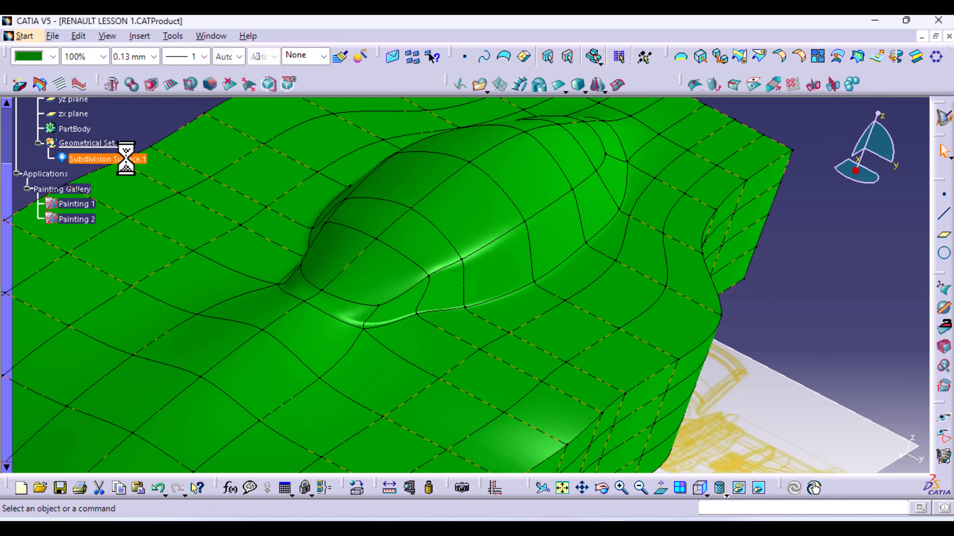
middle_click_drag(319, 371, 438, 380)
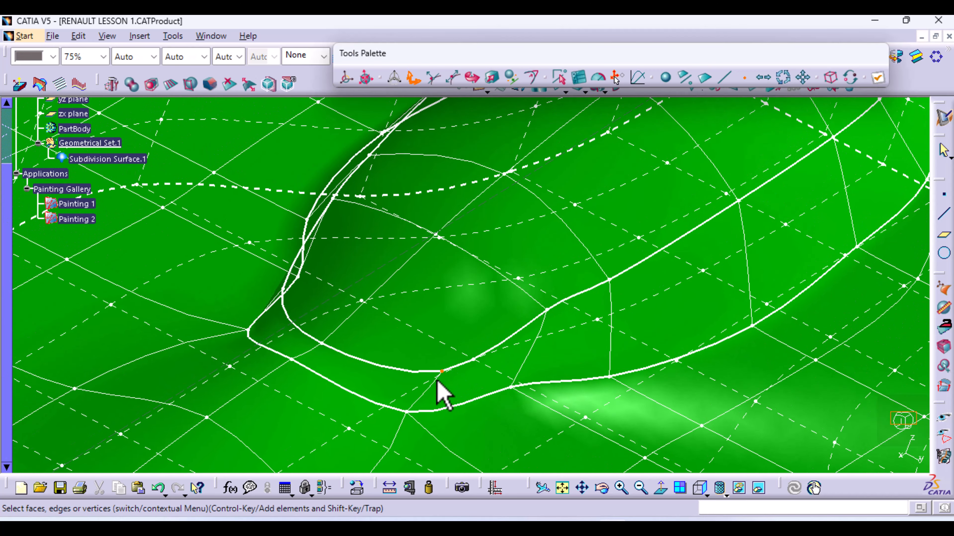
left_click(724, 78)
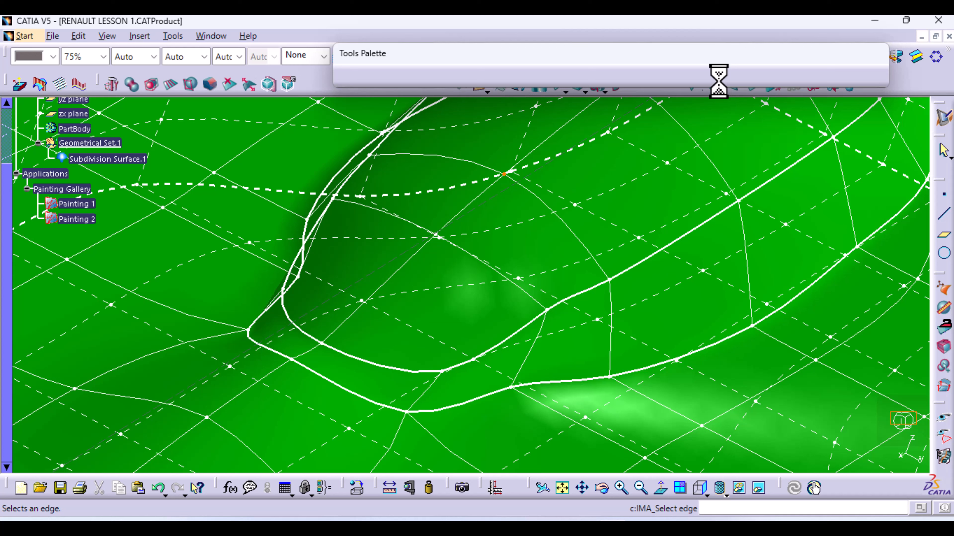
left_click(300, 331)
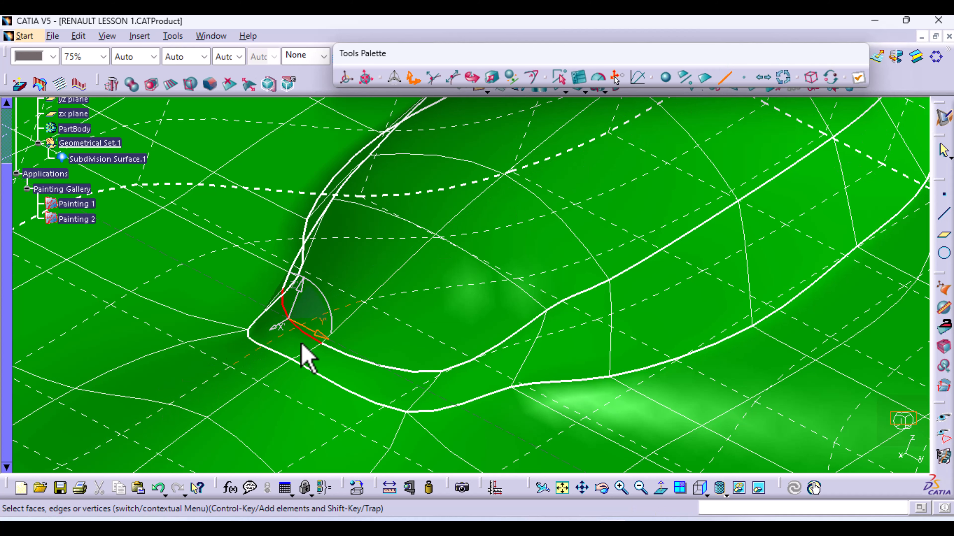
left_click(391, 370, "ctrl")
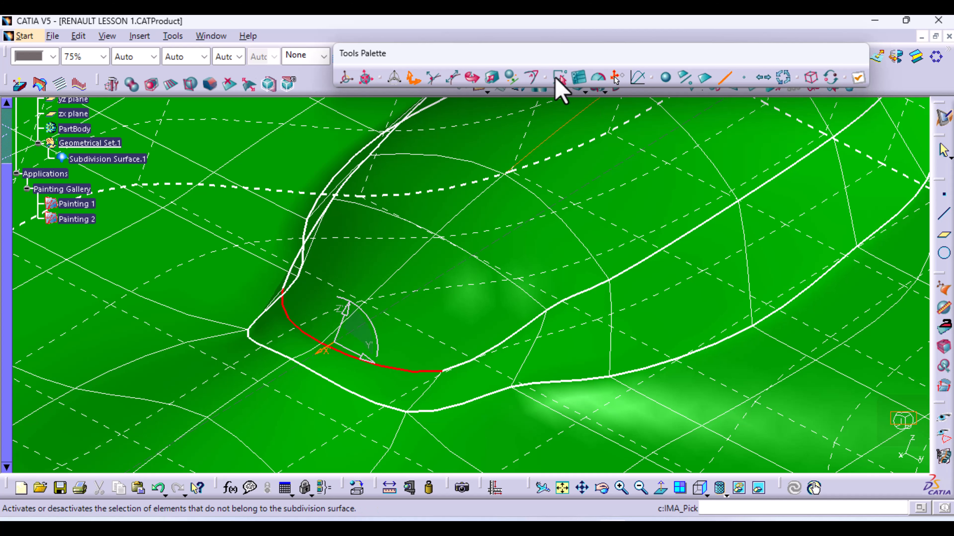
left_click(531, 78)
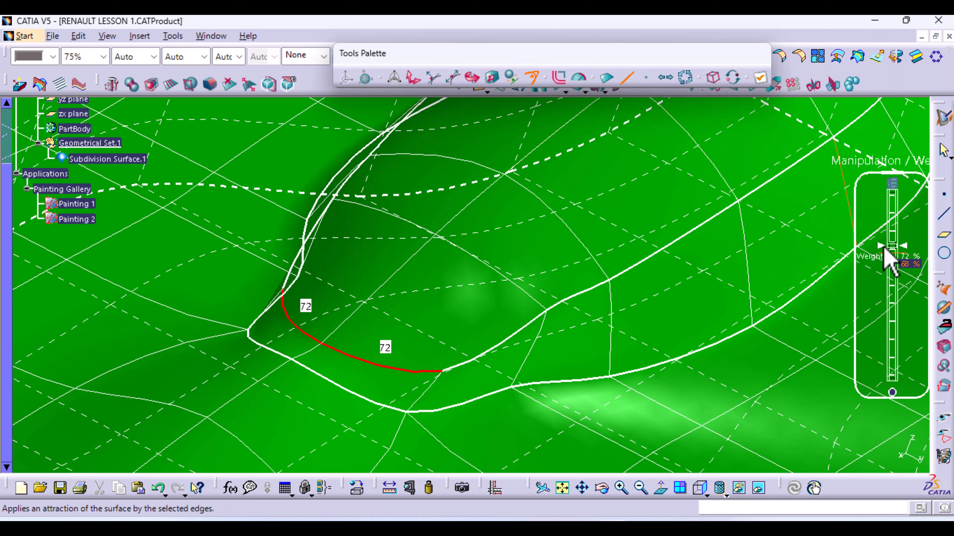
left_click_drag(890, 250, 887, 454)
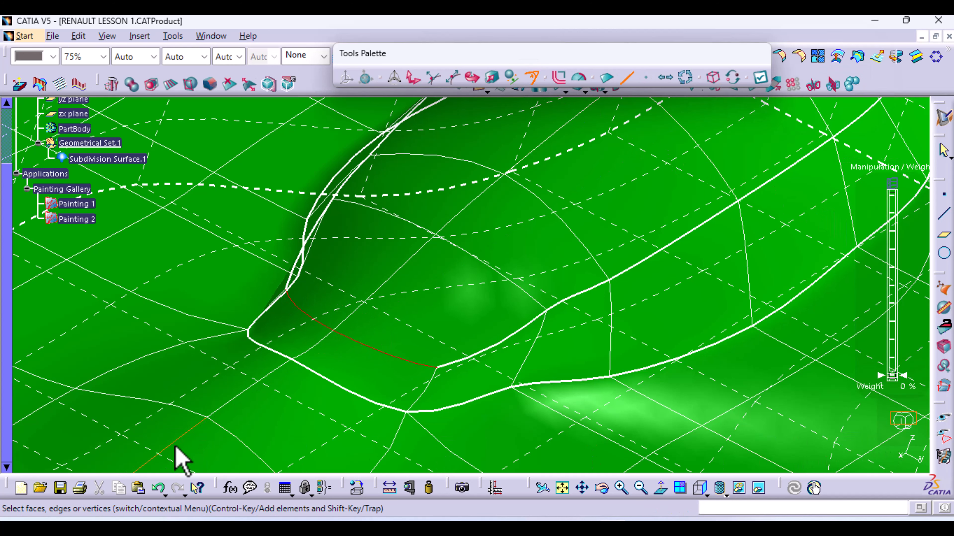
Set the weight of the two short edges joining the inner and outer loops at the bulge's front to 74%
middle_click_drag(222, 391, 311, 361)
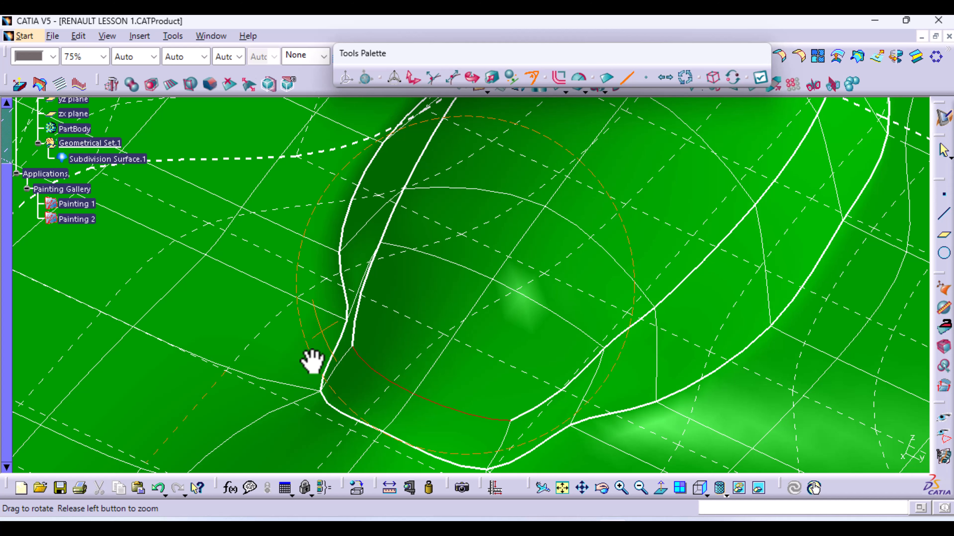
middle_click_drag(366, 371, 406, 256)
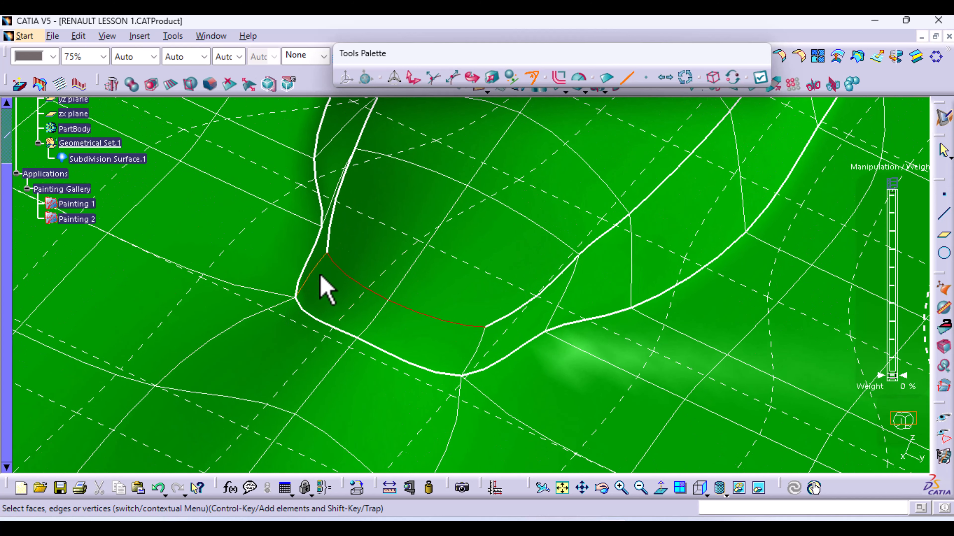
left_click(316, 268, "ctrl")
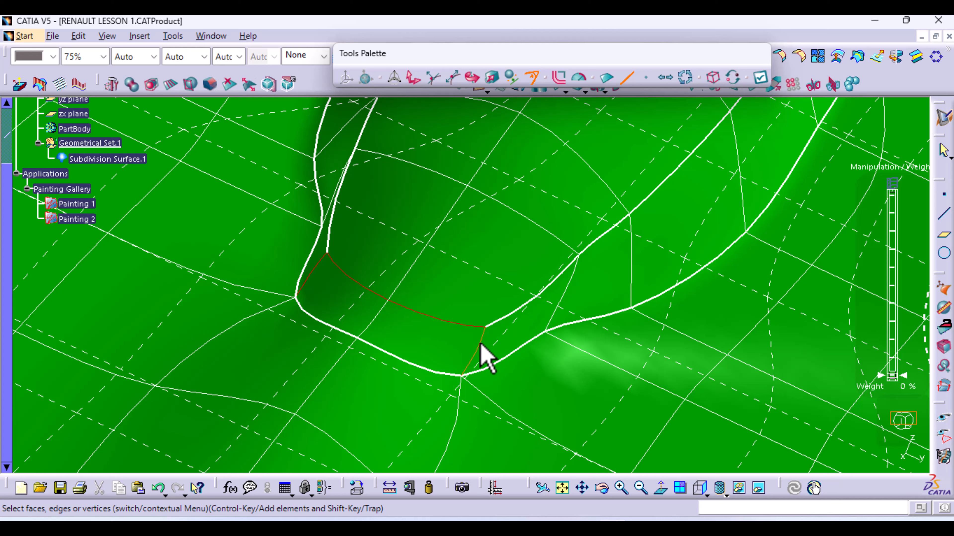
left_click(313, 272)
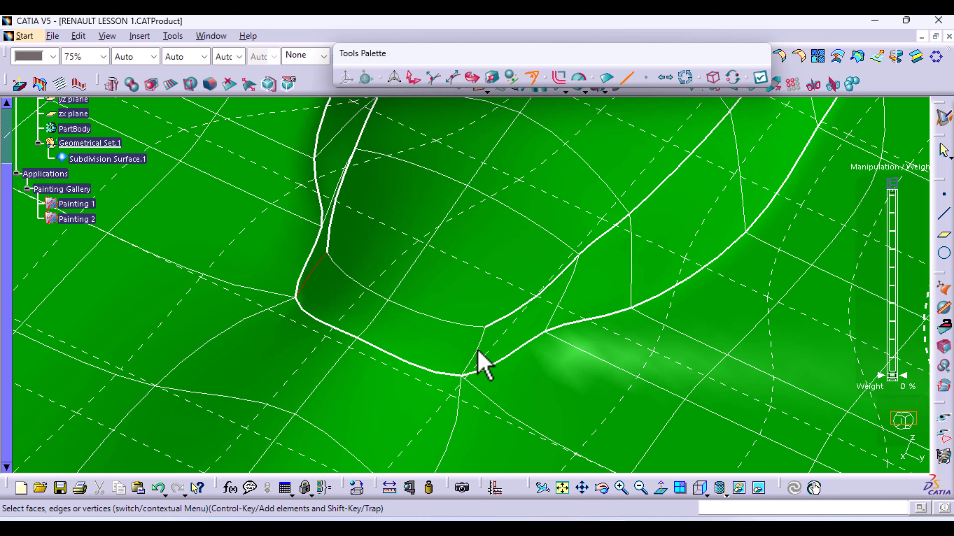
left_click(477, 351, "ctrl")
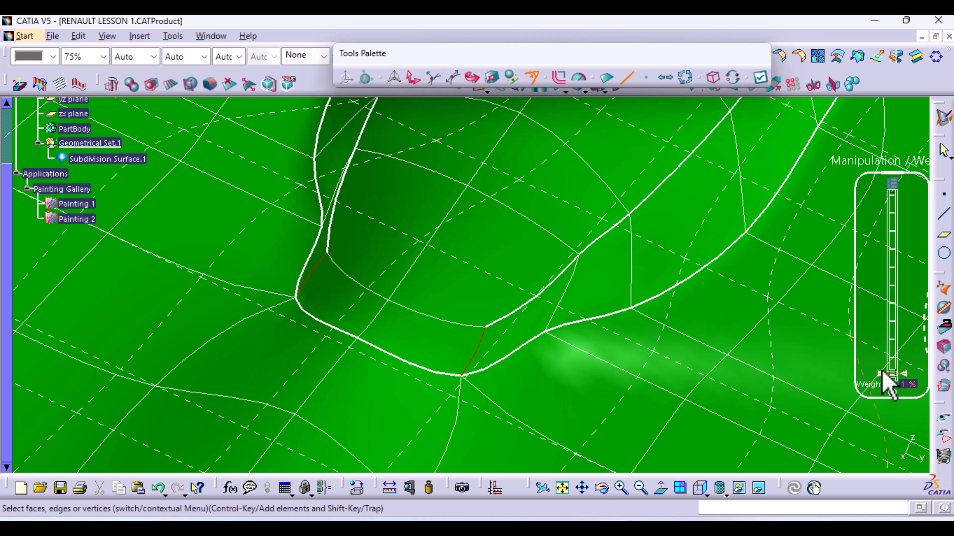
left_click_drag(883, 372, 879, 259)
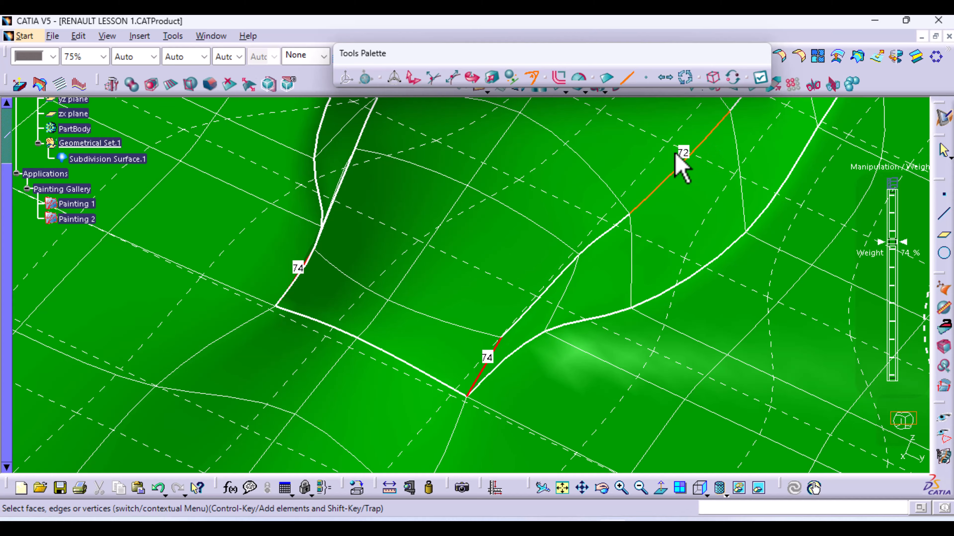
middle_click_drag(340, 327, 294, 305)
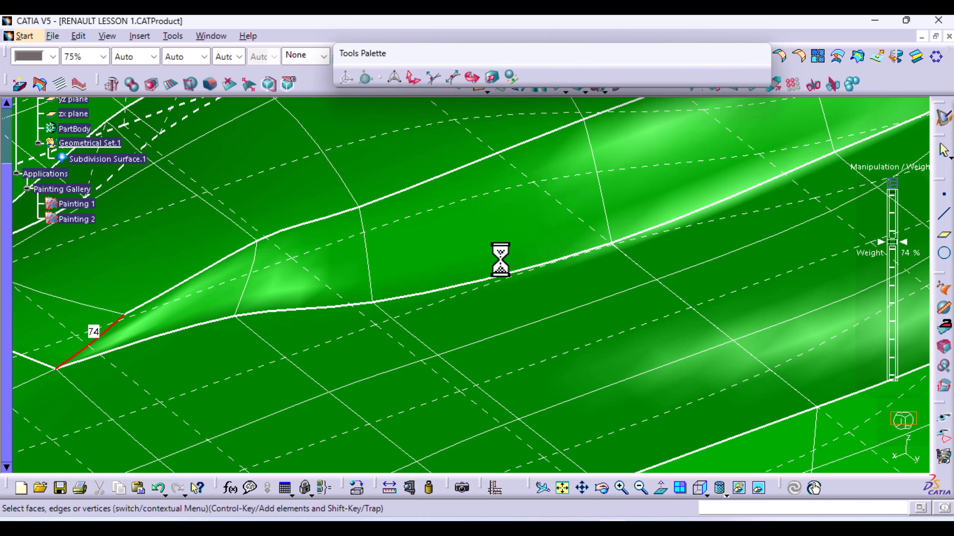
key("Escape")
Lower the weight of the front edges of the bulge's outer loop to 34% and finish editing the surface
middle_click_drag(439, 251, 460, 299)
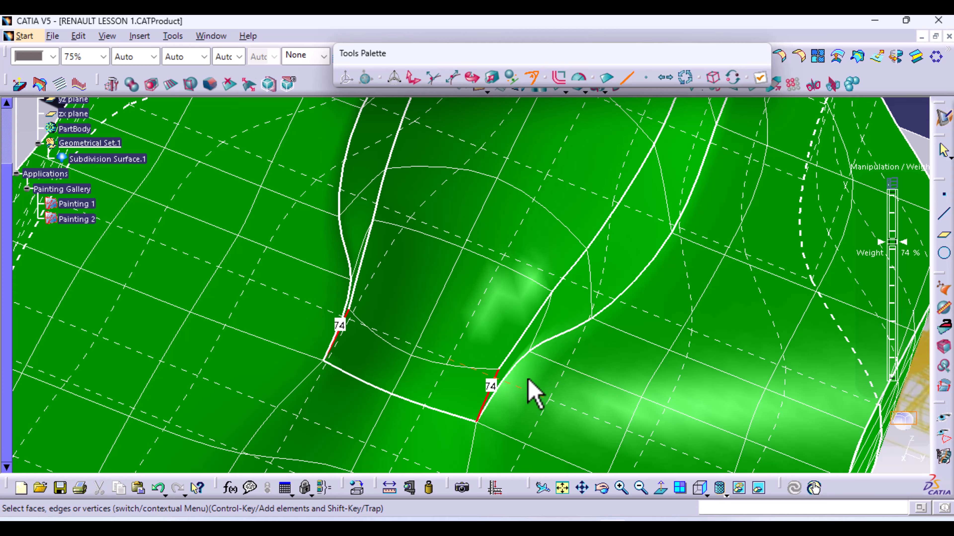
middle_click_drag(296, 375, 364, 376)
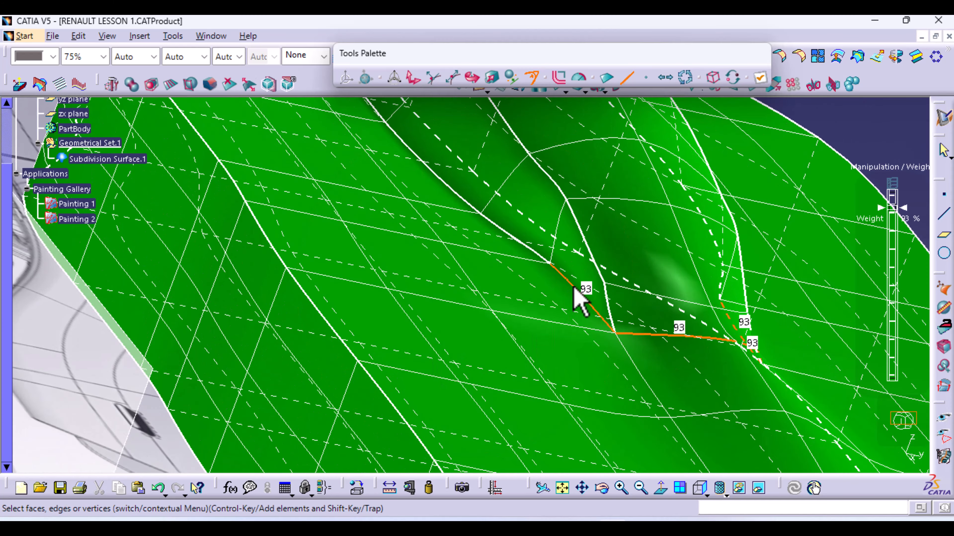
middle_click_drag(693, 336, 548, 359)
left_click_drag(907, 211, 908, 334)
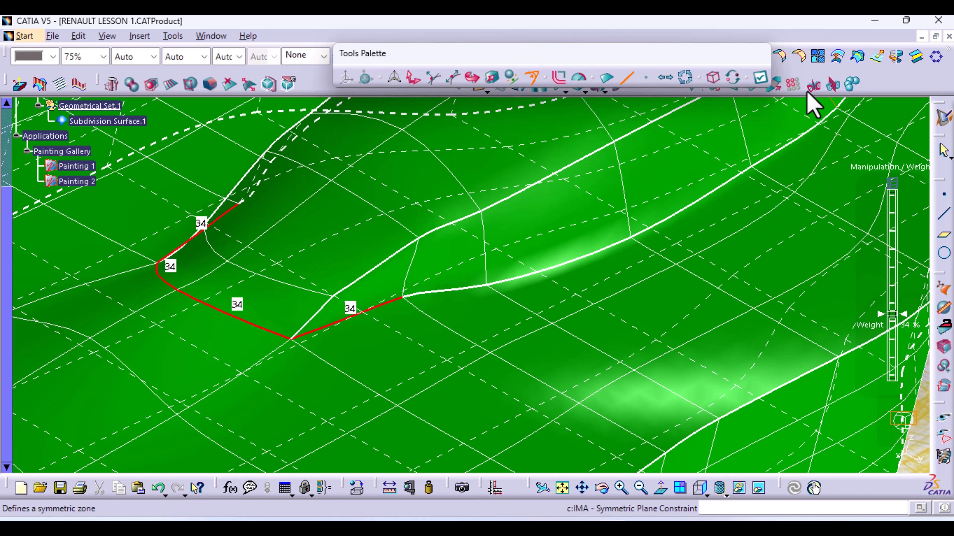
left_click(760, 78)
middle_click_drag(226, 357, 337, 398)
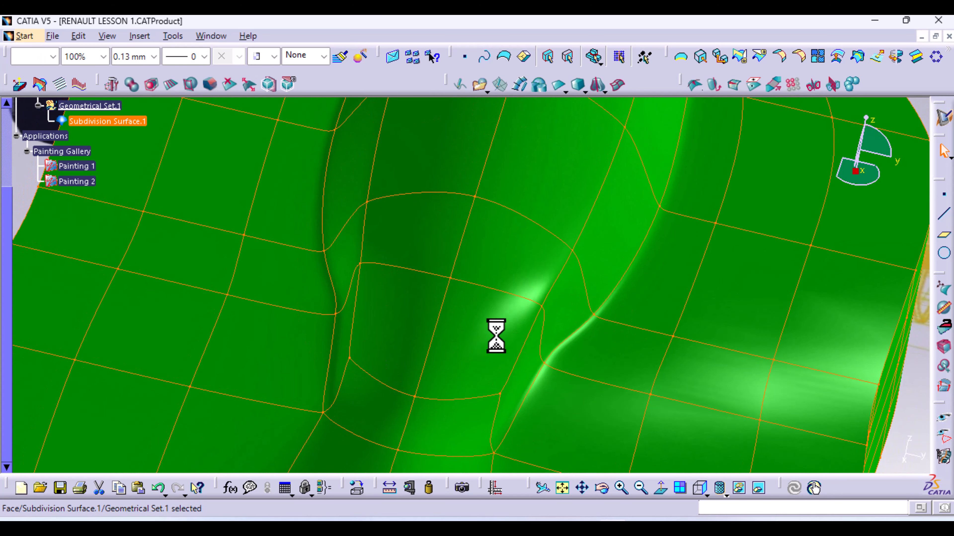
Set the weight of the outer loop's second edge from the front on both sides to 24% and finish editing
left_click(570, 336)
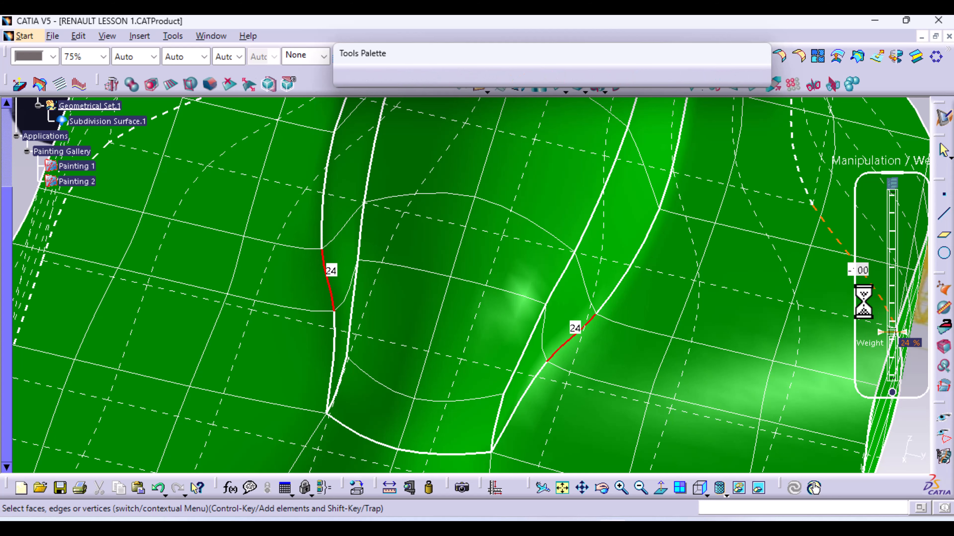
left_click(759, 75)
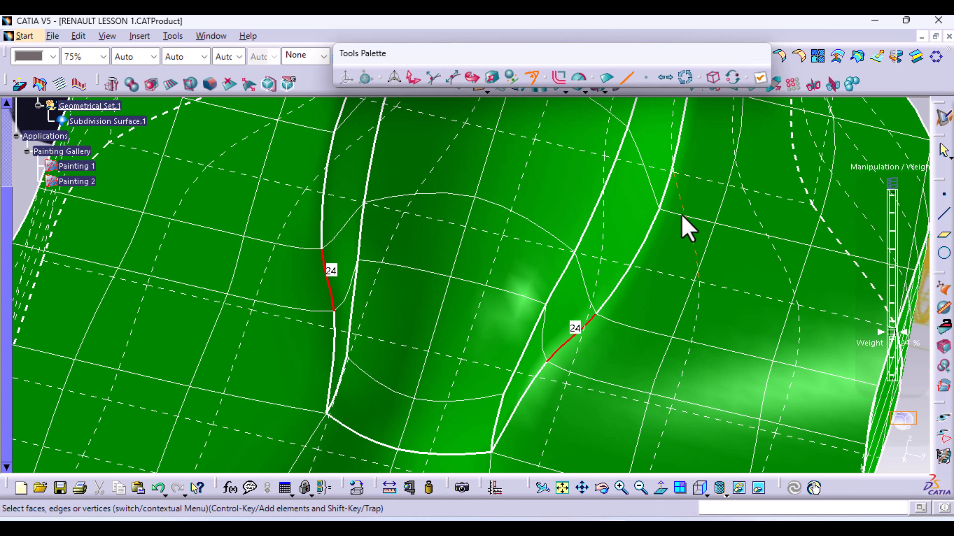
key("Escape")
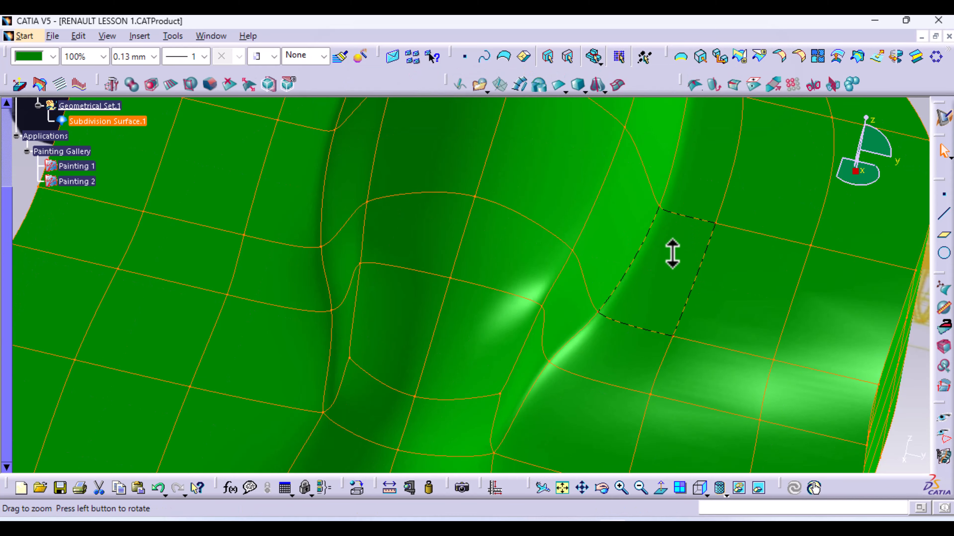
Reopen the surface and set the weight of the two inner-loop side edges on each side of the bulge's front to 50%
middle_click_drag(672, 253, 612, 404)
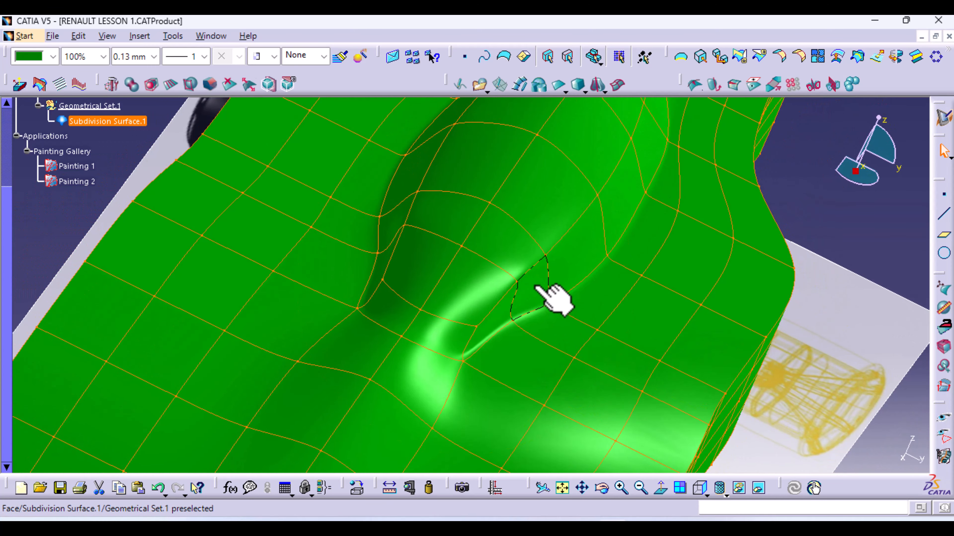
double_click(519, 244)
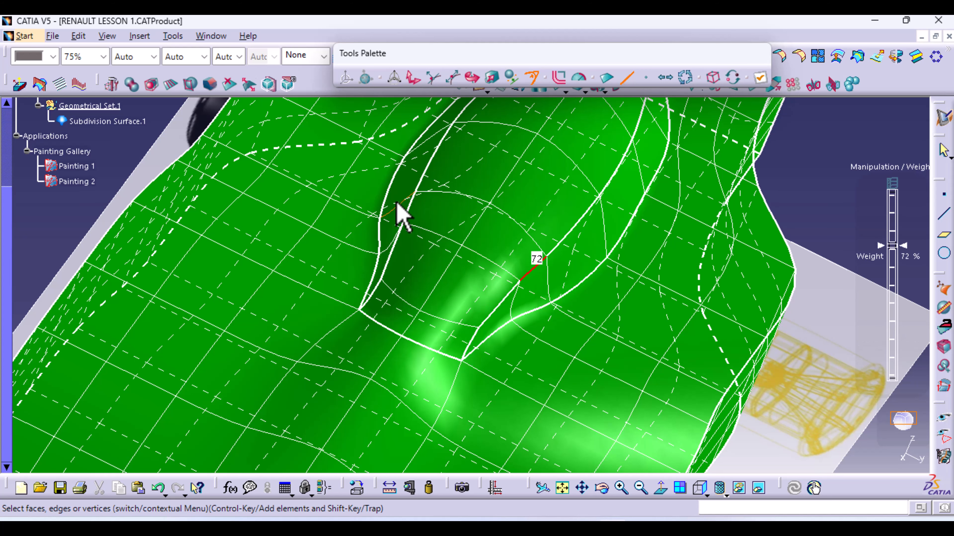
left_click(412, 222, "ctrl")
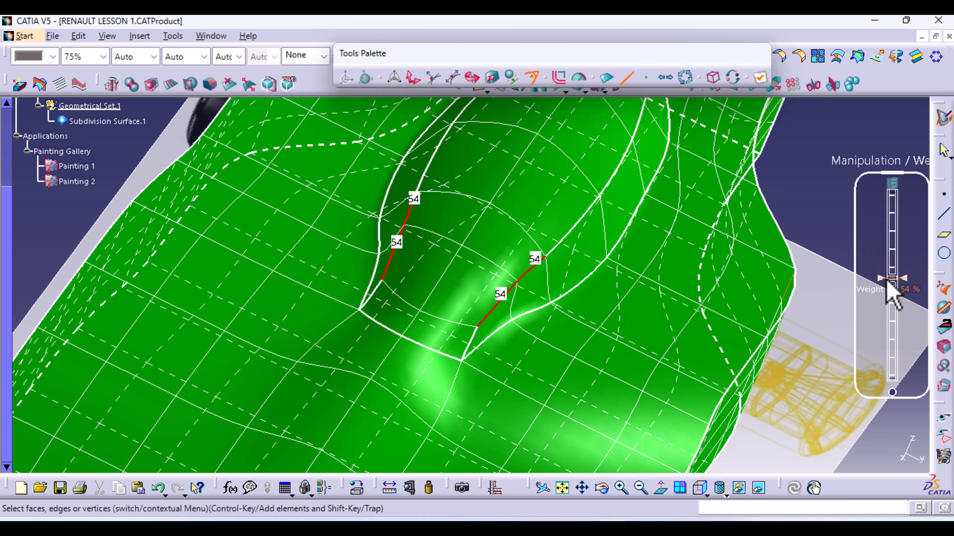
left_click(760, 80)
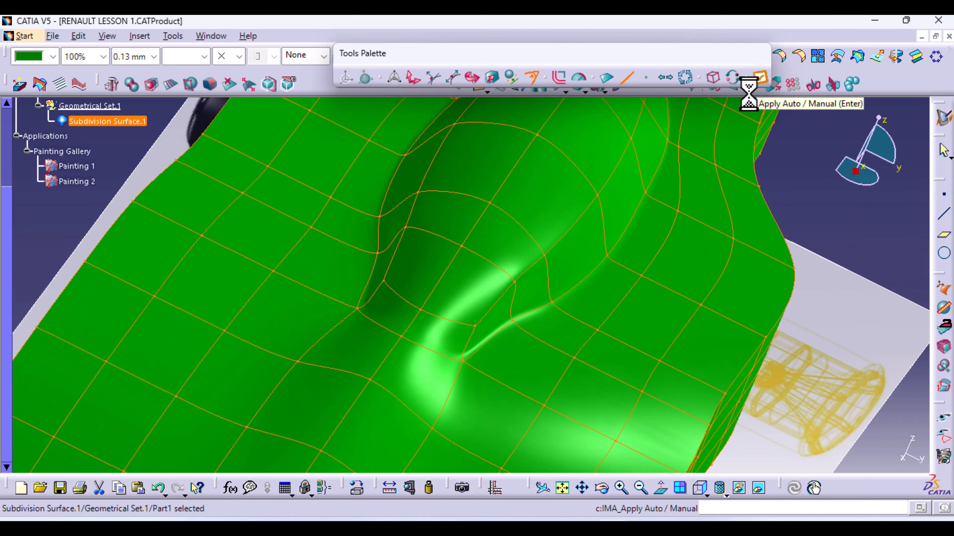
Set the weight of the two front side edges on each side of the bulge's outer loop to 0% and finish editing
middle_click_drag(514, 323, 555, 376)
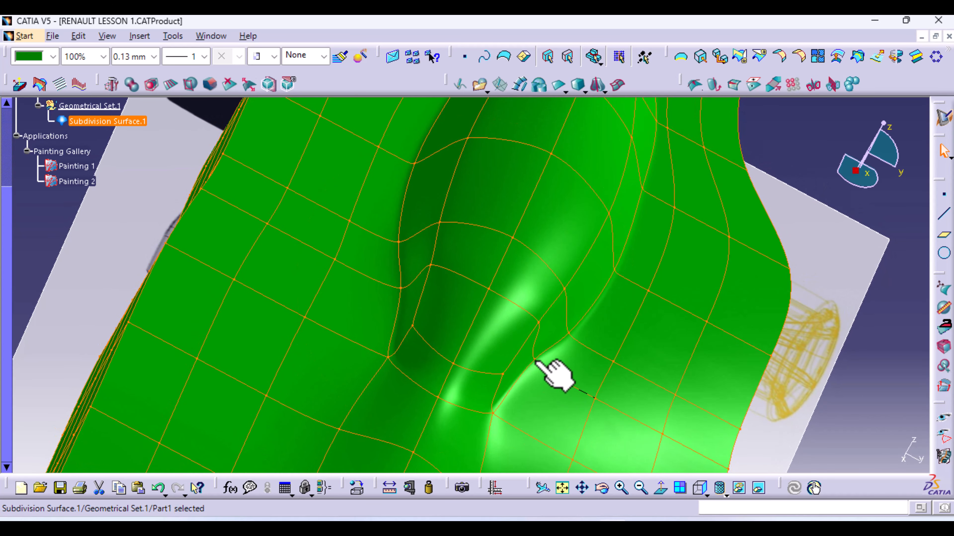
double_click(496, 330)
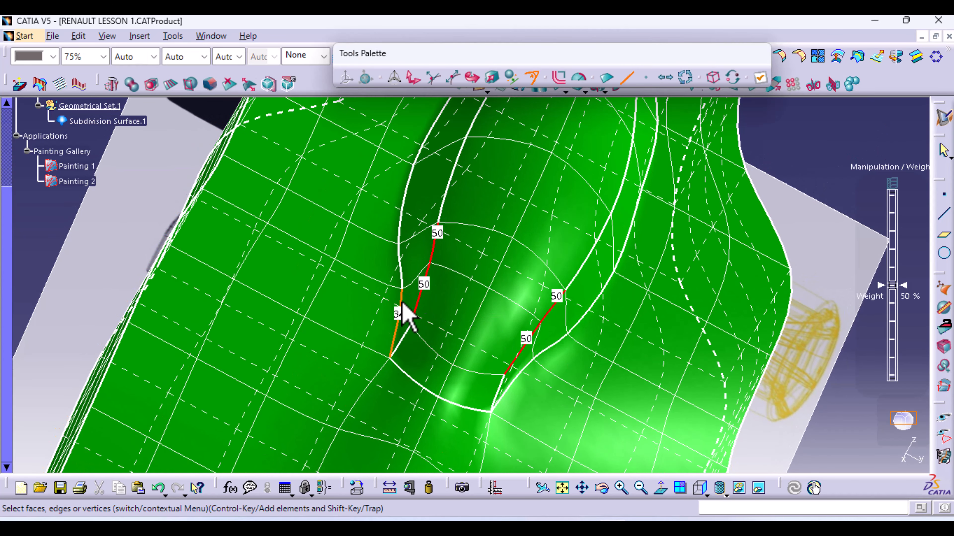
left_click(401, 302)
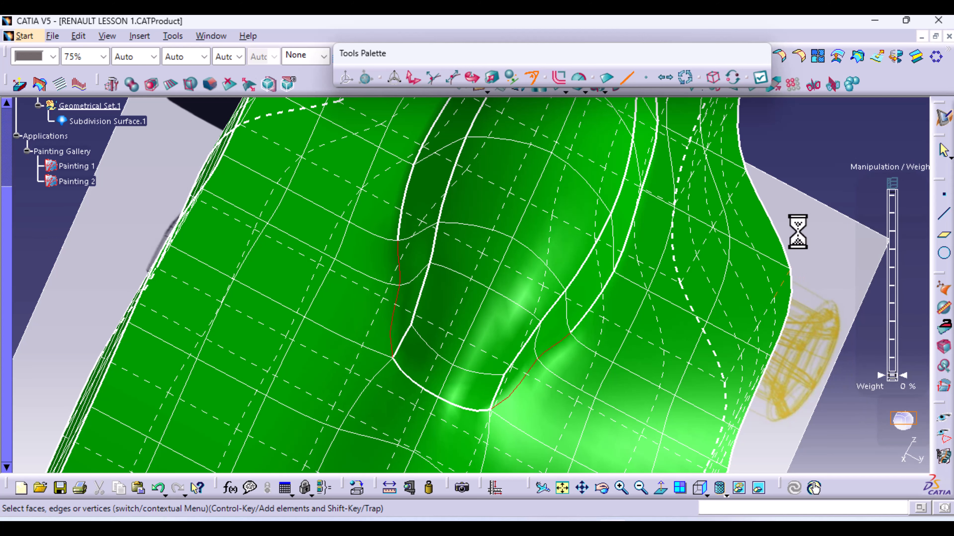
left_click(764, 80)
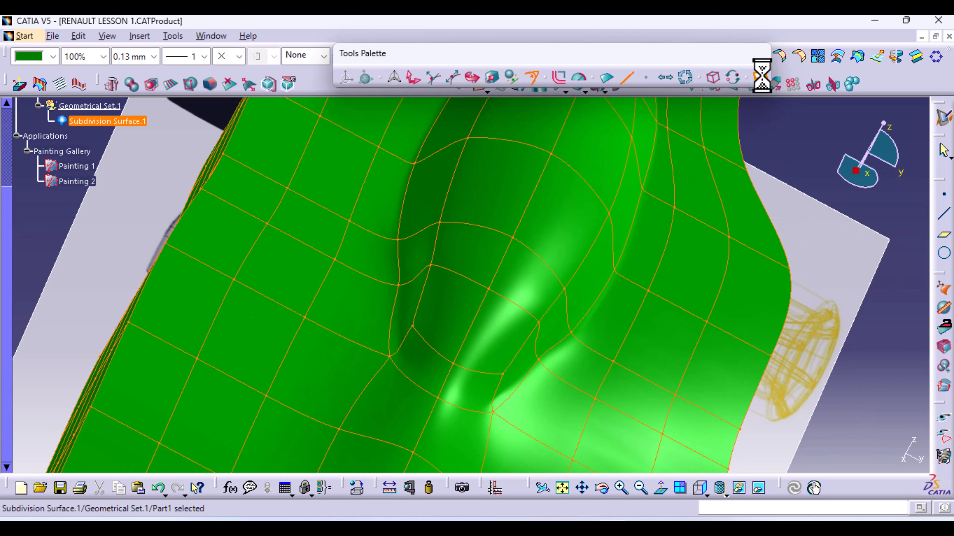
Reopen the surface in vertex selection and lower the pair of inner-loop vertices near the bulge's front slightly along Z in side view
middle_click_drag(543, 298, 454, 394)
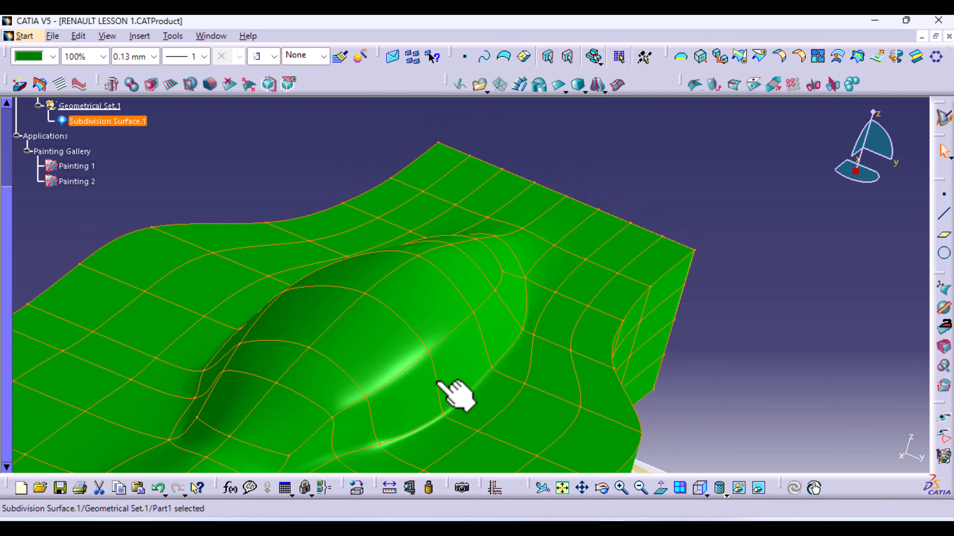
double_click(305, 411)
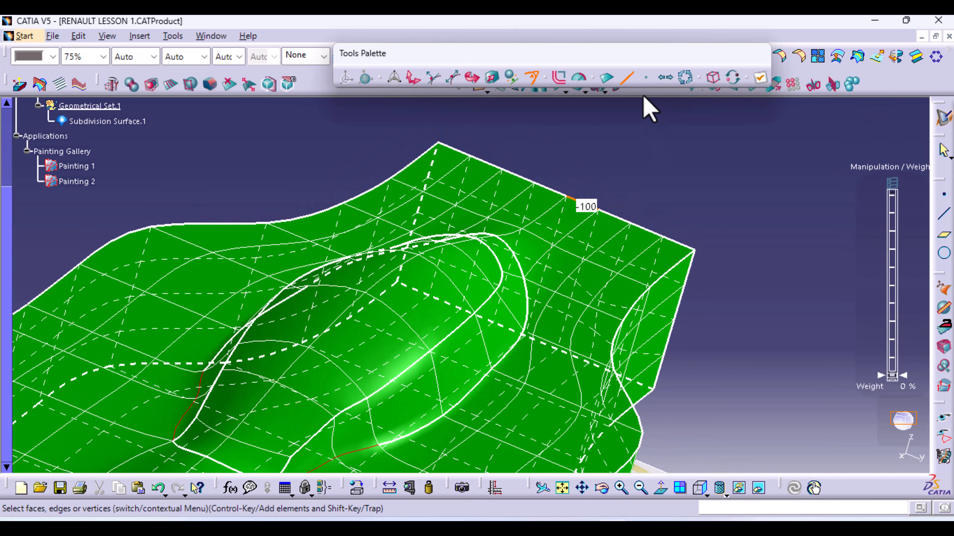
left_click(646, 77)
middle_click_drag(352, 362, 477, 266)
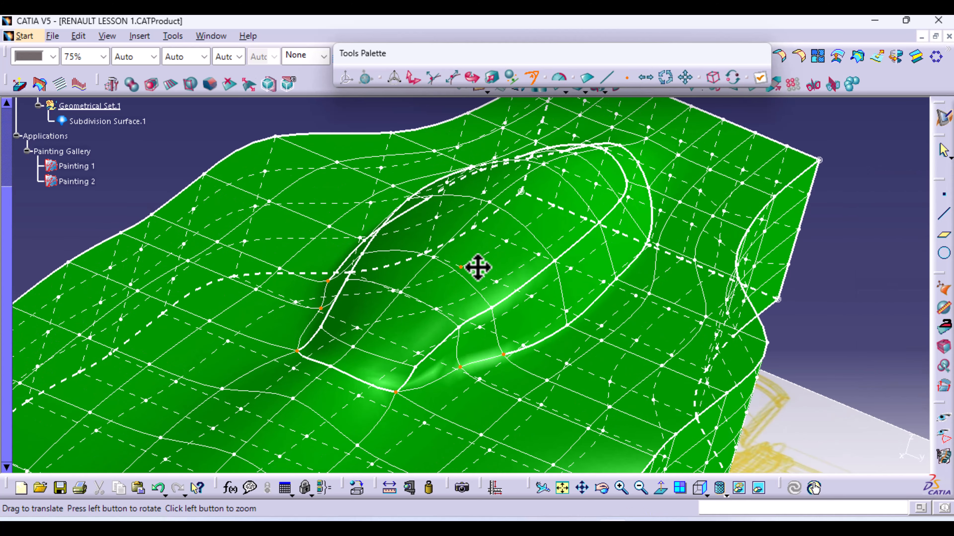
middle_click_drag(363, 319, 390, 331)
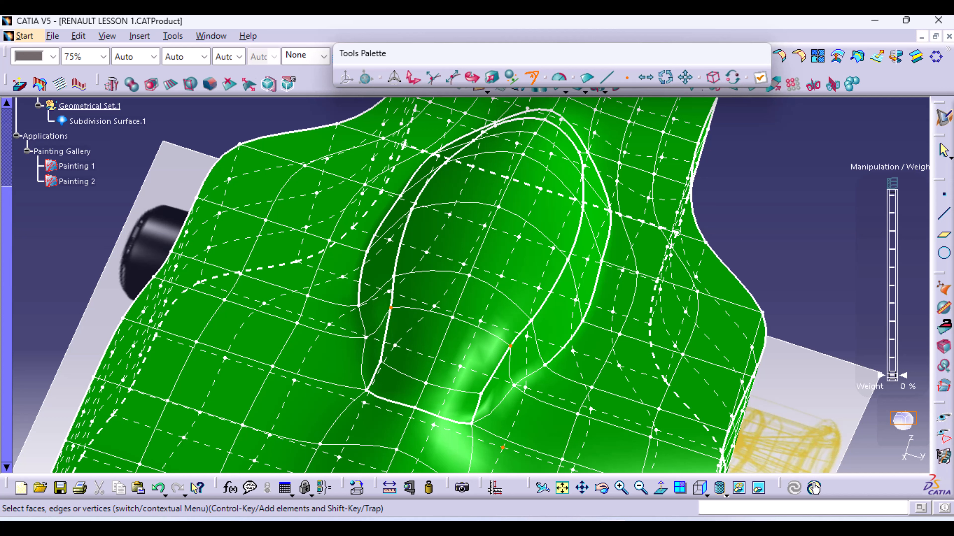
left_click(700, 489)
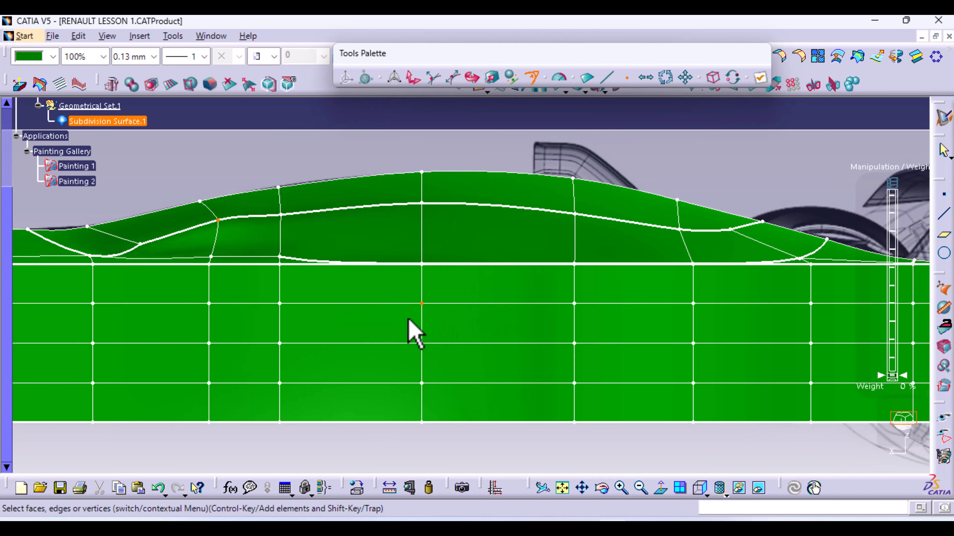
middle_click_drag(415, 333, 515, 338)
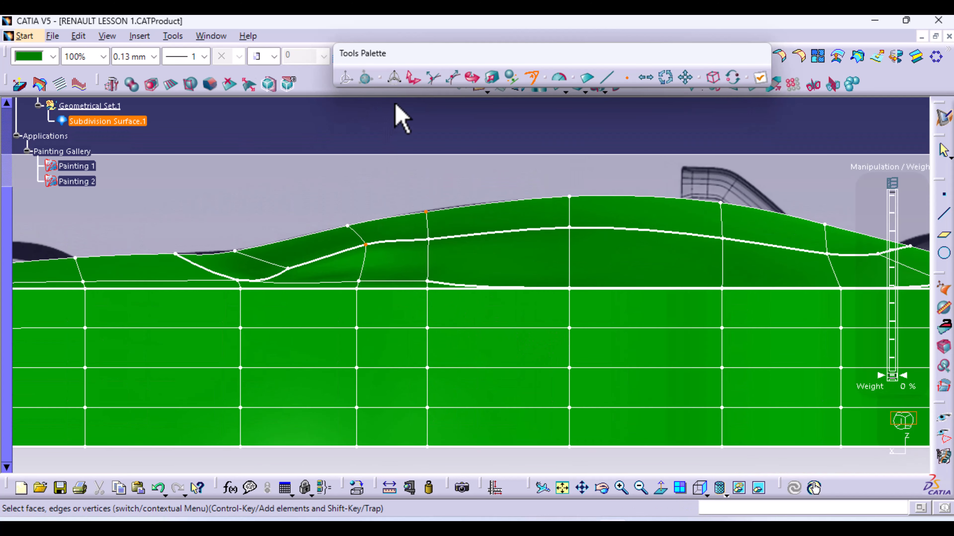
left_click(413, 79)
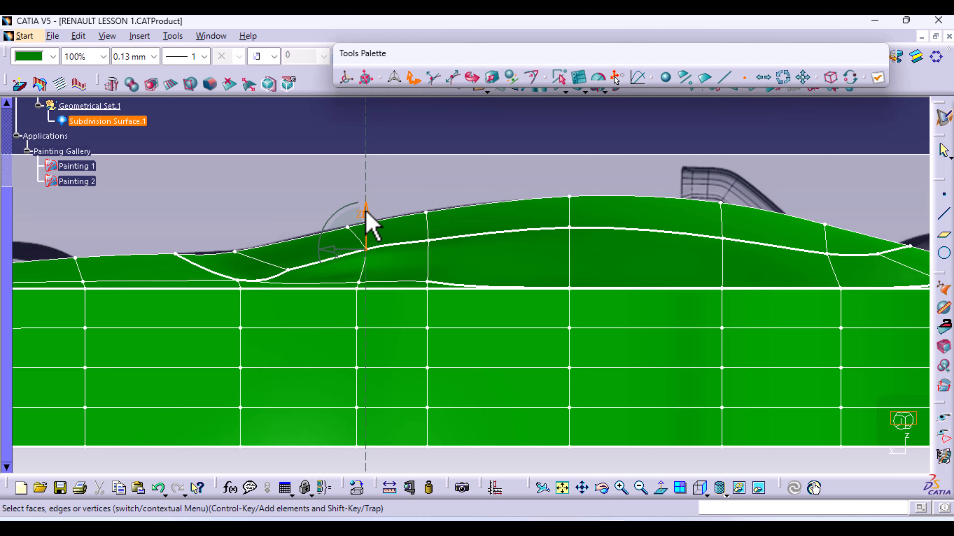
Shift the inner loop's rear tip vertices rearward and slightly down along the blueprint profile, and finish editing the surface
middle_click_drag(654, 332, 354, 282)
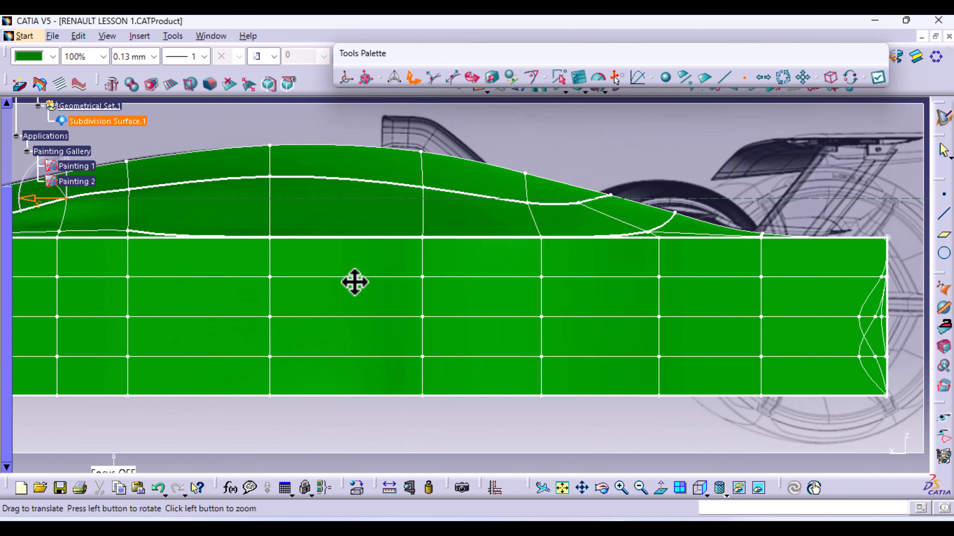
left_click(611, 196)
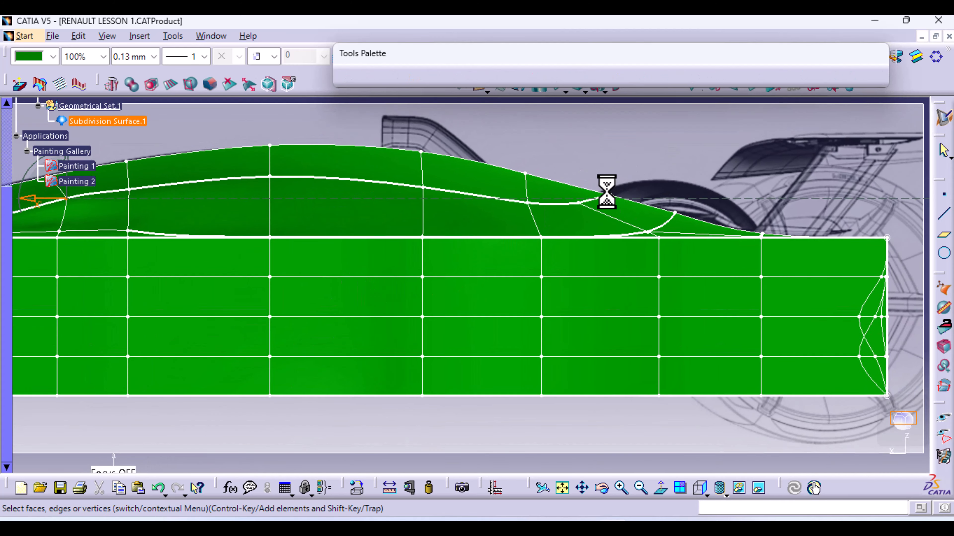
left_click(451, 79)
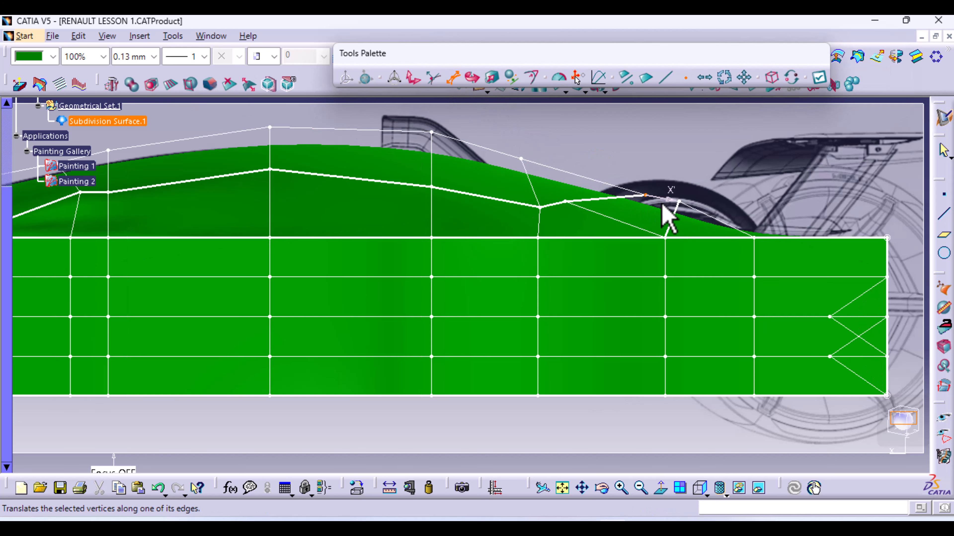
left_click(413, 79)
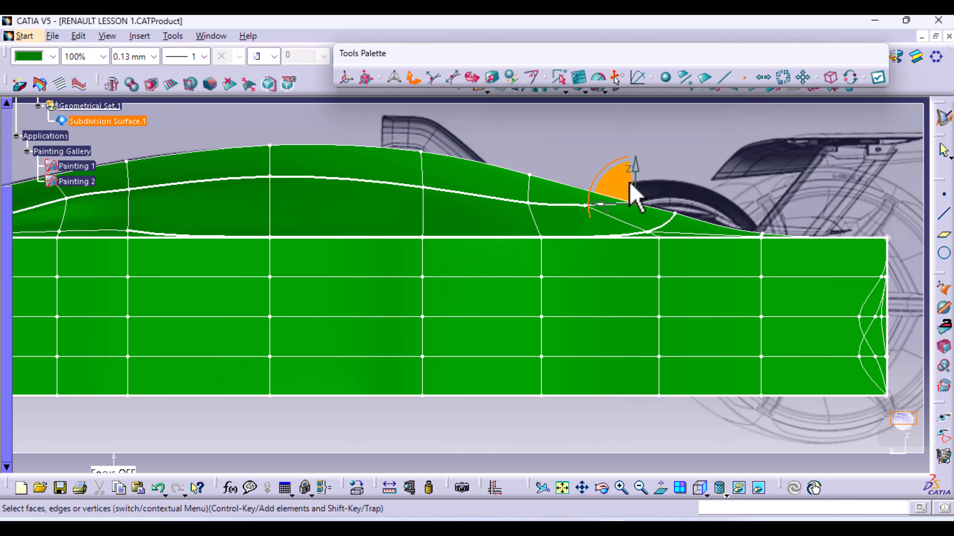
left_click(879, 78)
Reopen the surface in side view and lower the inner-loop vertices near the bulge's front slightly more along Z
middle_click_drag(337, 262, 470, 294)
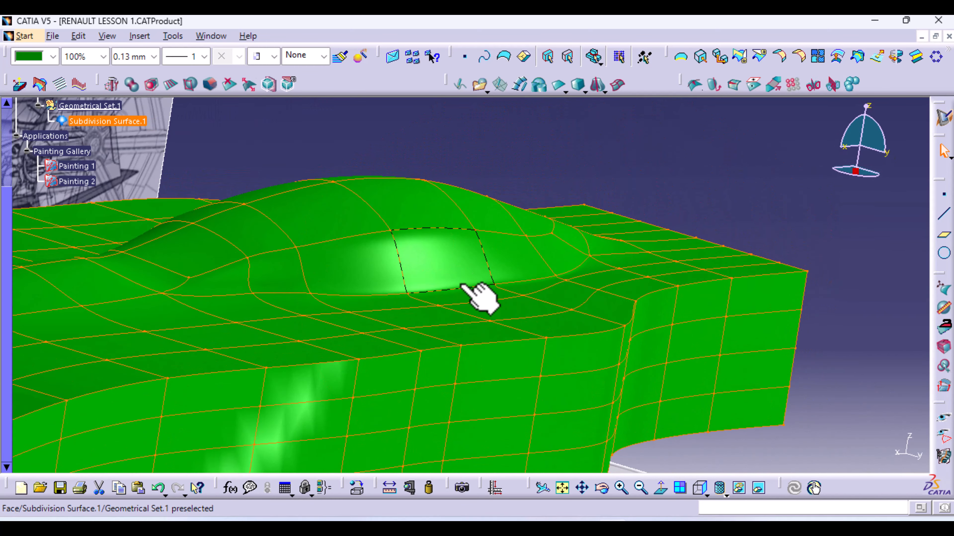
left_click(699, 488)
left_click(323, 234)
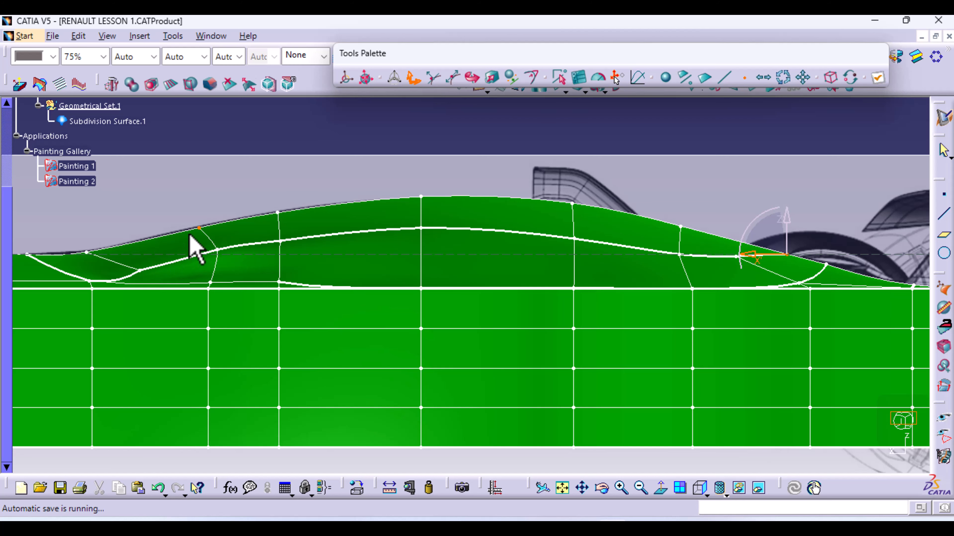
left_click(240, 248)
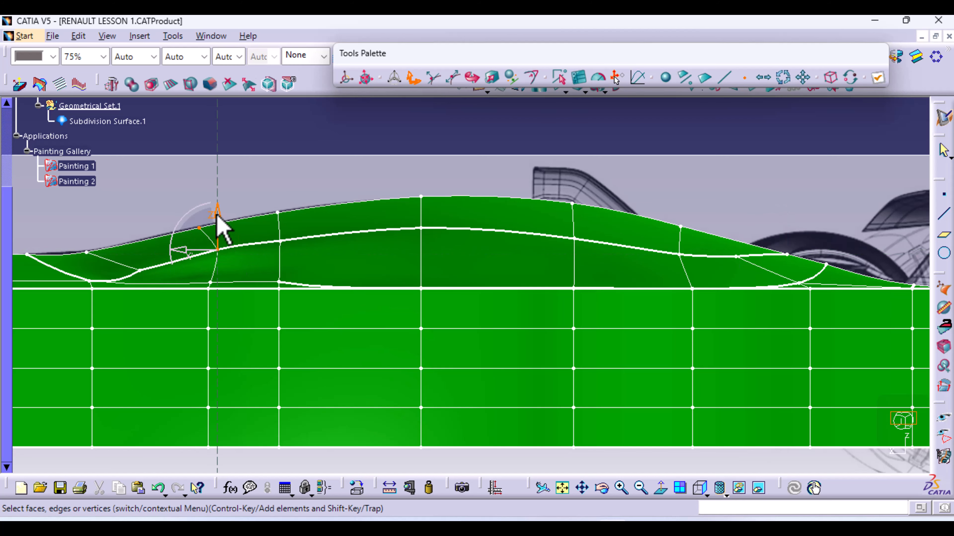
left_click_drag(217, 216, 216, 222)
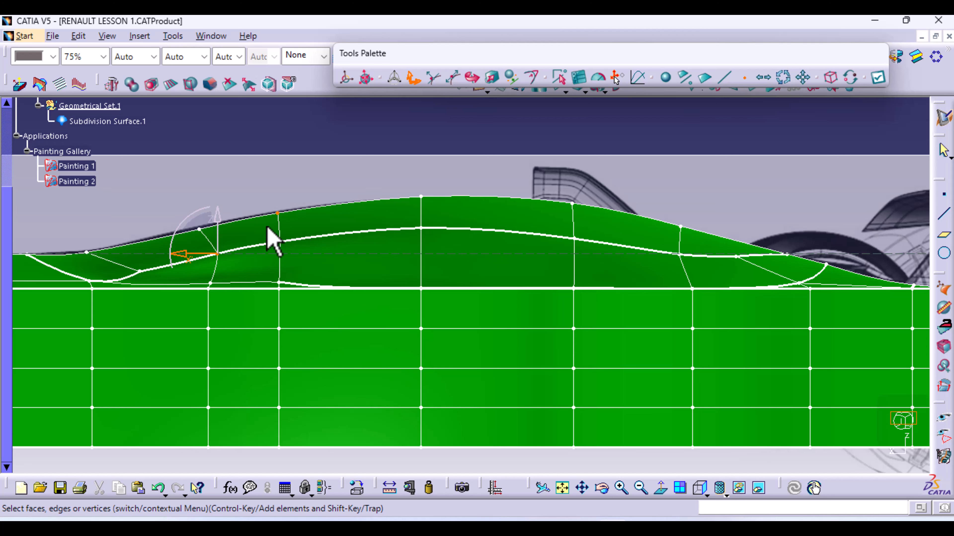
Raise the next three pairs of inner-loop vertices along the bulge's middle slightly along Z to smooth the side curve
left_click(279, 244)
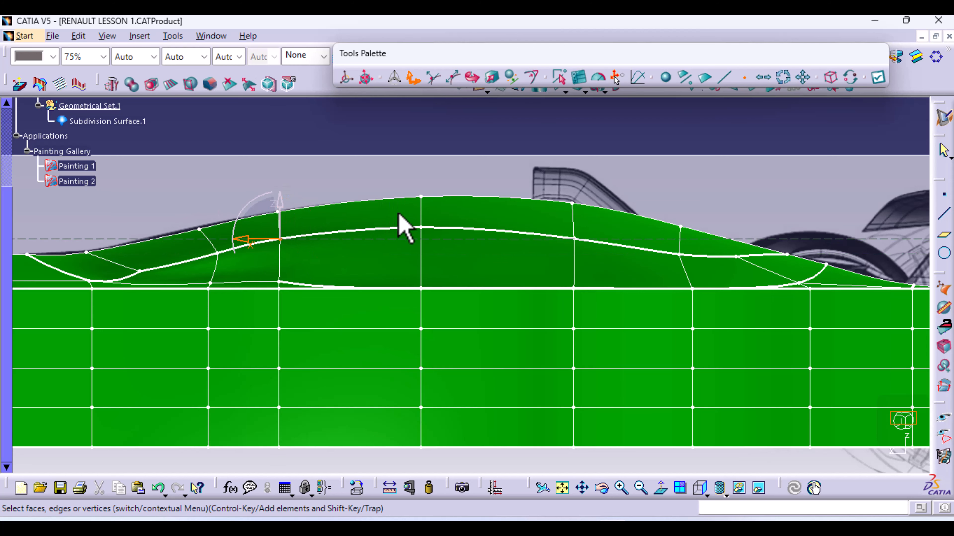
left_click(421, 227)
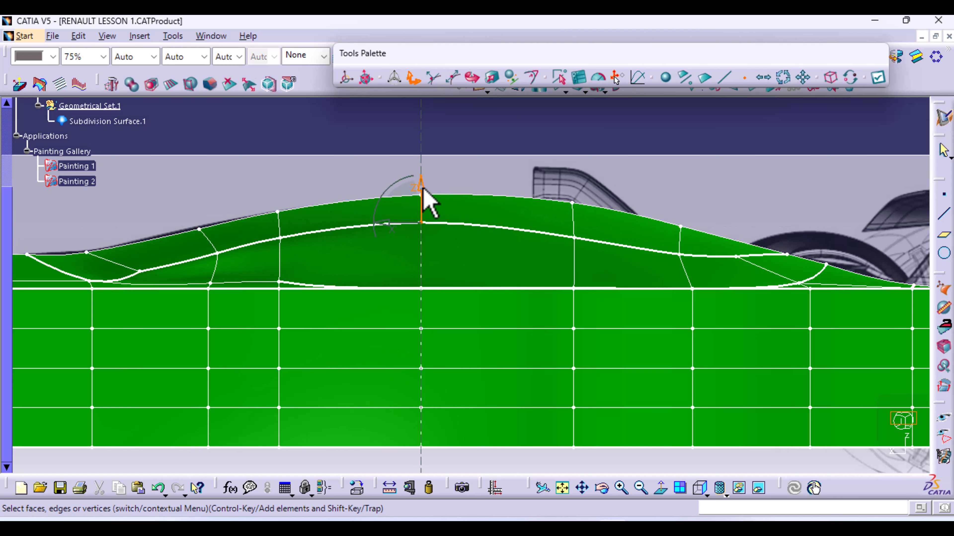
left_click_drag(551, 218, 574, 203)
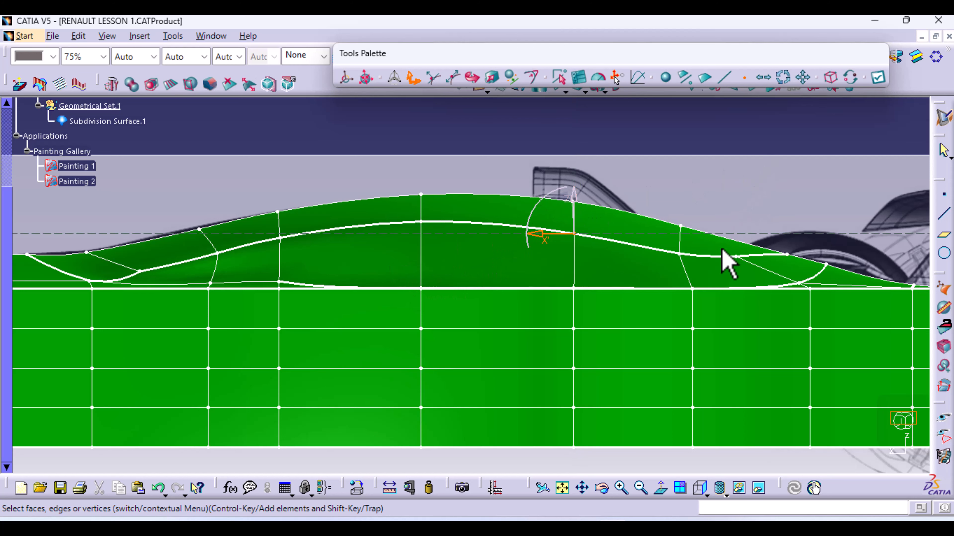
Lower the inner-loop vertices near the bulge's rear and the outer loop's rear tip slightly along Z, and finish editing
left_click_drag(724, 245, 757, 269)
left_click_drag(735, 219, 735, 225)
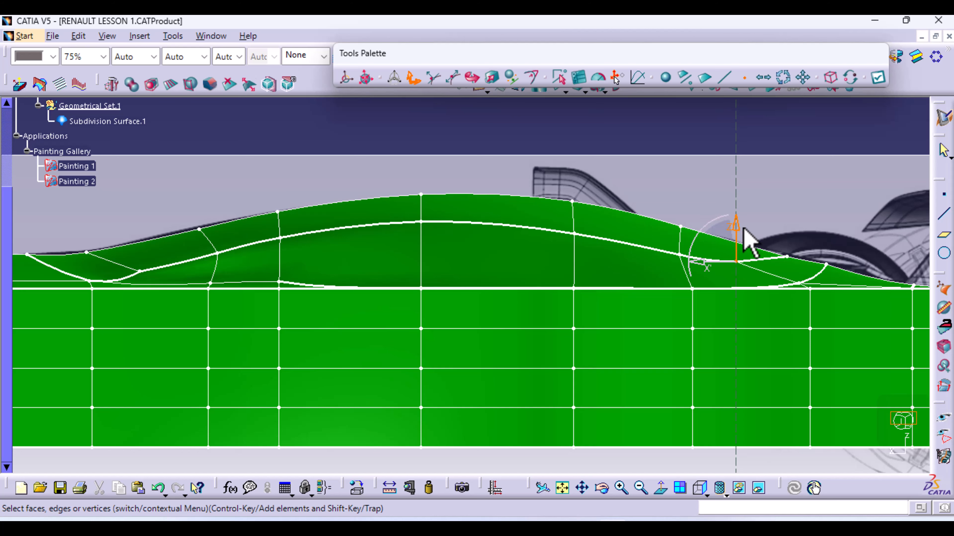
left_click(827, 265)
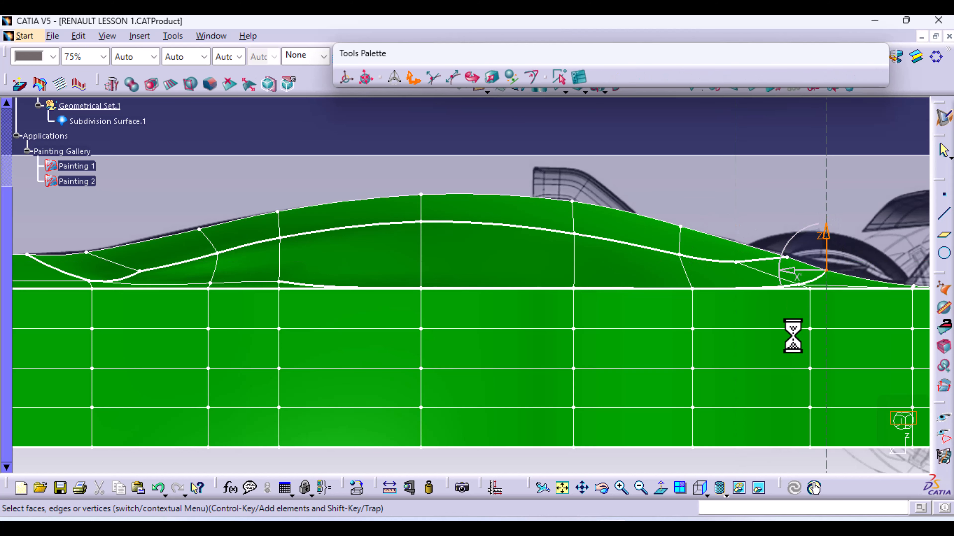
middle_click_drag(792, 330, 628, 302)
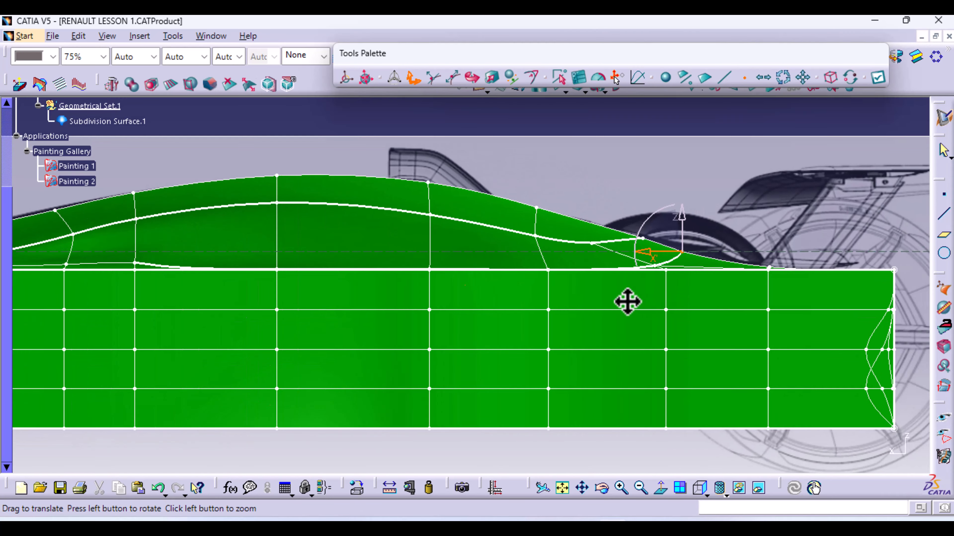
left_click(878, 79)
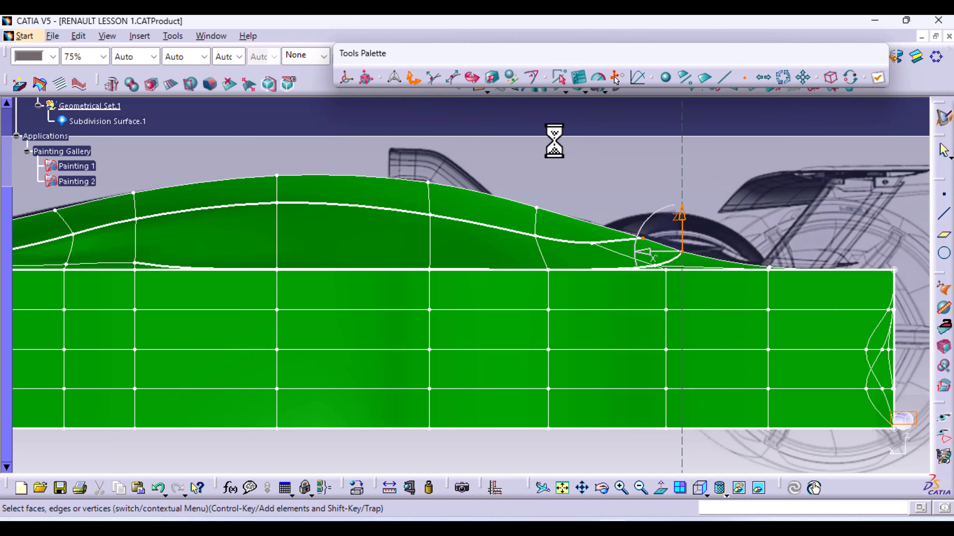
Examine the bulge and its highlights from above, the side and close up to check the surface smoothness
middle_click_drag(555, 141, 398, 244)
middle_click_drag(538, 271, 435, 367)
double_click(415, 245)
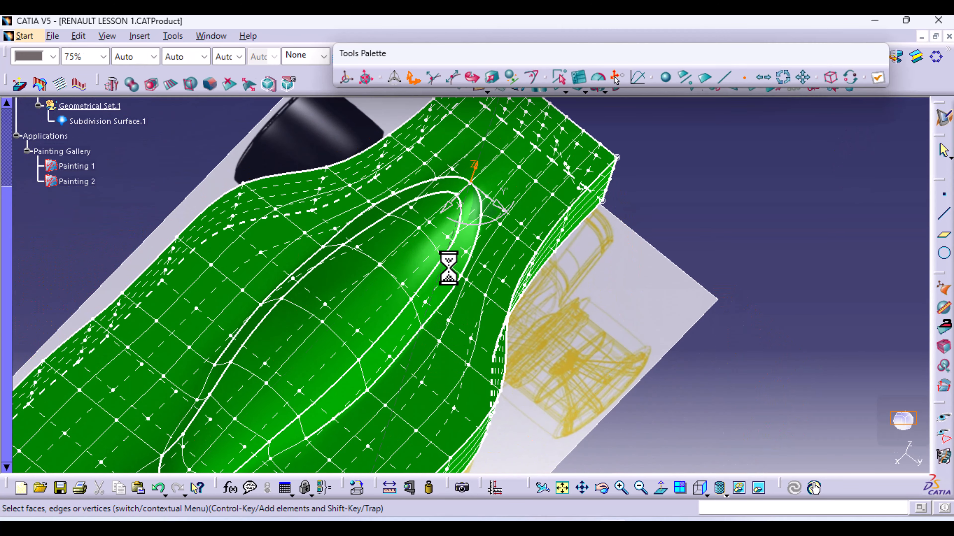
middle_click_drag(387, 296, 411, 224)
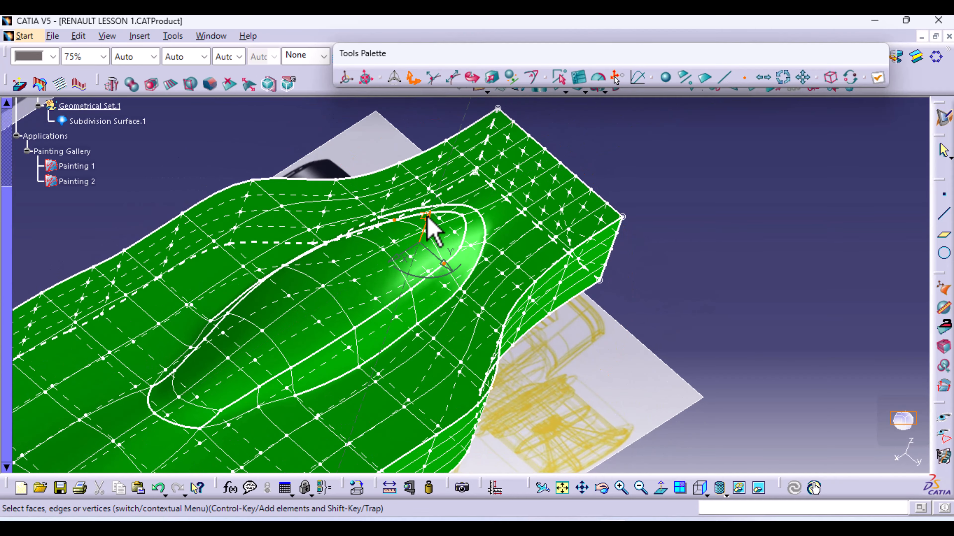
key("Escape")
left_click(524, 302)
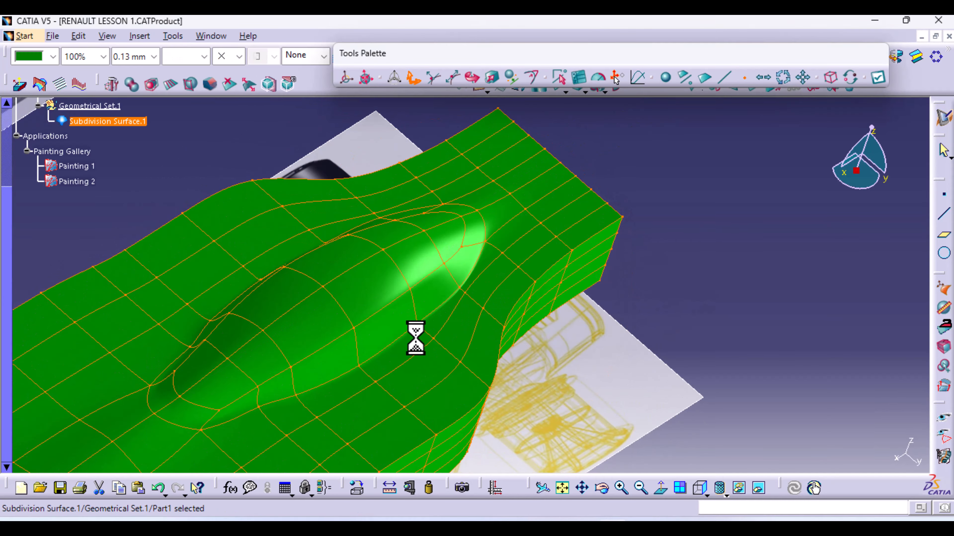
middle_click_drag(415, 334, 439, 321)
middle_click_drag(462, 415, 358, 255)
middle_click_drag(515, 230, 484, 362)
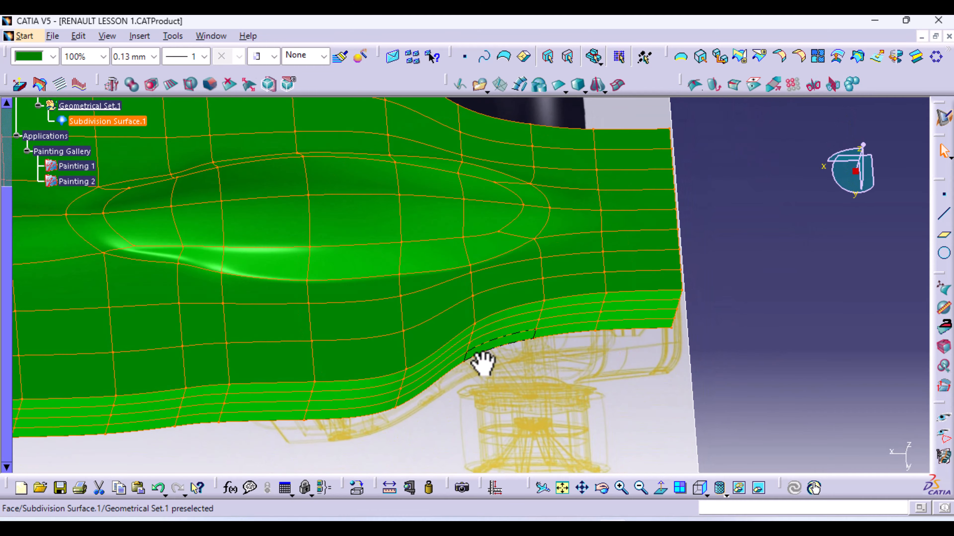
right_click(379, 303)
middle_click_drag(343, 217, 422, 273)
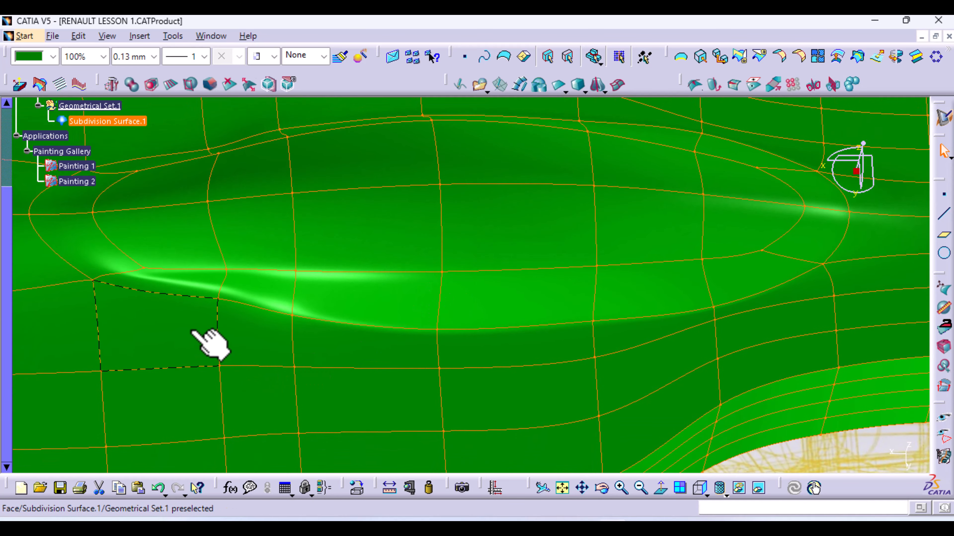
middle_click_drag(209, 341, 394, 375)
Reopen the surface and scale the four inner-loop vertices near the bulge's front inward to about 350.6 mm along Y
double_click(388, 331)
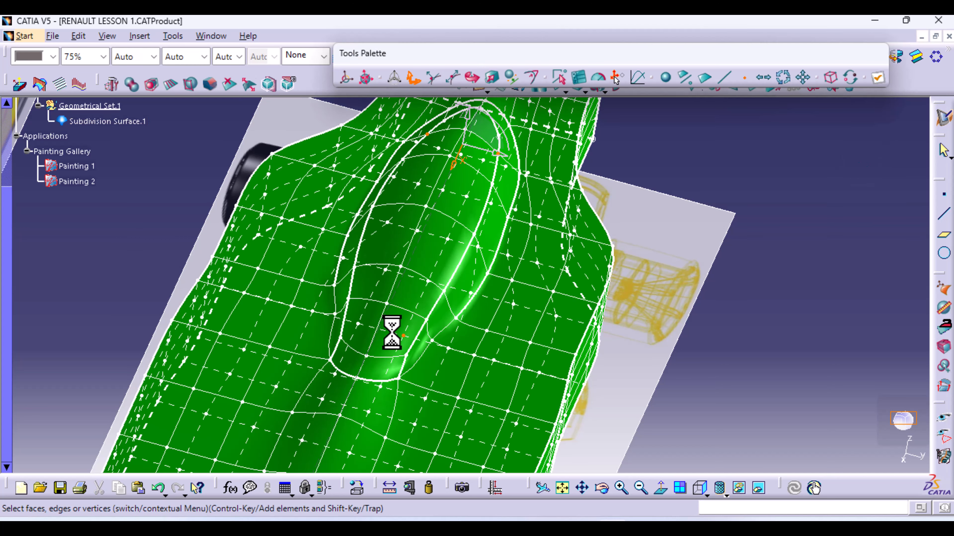
left_click(348, 300)
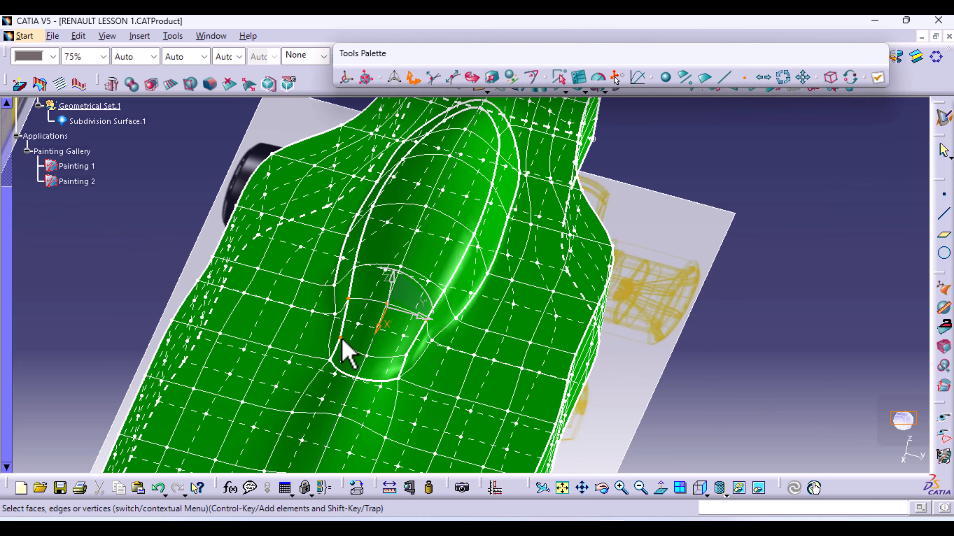
left_click(399, 358)
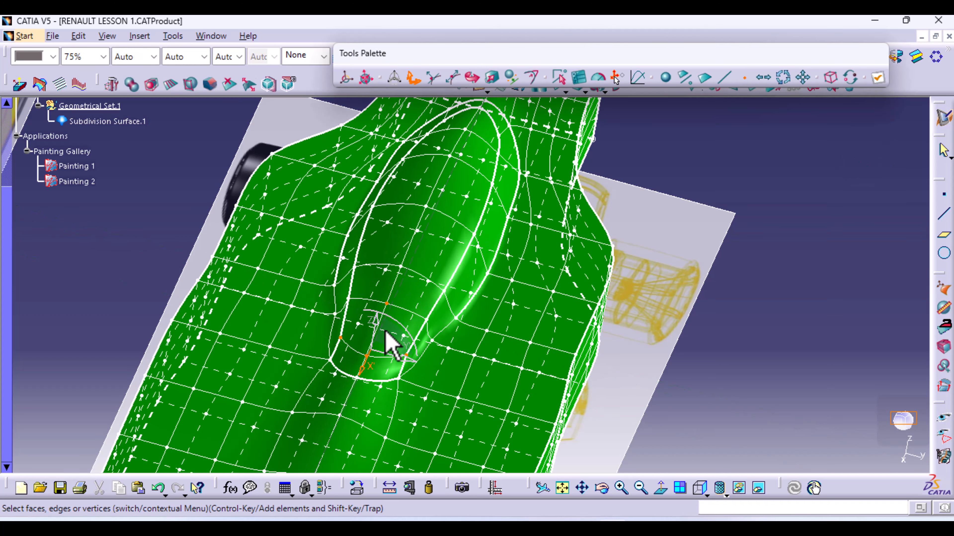
left_click(349, 303)
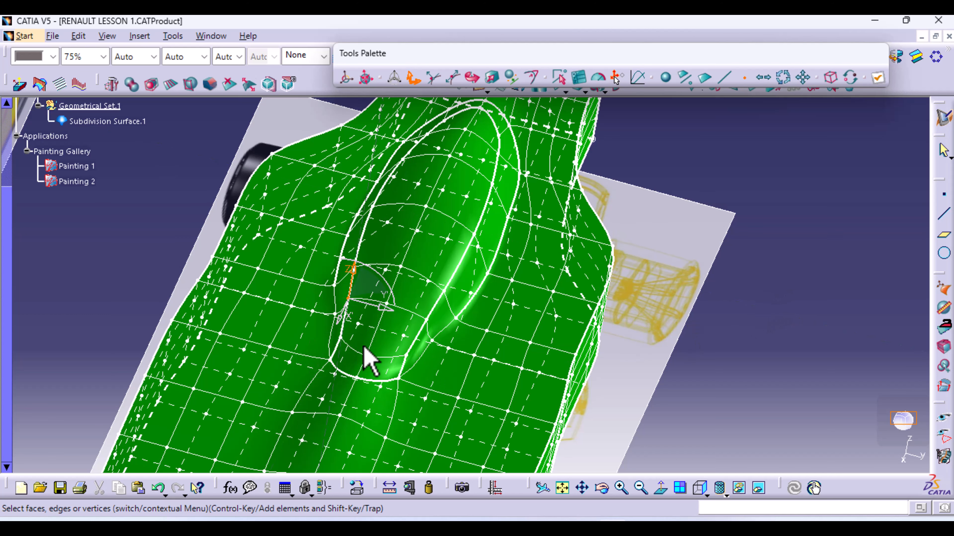
left_click(426, 319, "ctrl")
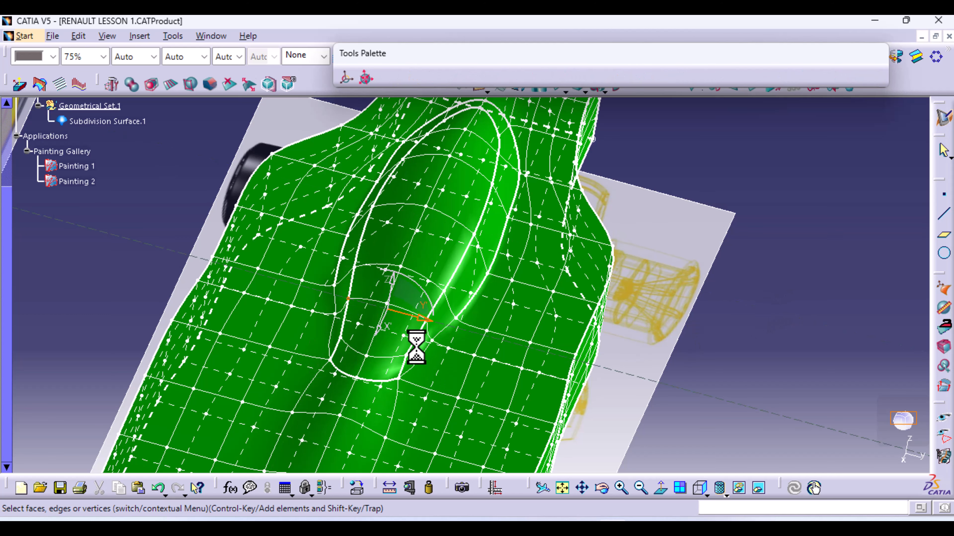
left_click(406, 356, "ctrl")
left_click(367, 355, "ctrl")
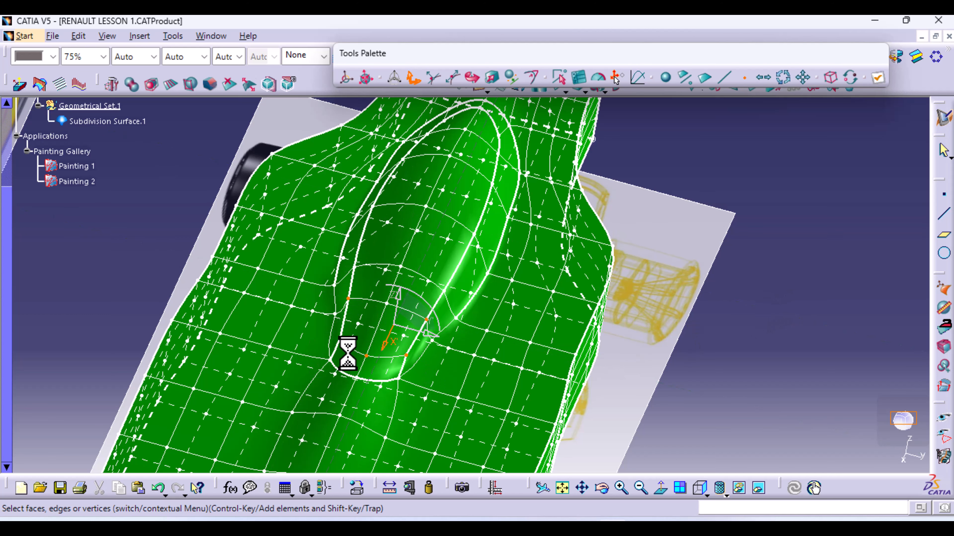
left_click(341, 338, "ctrl")
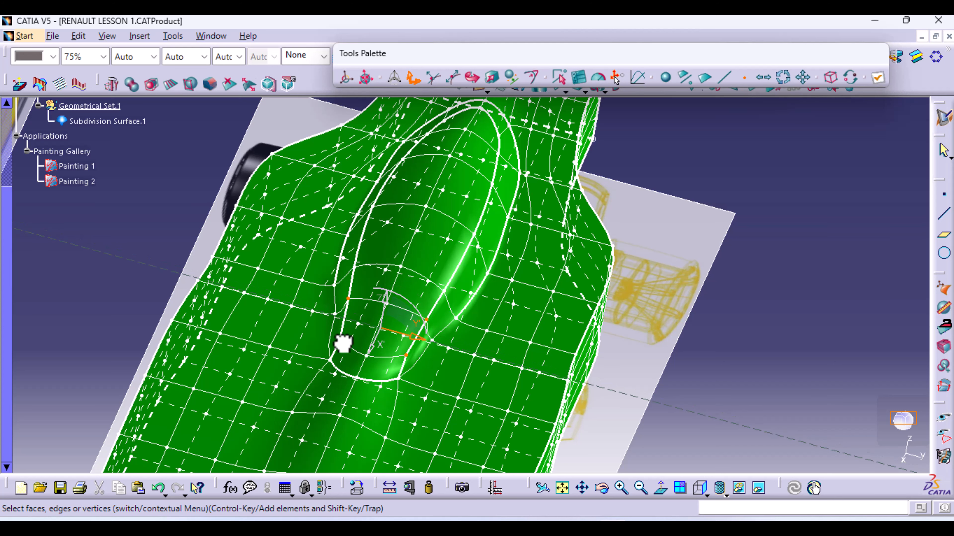
left_click(492, 77)
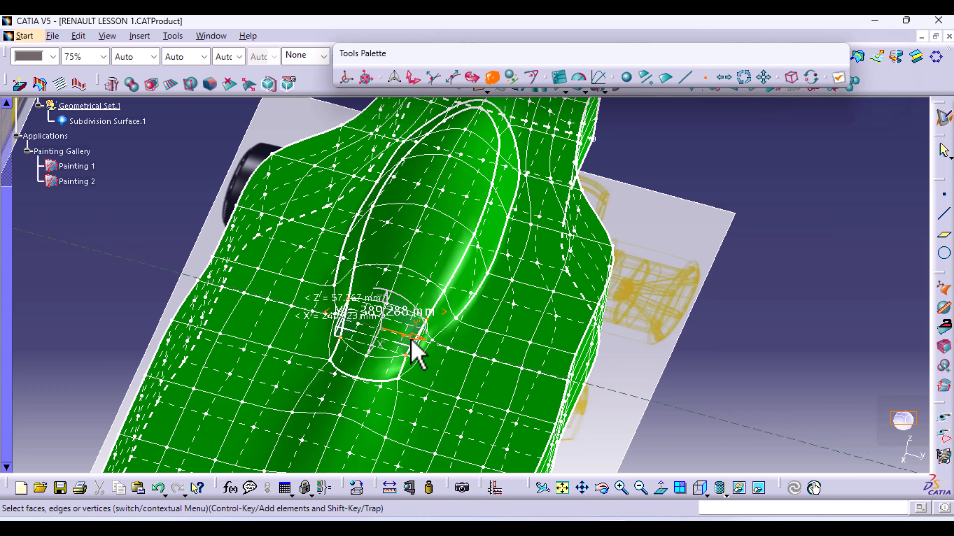
left_click_drag(410, 340, 406, 339)
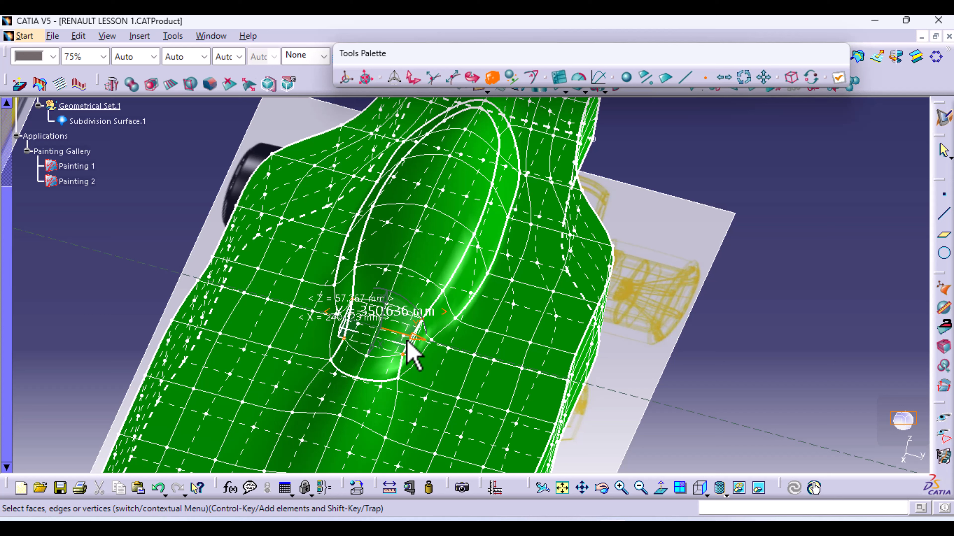
left_click_drag(408, 341, 408, 341)
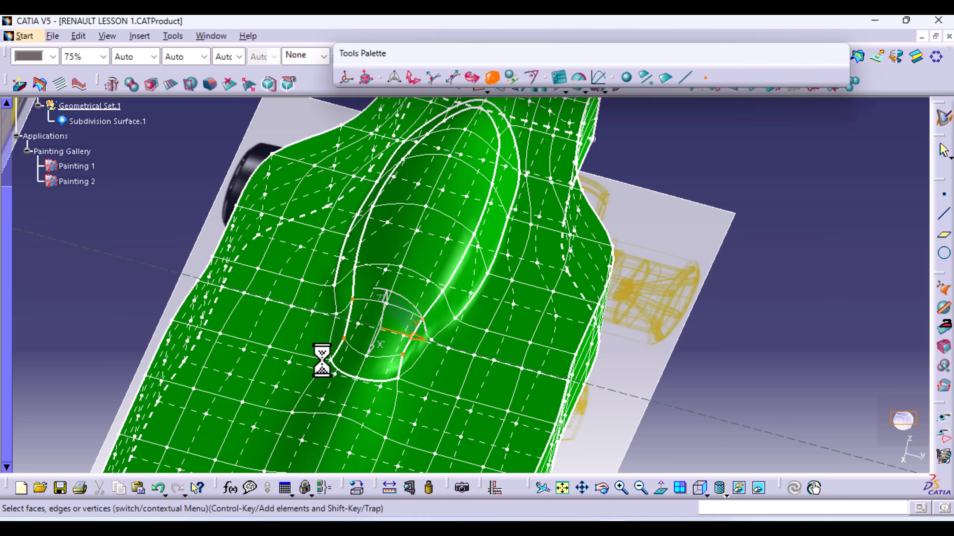
Scale the frontmost pair of inner-loop vertices inward to about 260.6 mm along Y and finish editing
left_click(342, 342)
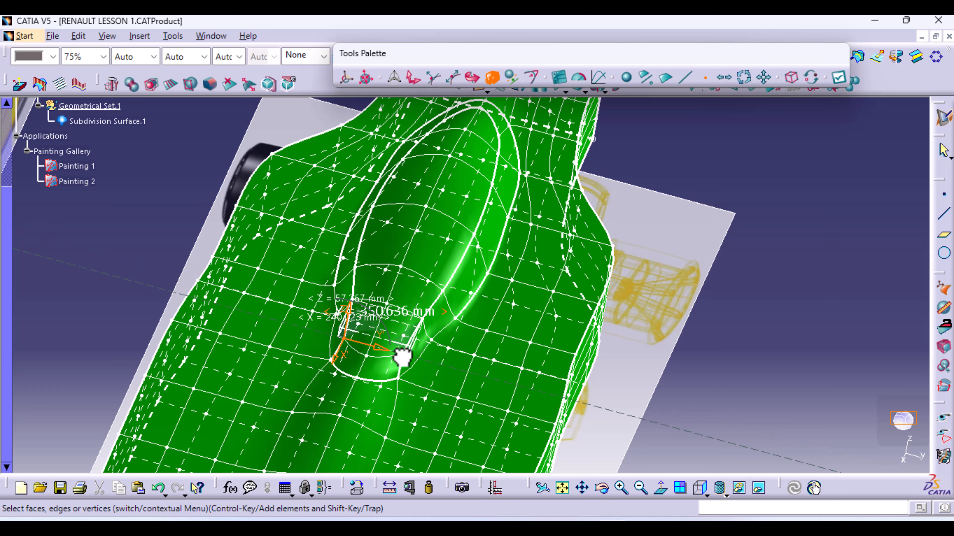
left_click_drag(402, 357, 401, 355)
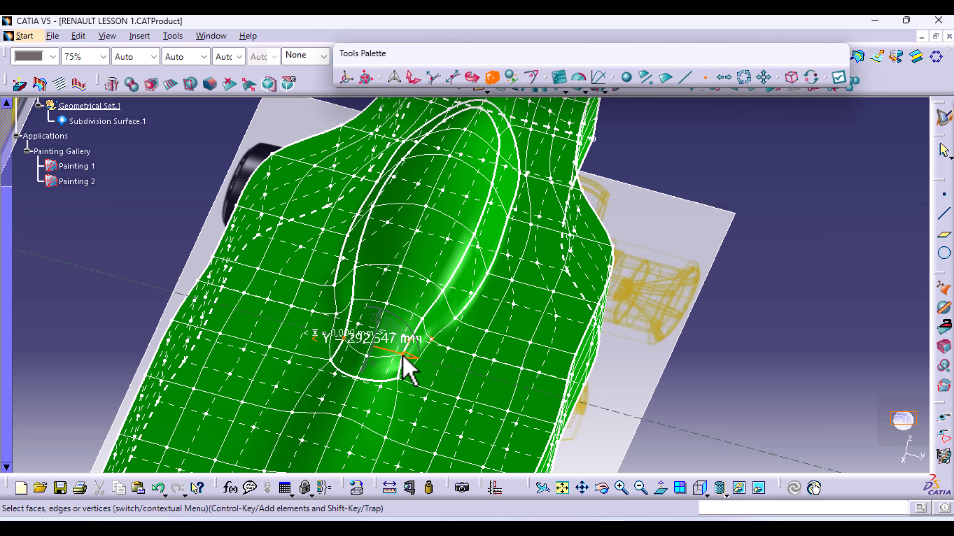
left_click(838, 79)
Reopen the surface and set the weight of the inner loop's rear side edges and the two edges linking it to the outer loop to about 71%
middle_click_drag(501, 377, 490, 277)
double_click(470, 263)
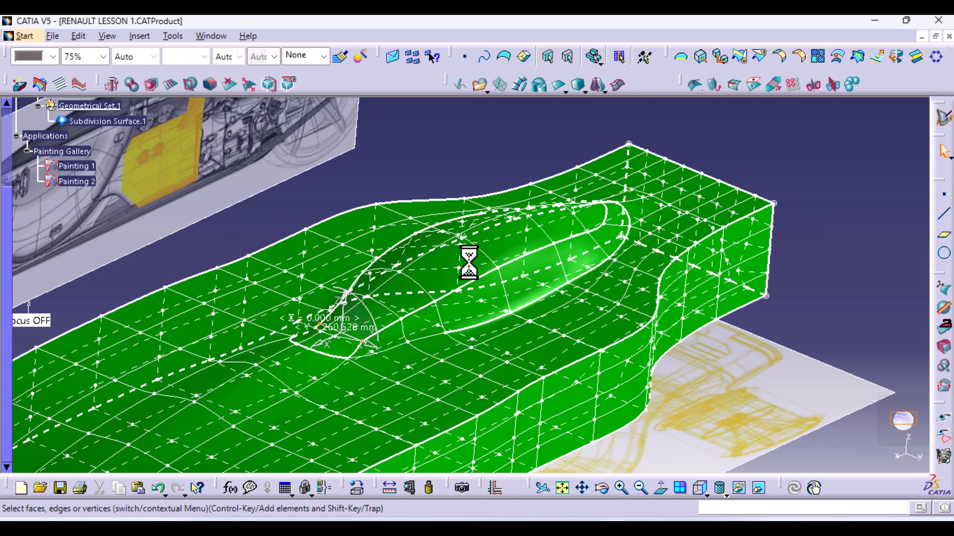
left_click(468, 283)
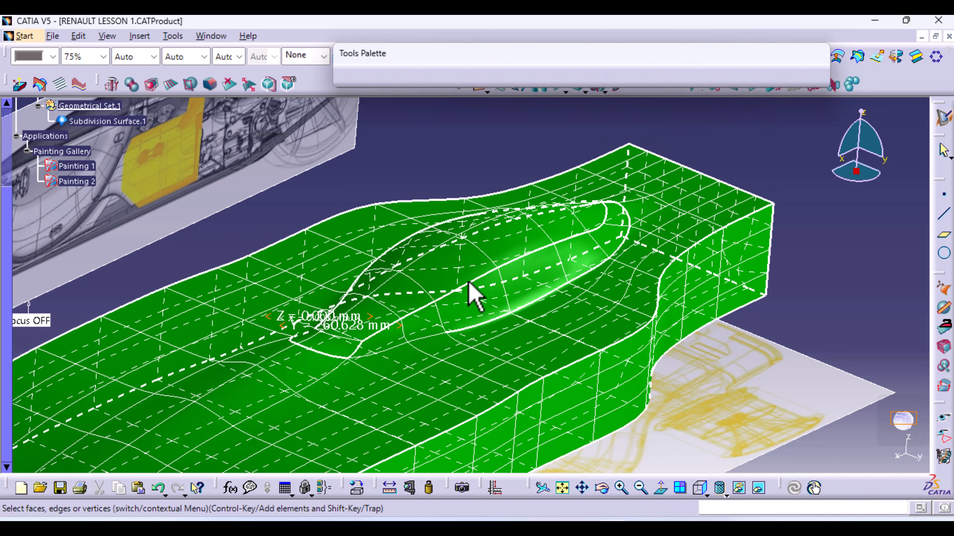
left_click(537, 252, "ctrl")
left_click(577, 235, "ctrl")
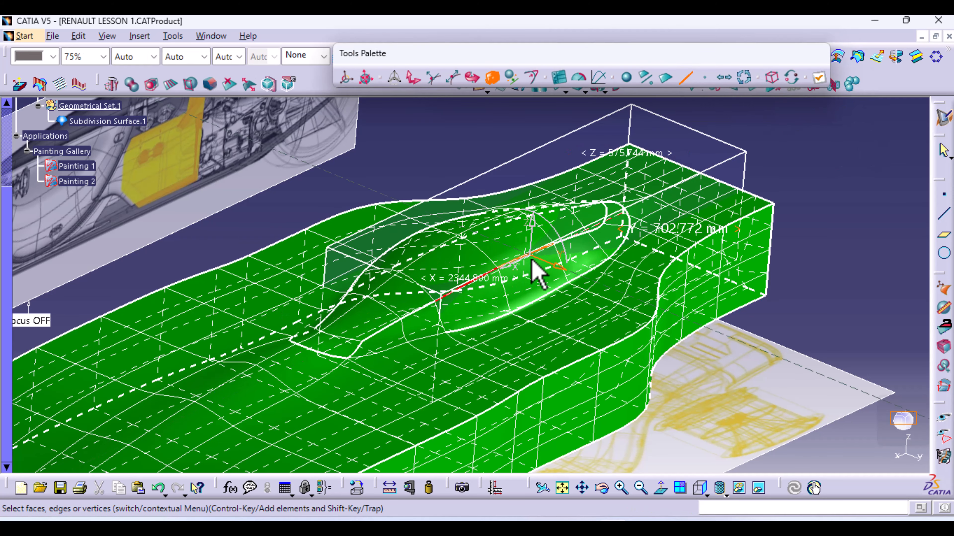
left_click(413, 77)
middle_click_drag(482, 244, 513, 339)
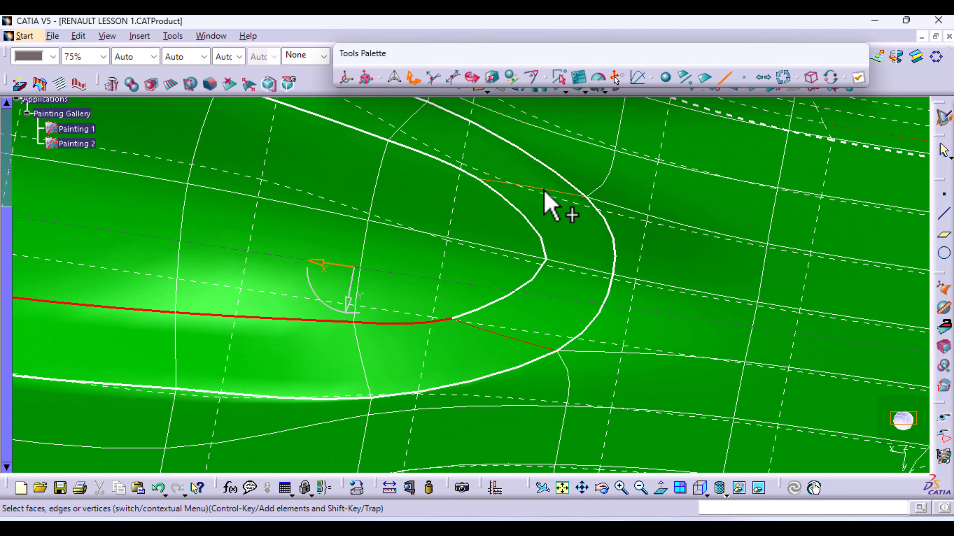
middle_click_drag(551, 207, 526, 263)
left_click(566, 272, "ctrl")
left_click(263, 174, "ctrl")
left_click(531, 77)
left_click_drag(892, 377, 907, 247)
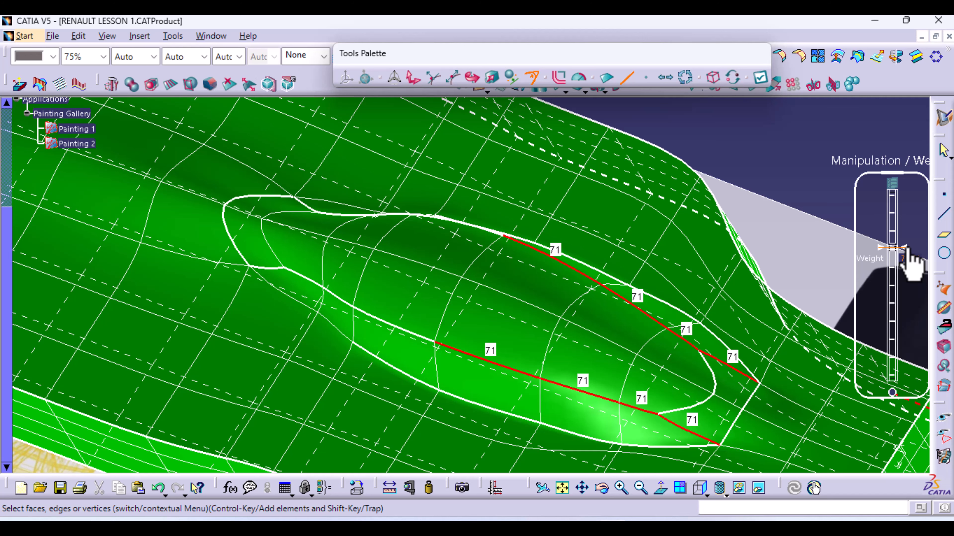
Set the weight of the inner loop's two rear tip edges to 0% and finish editing
middle_click_drag(607, 335, 443, 246)
left_click(560, 321)
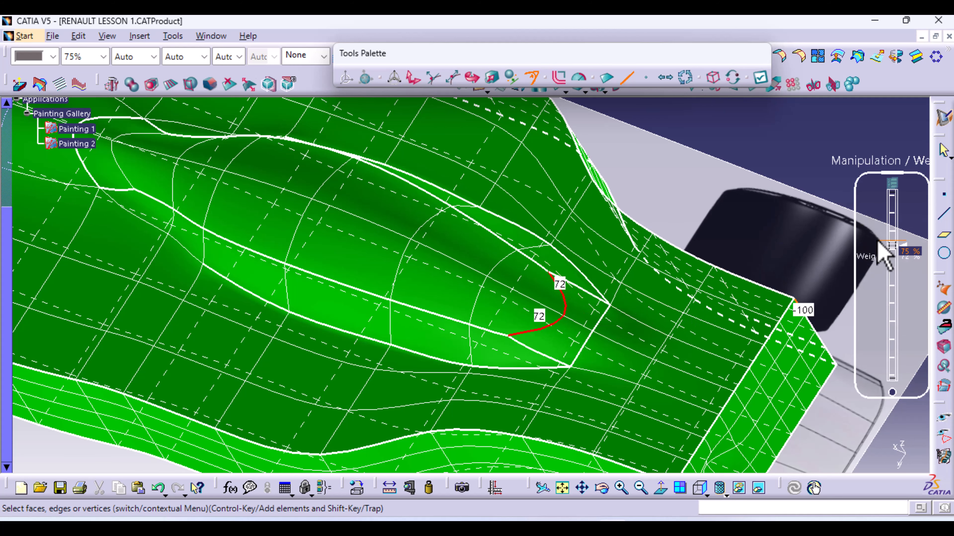
left_click_drag(883, 249, 886, 411)
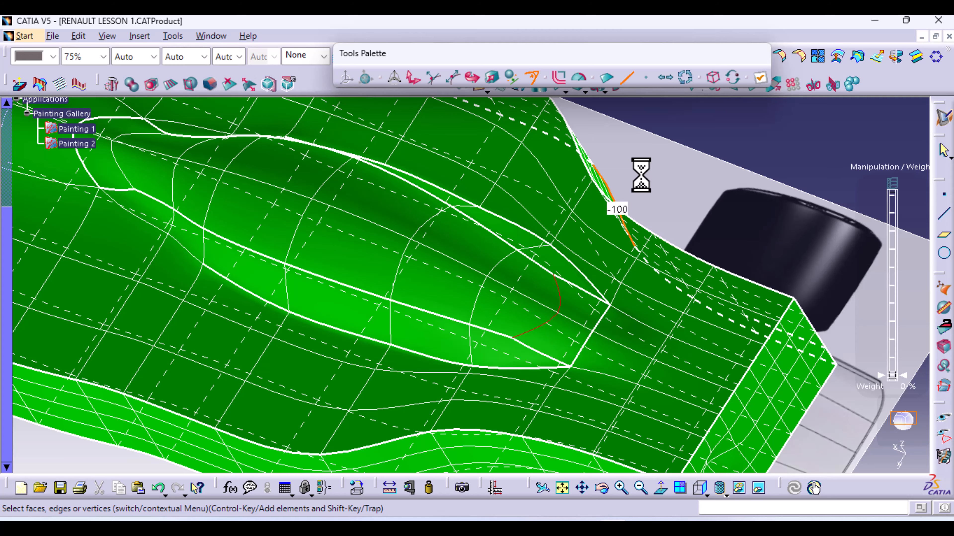
key("Escape")
Examine the bulge's rear end from several angles and check how its highlights blend into the body
middle_click_drag(289, 353, 398, 361)
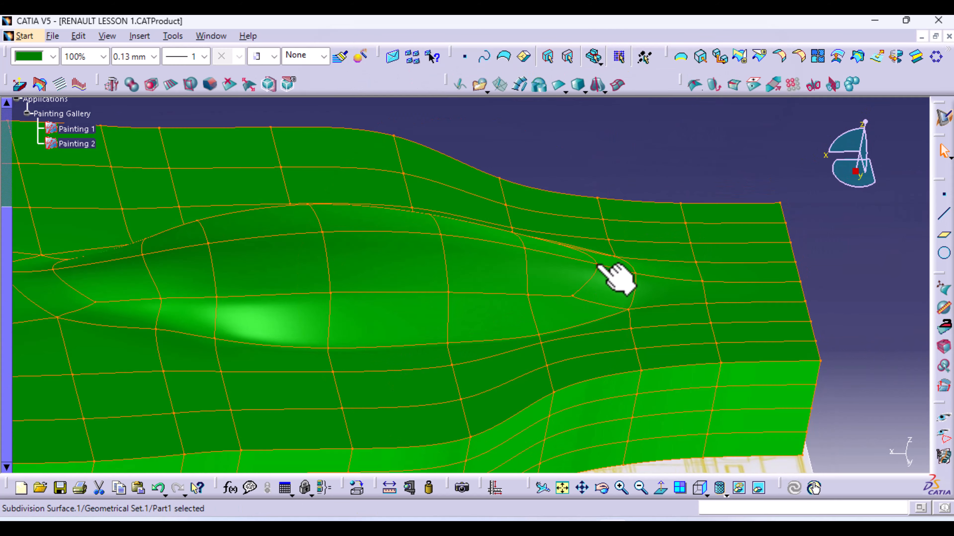
middle_click_drag(500, 338, 603, 297)
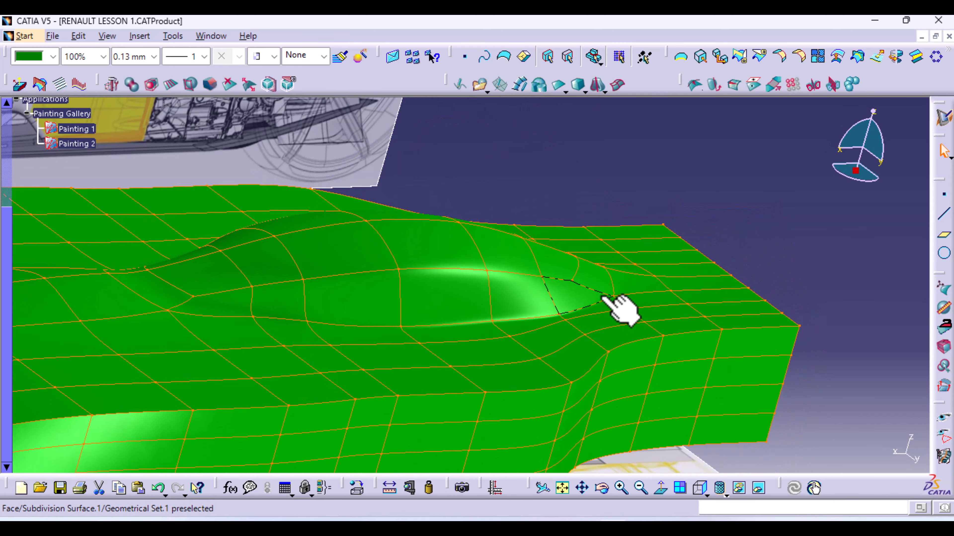
middle_click_drag(481, 245, 526, 405)
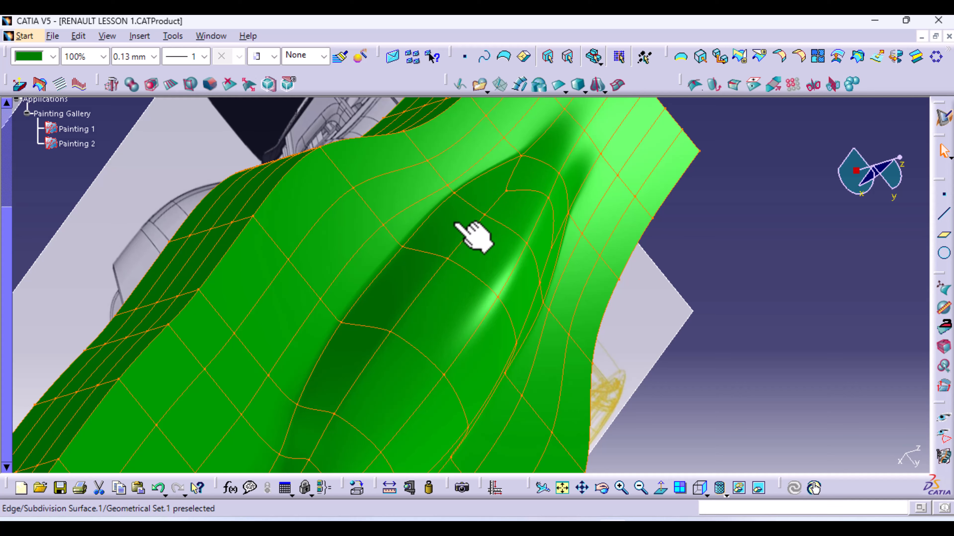
middle_click_drag(519, 298, 383, 188)
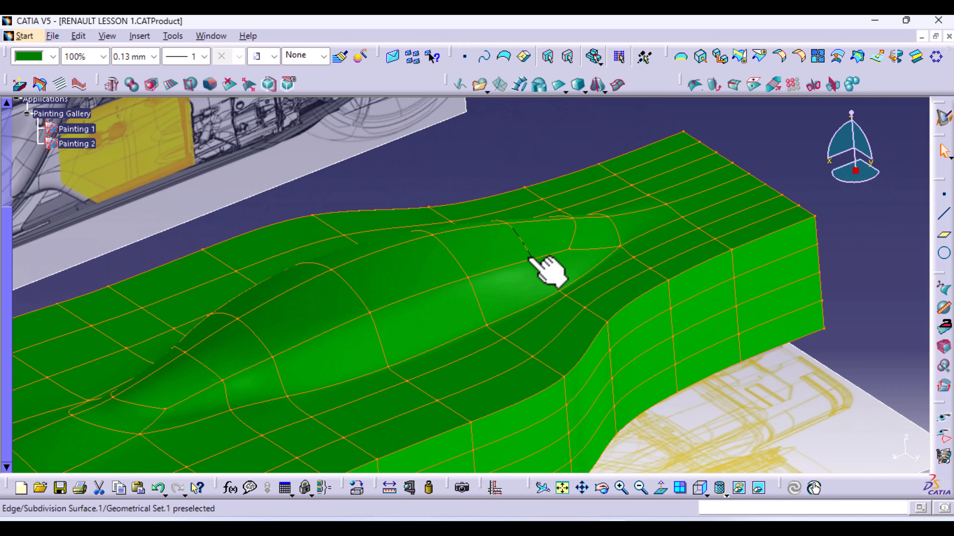
double_click(510, 251)
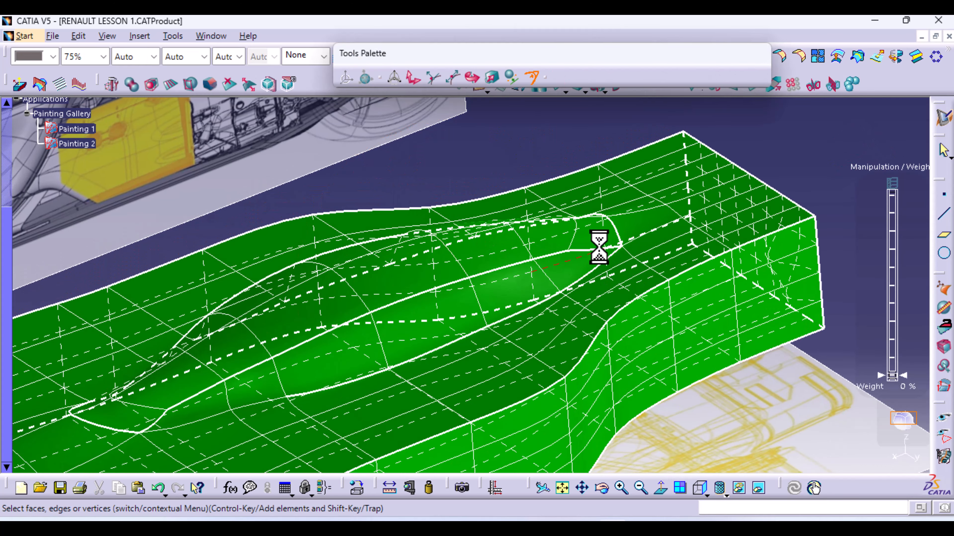
middle_click_drag(618, 207, 511, 292)
key("Escape")
key("Escape")
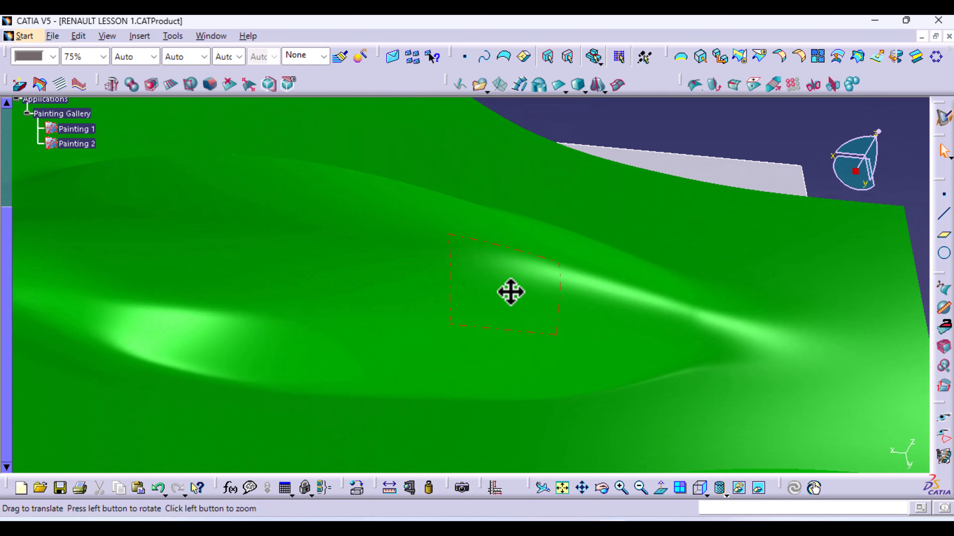
Reopen the surface and set the weight of the outer loop's two rear tip edges to 100%
double_click(389, 255)
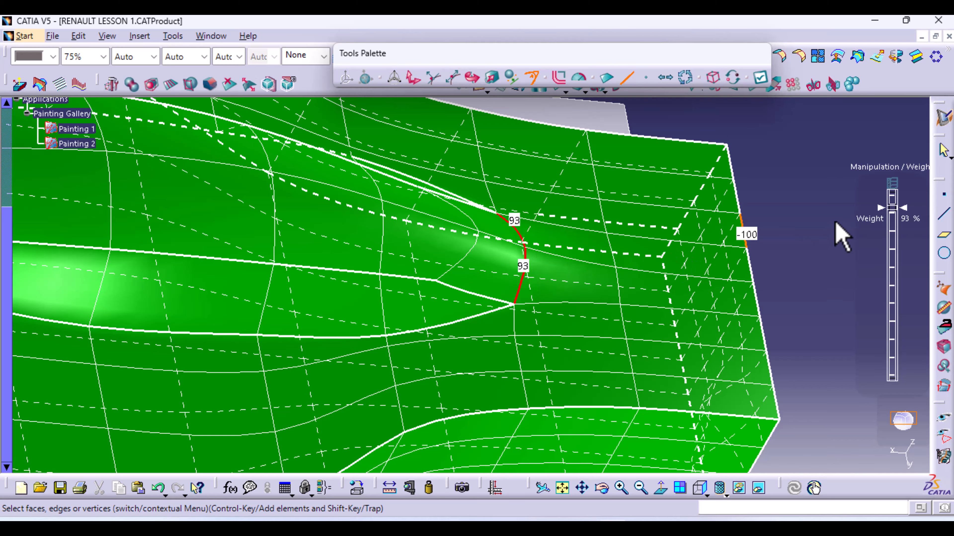
Adjust the height of the centre vertex at the bulge's rear tip against the side-view blueprint
left_click(698, 486)
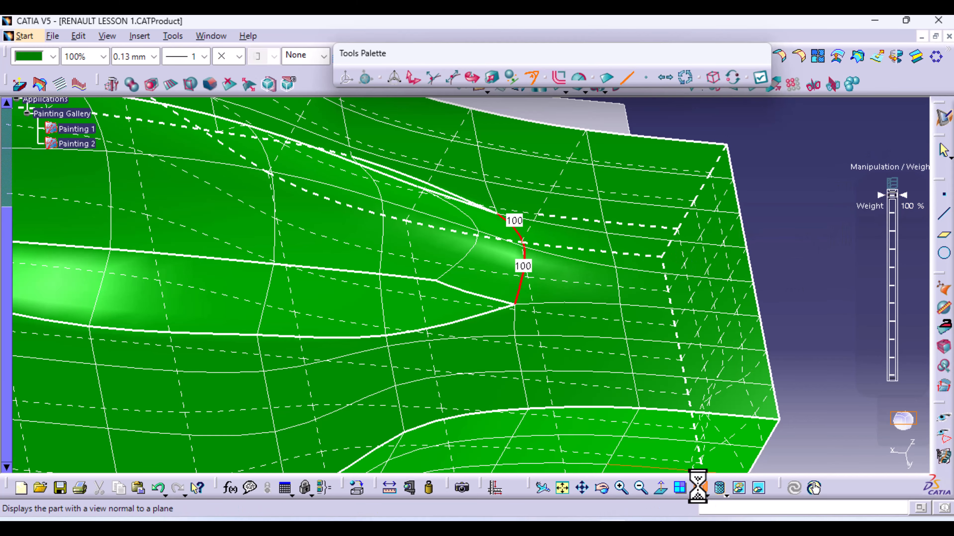
middle_click_drag(557, 387, 519, 379)
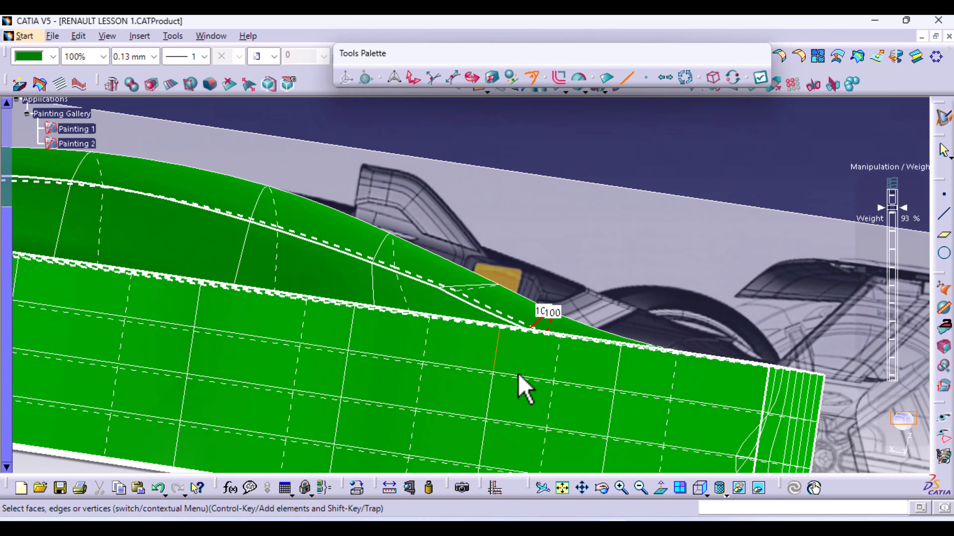
left_click(700, 487)
left_click(646, 77)
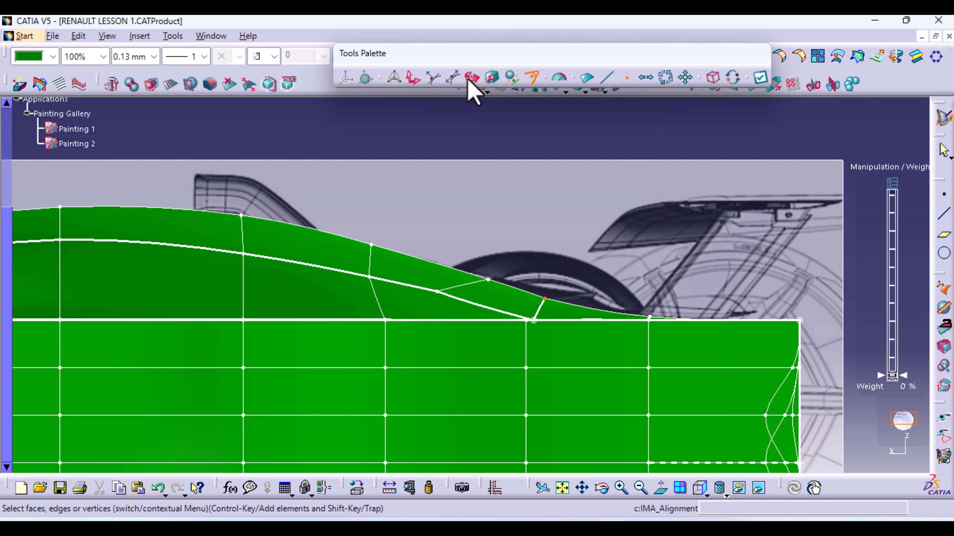
left_click(413, 78)
mouse_move(544, 267)
left_mouse_down()
mouse_move(532, 312)
mouse_move(542, 268)
left_mouse_up()
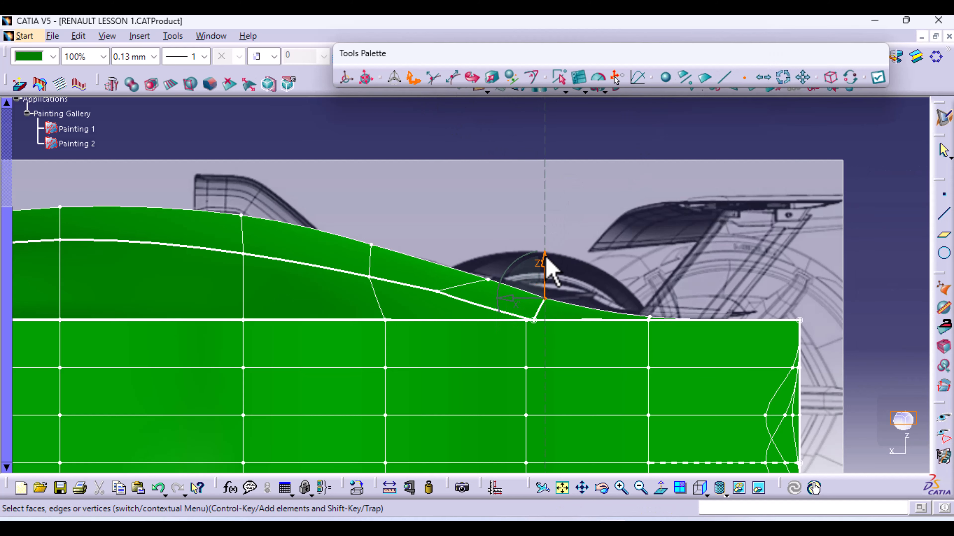
Select the three front side vertices of the inner loop on both sides and adjust their position in the side view
middle_click_drag(547, 270, 658, 218)
middle_click_drag(793, 216, 421, 389)
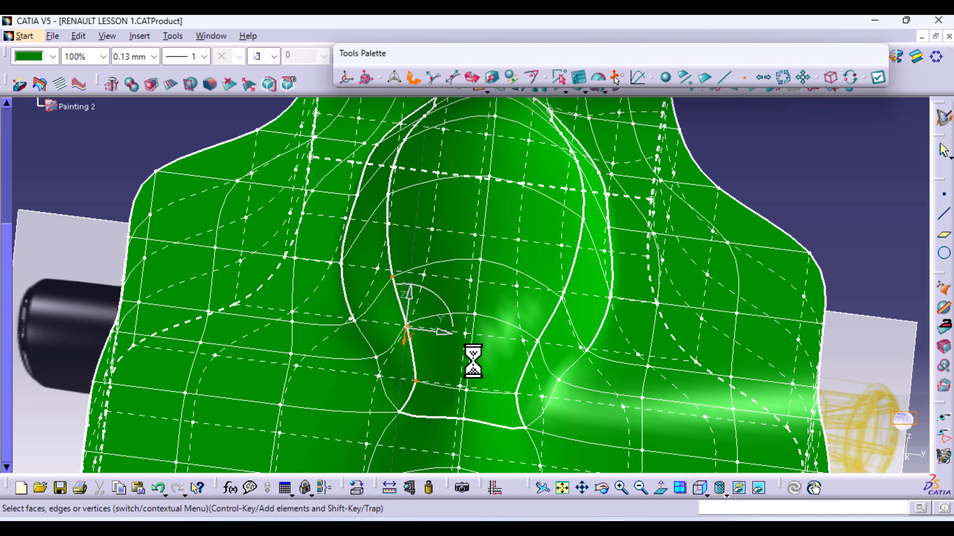
left_click(537, 341, "ctrl")
left_click(562, 298, "ctrl")
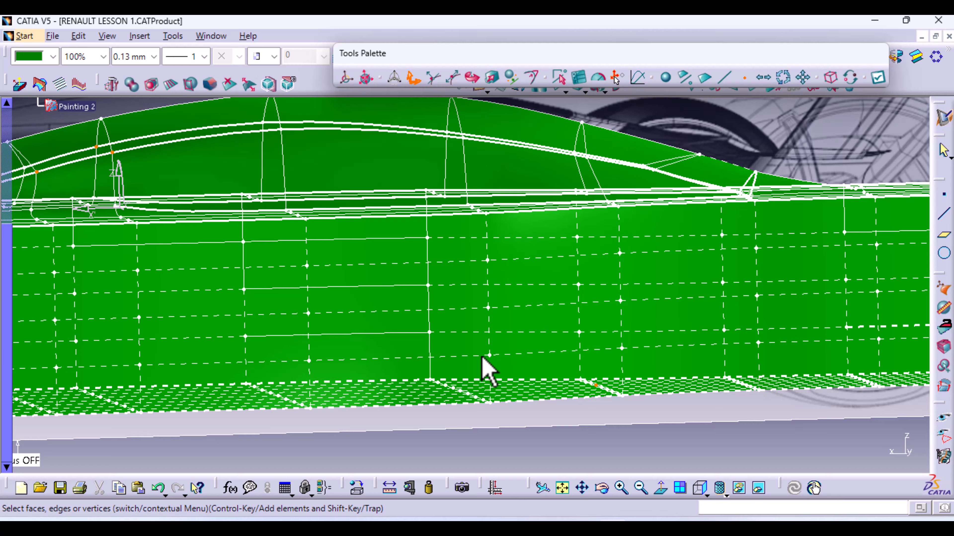
middle_click_drag(405, 281, 497, 329)
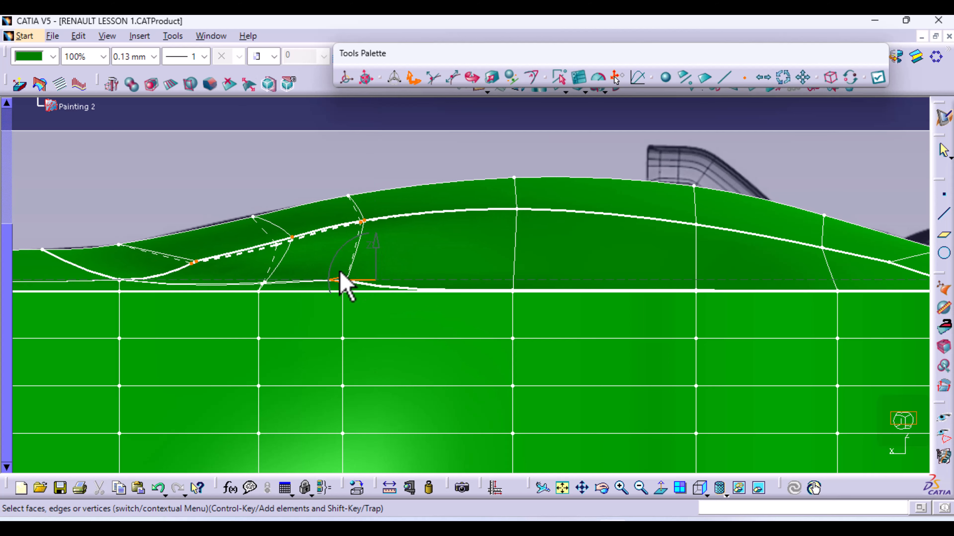
left_click(876, 78)
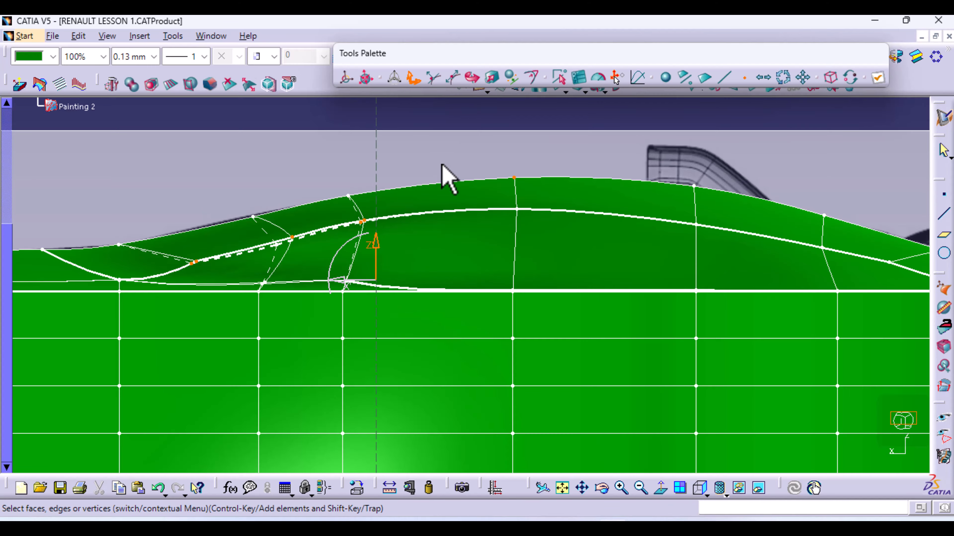
Check the bulge's front from above, finish editing and examine its highlights at an angle
middle_click_drag(246, 167, 456, 308)
double_click(415, 335)
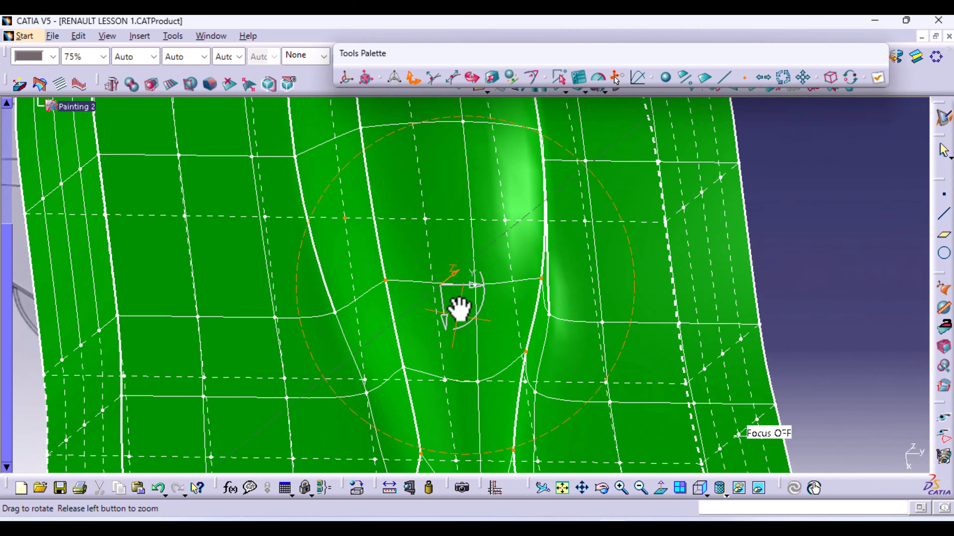
left_click(704, 492)
left_click(717, 467)
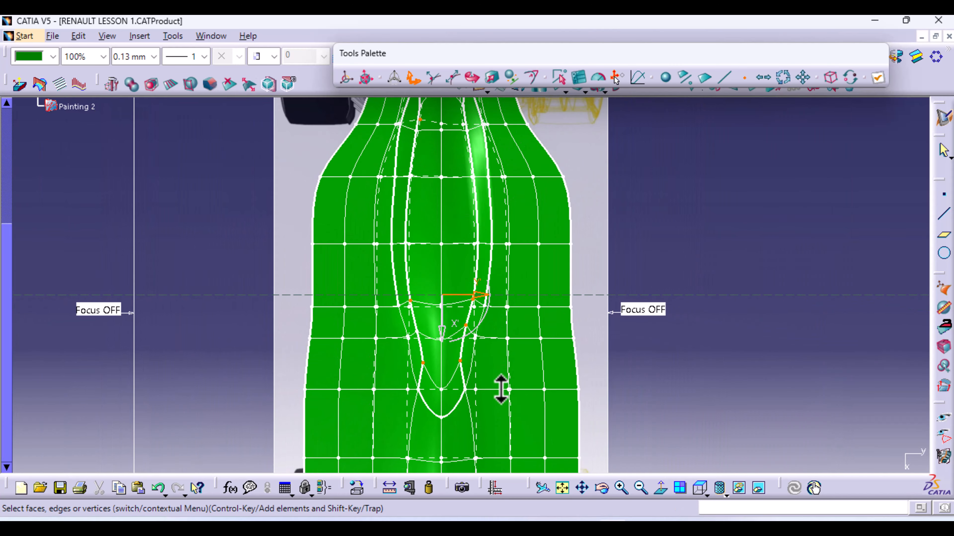
left_click(504, 387)
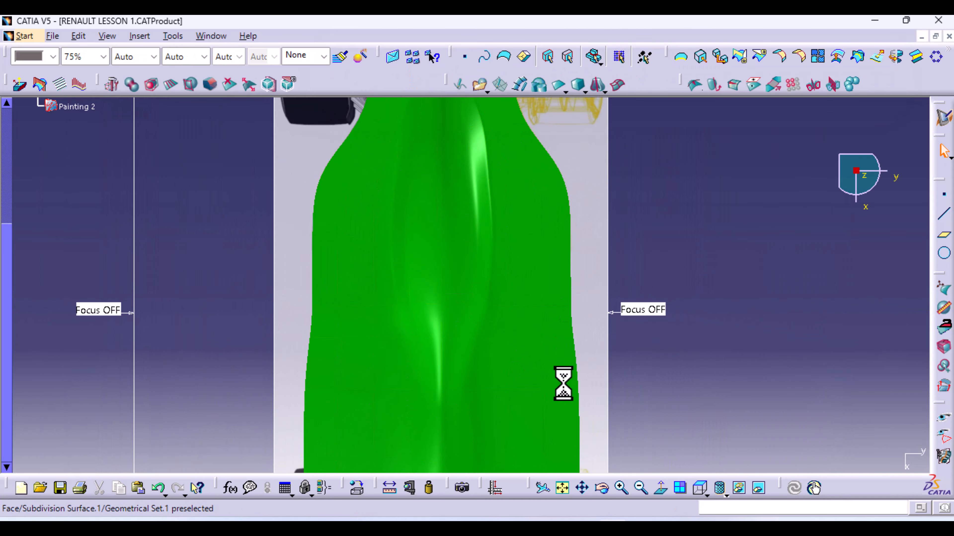
middle_click_drag(564, 383, 505, 376)
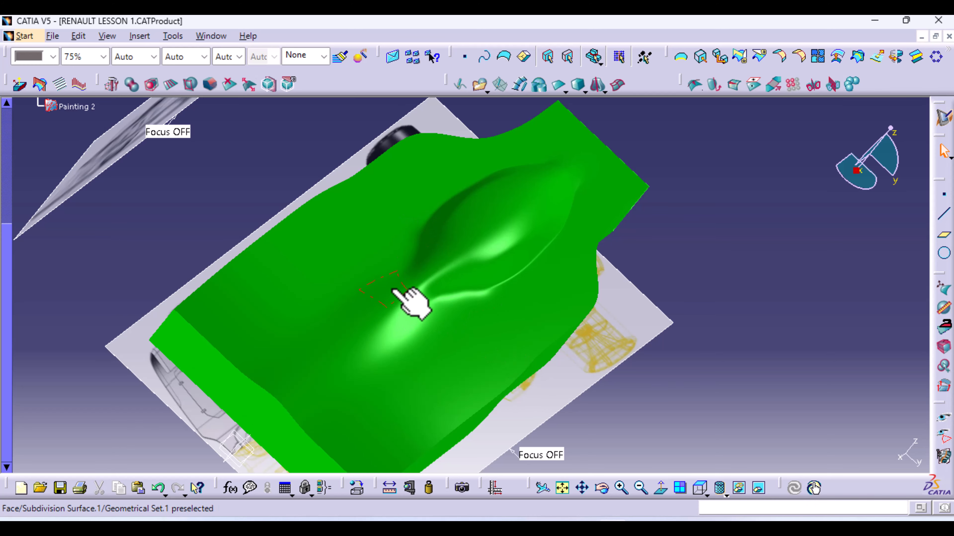
middle_click_drag(511, 404, 475, 357)
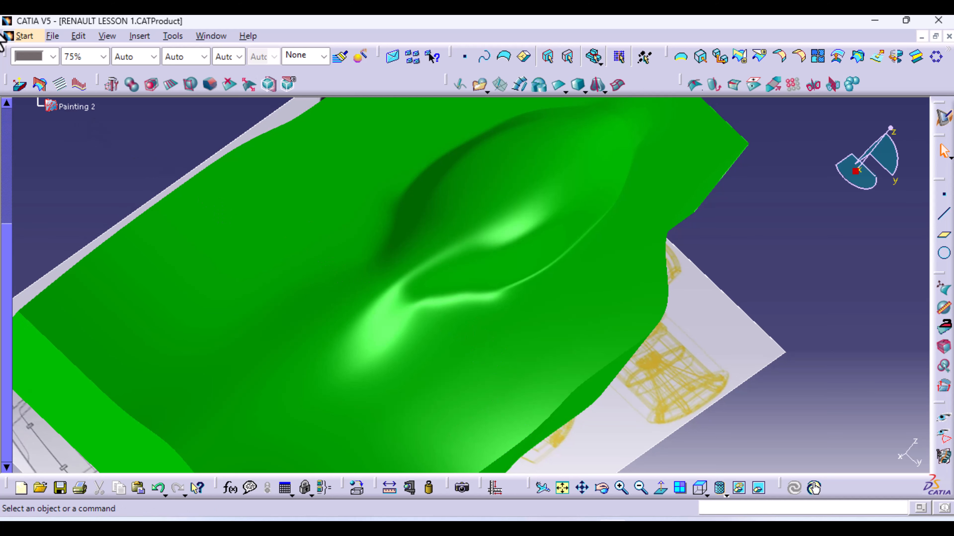
Try setting the opacity to 50% and switch the display to the customized view mode with mesh edges
left_click(104, 56)
left_click(90, 113)
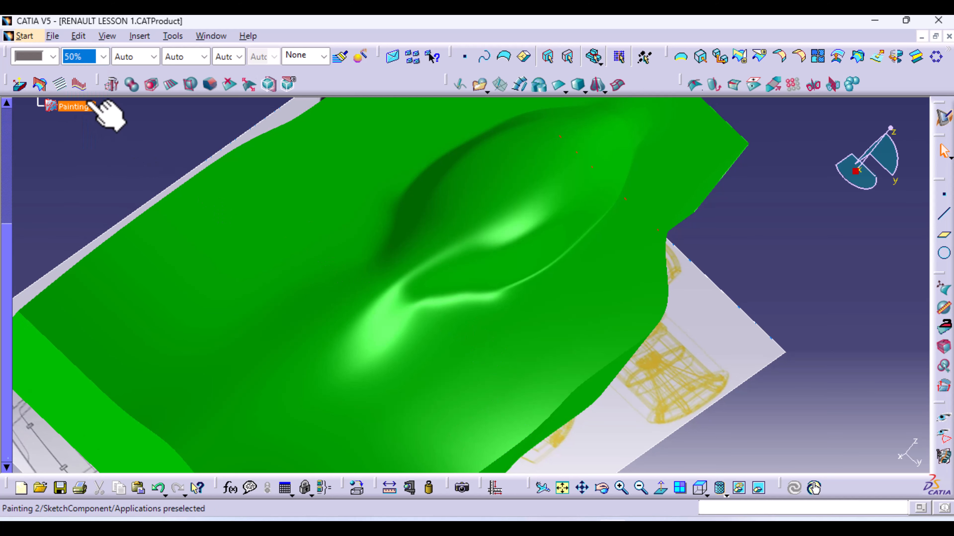
left_click(706, 496)
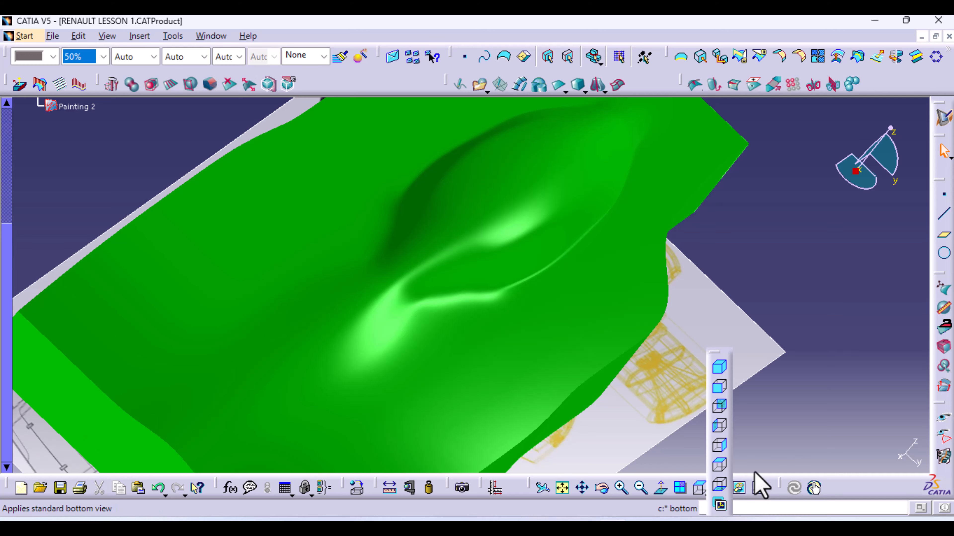
left_click(726, 495)
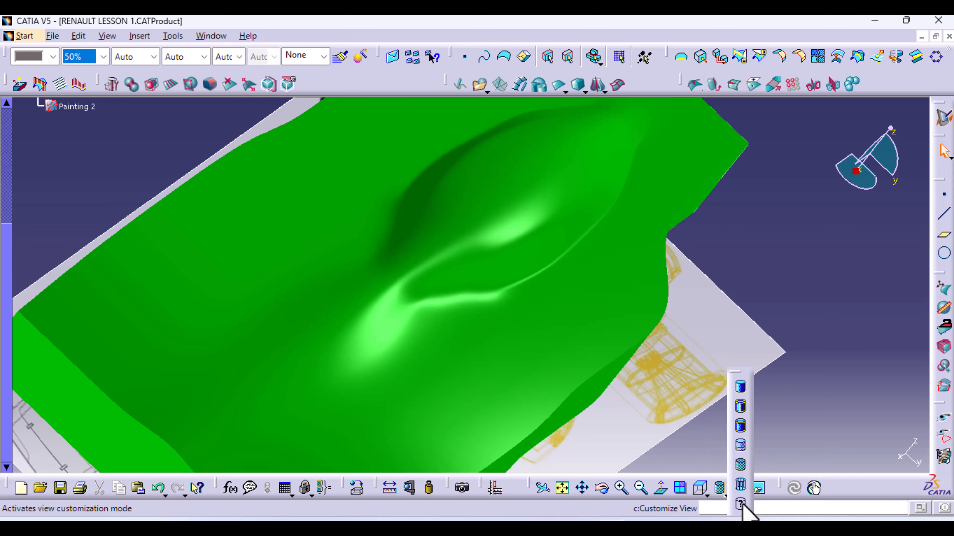
left_click(740, 504)
left_click(831, 497)
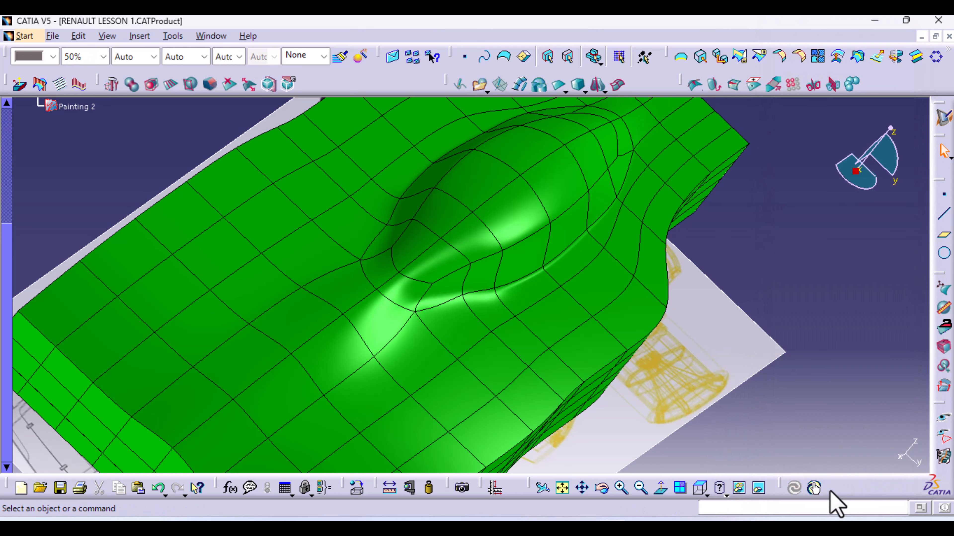
Leave surface editing, select the subdivision surface and set its opacity to 50%
middle_click_drag(481, 379, 473, 311)
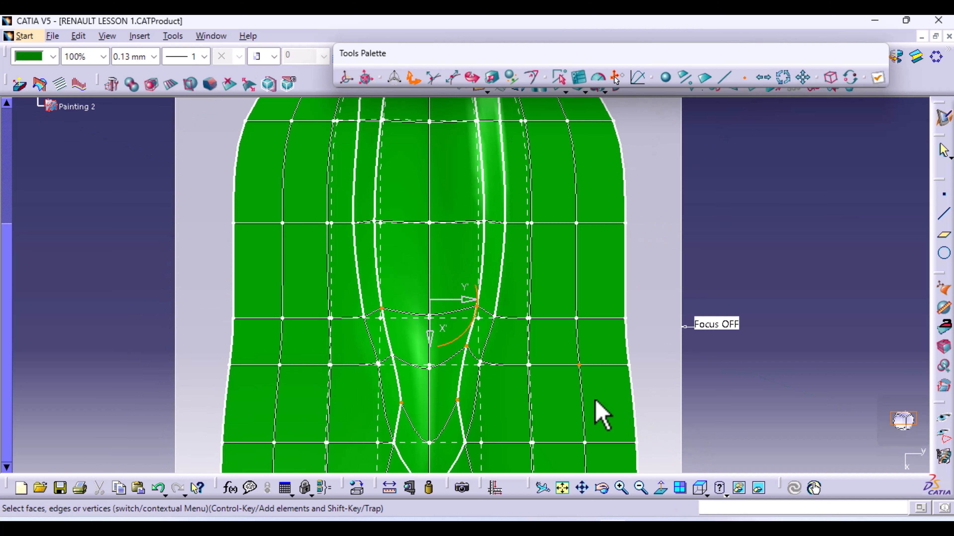
middle_click_drag(601, 413, 577, 302)
key("Escape")
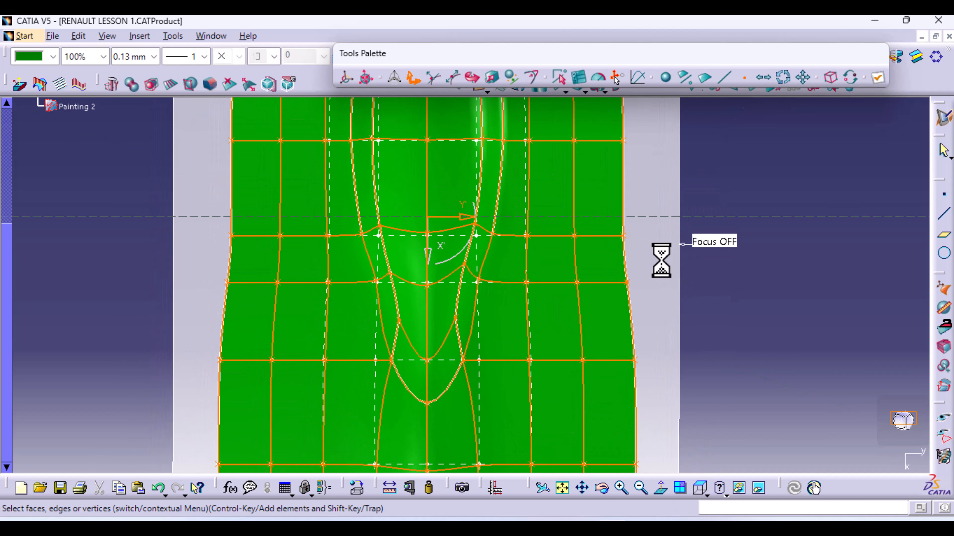
scroll(80, 196, "up", 3)
left_click(107, 196)
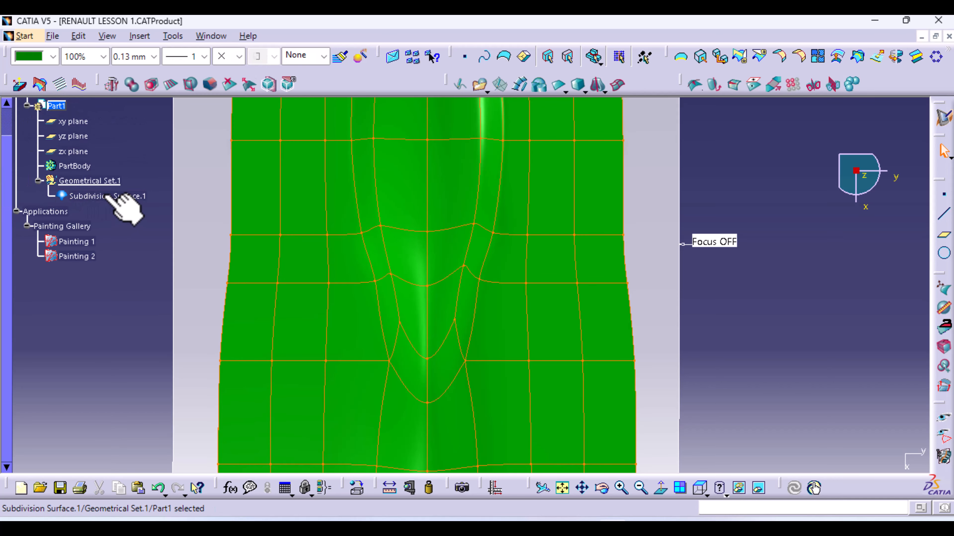
left_click(103, 56)
left_click(92, 116)
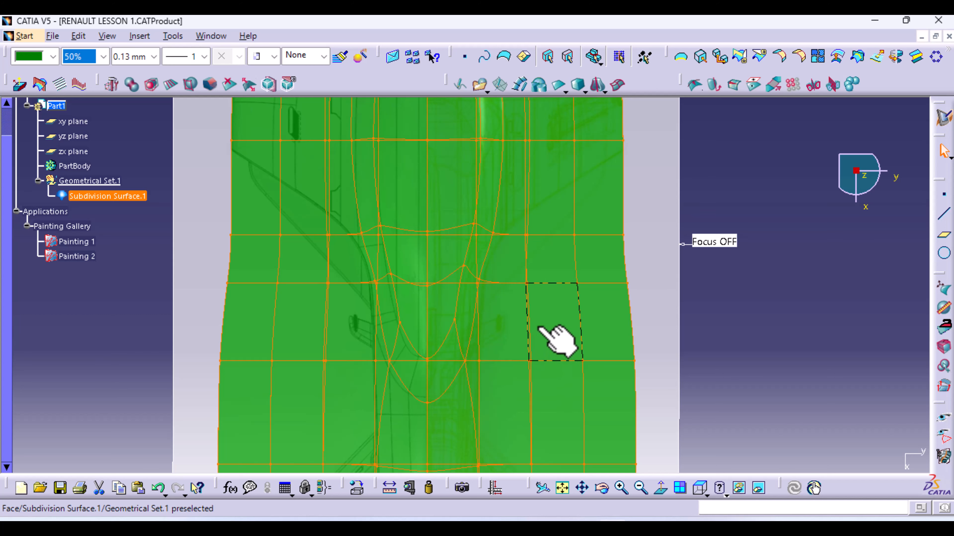
Reopen the surface and narrow the outer loop's two side vertices, one section behind its front crease ends, to about 670 mm with Affinity
double_click(540, 328)
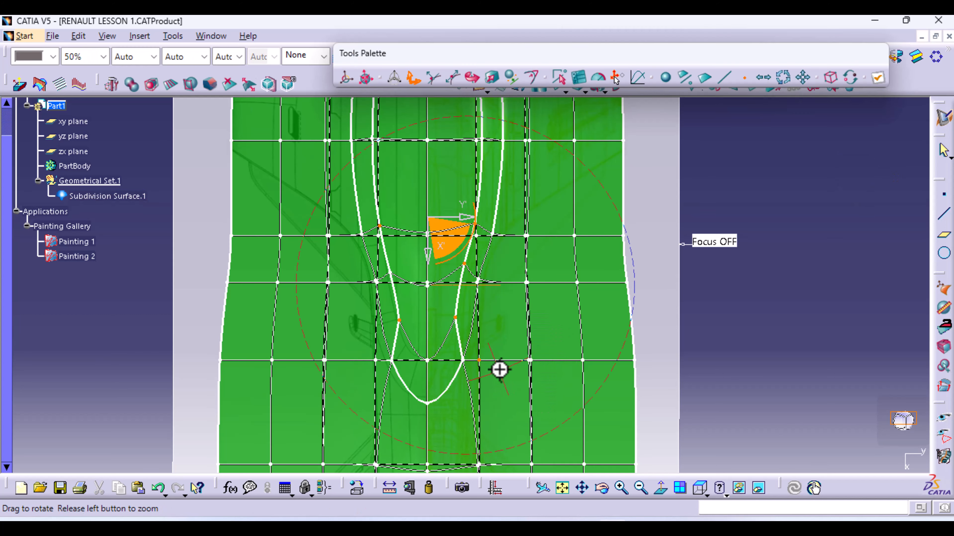
middle_click_drag(500, 370, 493, 315)
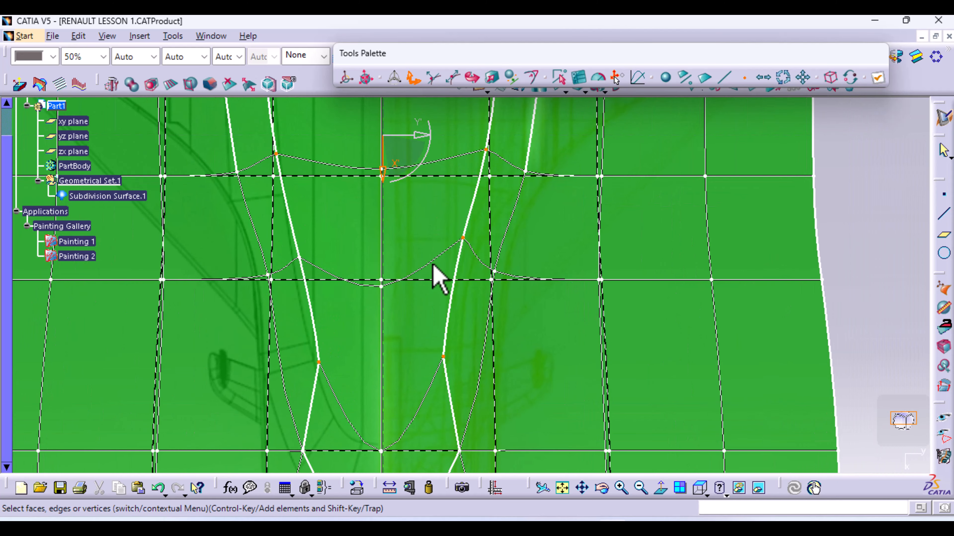
middle_click_drag(417, 217, 422, 455)
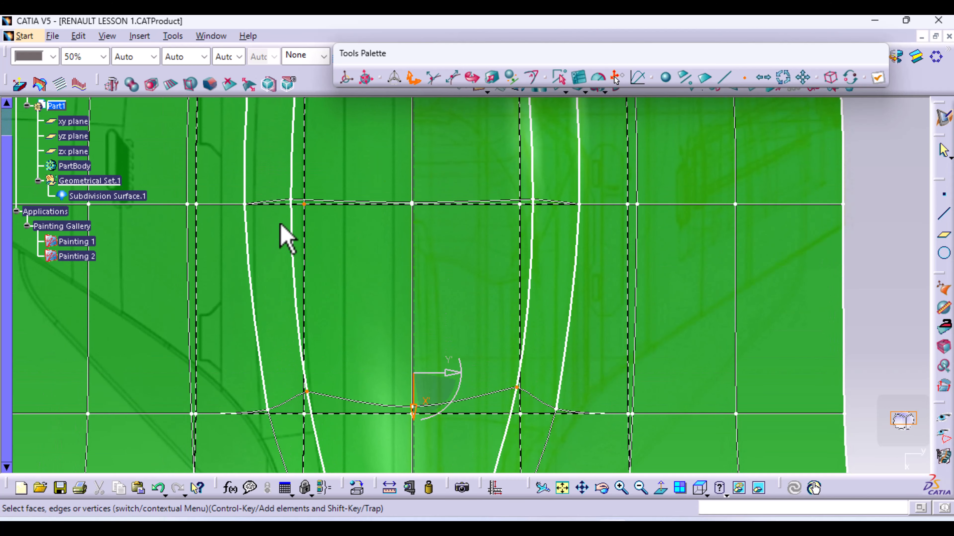
left_click(246, 205)
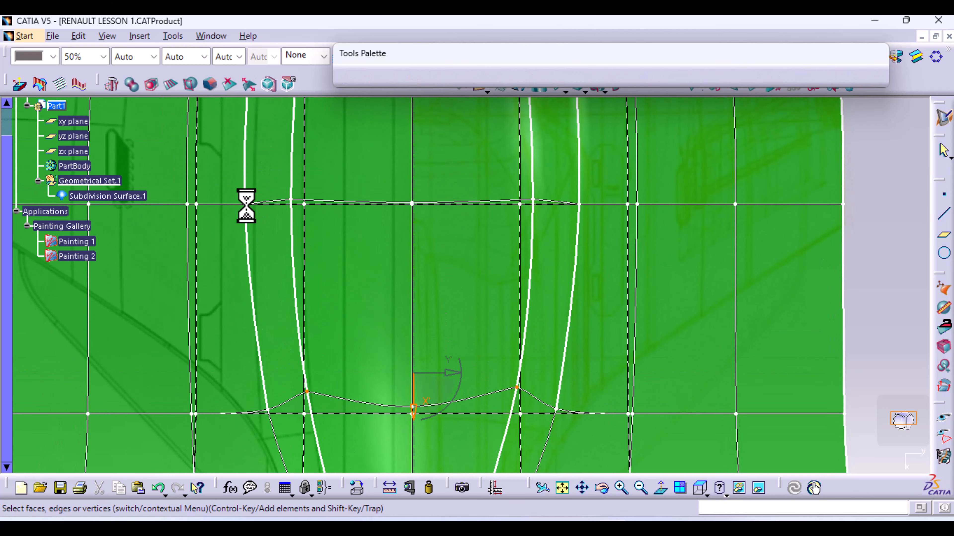
left_click(578, 205, "ctrl")
left_click(493, 79)
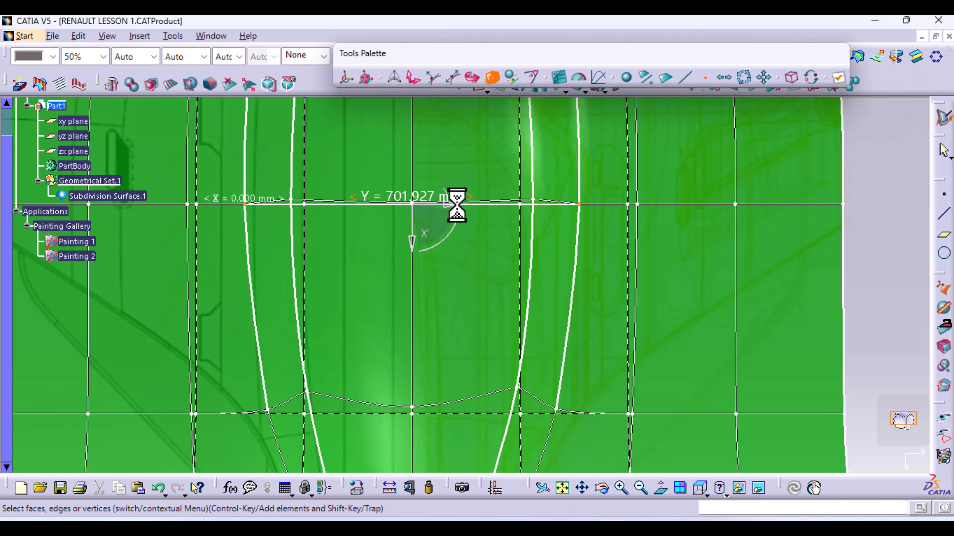
left_click_drag(458, 212, 456, 214)
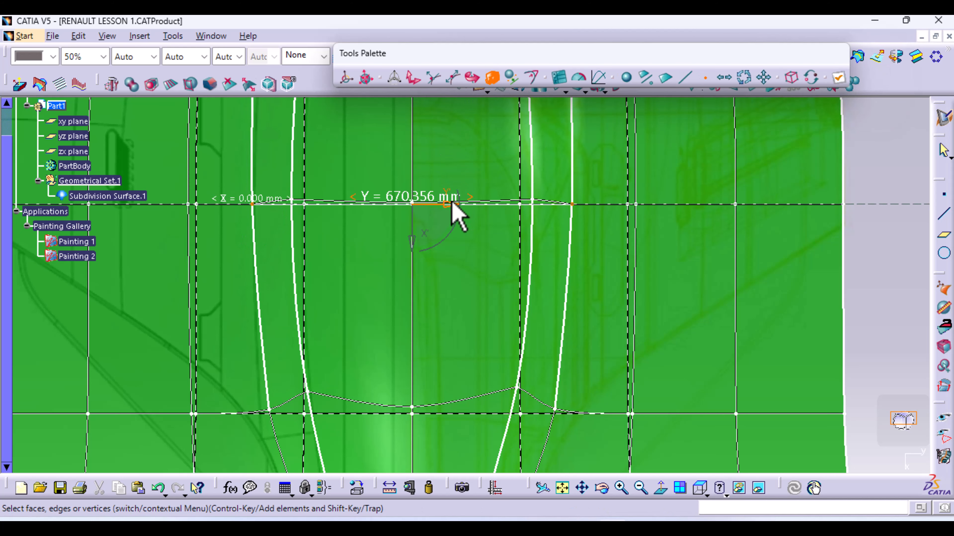
Narrow the side vertices of both loops at the outer loop's front crease ends to an overall width of about 569 mm
middle_click_drag(439, 291, 445, 159)
left_click(284, 279)
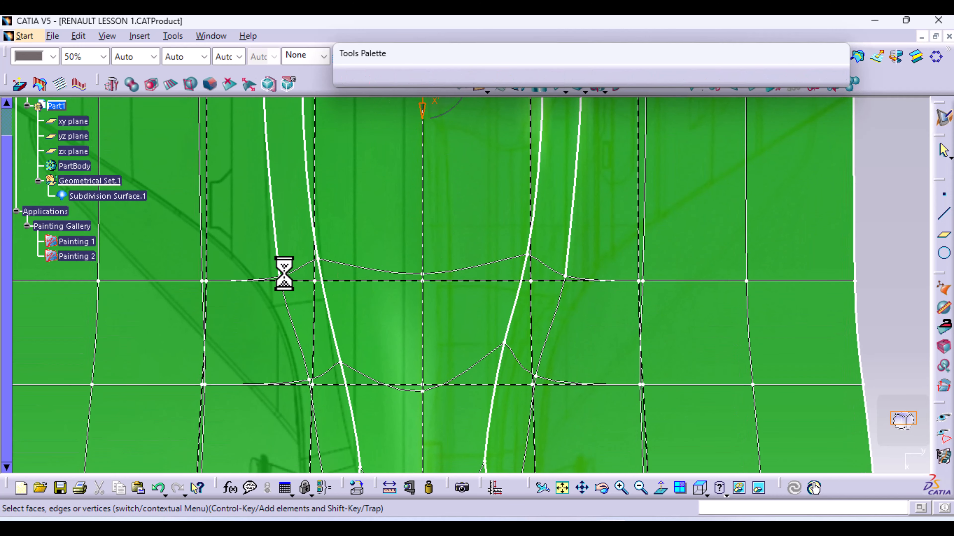
left_click(567, 281, "ctrl")
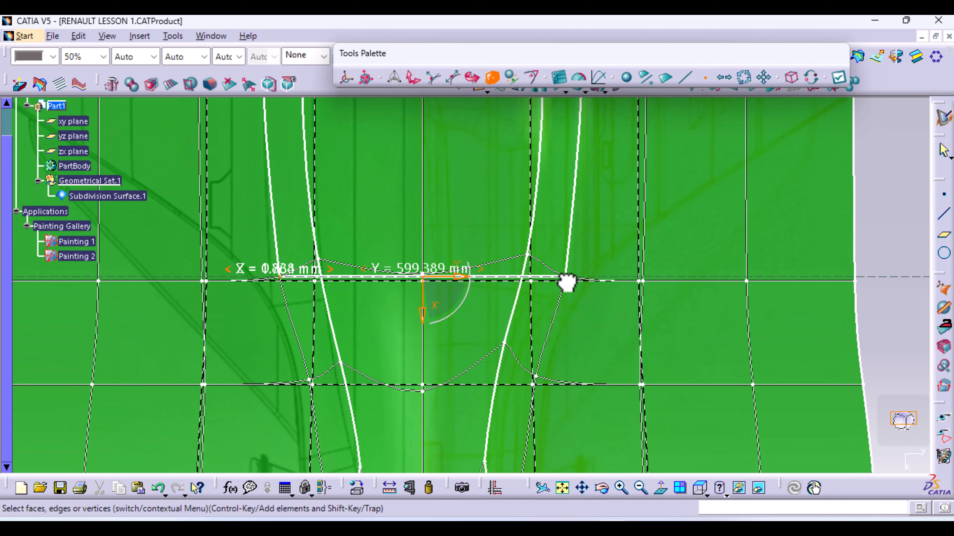
left_click(318, 261, "ctrl")
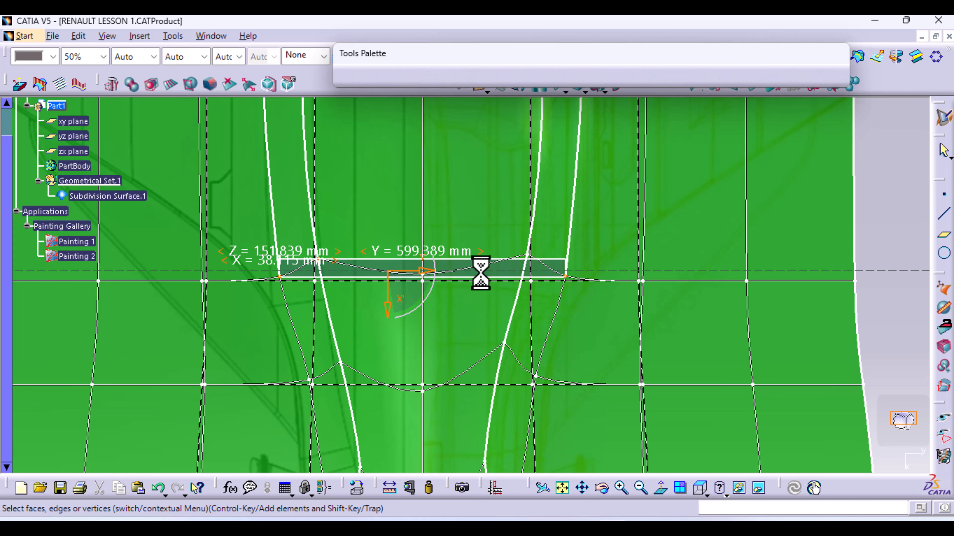
left_click(528, 257, "ctrl")
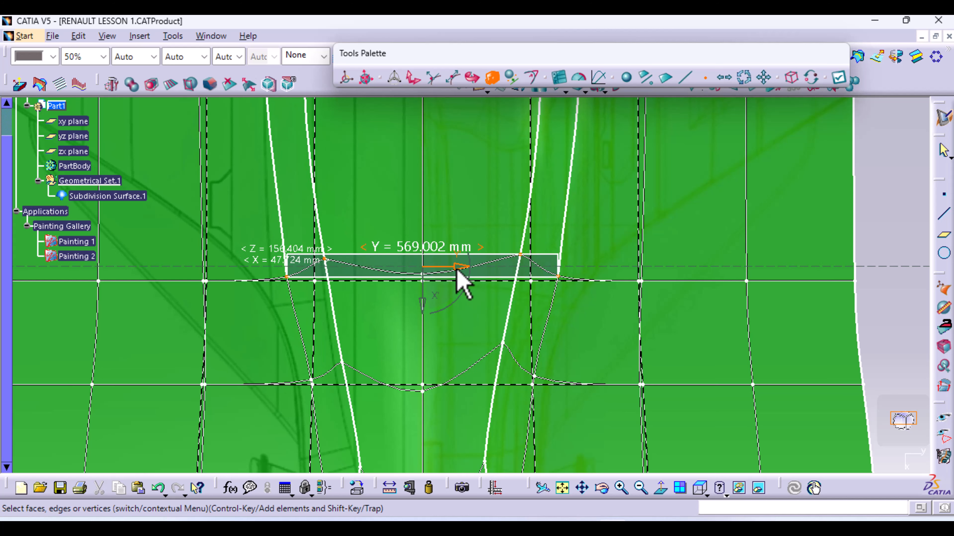
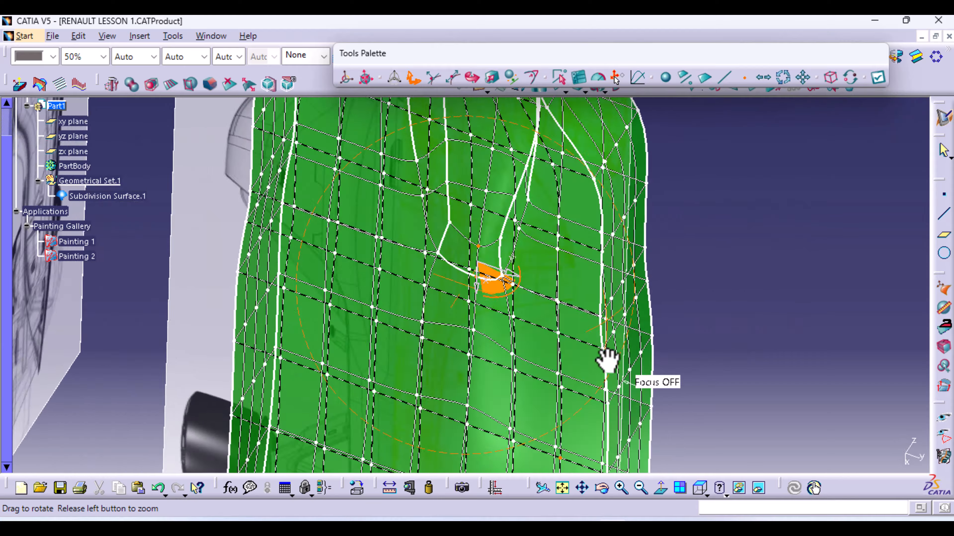
Select the two opposing side vertices just behind the inner loop's front end and widen their spacing across the body with Affinity
middle_click_drag(531, 248, 454, 236)
middle_click_drag(300, 306, 370, 340)
left_click(361, 329)
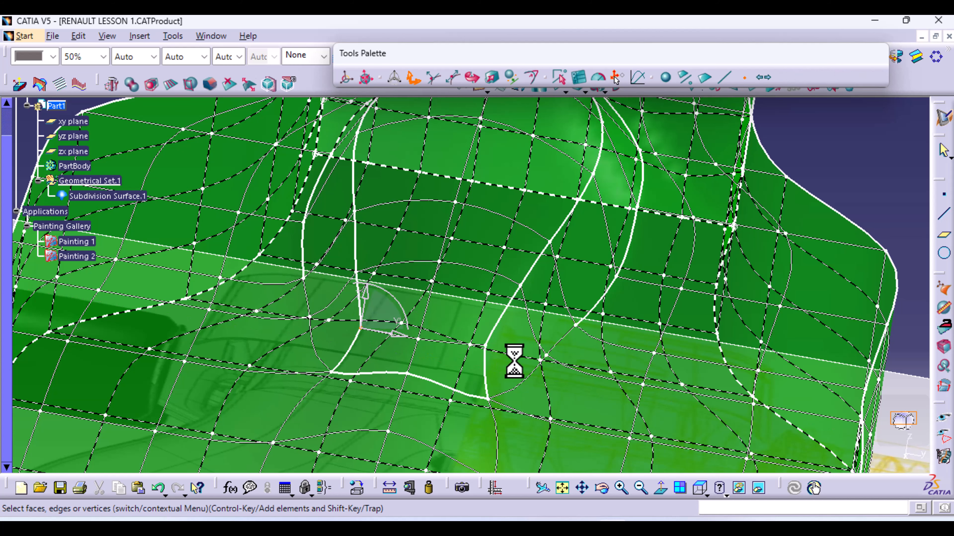
left_click(485, 346, "ctrl")
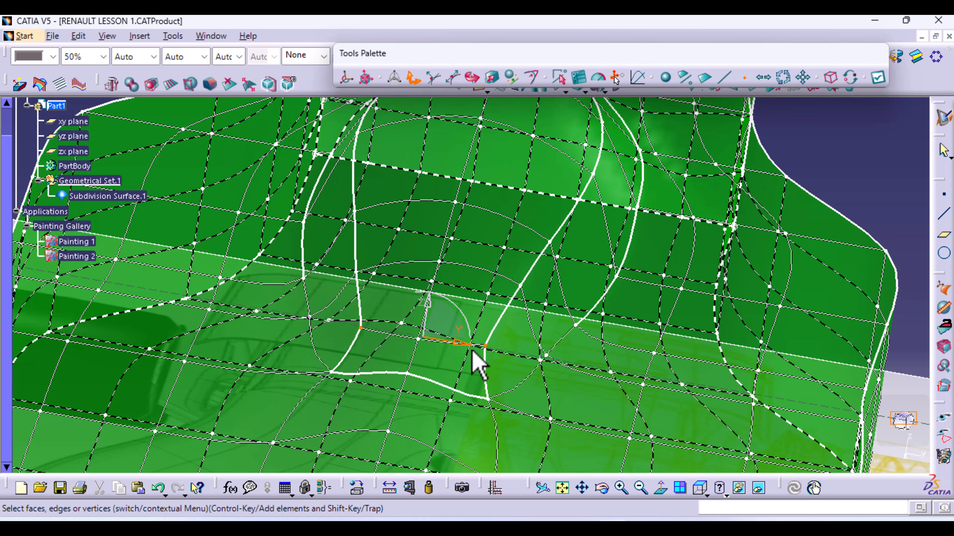
left_click(491, 77)
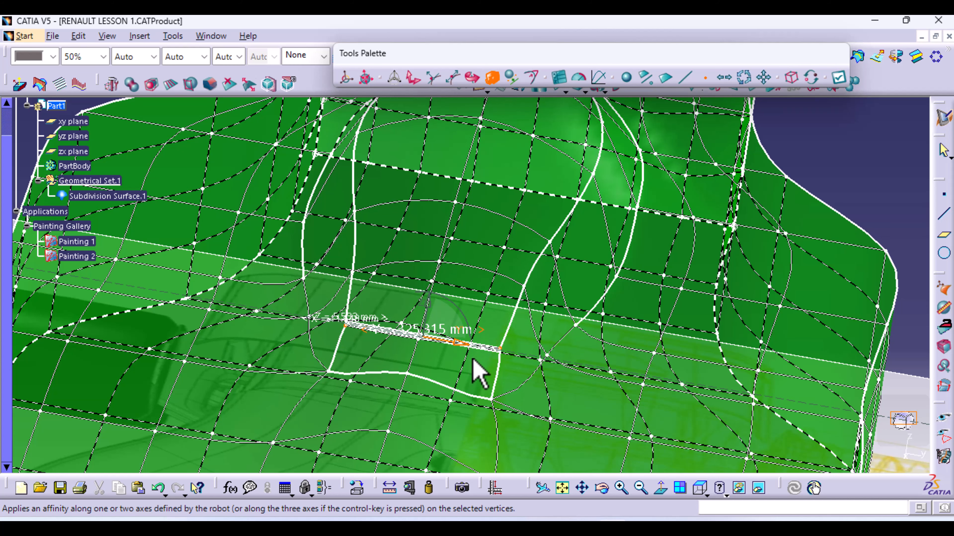
Leave surface editing and set the subdivision surface's opacity to 100%
left_click(843, 77)
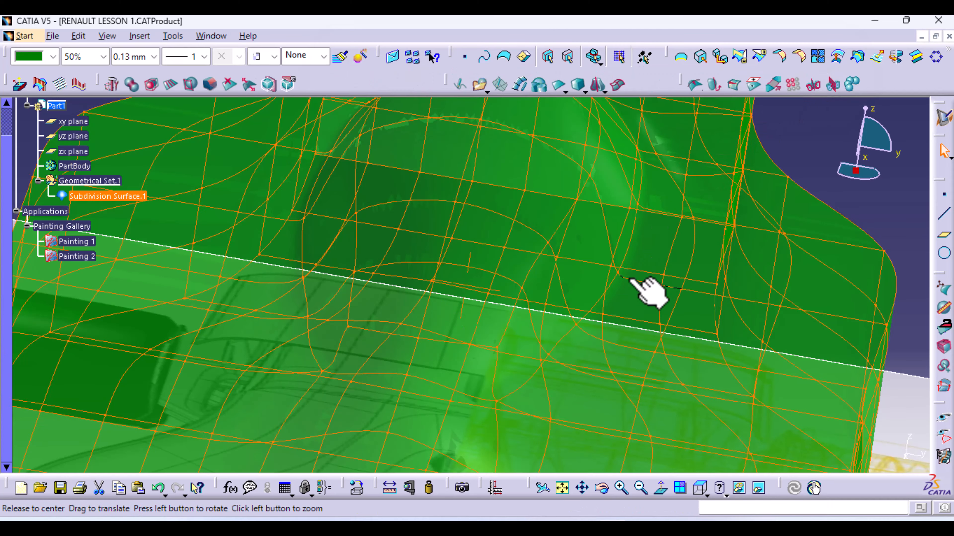
middle_click_drag(649, 292, 447, 255)
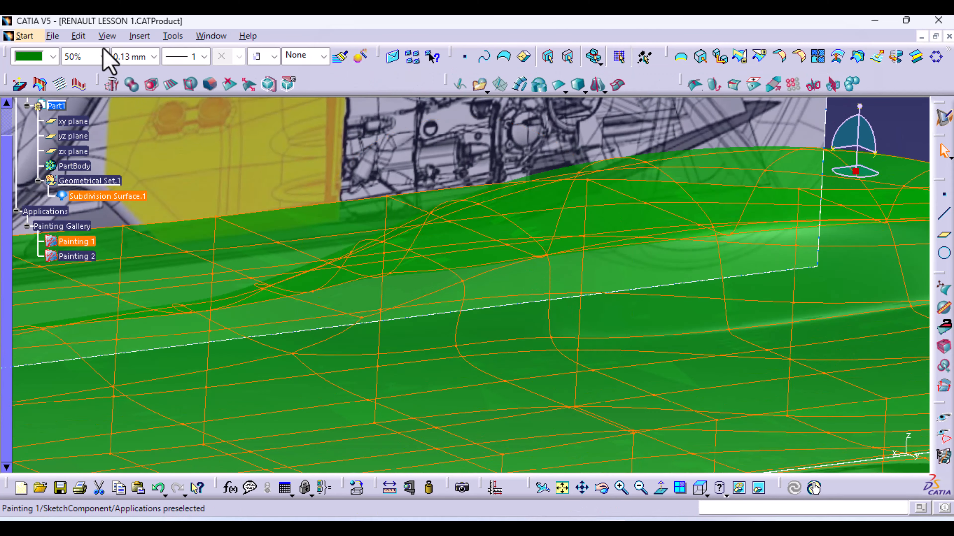
left_click(102, 57)
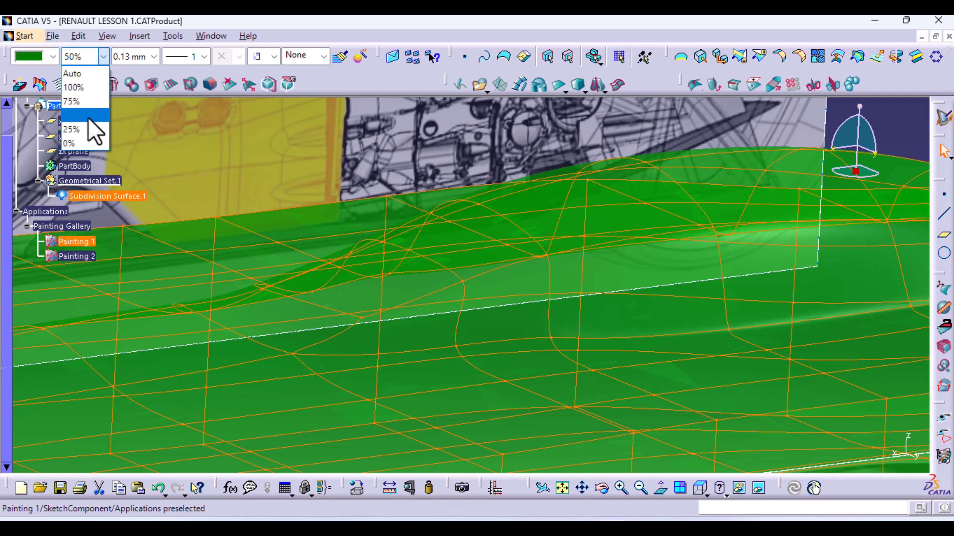
left_click(87, 88)
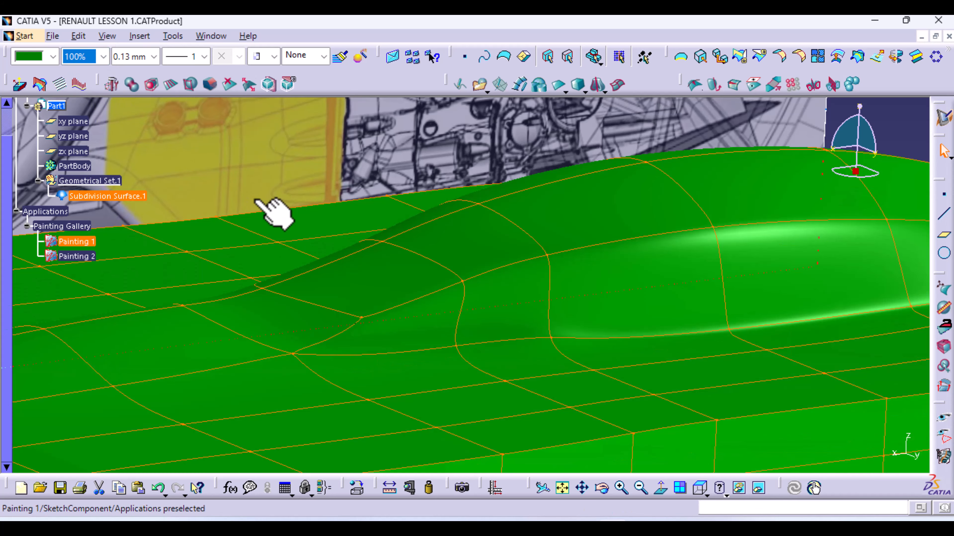
Examine the opaque central bulge from the front, side and rear, checking how its side creases blend into the body
middle_click_drag(273, 206, 413, 336)
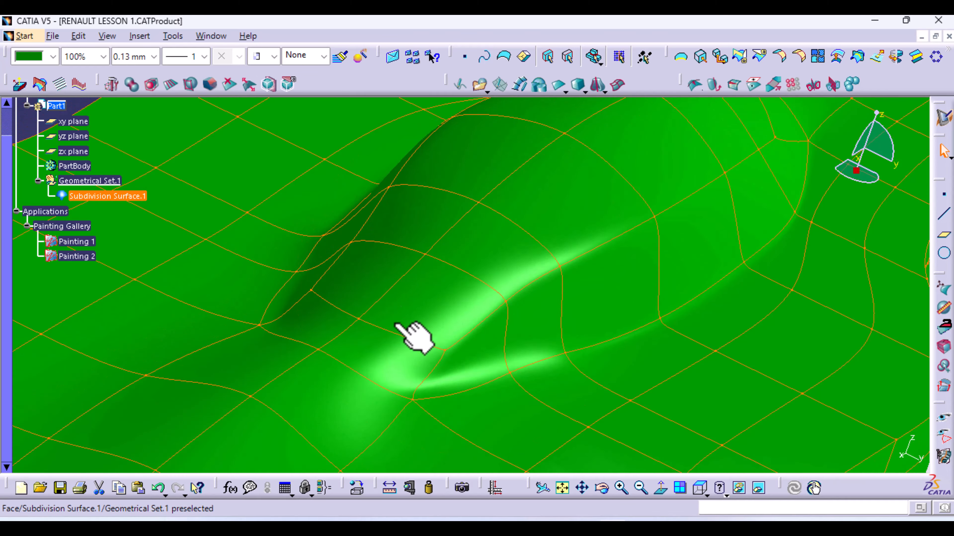
middle_click_drag(326, 306, 362, 409)
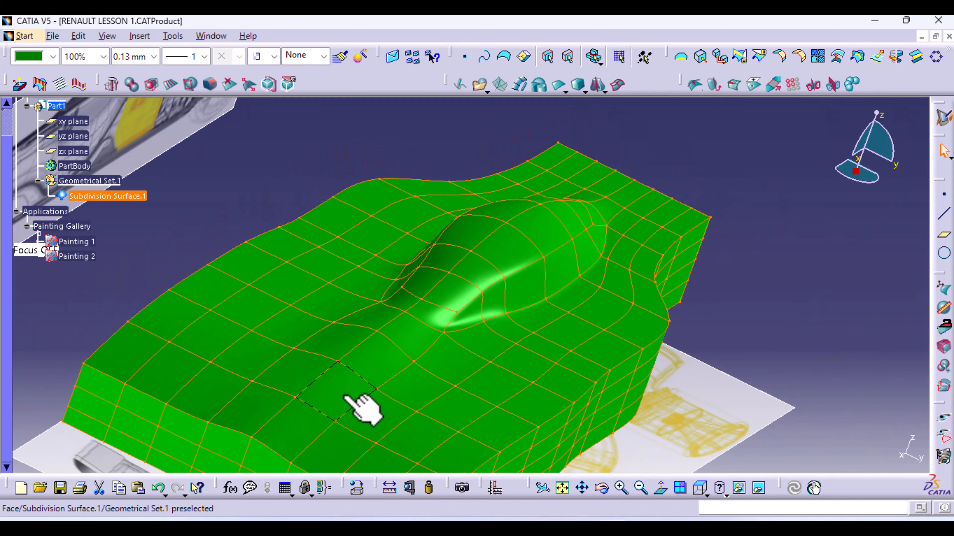
middle_click_drag(347, 336, 432, 323)
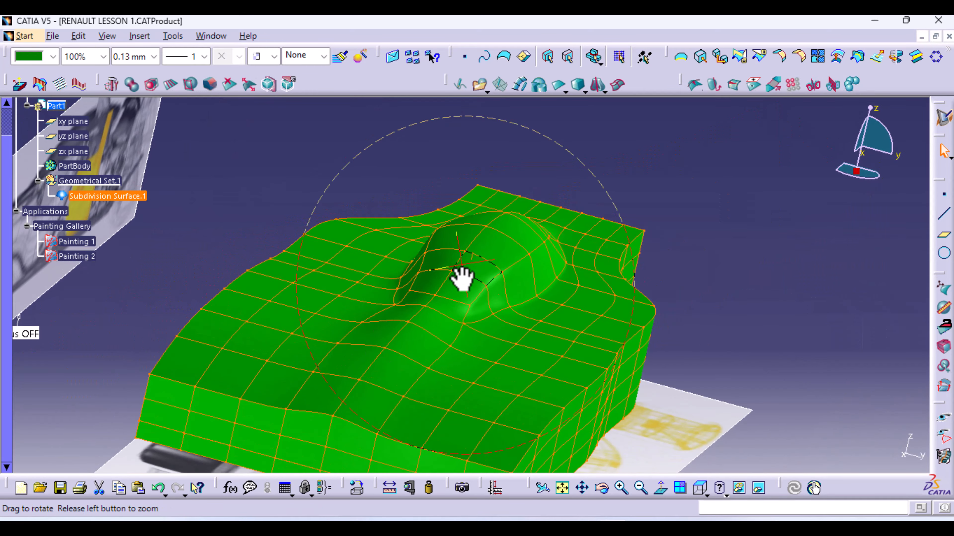
middle_click_drag(462, 278, 578, 248)
middle_click_drag(475, 353, 477, 266, "ctrl")
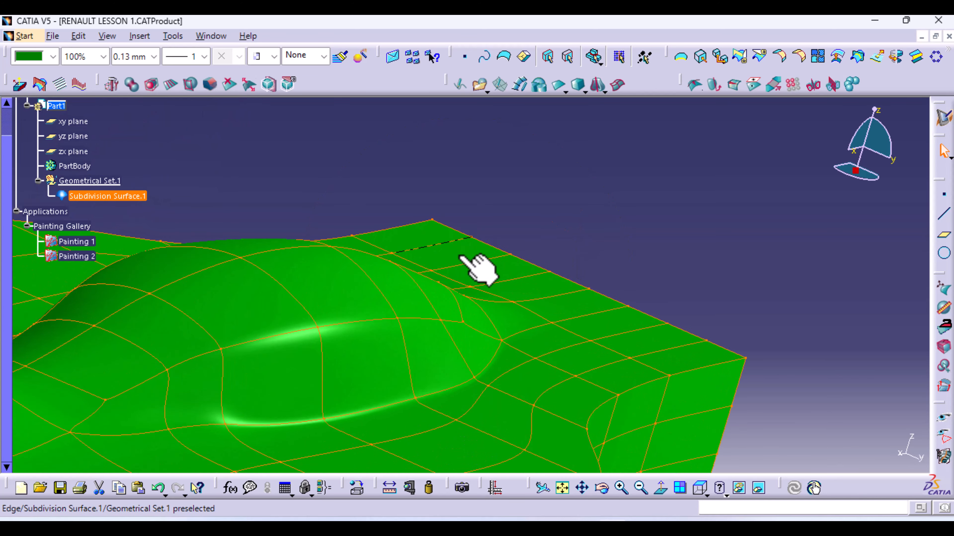
middle_click_drag(303, 332, 317, 362)
middle_click_drag(352, 332, 440, 202)
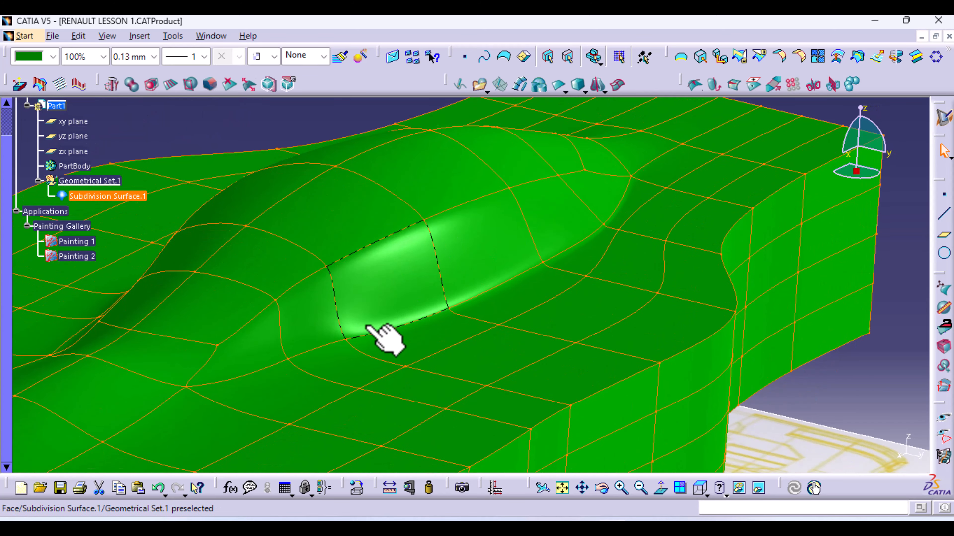
middle_click_drag(265, 401, 418, 308)
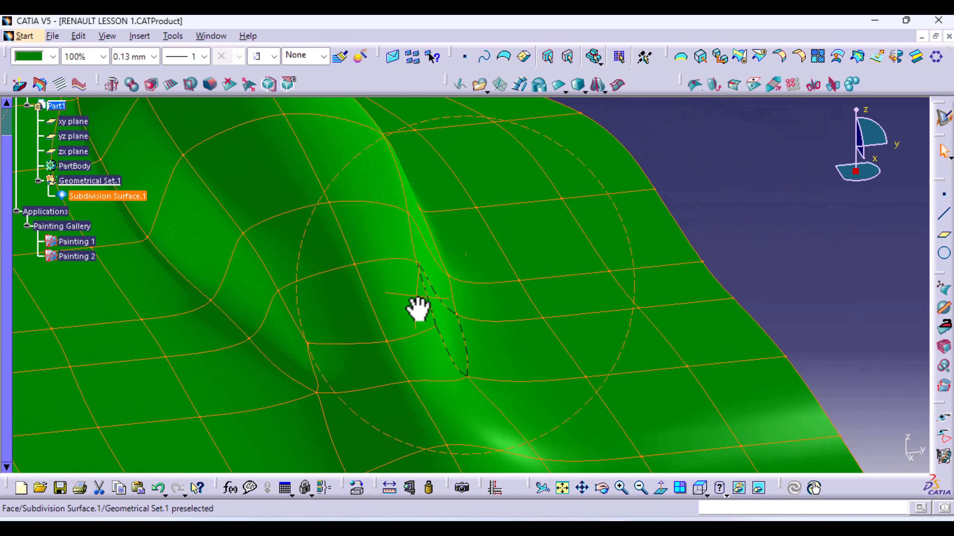
Reopen the surface and apply a 35% Attraction weight to the outer loop's two edge segments behind the front crease end on each side
double_click(325, 311)
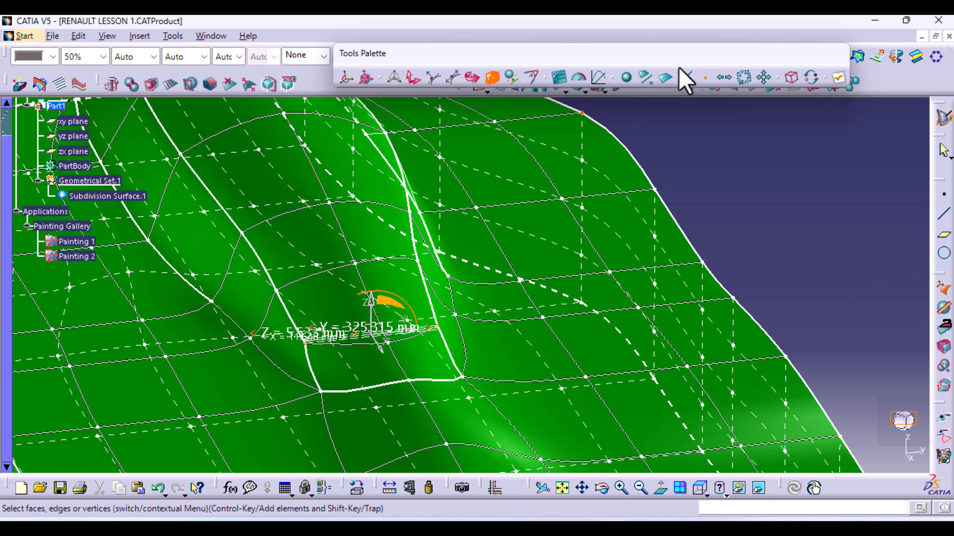
left_click(684, 78)
left_click(413, 78)
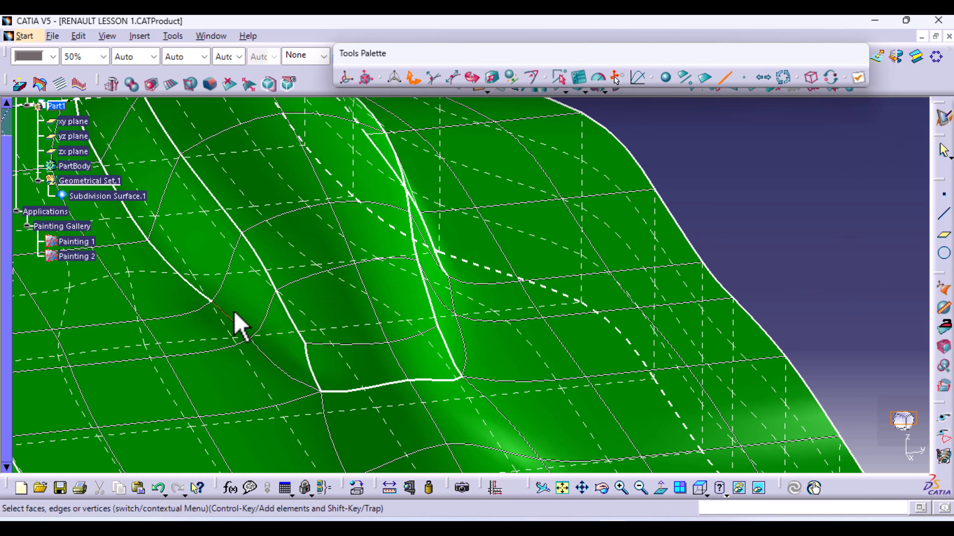
left_click(234, 319)
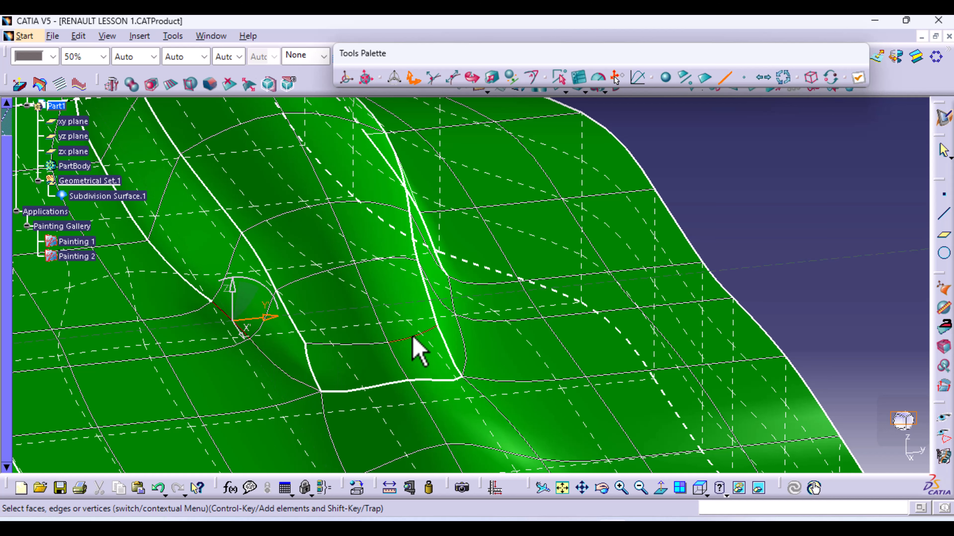
left_click(282, 370, "ctrl")
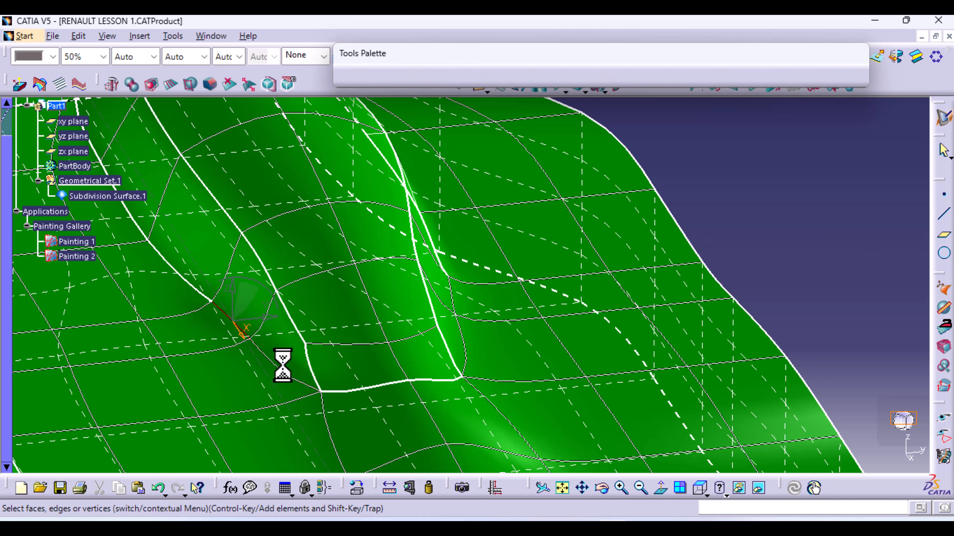
left_click(458, 344, "ctrl")
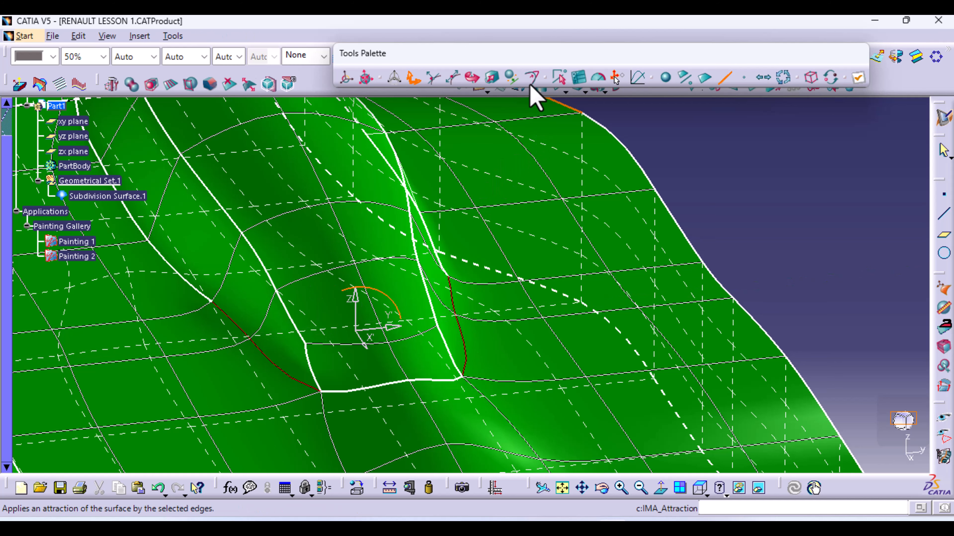
left_click(531, 78)
left_click_drag(881, 377, 876, 330)
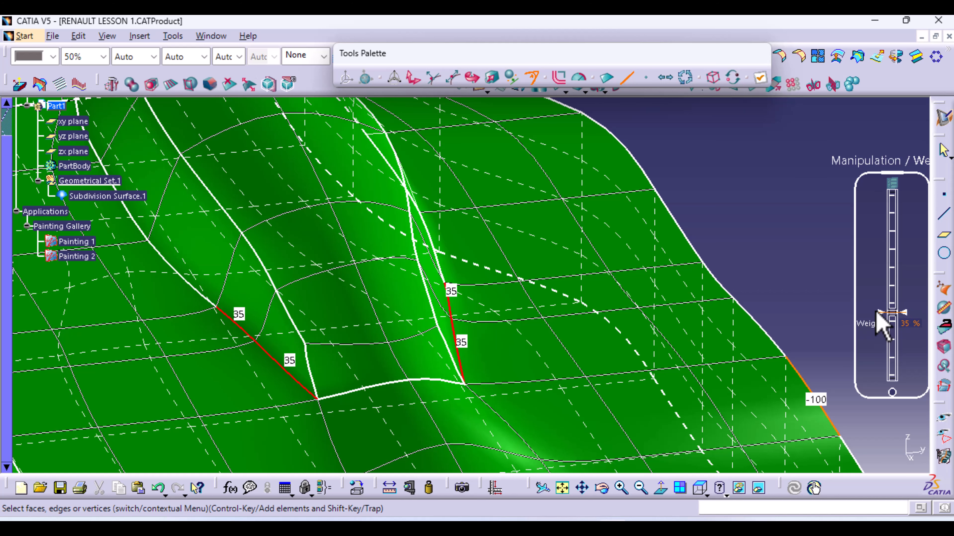
left_click(760, 78)
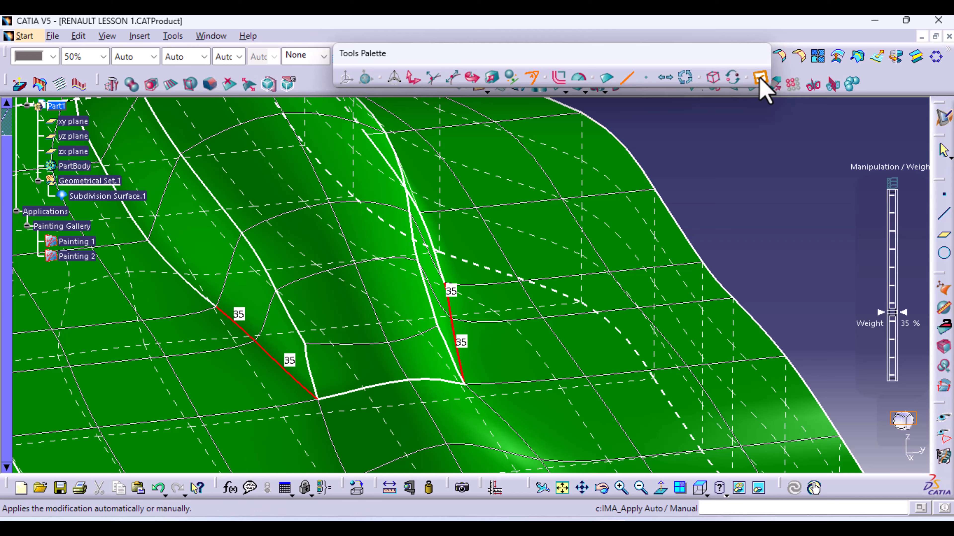
Raise the Attraction weight to 63% on the rearmost of these outer loop edges on both sides, and leave surface editing
middle_click_drag(600, 269, 575, 334)
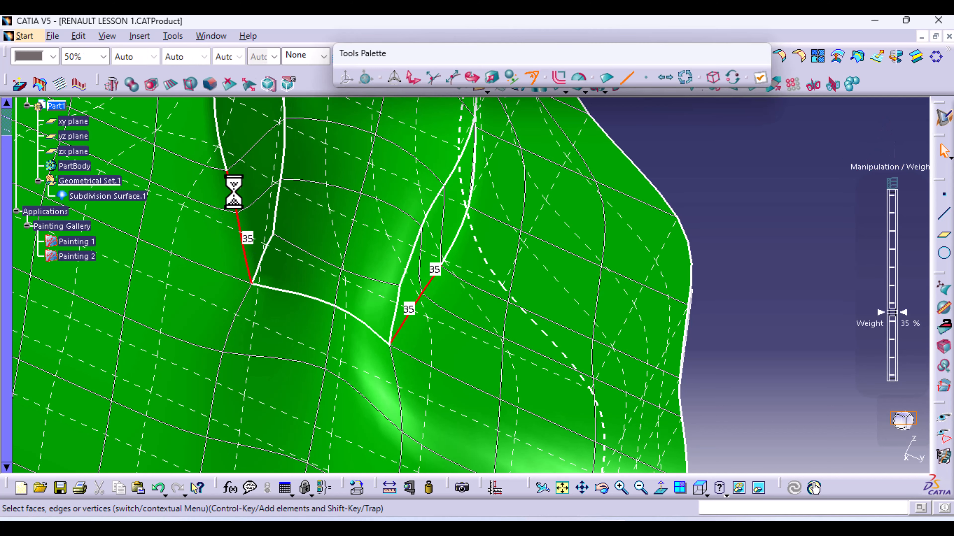
left_click(238, 201)
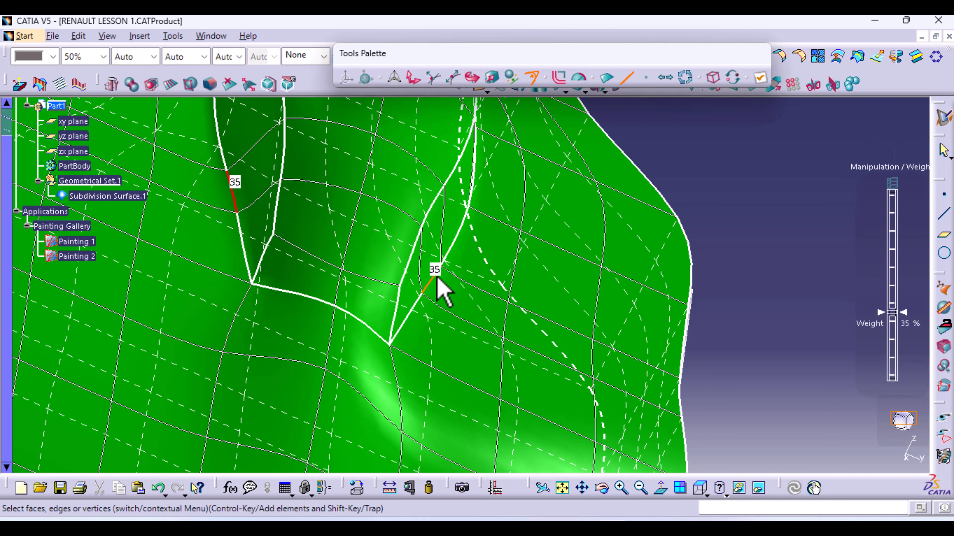
left_click(429, 282, "ctrl")
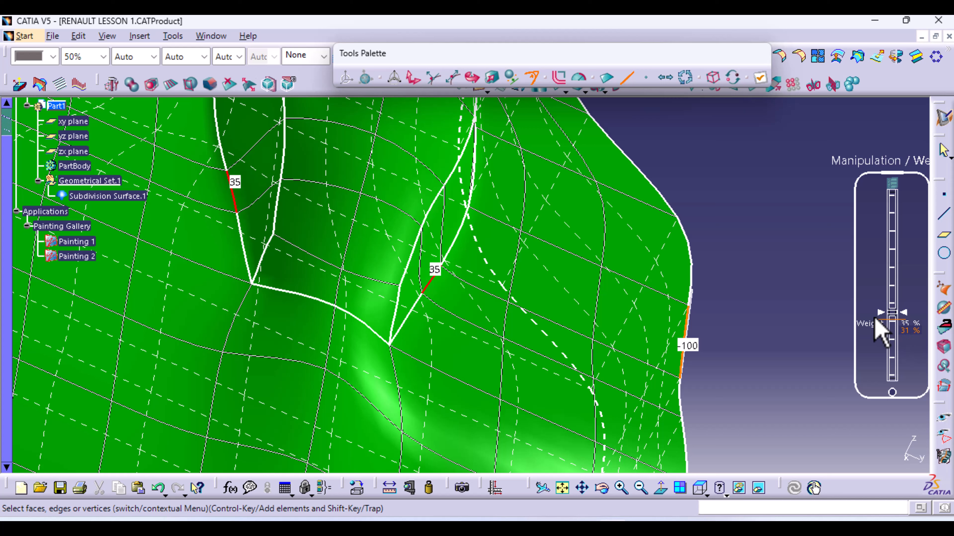
left_click_drag(879, 313, 882, 295)
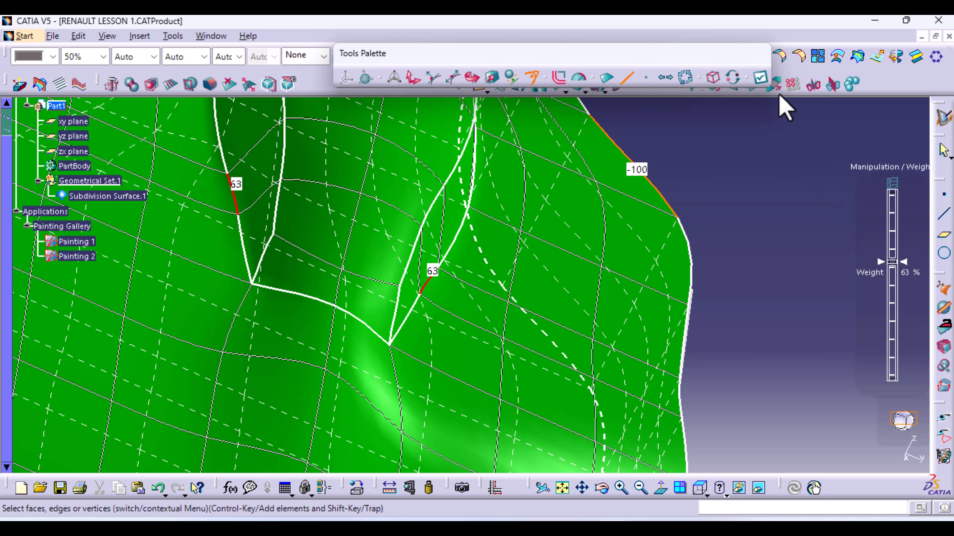
left_click(761, 78)
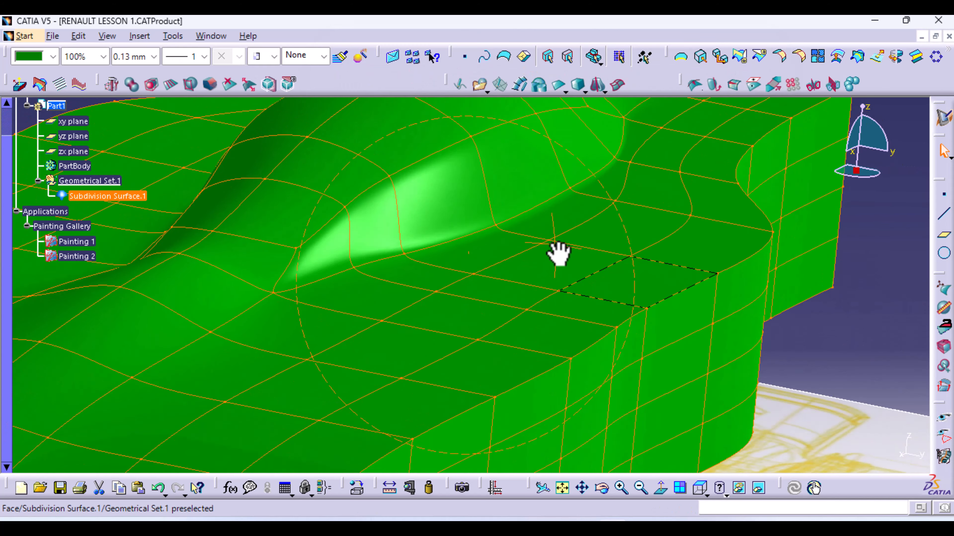
Reopen the surface, set the Attraction weight to 100% on the inner loop's side edges near the bulge's rear end, and leave editing
middle_click_drag(559, 254, 553, 275)
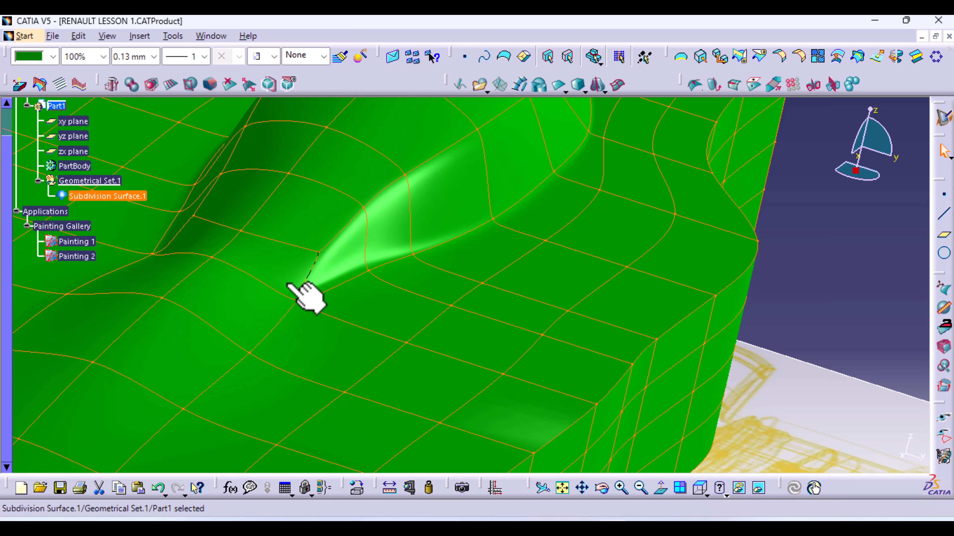
middle_click_drag(357, 351, 468, 325)
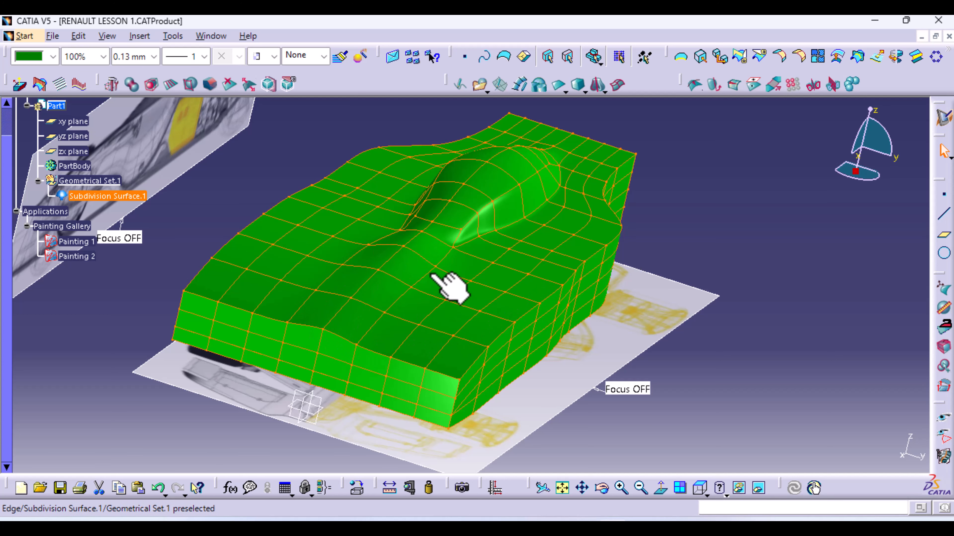
middle_click_drag(447, 286, 381, 301)
middle_click_drag(474, 294, 336, 279)
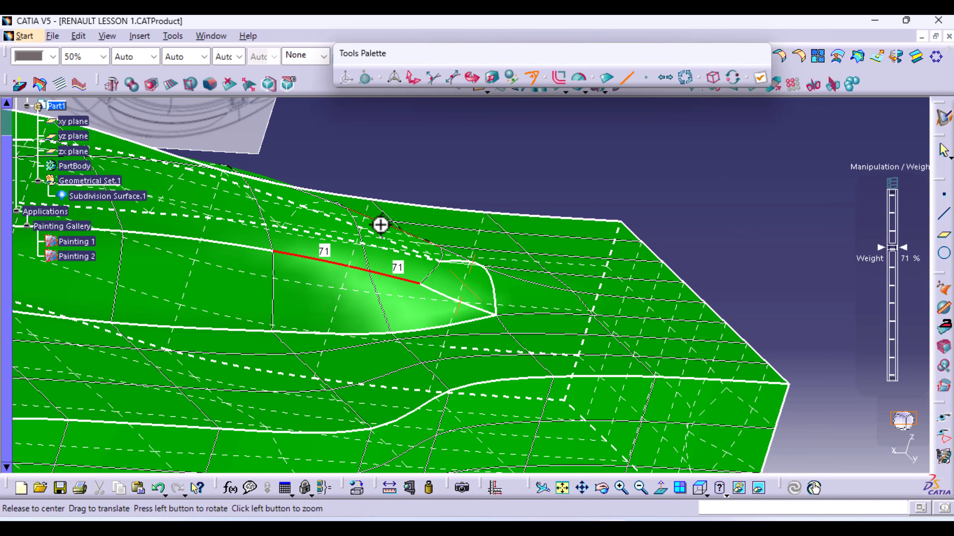
middle_click_drag(380, 225, 304, 290)
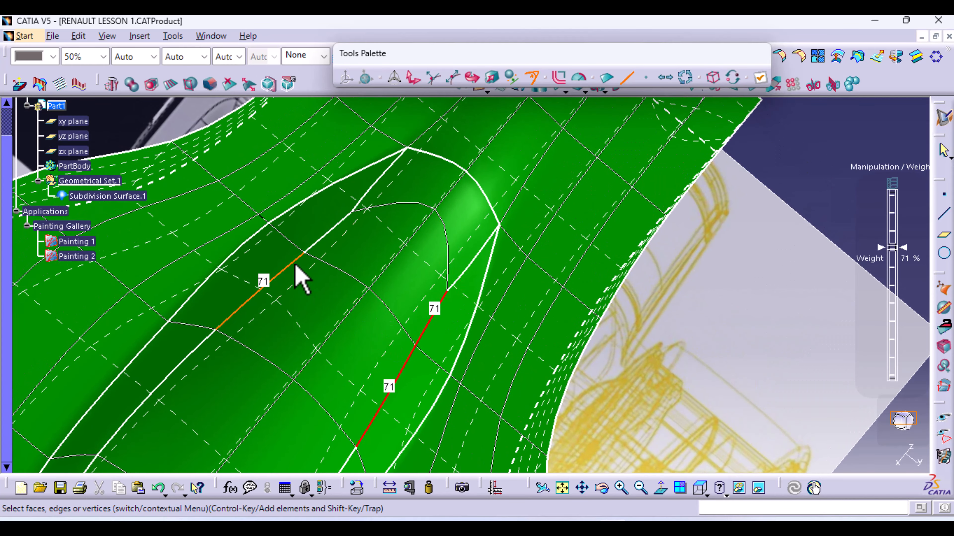
left_click(295, 265)
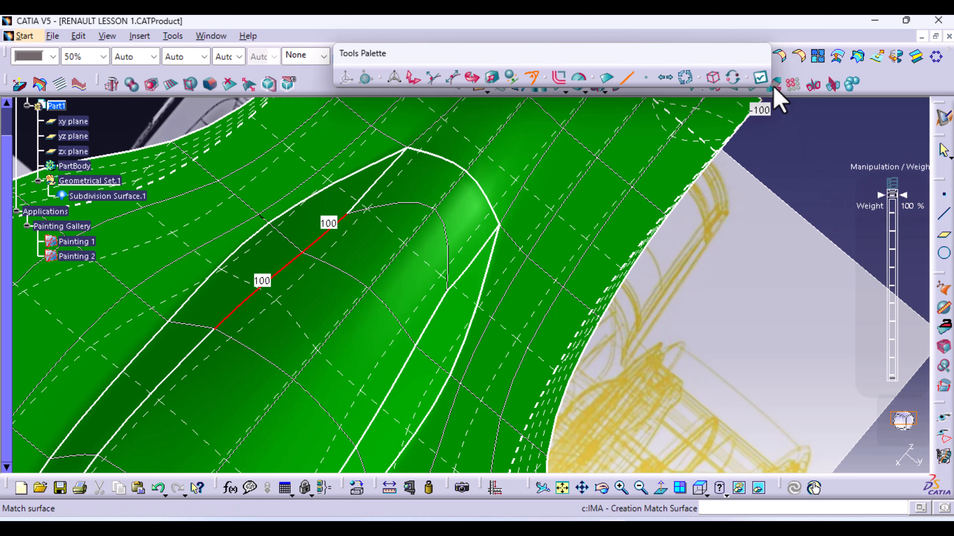
left_click(760, 80)
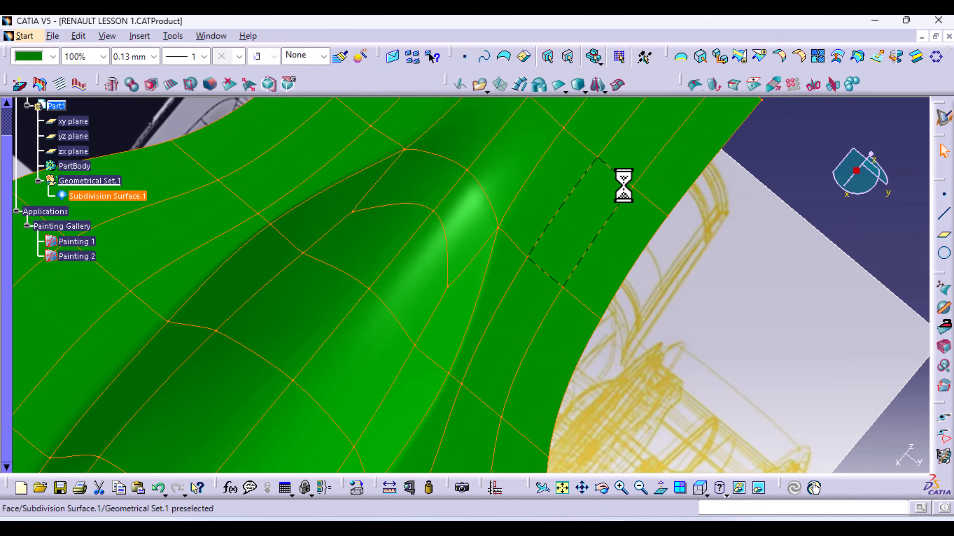
Examine the bulge's rear end and the way it blends into the flat tail of the body
middle_click_drag(619, 186, 574, 341, "ctrl")
middle_click_drag(424, 426, 372, 361)
middle_click_drag(632, 392, 482, 249)
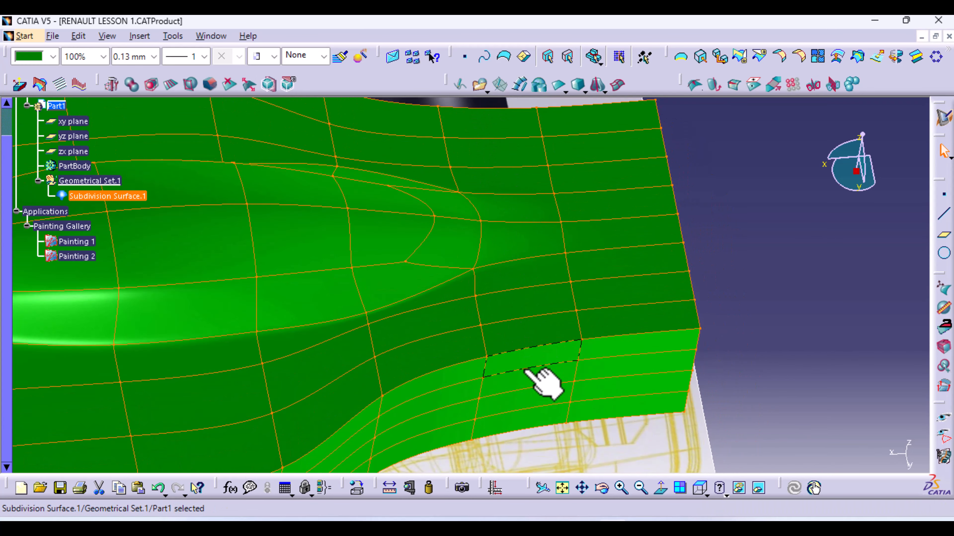
middle_click_drag(535, 345, 547, 292)
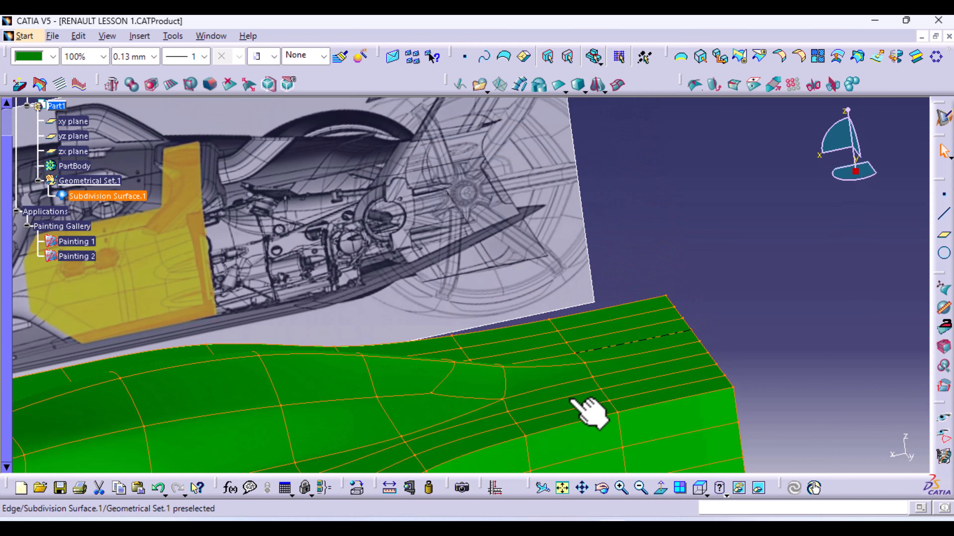
middle_click_drag(560, 427, 540, 331)
middle_click_drag(477, 422, 394, 194)
middle_click_drag(462, 332, 550, 347)
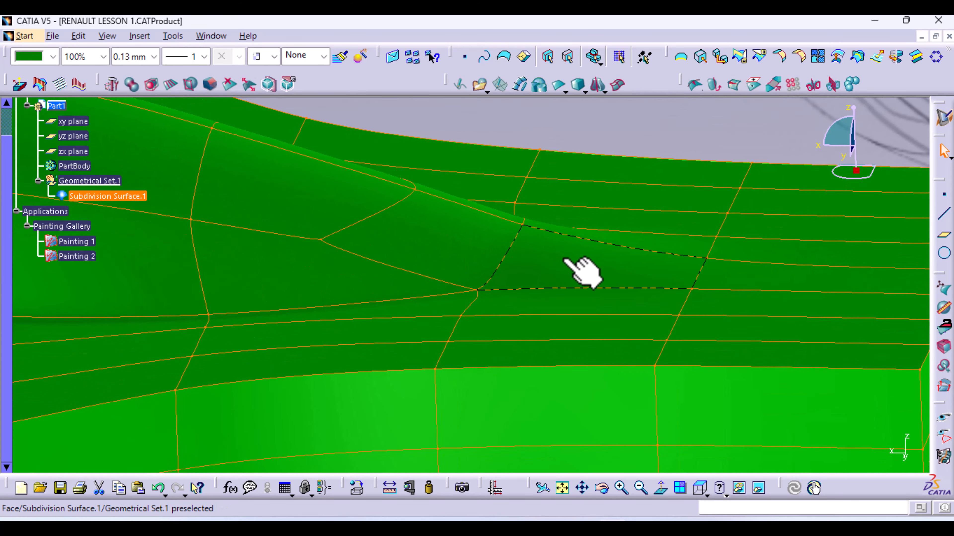
middle_click_drag(582, 271, 553, 288)
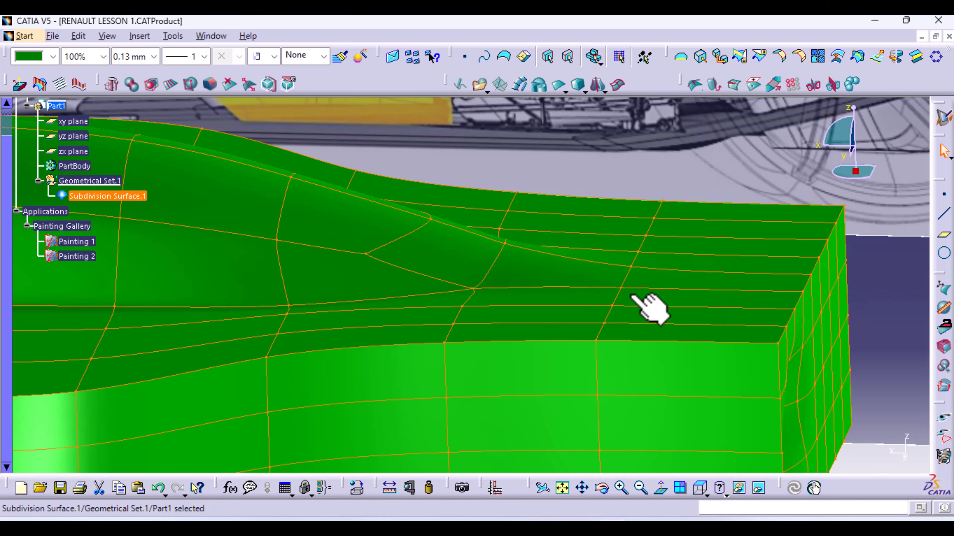
middle_click_drag(467, 256, 477, 348)
Cut one new transverse section through the faces just behind the bulge's rear end using Cut on Click, and leave the command
middle_click_drag(361, 304, 496, 326)
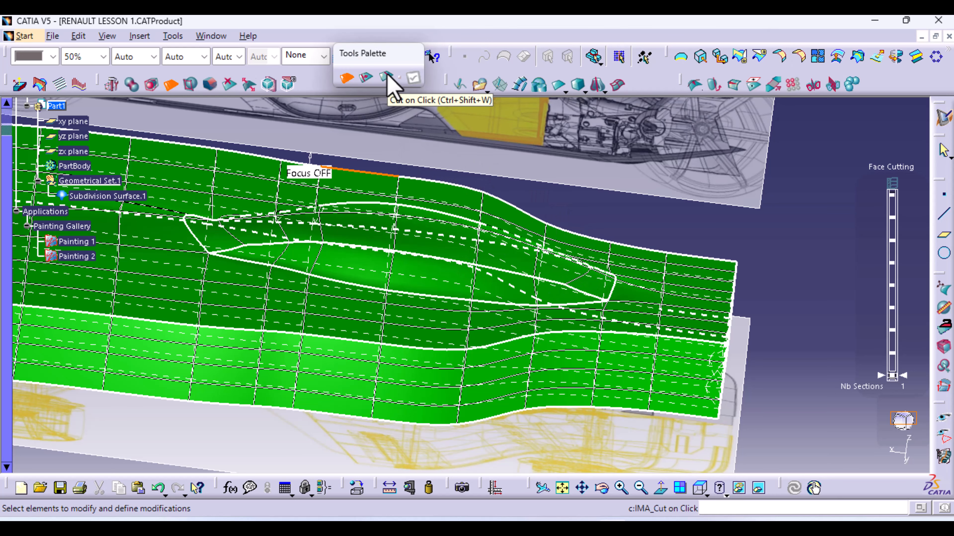
left_click(387, 77)
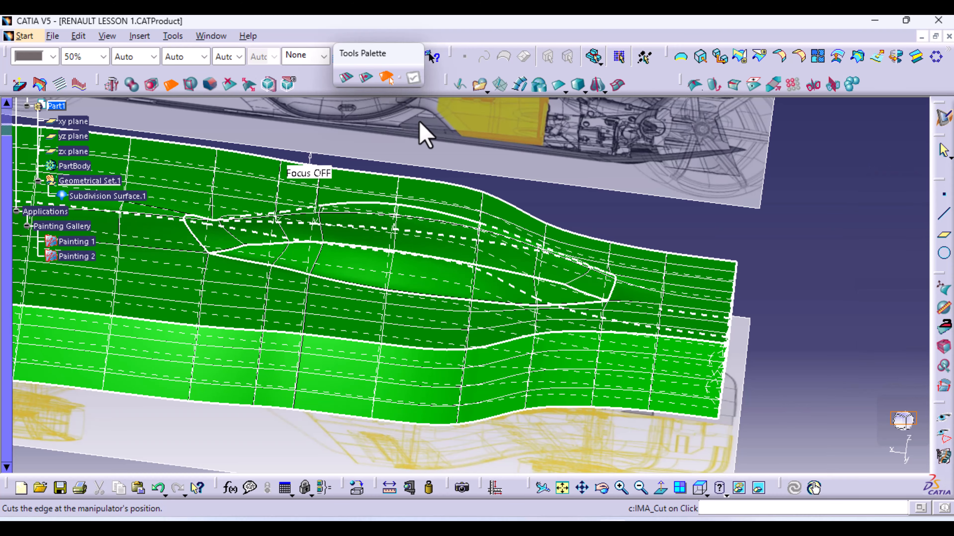
mouse_move(683, 348)
middle_mouse_down()
mouse_move(670, 291)
mouse_move(566, 256)
mouse_move(445, 260)
mouse_move(440, 299)
mouse_move(441, 288)
middle_mouse_up()
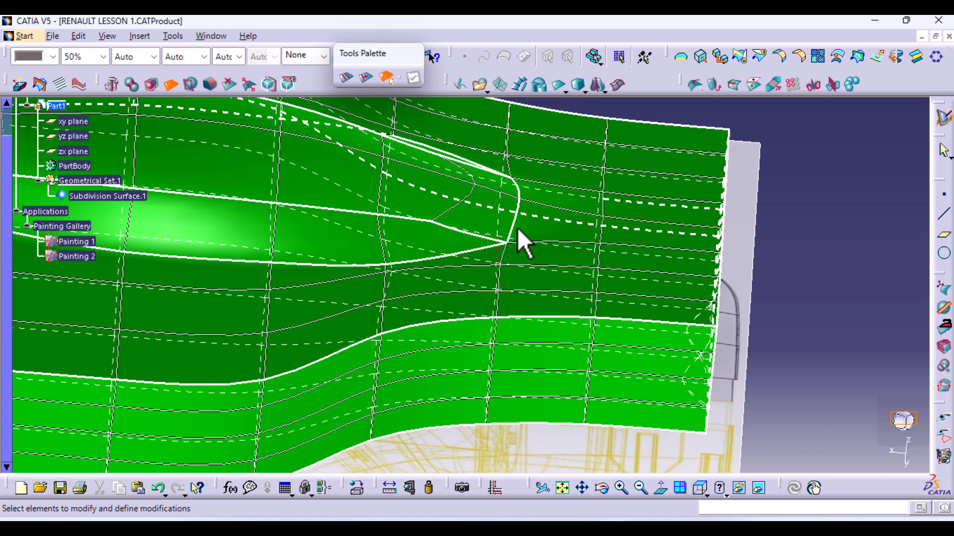
left_click(549, 209)
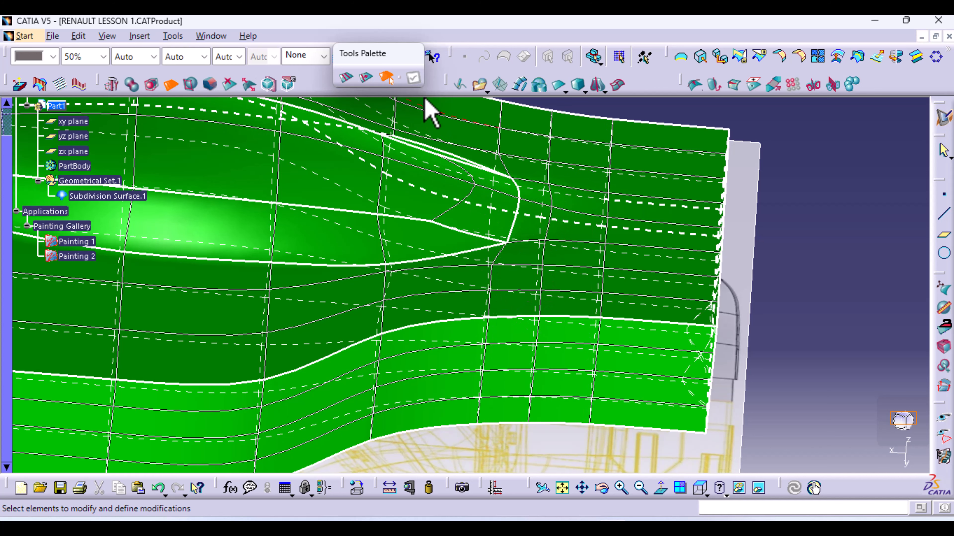
key("Escape")
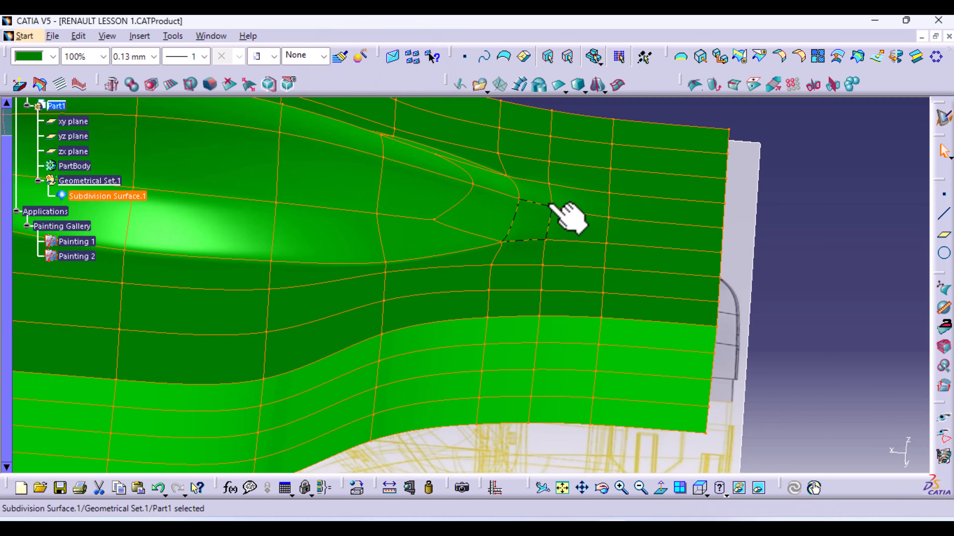
key("Escape")
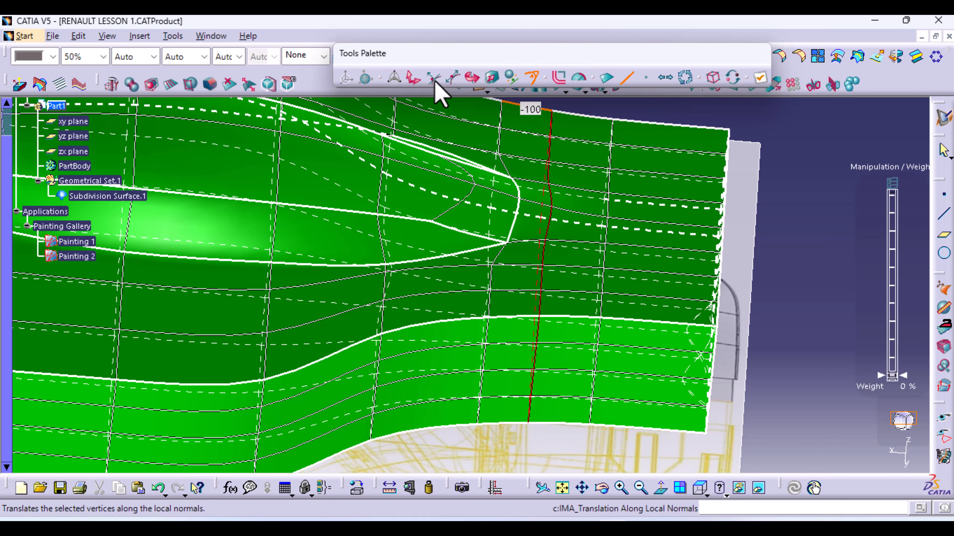
Try translating the centre vertex just behind the bulge's rear end along Z in side view, and undo the change
left_click(415, 80)
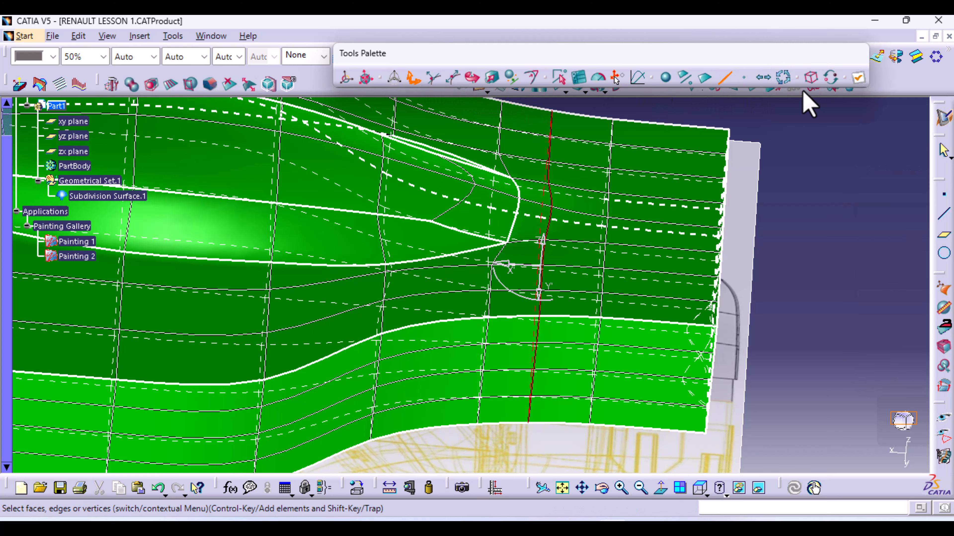
left_click(552, 207)
middle_click_drag(567, 281, 468, 326)
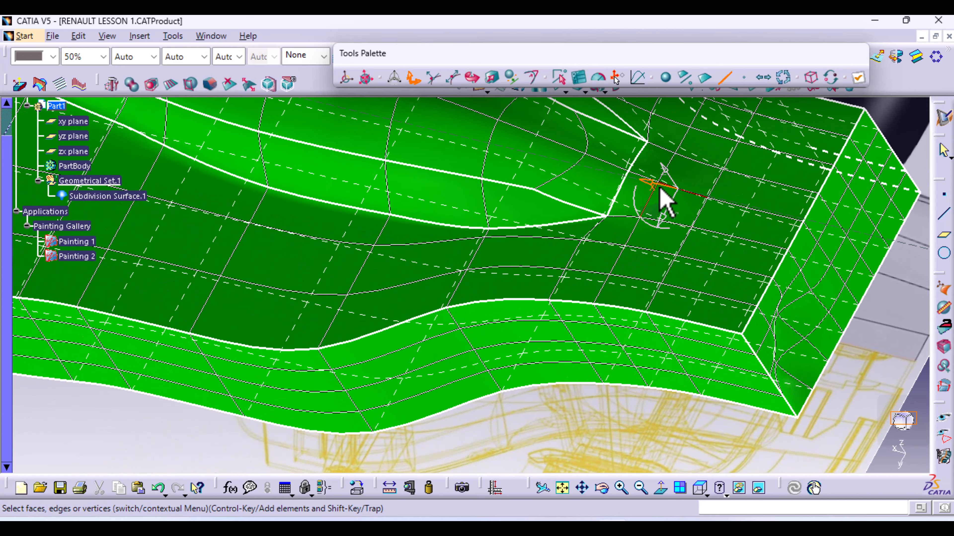
middle_click_drag(607, 265, 622, 234)
middle_click_drag(668, 226, 674, 242)
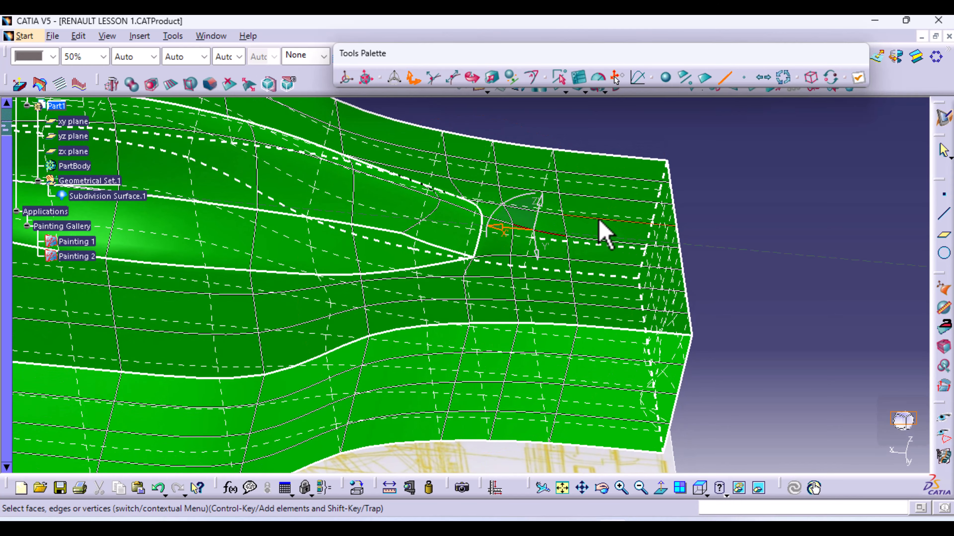
left_click(745, 77)
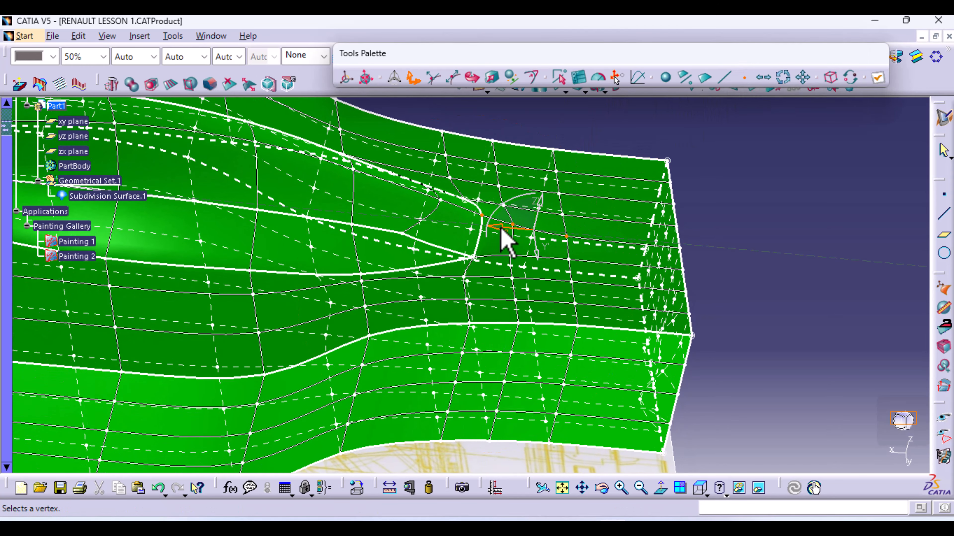
left_click(517, 237)
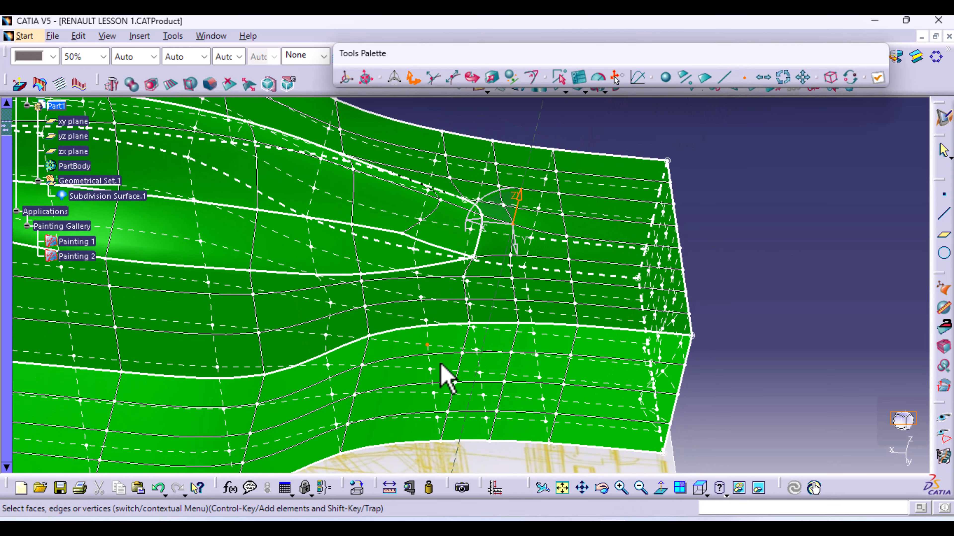
left_click(703, 490)
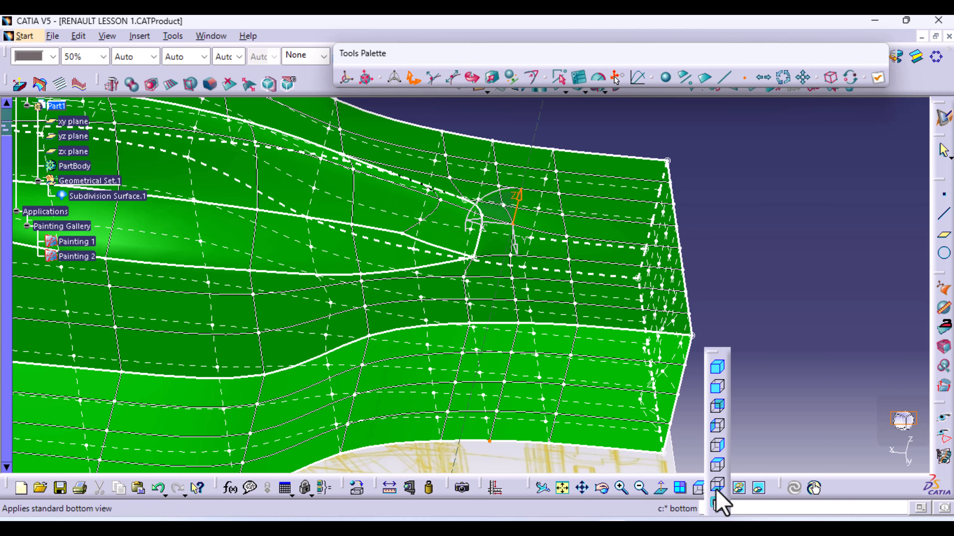
left_click(717, 447)
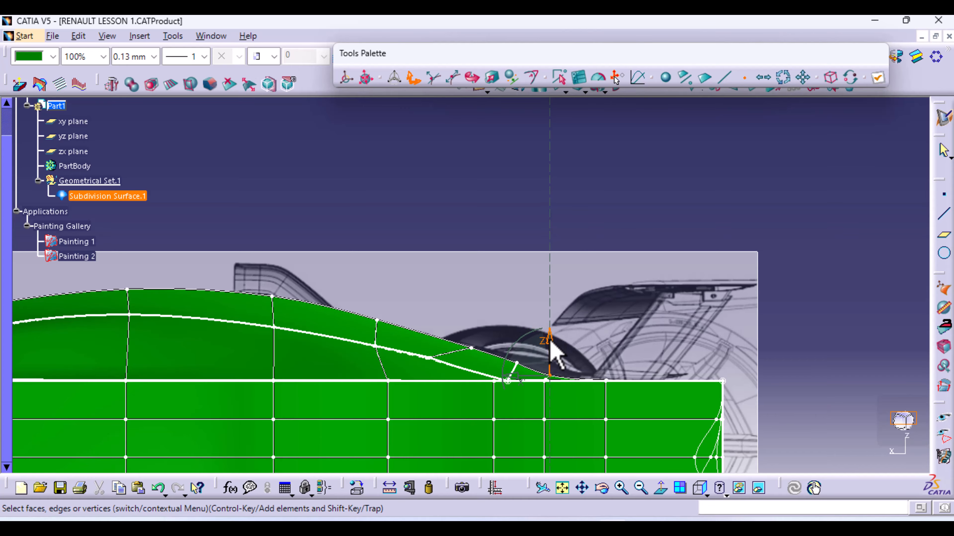
key("ctrl+z")
Quit surface editing and apply the pending modification
middle_click_drag(464, 230, 485, 336)
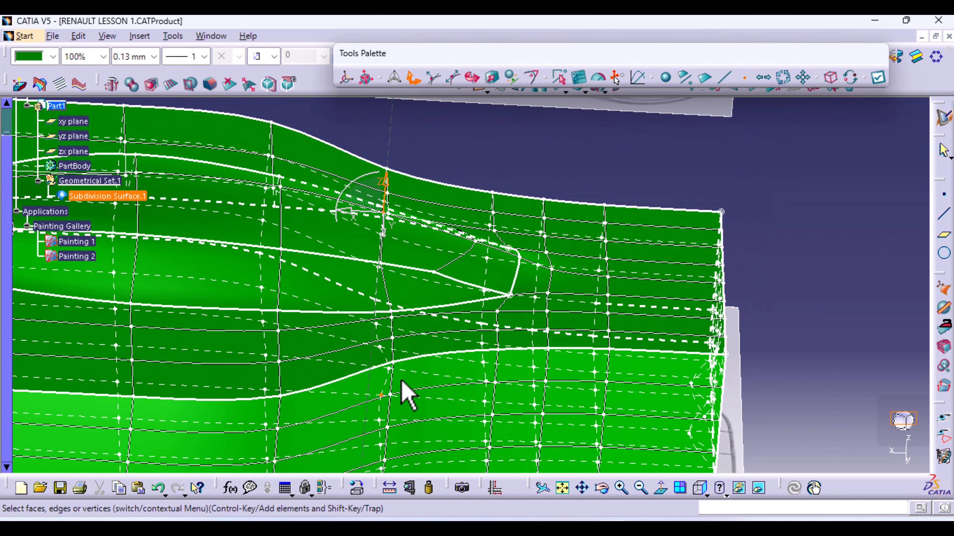
middle_click_drag(406, 392, 594, 263)
key("Escape")
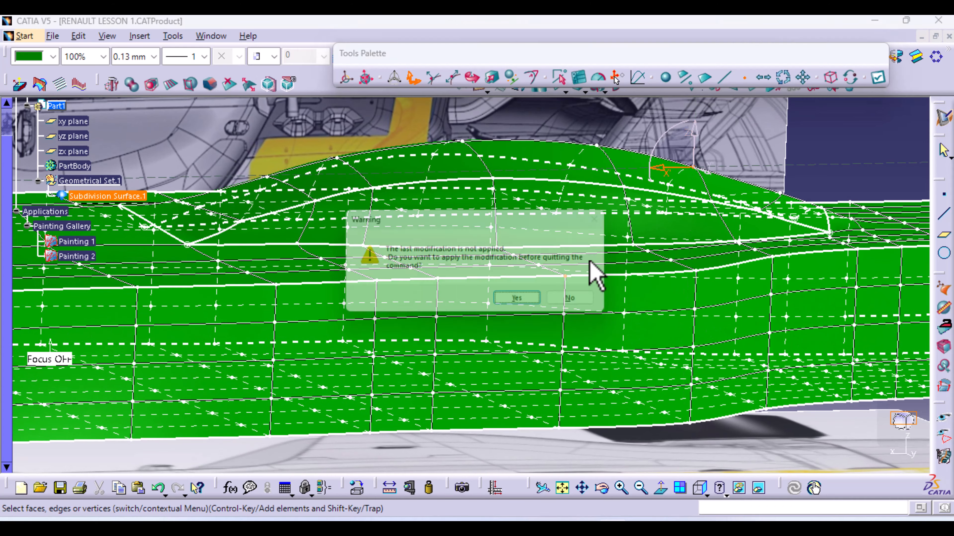
left_click(522, 307)
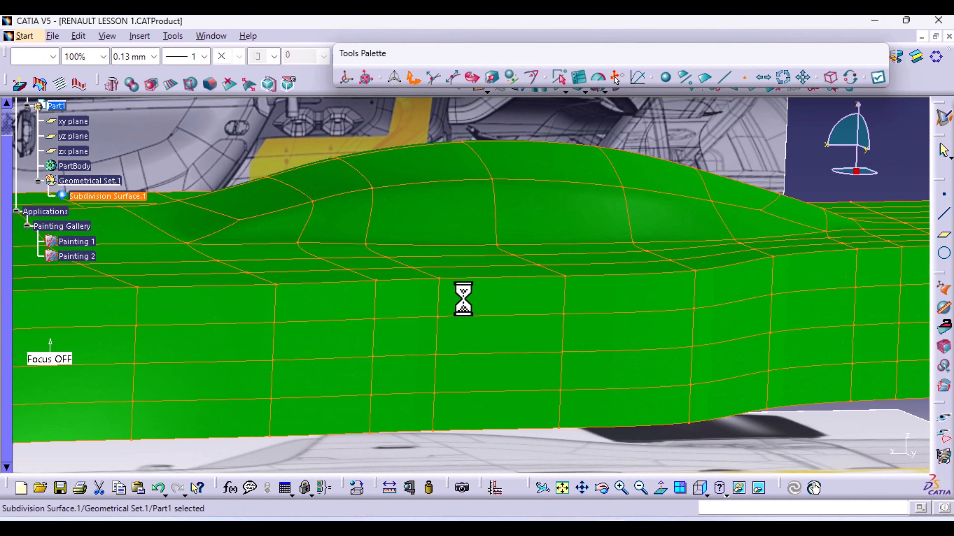
Reopen the surface, scale a pair of opposite inner-loop vertices on the bulge slightly inward with Affinity, and leave editing
middle_click_drag(300, 290, 326, 316)
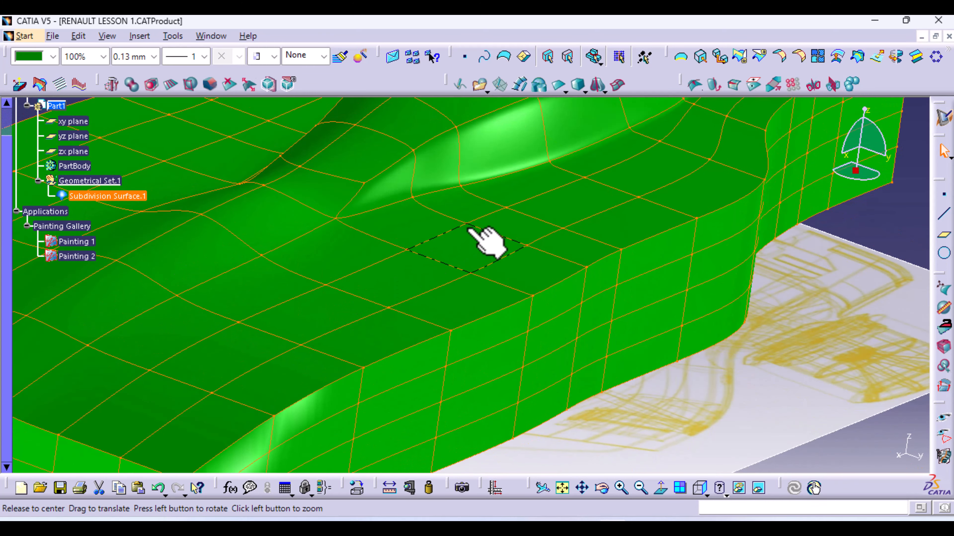
middle_click_drag(485, 242, 461, 335)
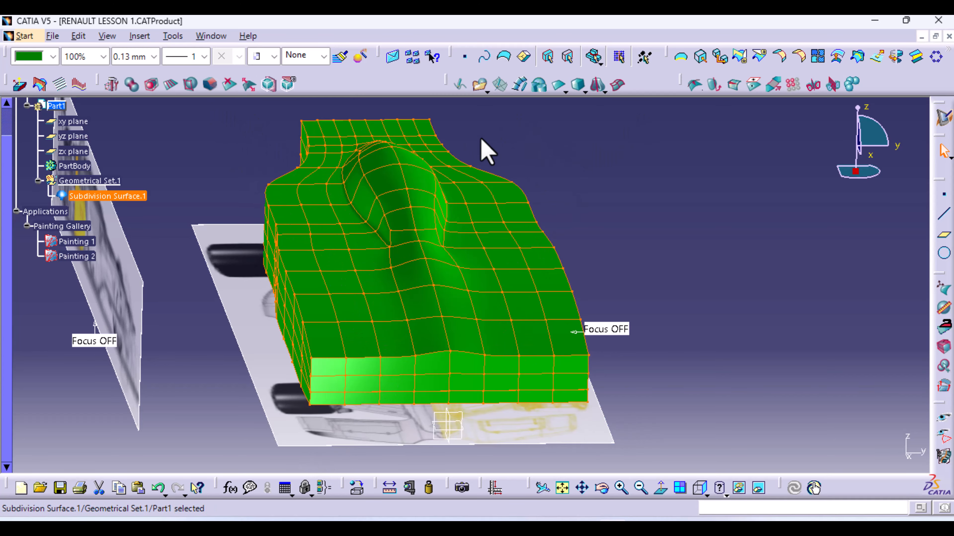
middle_click_drag(262, 332, 380, 391)
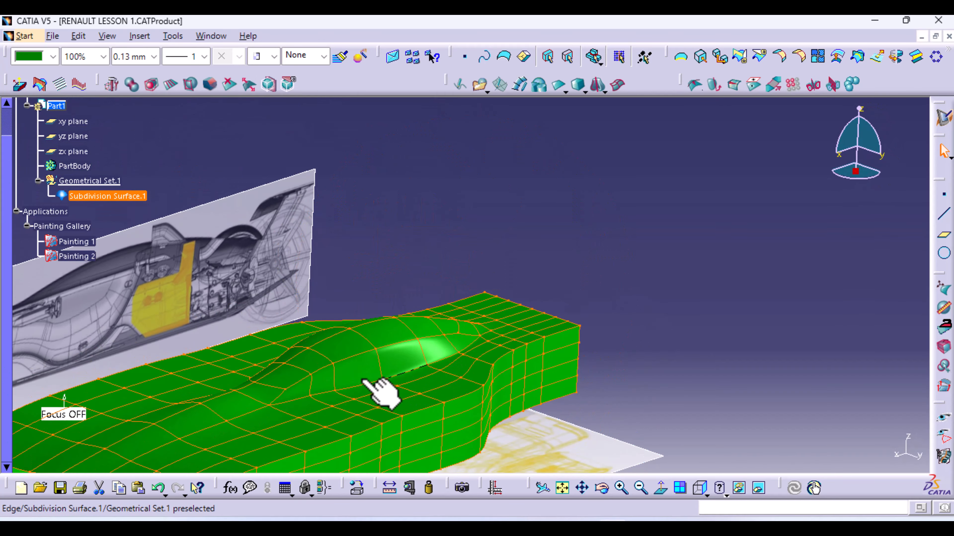
middle_click_drag(501, 333, 460, 455)
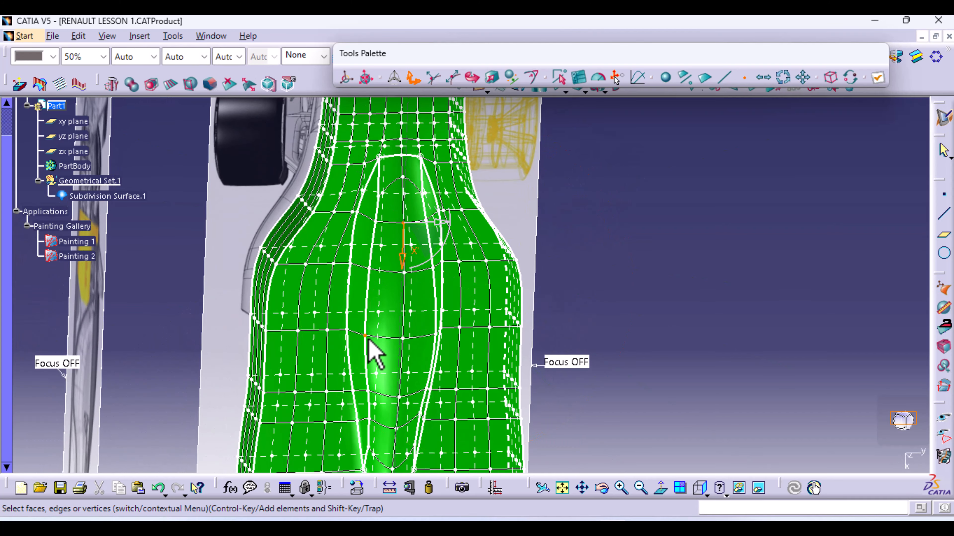
middle_click_drag(424, 369, 373, 329)
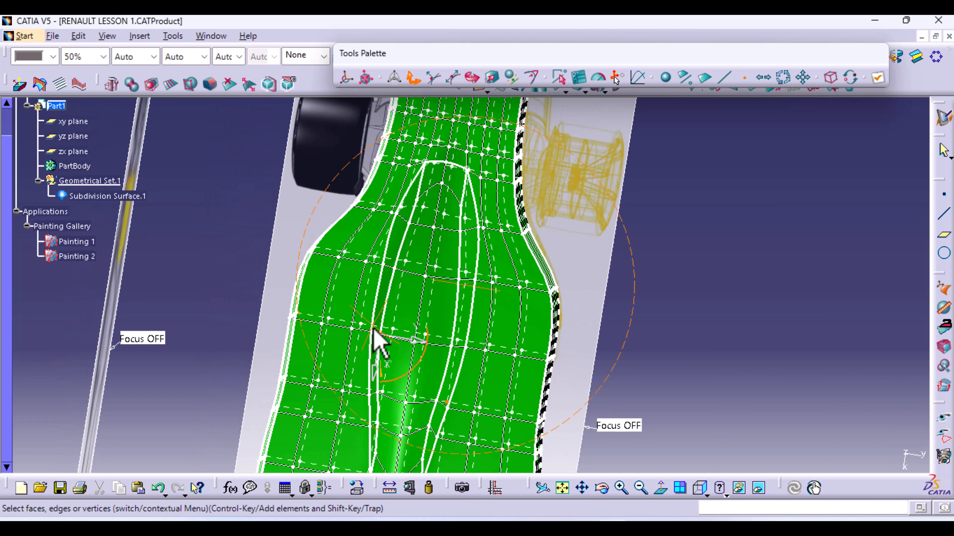
left_click(451, 346)
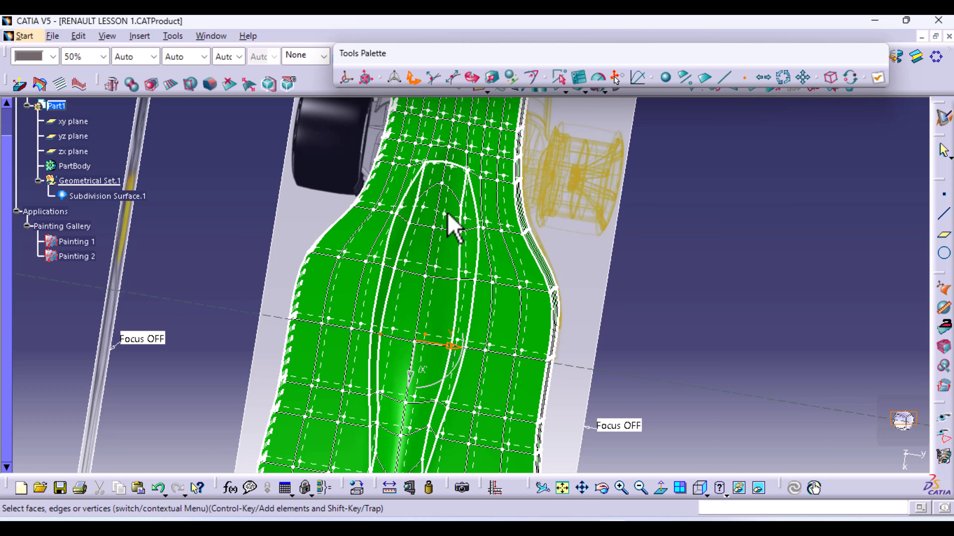
left_click(491, 77)
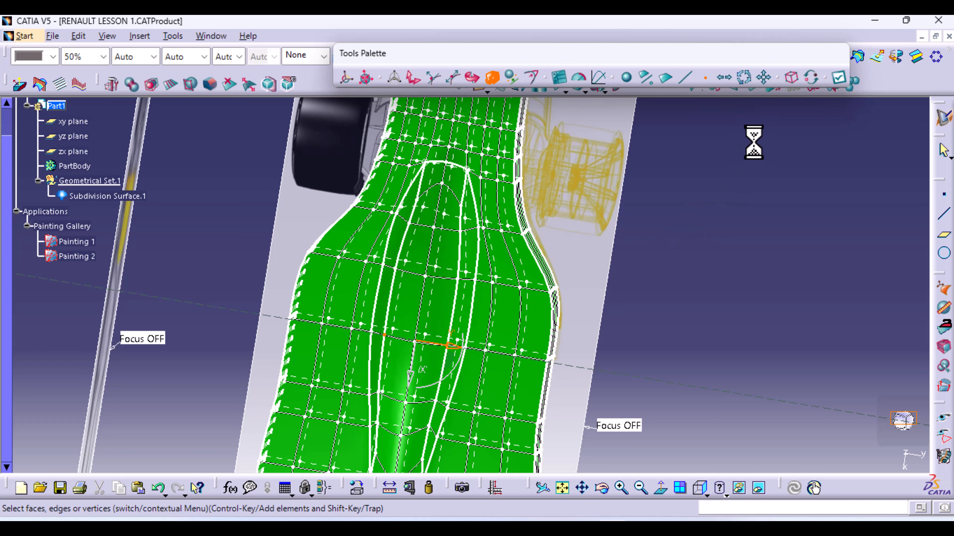
left_click(838, 78)
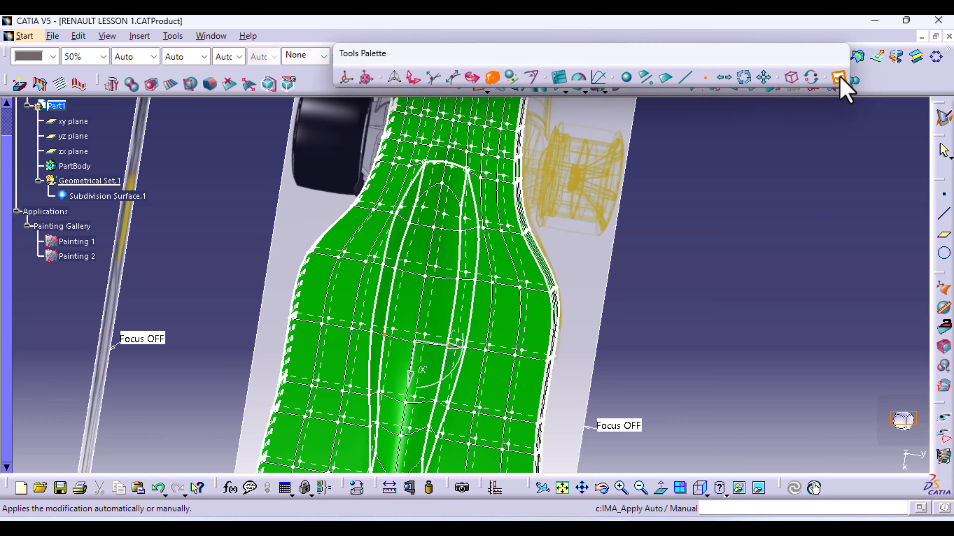
middle_click_drag(570, 408, 668, 263)
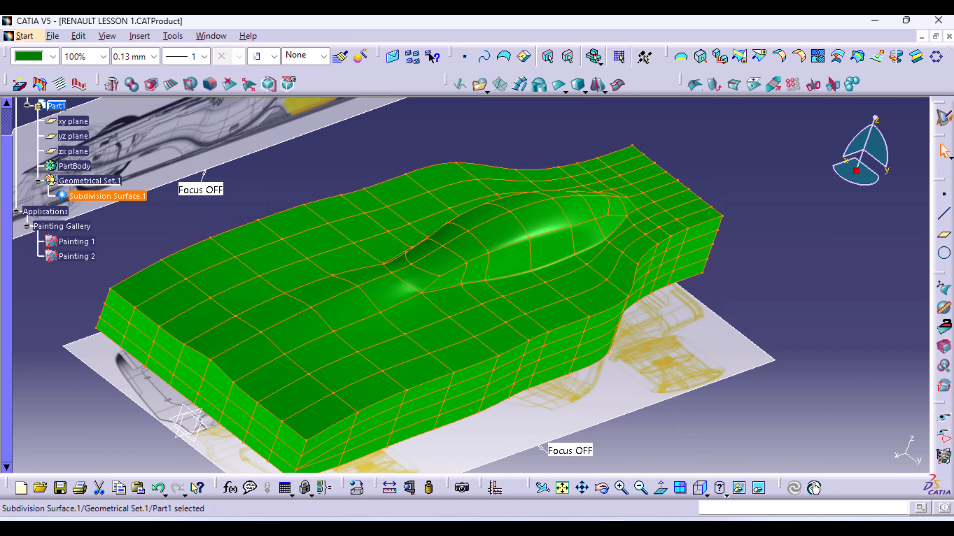
Display the body shaded without mesh edges, inspect its overall shape, and restore the display of the mesh edges
left_click(727, 495)
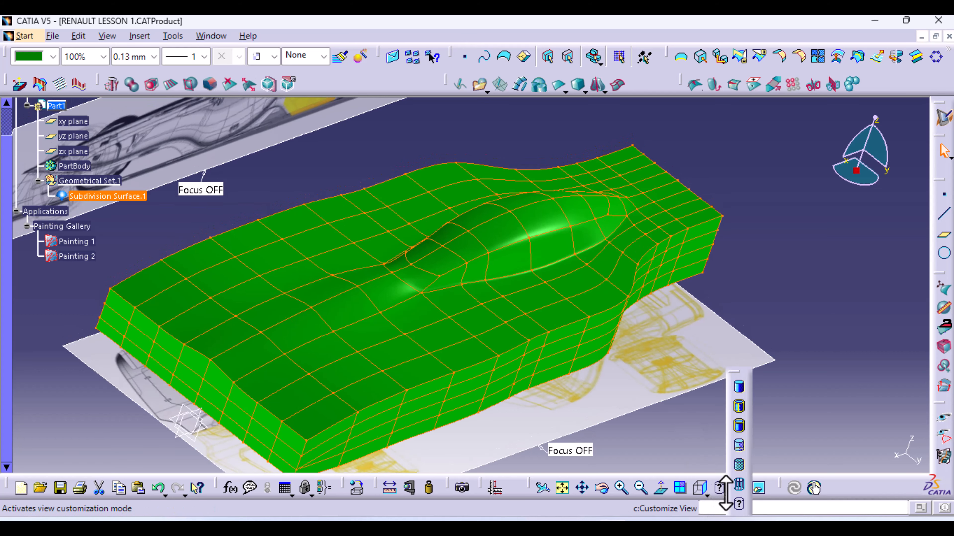
left_click(739, 467)
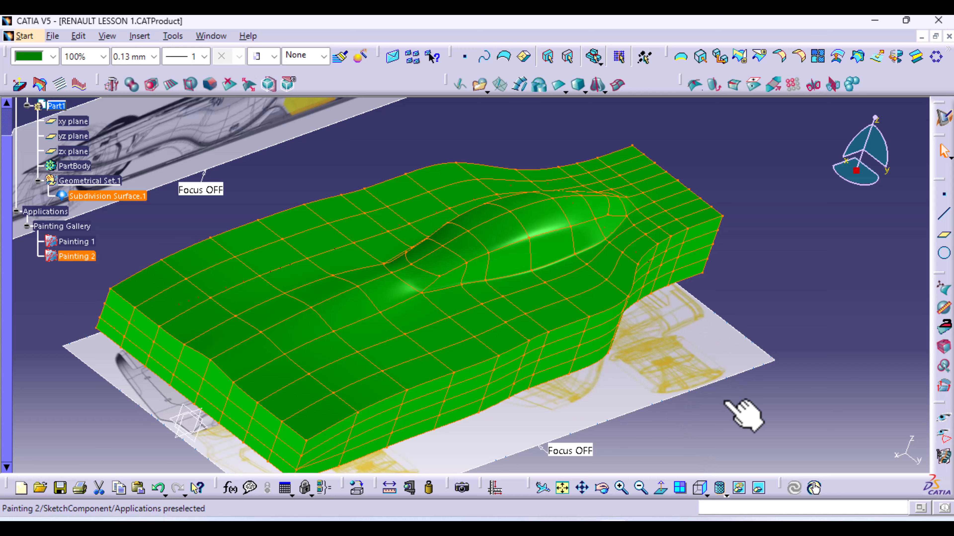
left_click(742, 401)
middle_click_drag(618, 419, 564, 313)
mouse_move(474, 378)
middle_mouse_down()
mouse_move(470, 292)
mouse_move(420, 420)
mouse_move(442, 381)
mouse_move(560, 441)
mouse_move(586, 481)
mouse_move(598, 409)
mouse_move(442, 375)
mouse_move(362, 426)
mouse_move(366, 398)
mouse_move(379, 390)
mouse_move(401, 420)
mouse_move(426, 410)
mouse_move(511, 315)
middle_mouse_up()
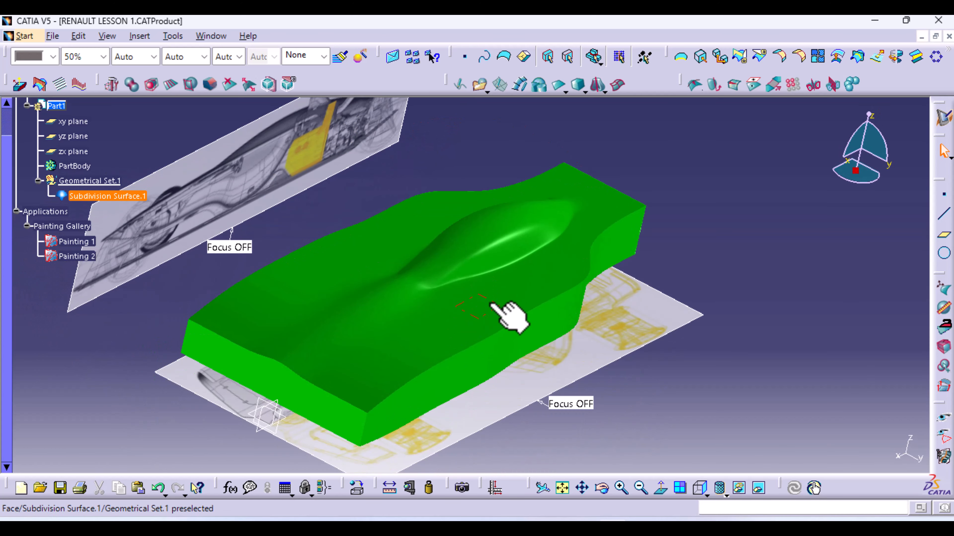
left_click(726, 495)
left_click(743, 504)
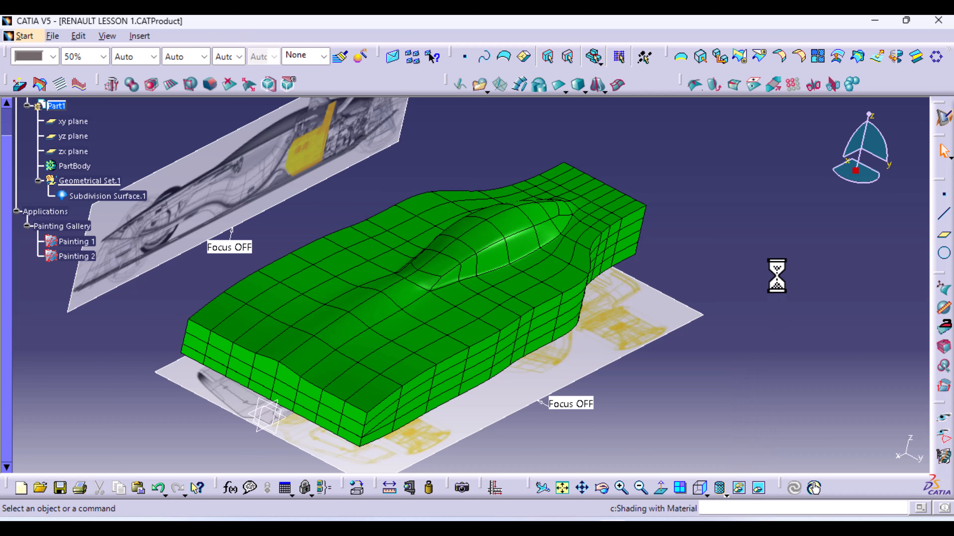
left_click(830, 497)
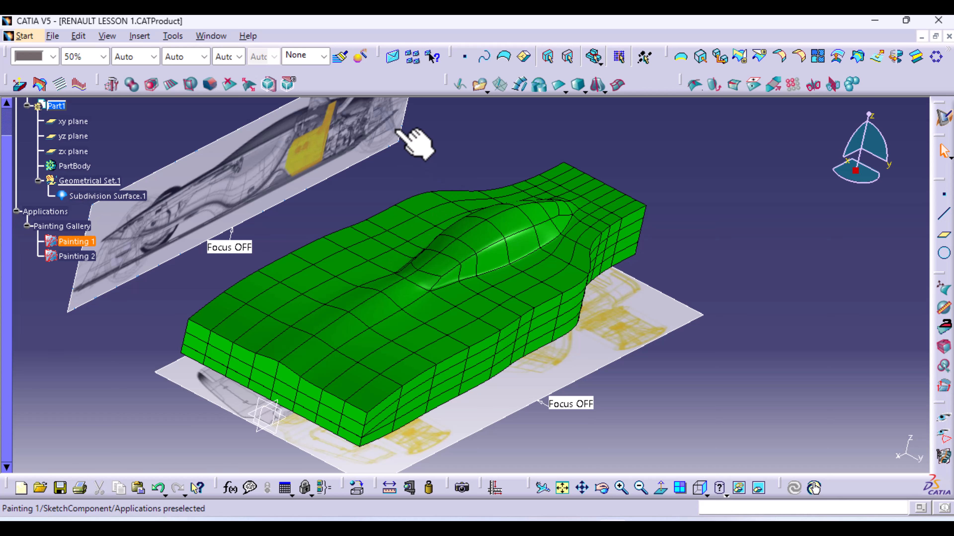
Set the opacity of Subdivision Surface.1 to 50% and deselect it
left_click(120, 197)
left_click(102, 57)
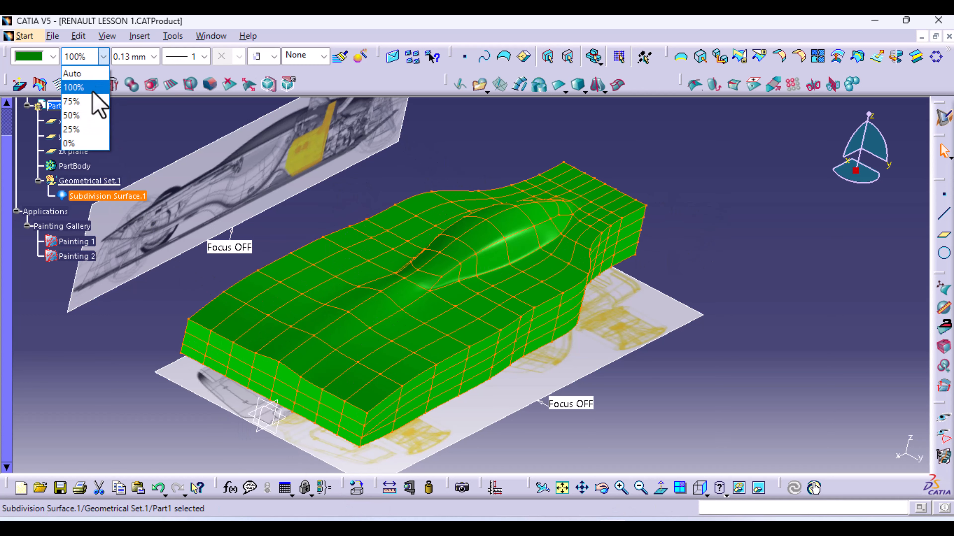
left_click(75, 115)
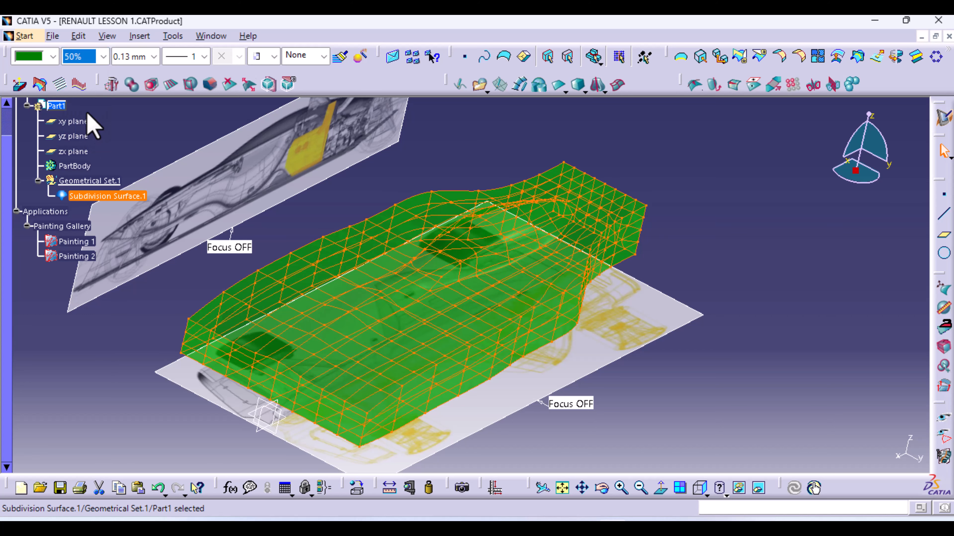
left_click(671, 188)
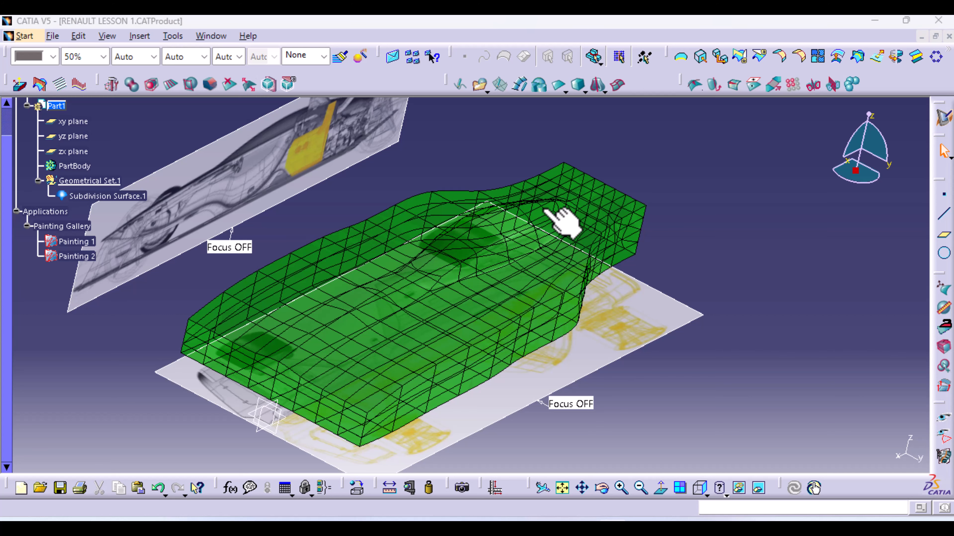
Start saving the work and begin the part's file name with "RE" in the PRODUCT folder
key("ctrl+s")
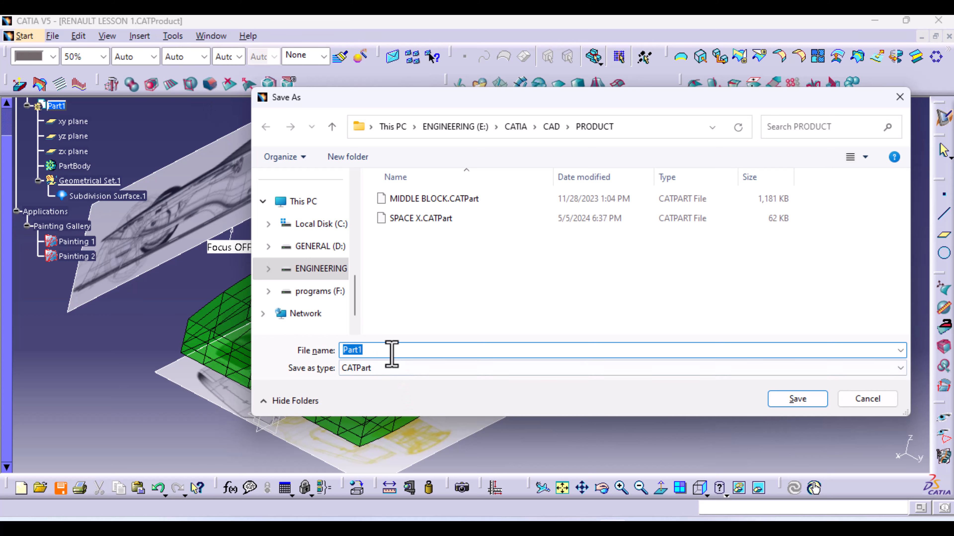
type("RE")
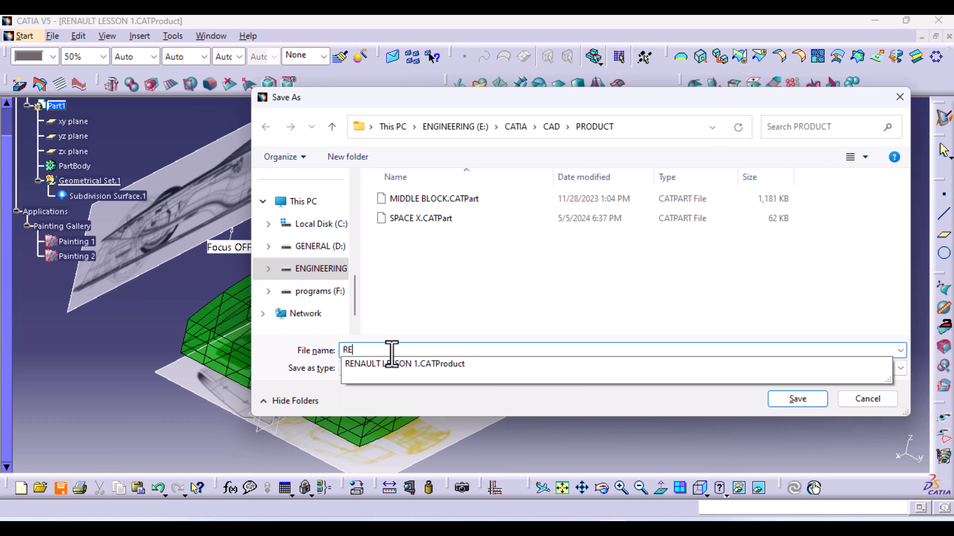